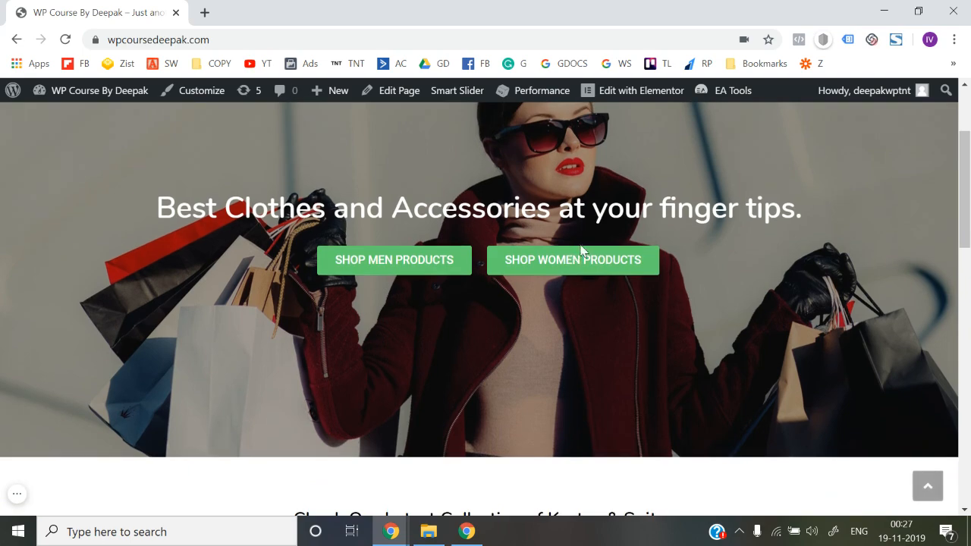
Review the store's home page and Men page, including the product listings, and return to the home page
scroll(392, 284, down, 5)
scroll(461, 275, down, 3)
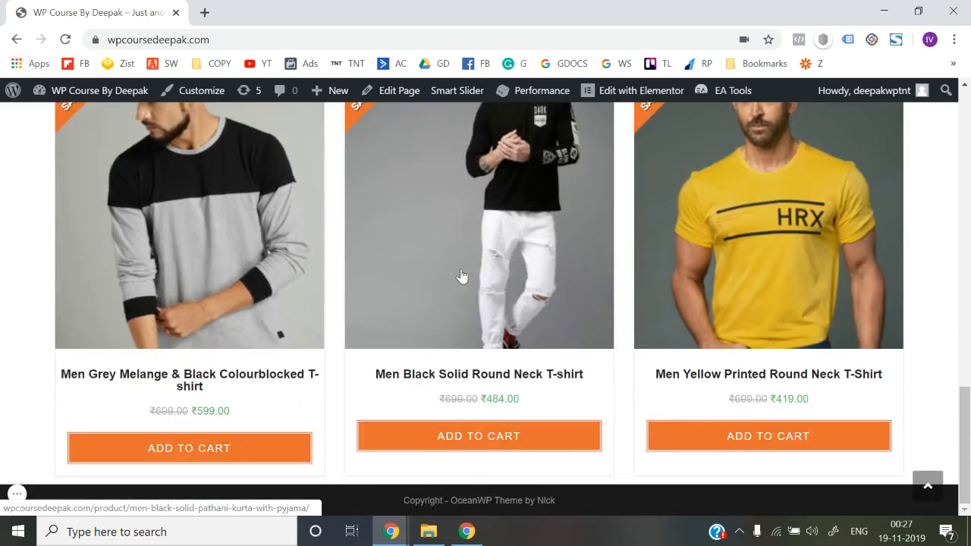
scroll(461, 275, up, 15)
click(618, 156)
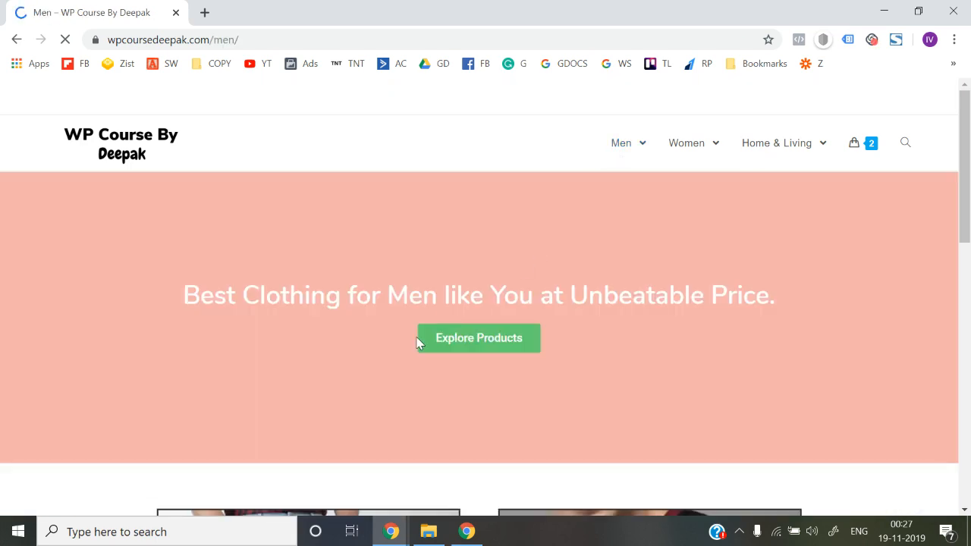
scroll(416, 341, down, 8)
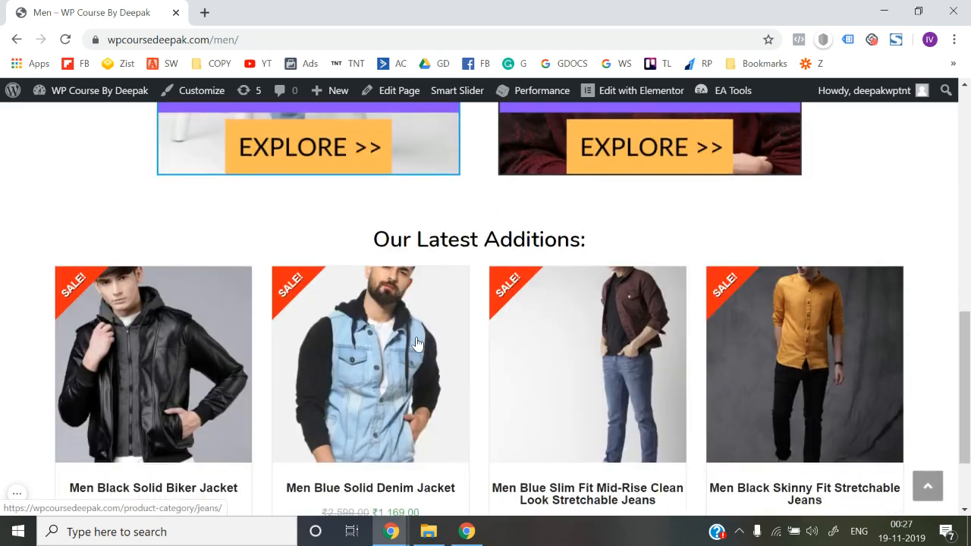
scroll(417, 342, down, 2)
scroll(416, 343, up, 10)
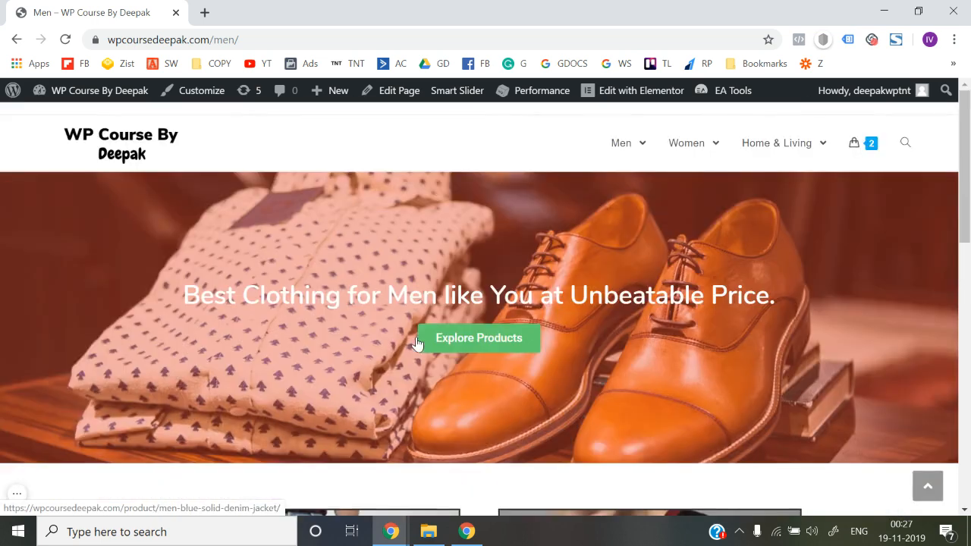
click(114, 152)
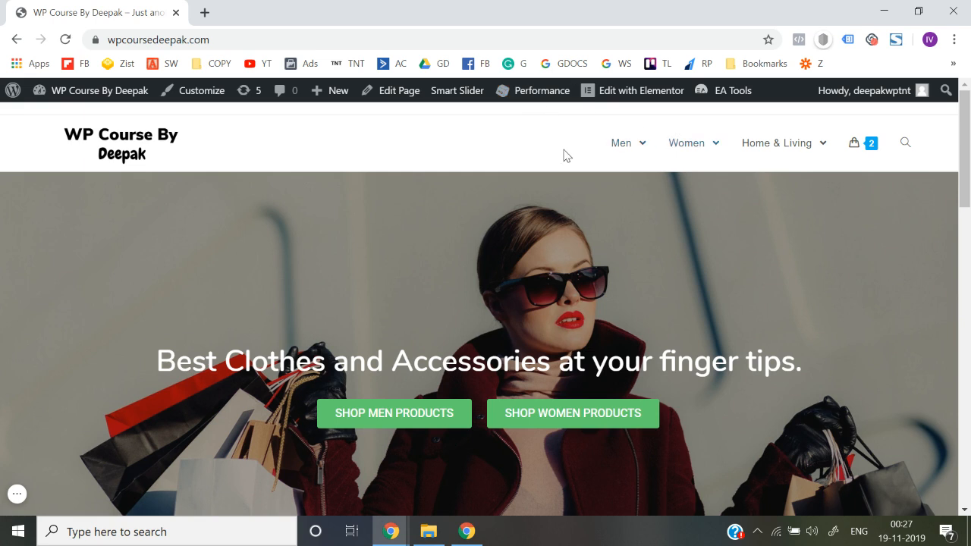
Open the theme customizer's main menu typography settings and set the font family to Nunito
click(189, 92)
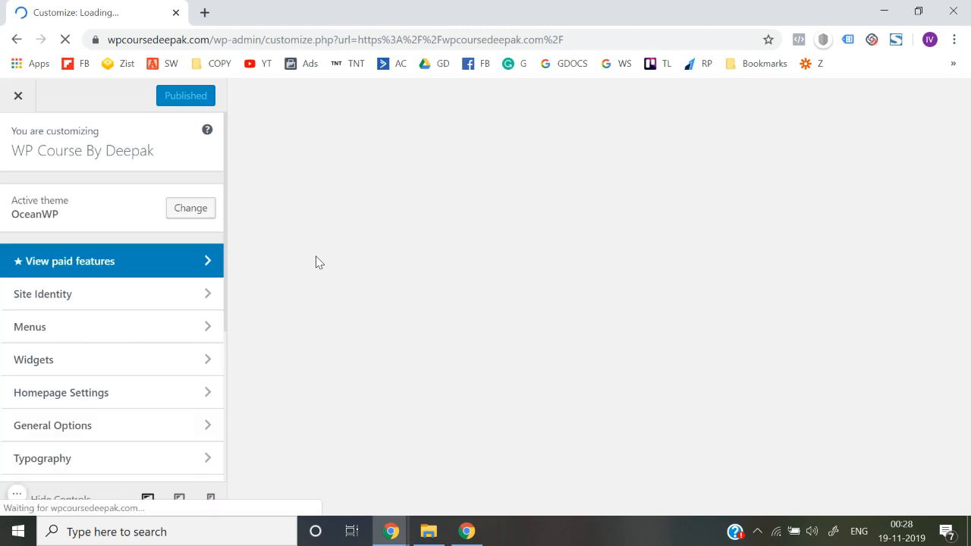
scroll(96, 423, down, 1)
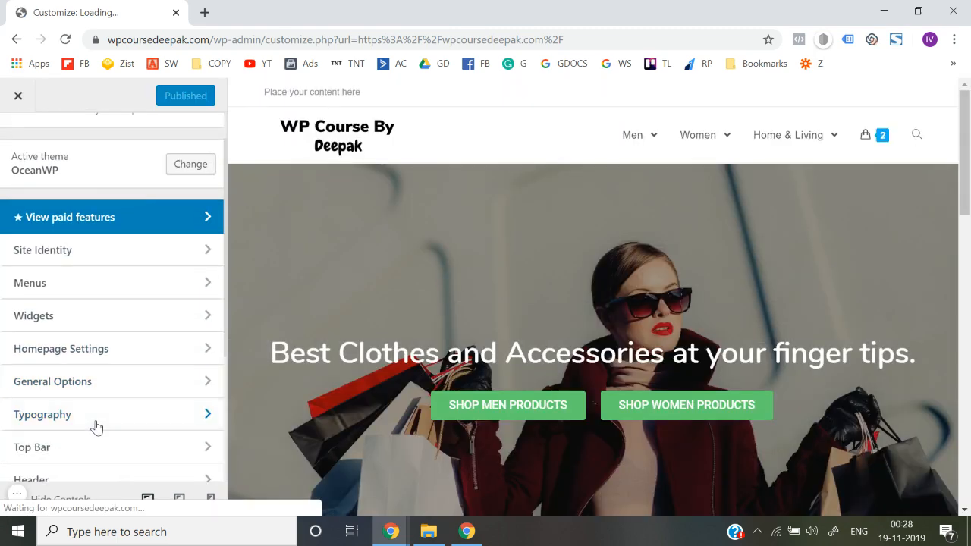
click(97, 423)
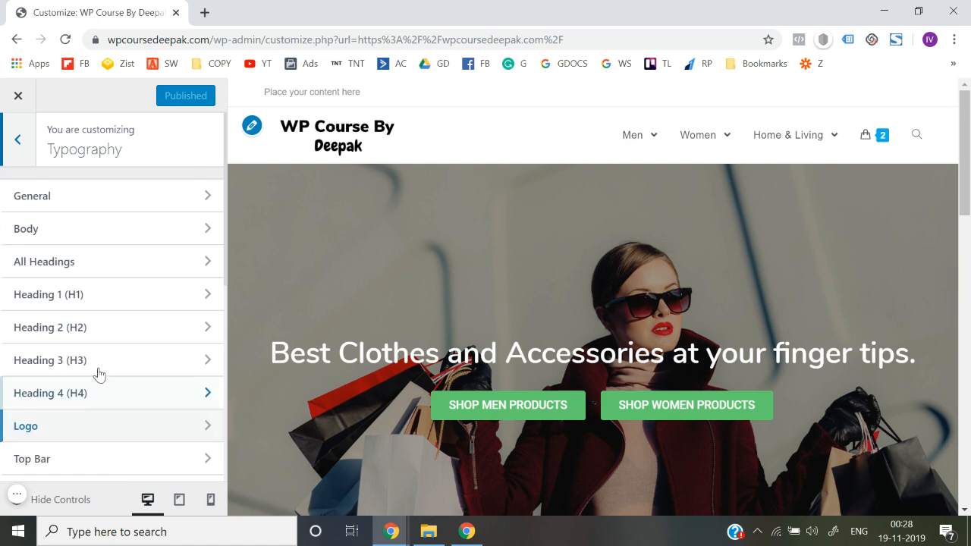
scroll(86, 397, down, 3)
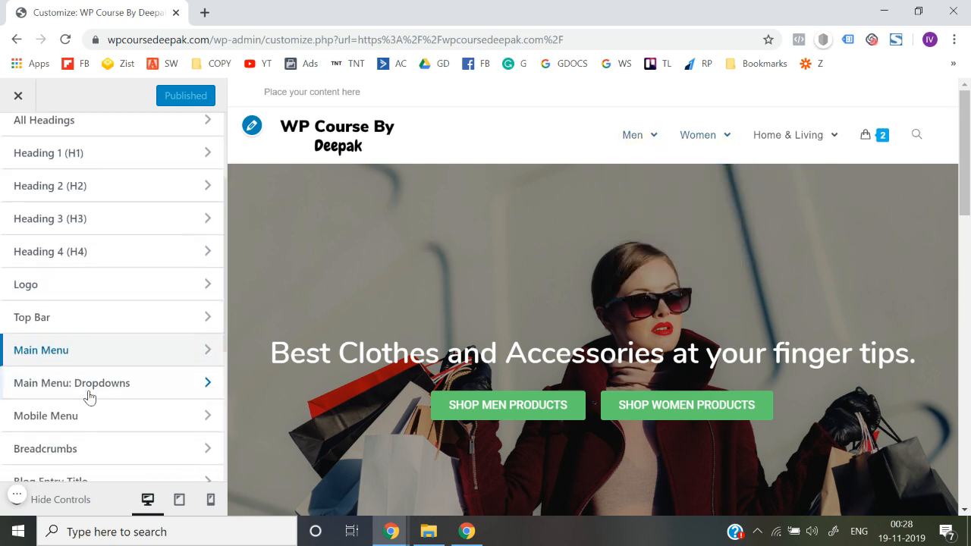
click(106, 354)
click(121, 233)
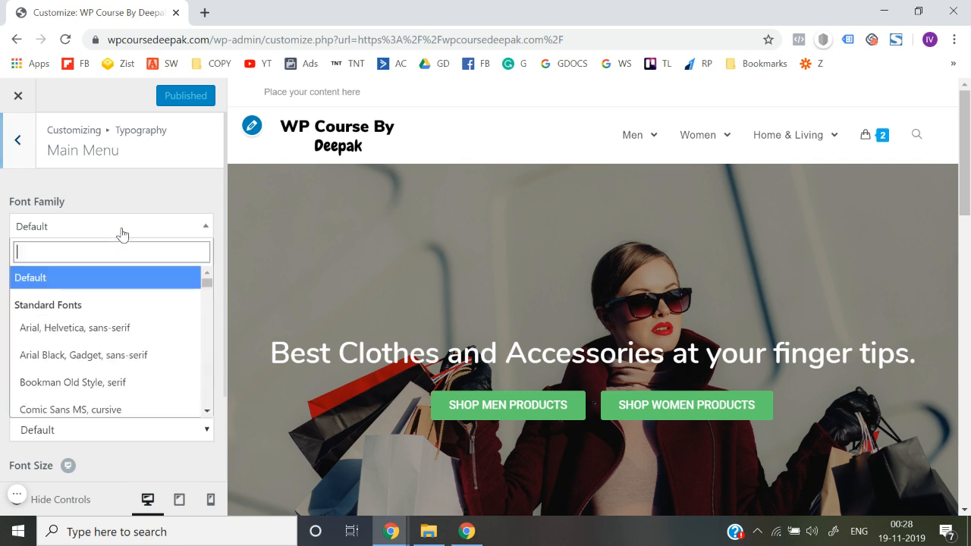
text(nuni)
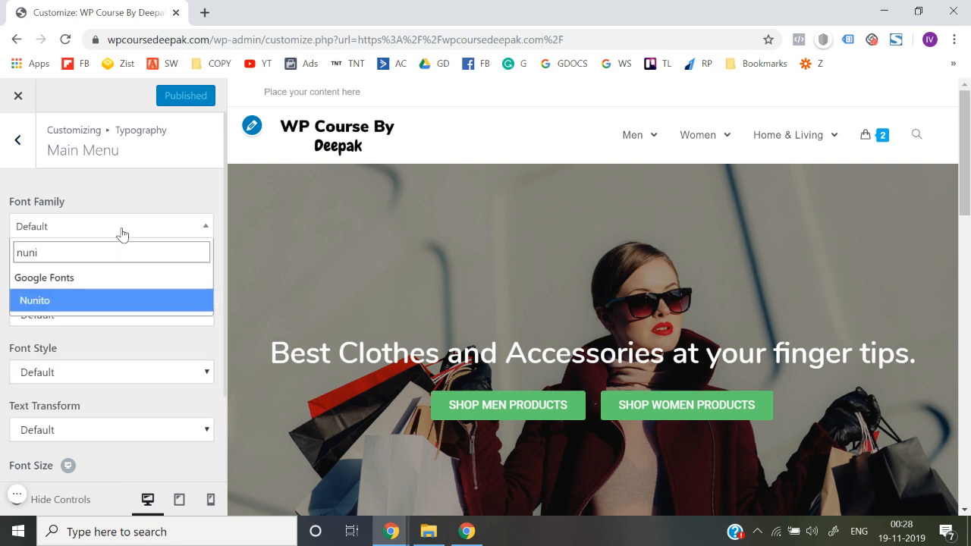
click(52, 306)
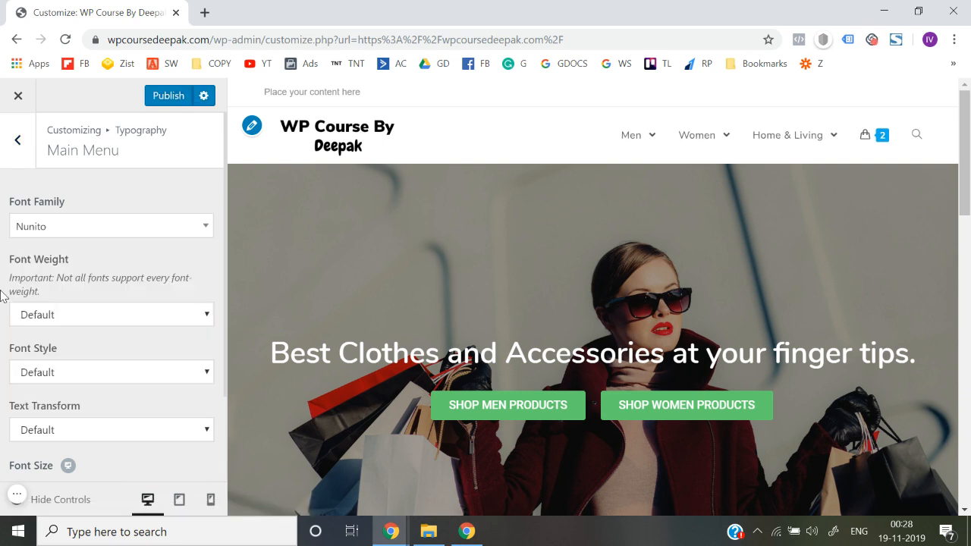
Set the main menu's font weight to Semibold: 600 and check the menu items in the preview
click(68, 321)
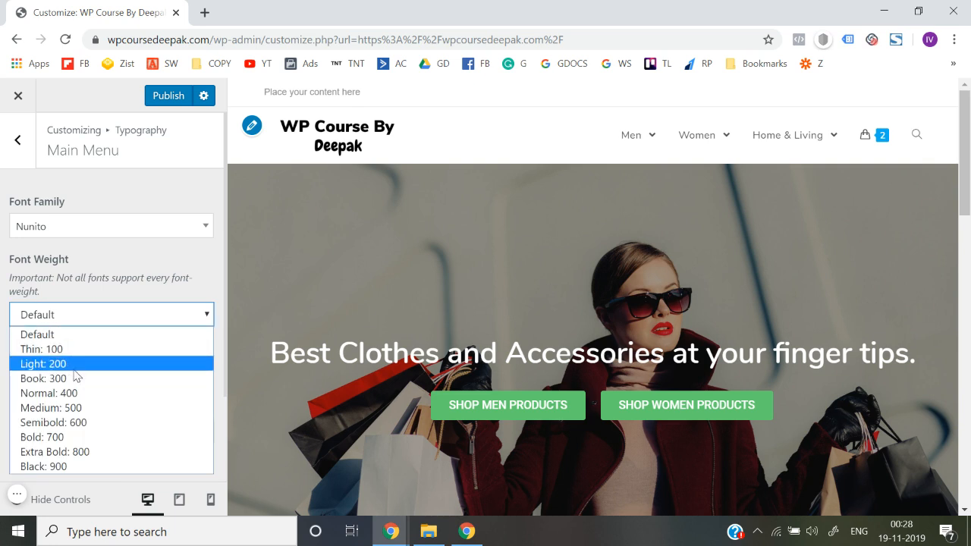
click(82, 411)
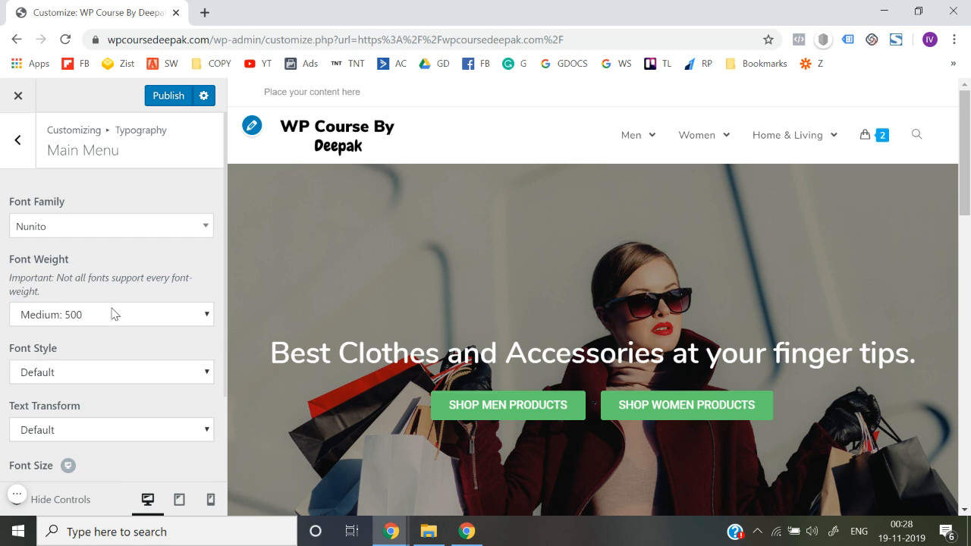
click(112, 314)
click(68, 427)
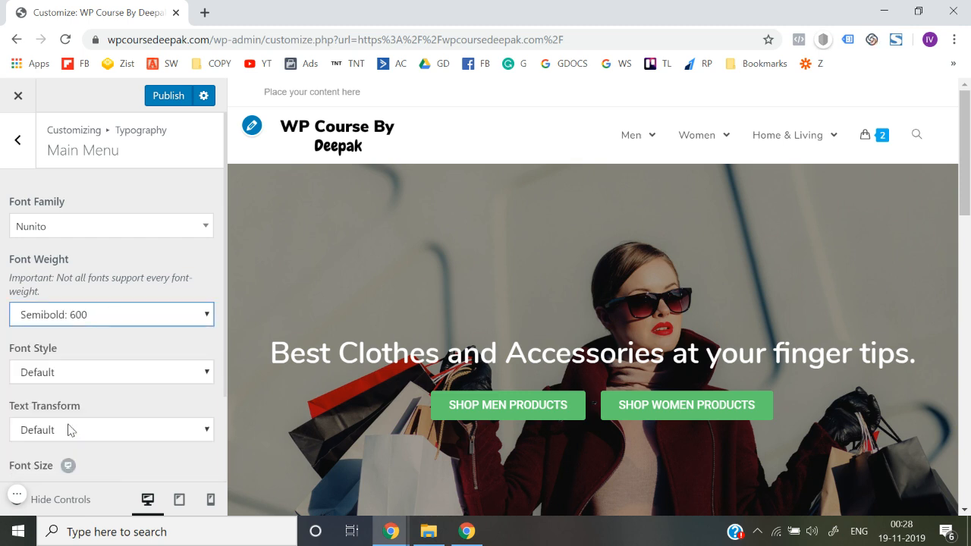
mouse_move(642, 141)
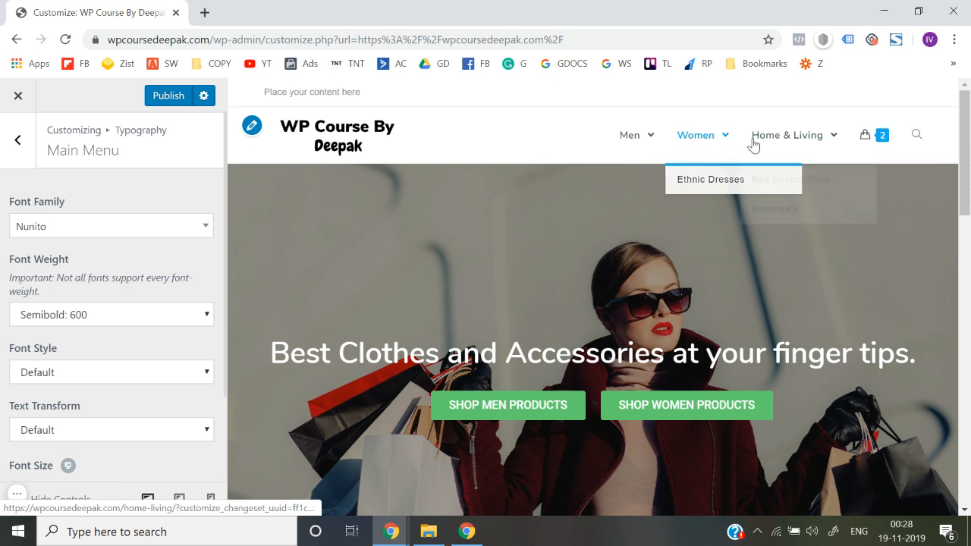
Set the main menu's font size to 14px, leaving its text transform at Default
scroll(22, 331, down, 1)
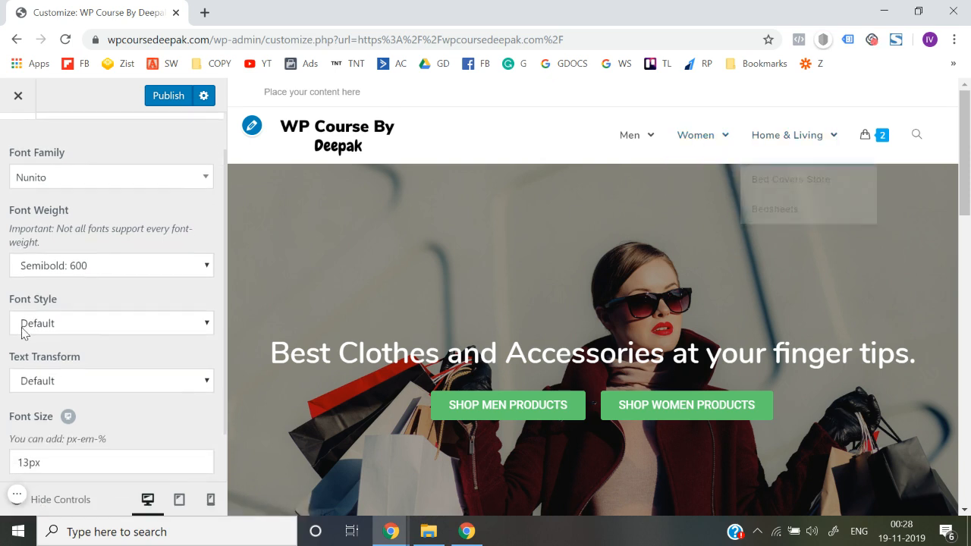
scroll(48, 375, down, 1)
click(99, 322)
click(99, 325)
click(99, 325)
click(99, 325)
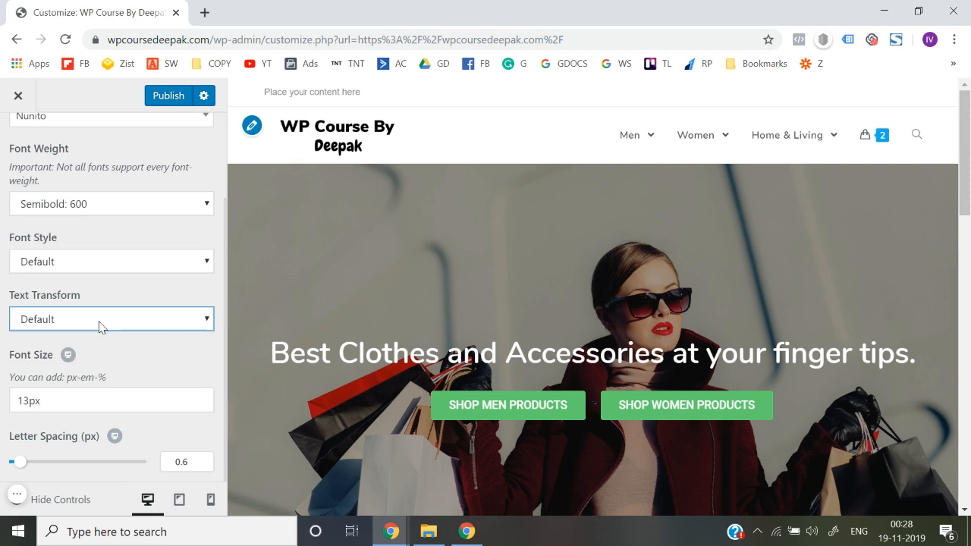
click(59, 402)
key(BackSpace)
text(4)
click(3, 339)
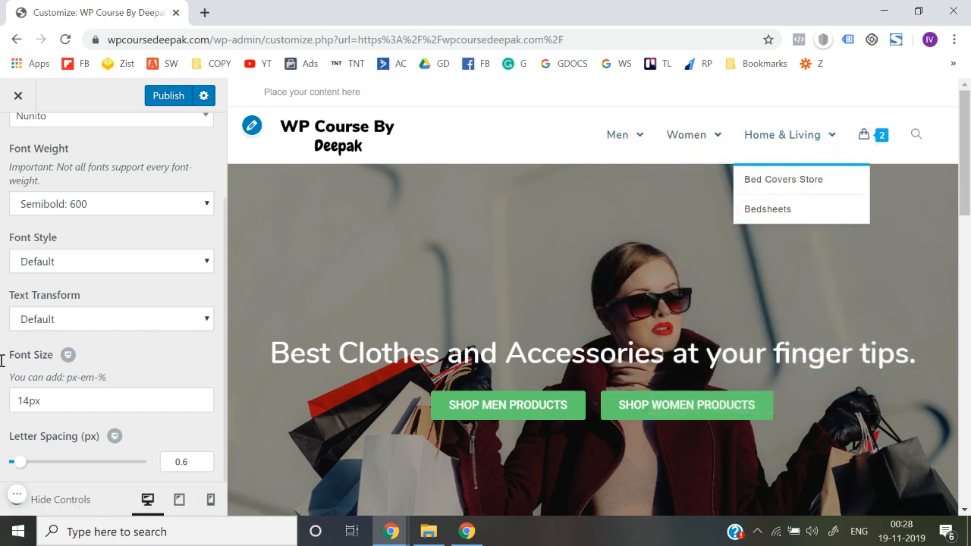
scroll(2, 355, up, 3)
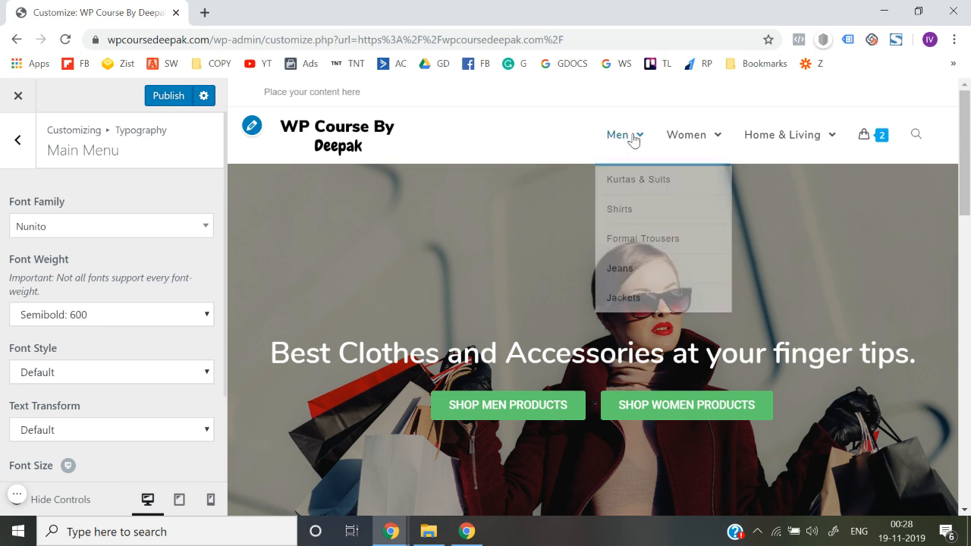
Set the font size of the main menu dropdowns to 13px in the typography settings and check the submenus
click(10, 152)
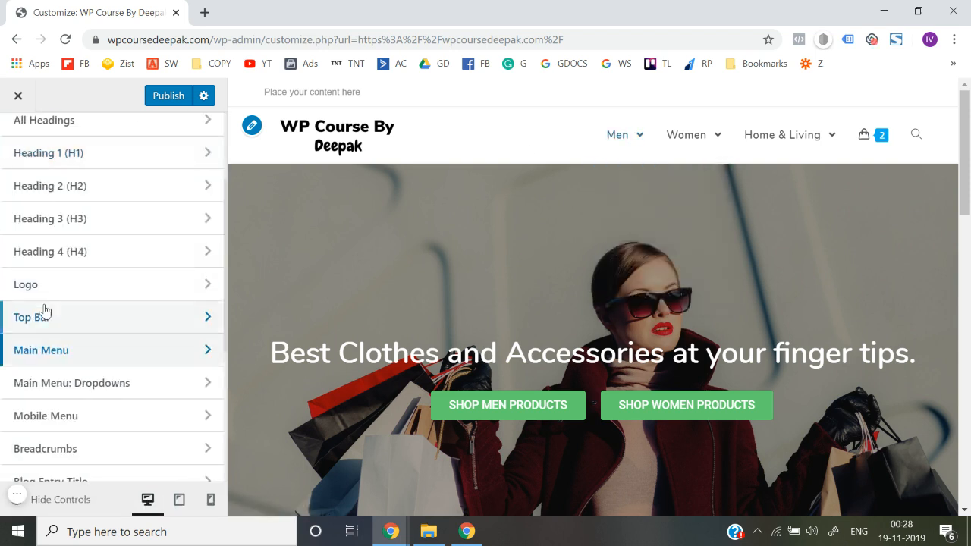
scroll(93, 321, down, 1)
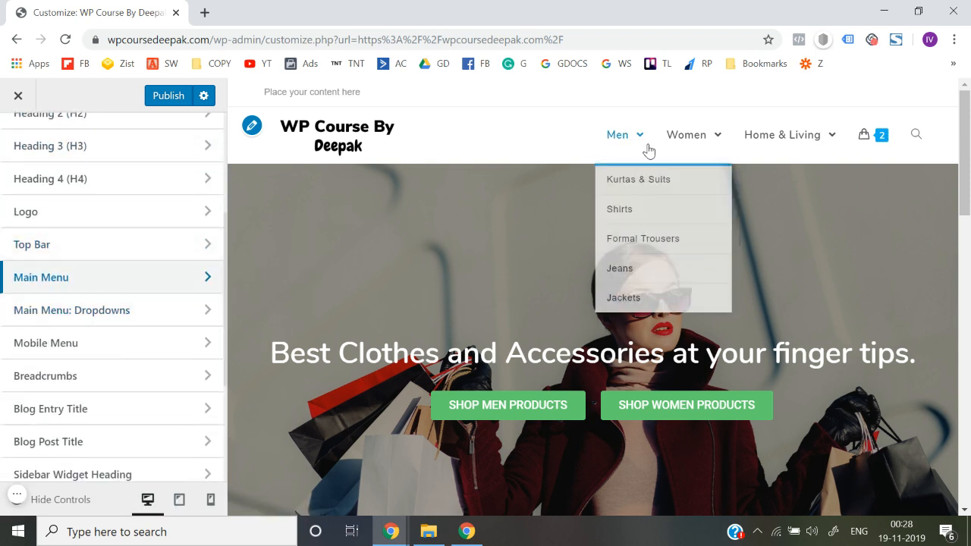
click(99, 311)
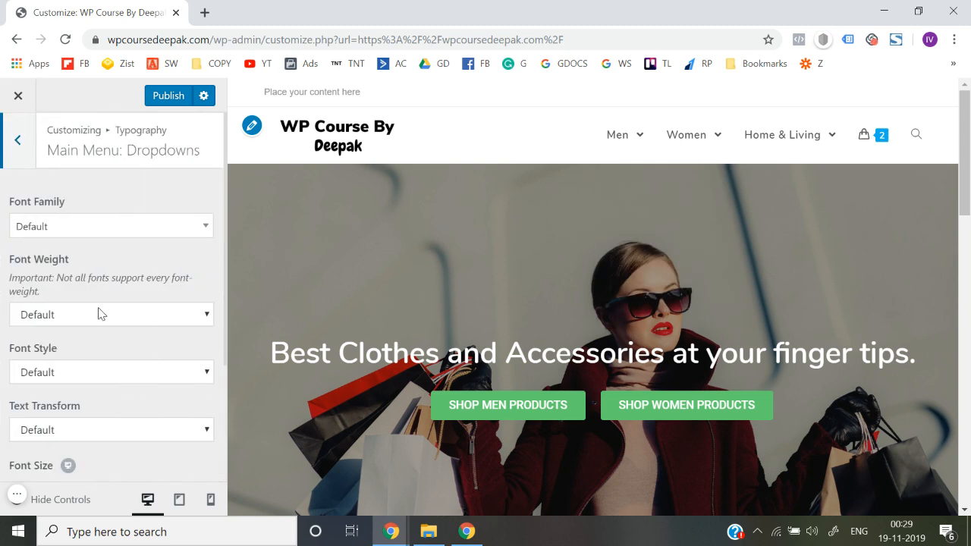
scroll(44, 355, down, 3)
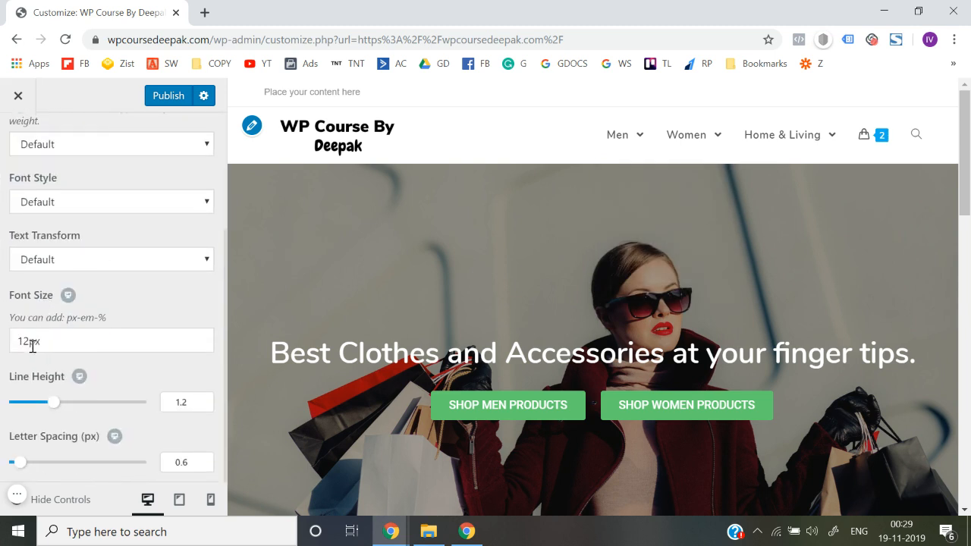
click(26, 340)
key(BackSpace)
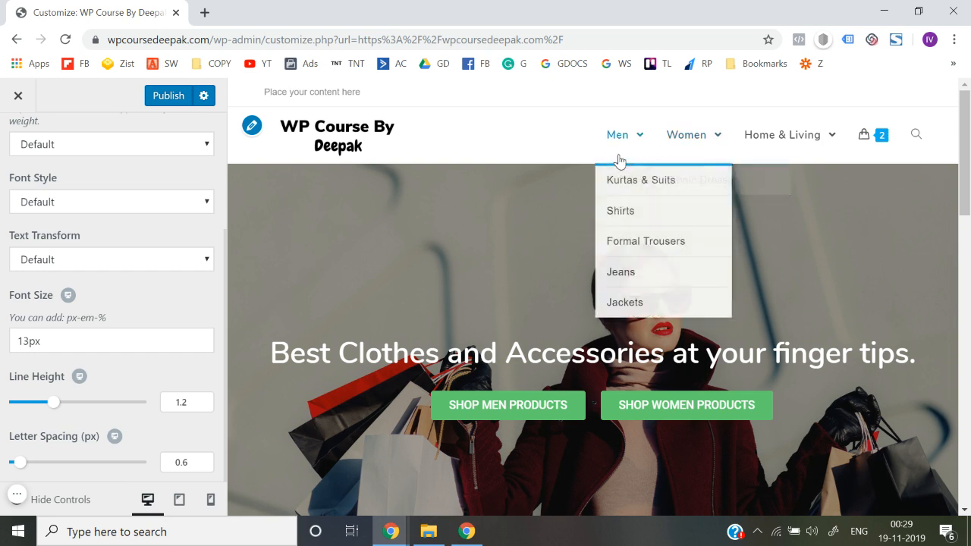
mouse_move(701, 121)
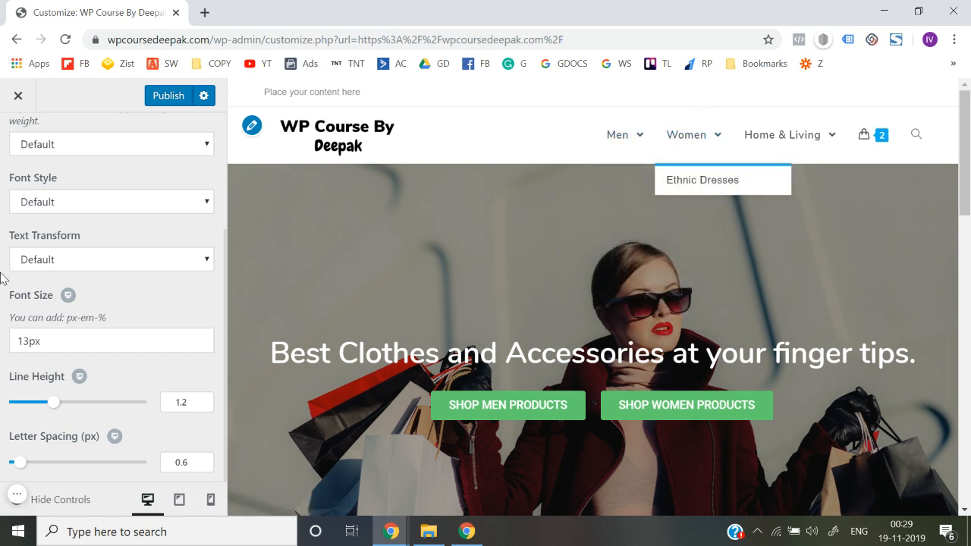
scroll(4, 277, up, 3)
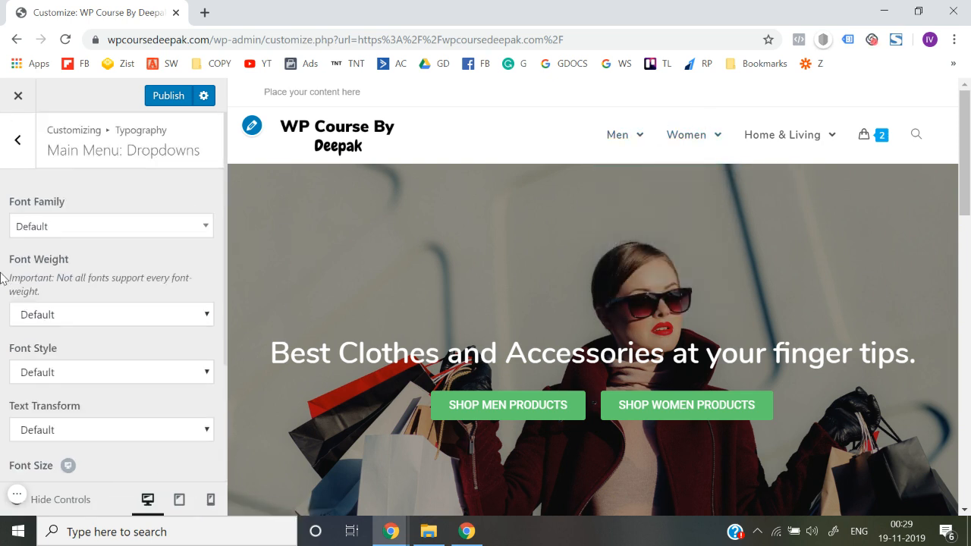
click(17, 139)
scroll(2, 307, down, 1)
scroll(3, 307, up, 1)
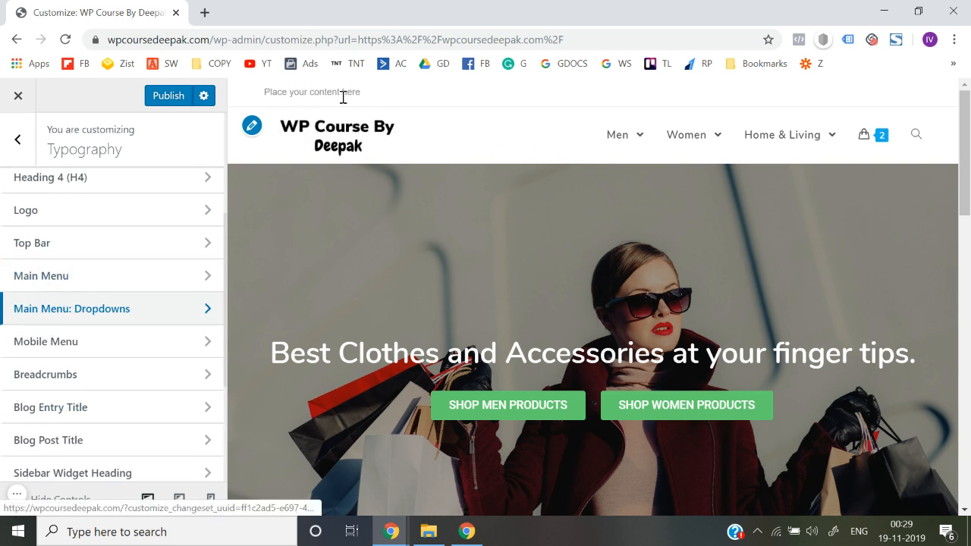
scroll(55, 357, up, 2)
scroll(55, 357, down, 3)
scroll(55, 357, up, 6)
Examine the Top Bar's general settings and its content settings, including the template choices and content text
click(18, 142)
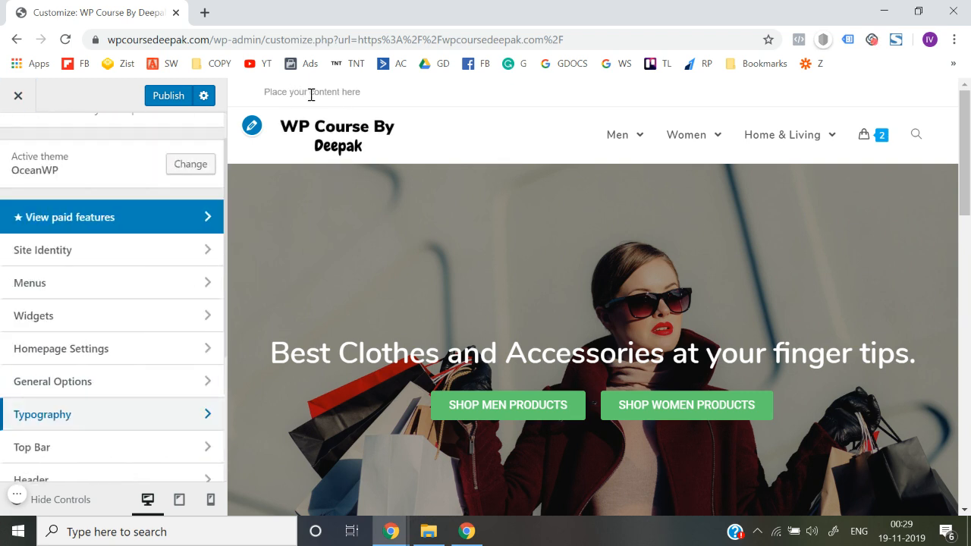
scroll(121, 319, down, 2)
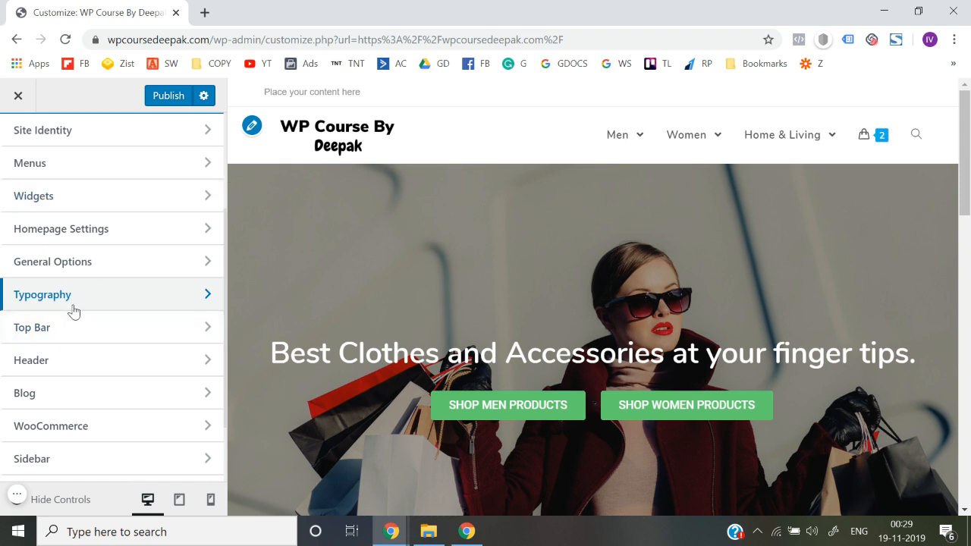
click(67, 334)
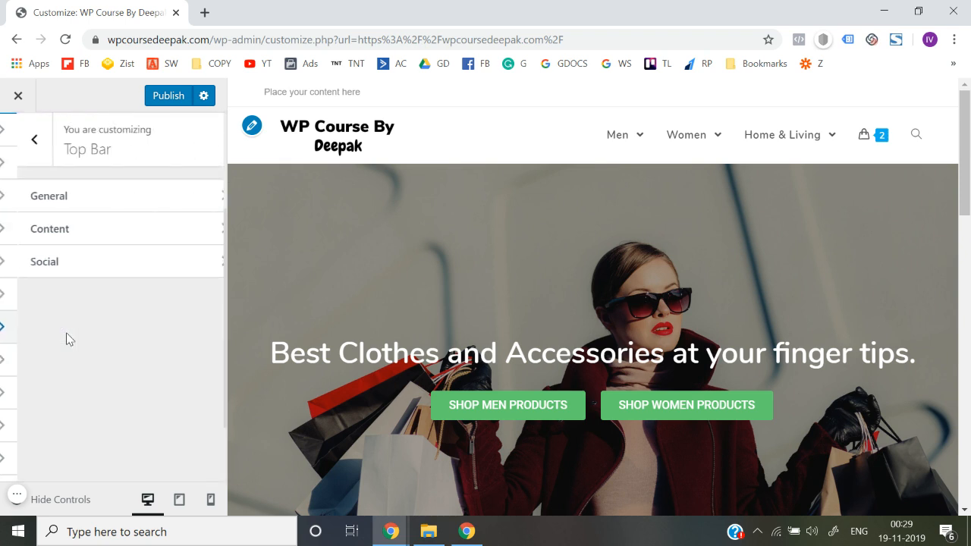
click(129, 198)
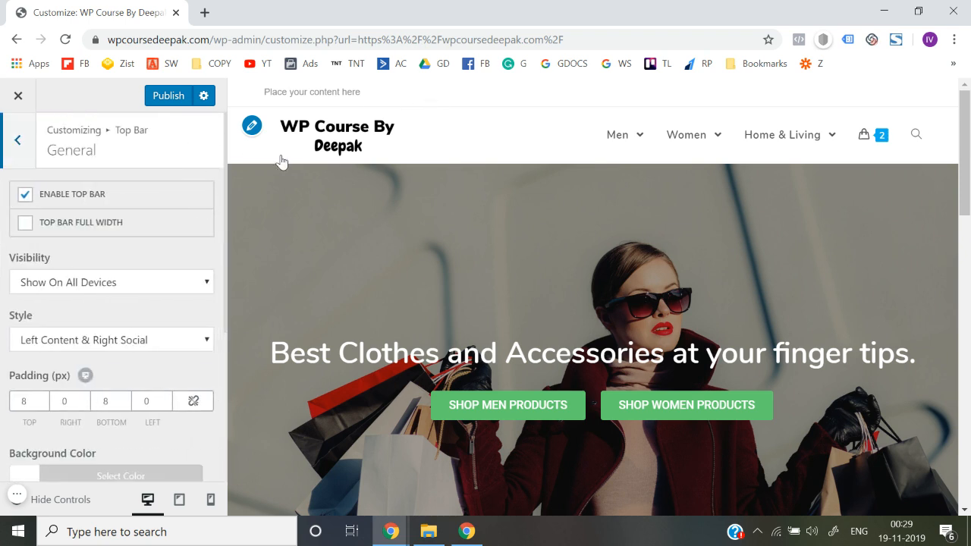
scroll(129, 270, down, 2)
scroll(129, 269, up, 2)
click(22, 149)
click(76, 236)
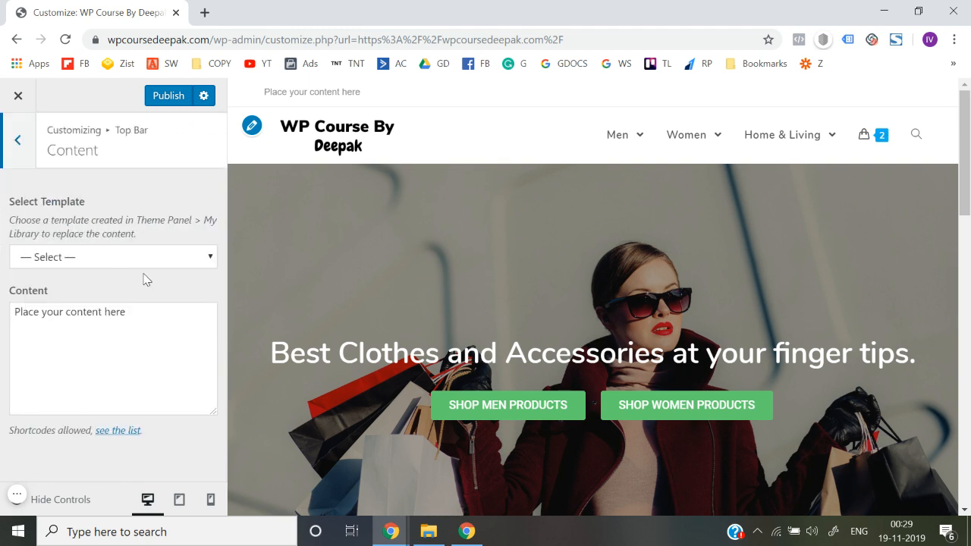
click(150, 264)
click(150, 264)
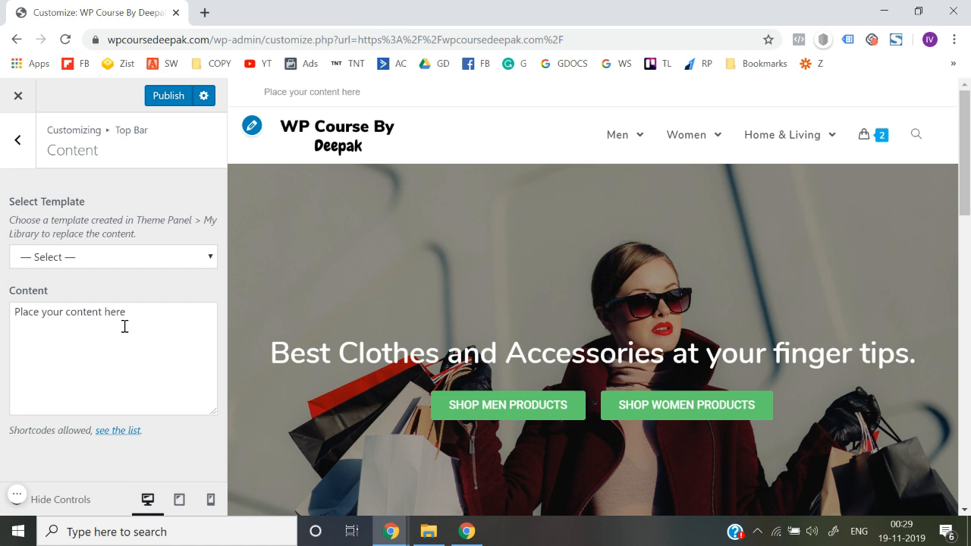
click(16, 139)
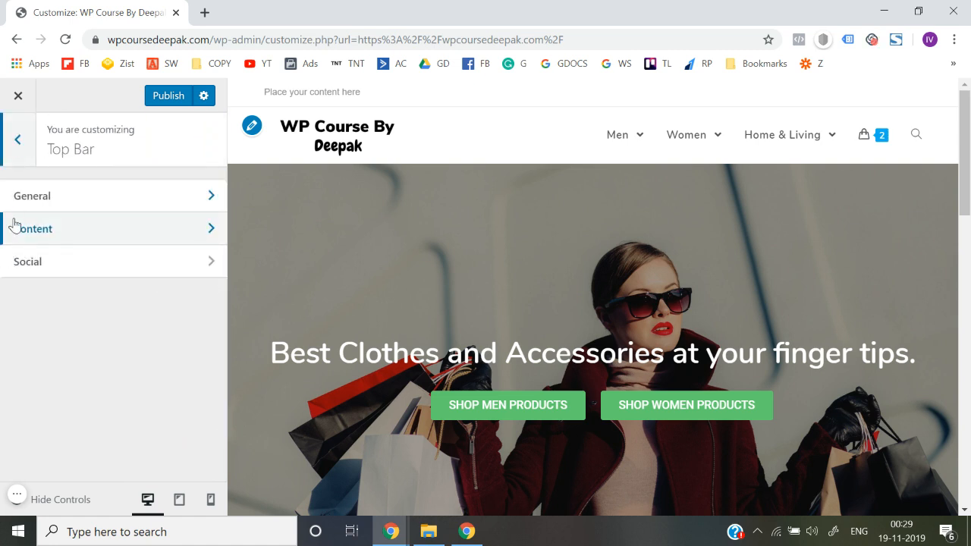
Check the Top Bar's social settings and return to the customizer's main list of sections
click(63, 261)
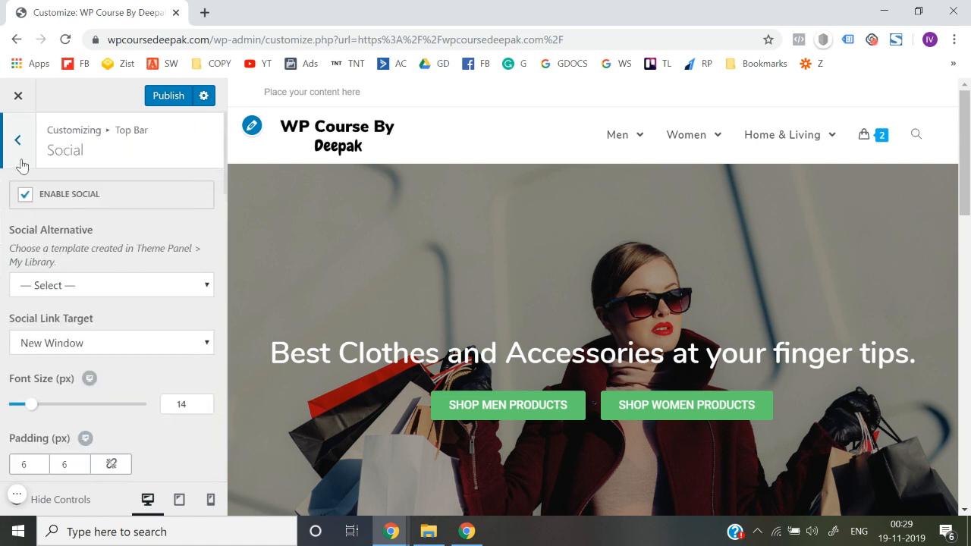
click(16, 129)
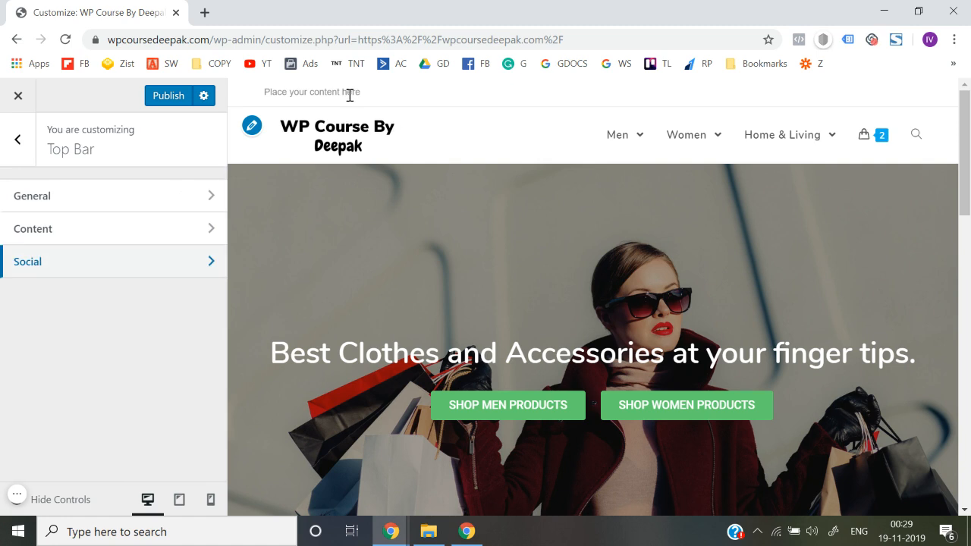
click(16, 139)
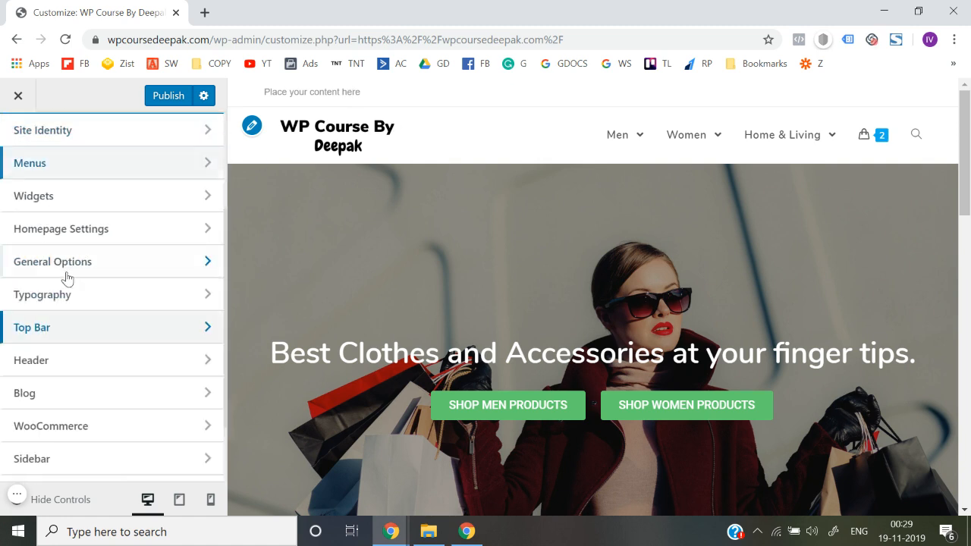
Disable the top bar in its general settings, check the header menus and cart in the preview, and publish
click(87, 334)
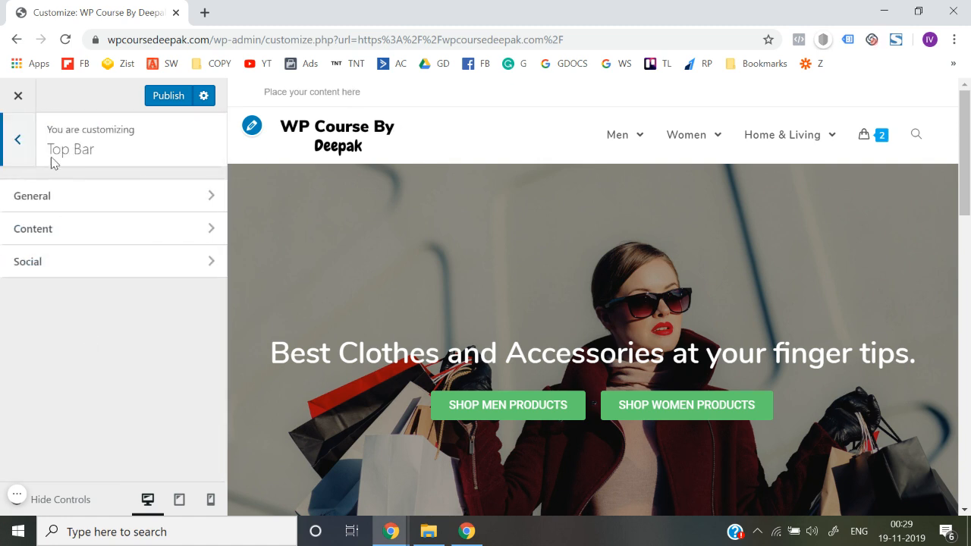
click(49, 199)
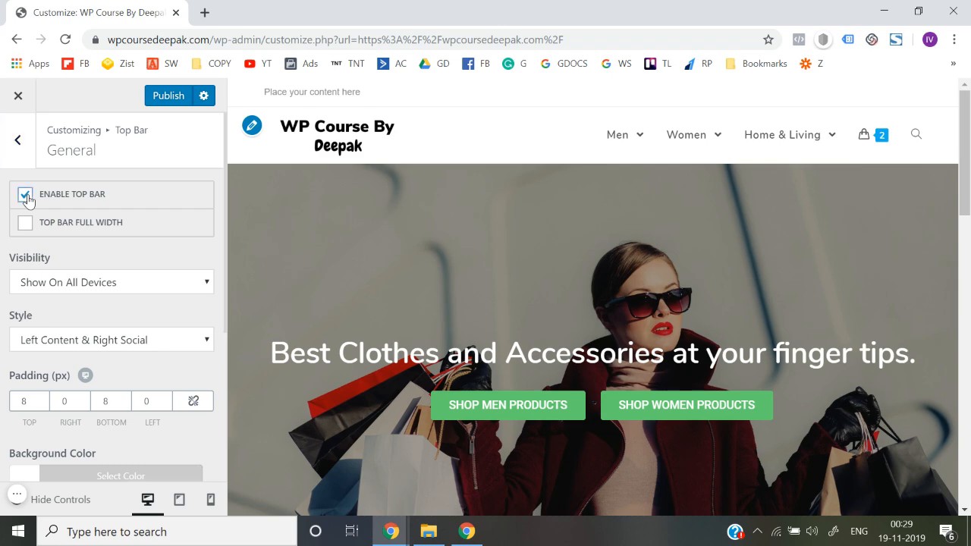
click(25, 195)
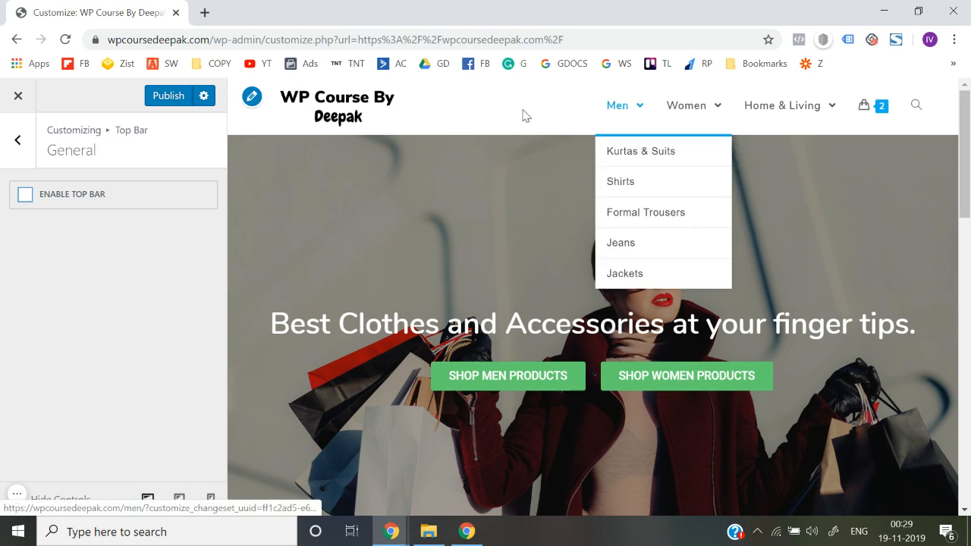
mouse_move(710, 123)
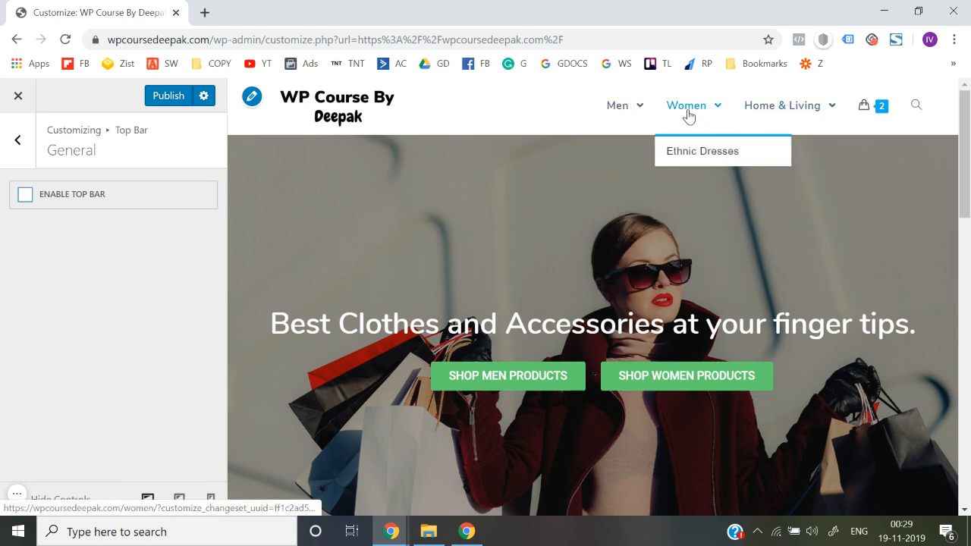
mouse_move(890, 112)
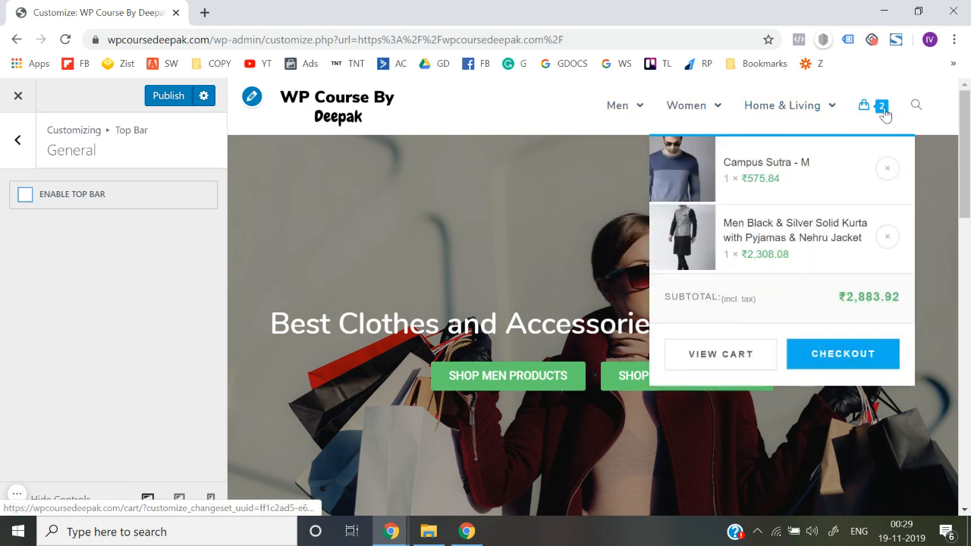
click(158, 99)
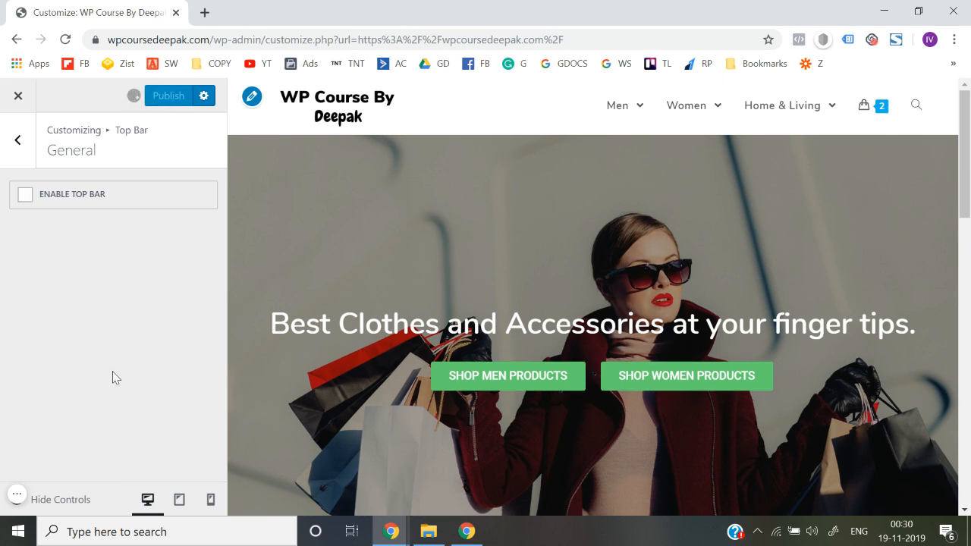
Leave the customizer and look over the live homepage from the header down to the footer copyright
click(18, 96)
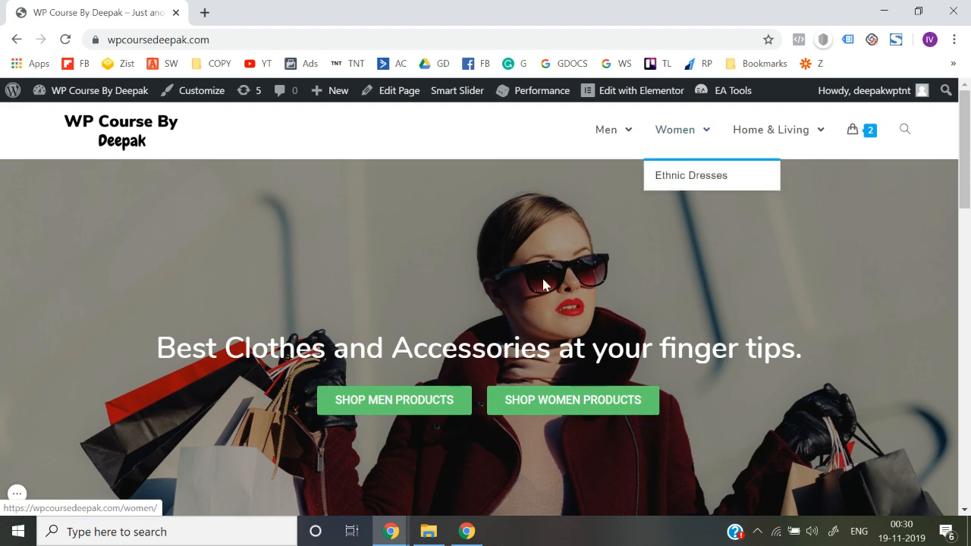
scroll(542, 281, down, 10)
scroll(543, 286, down, 1)
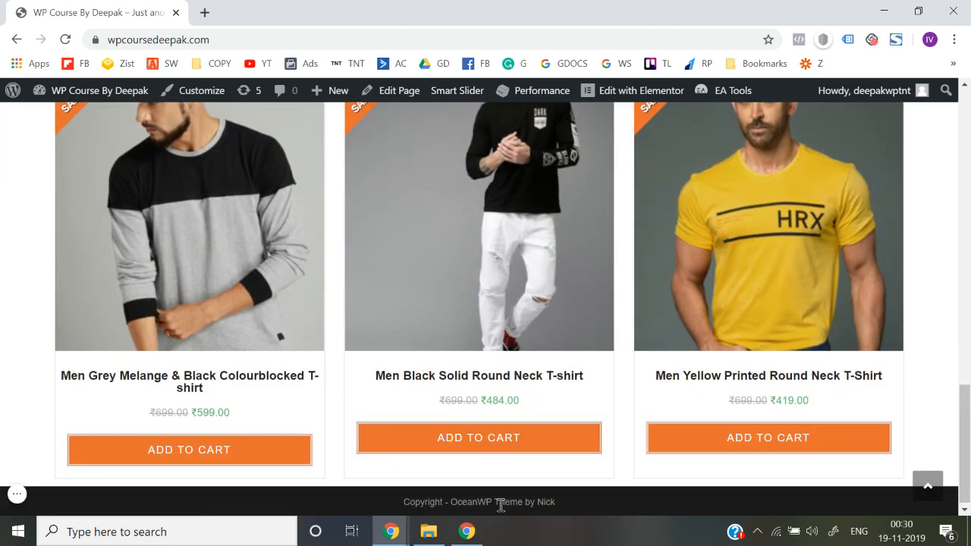
scroll(447, 380, up, 11)
Change the Footer Bottom copyright text in the customizer to "Copyright [oceanwp_date] - WP Course By Deepak"
click(202, 92)
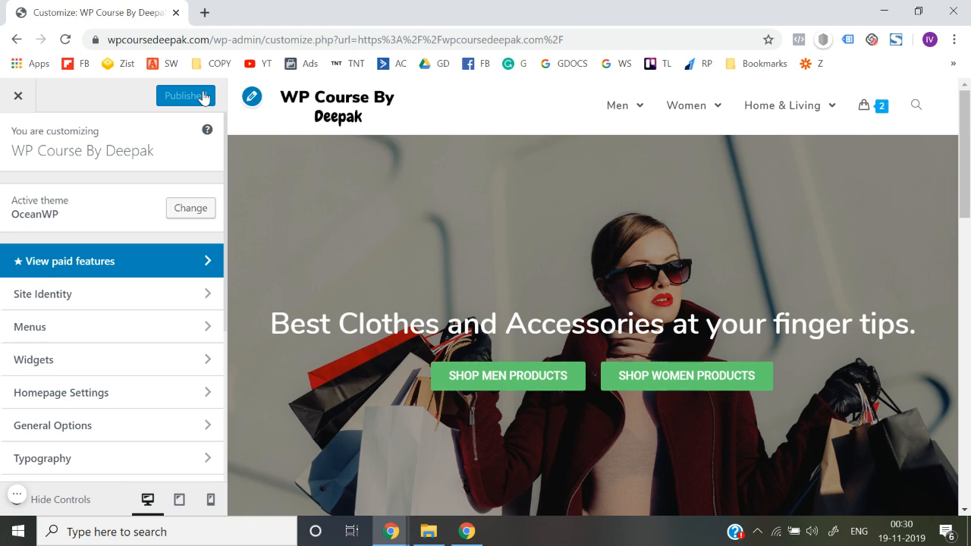
scroll(520, 273, down, 15)
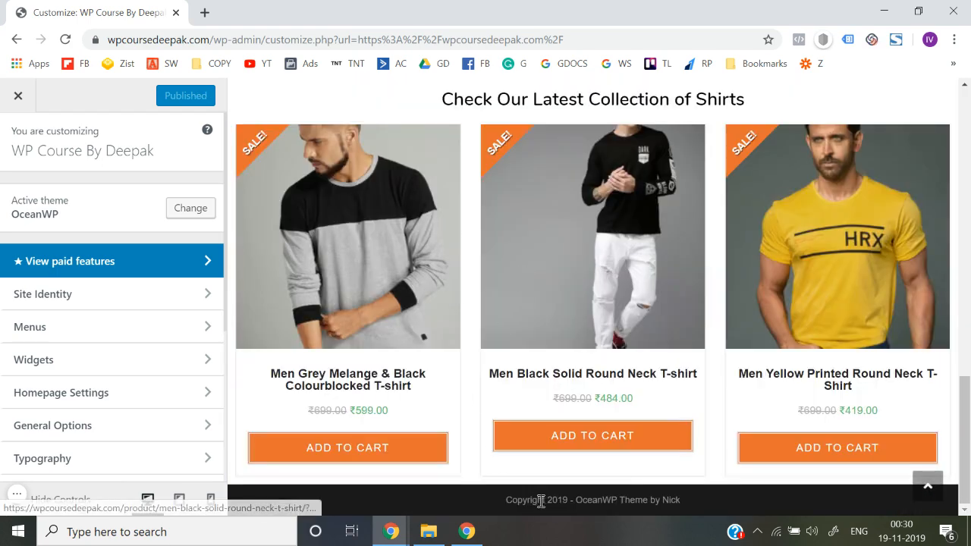
scroll(62, 389, down, 3)
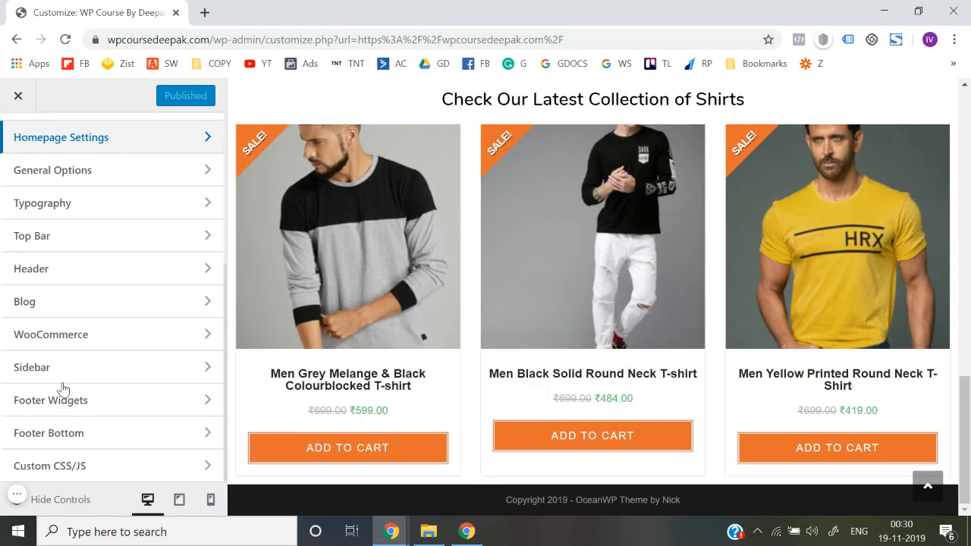
click(87, 439)
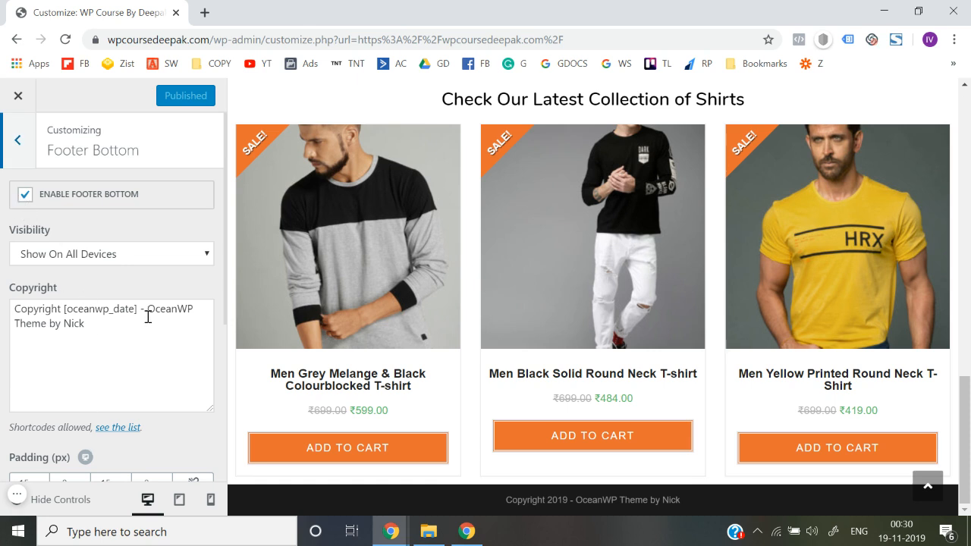
click(152, 309)
key(ctrl+shift+End)
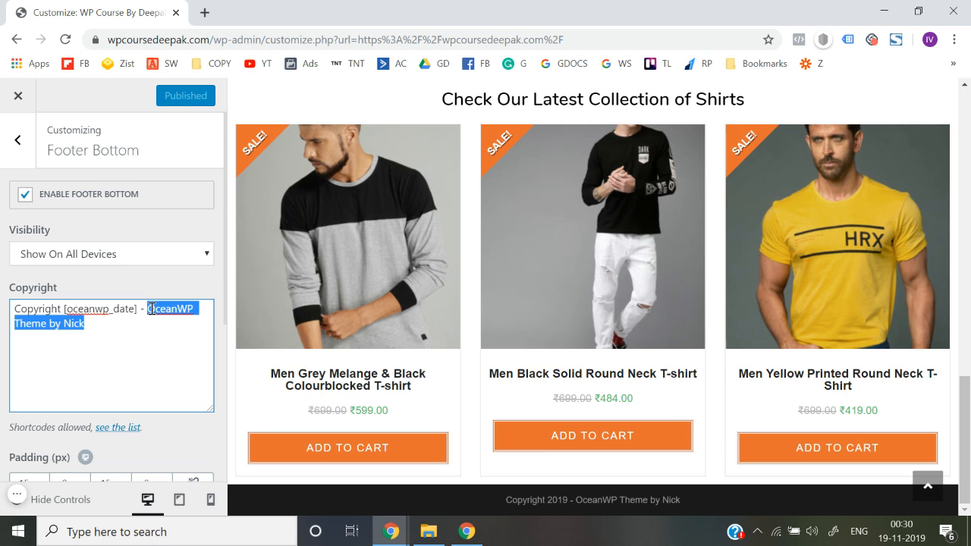
text(WP Co)
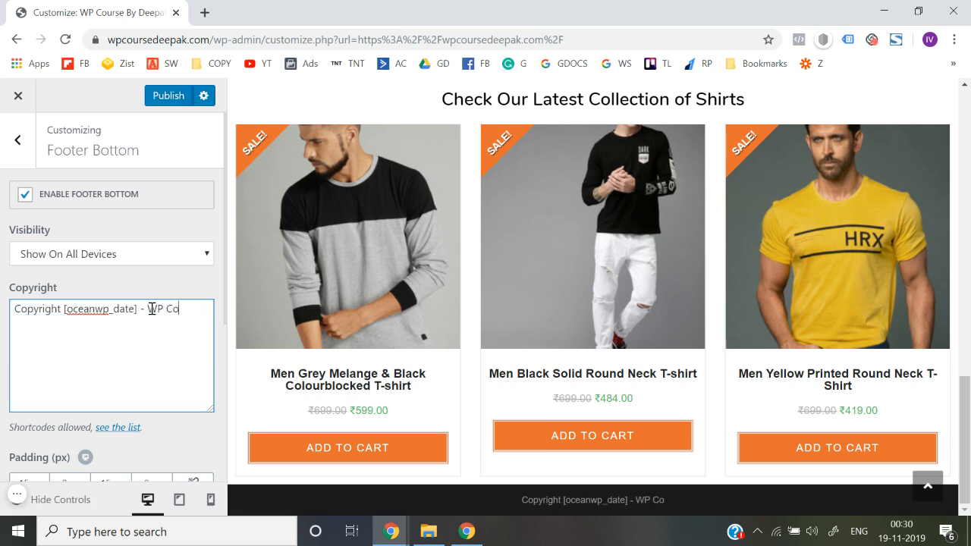
text(urse By D)
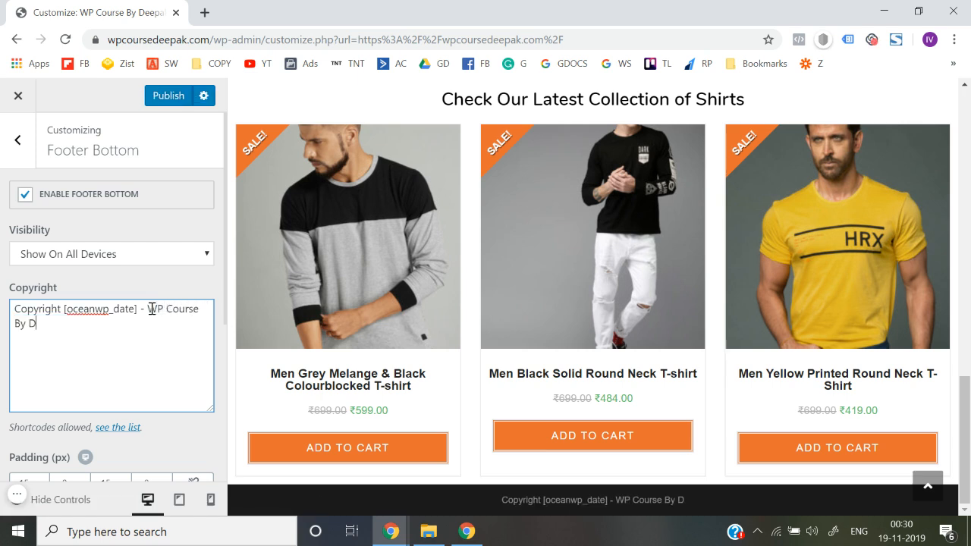
text(eepak)
click(2, 356)
Try other top padding values for the footer bottom and restore it to 15 px
scroll(11, 360, down, 2)
click(43, 353)
click(43, 353)
click(43, 354)
click(43, 354)
click(43, 354)
click(43, 353)
click(43, 359)
click(43, 360)
click(43, 359)
click(44, 359)
click(43, 360)
click(43, 359)
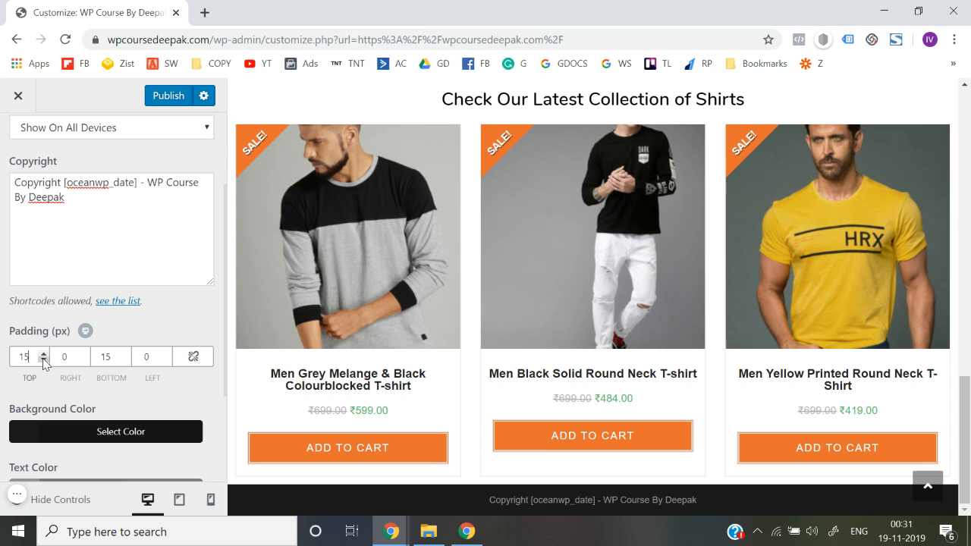
Try green, blue and purple as the footer bottom's background color, settle on black, and publish
scroll(106, 417, down, 2)
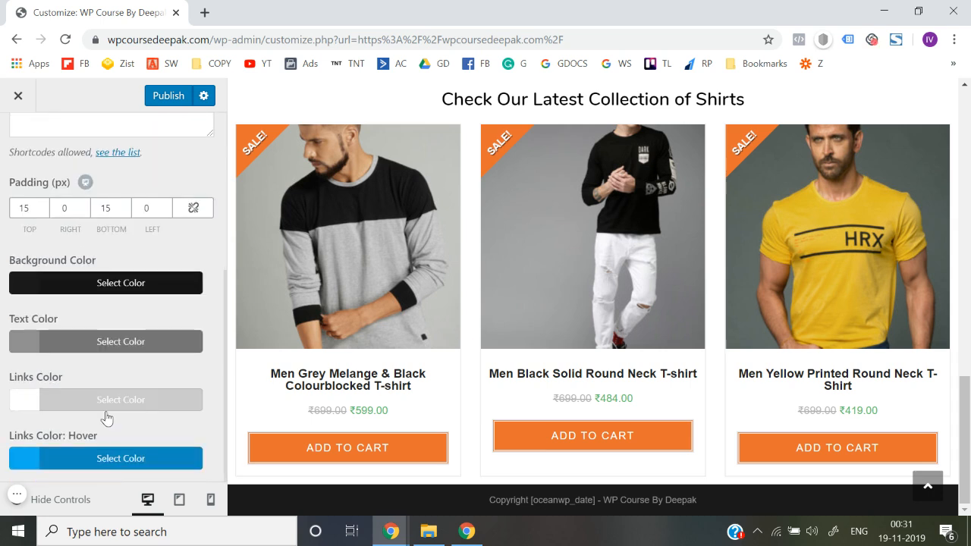
click(110, 283)
scroll(110, 287, down, 2)
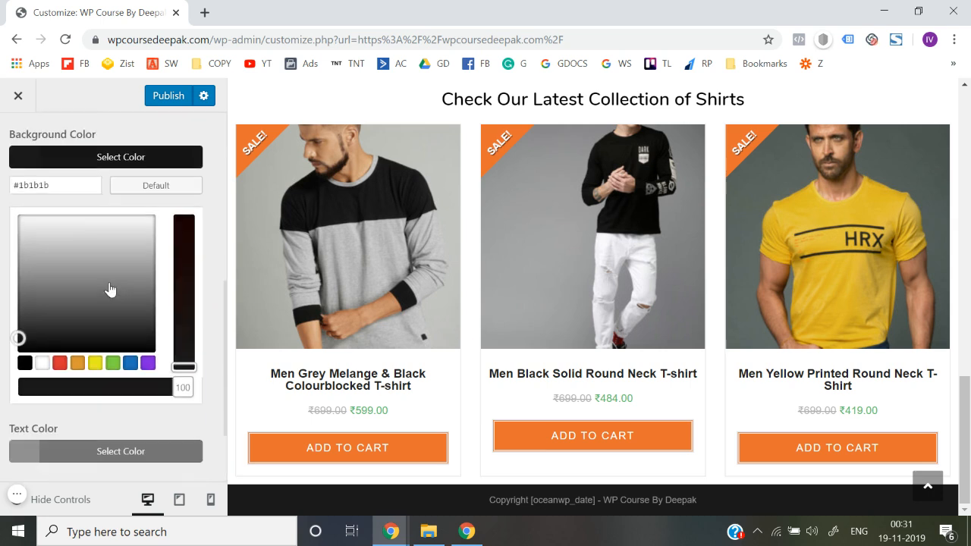
click(113, 359)
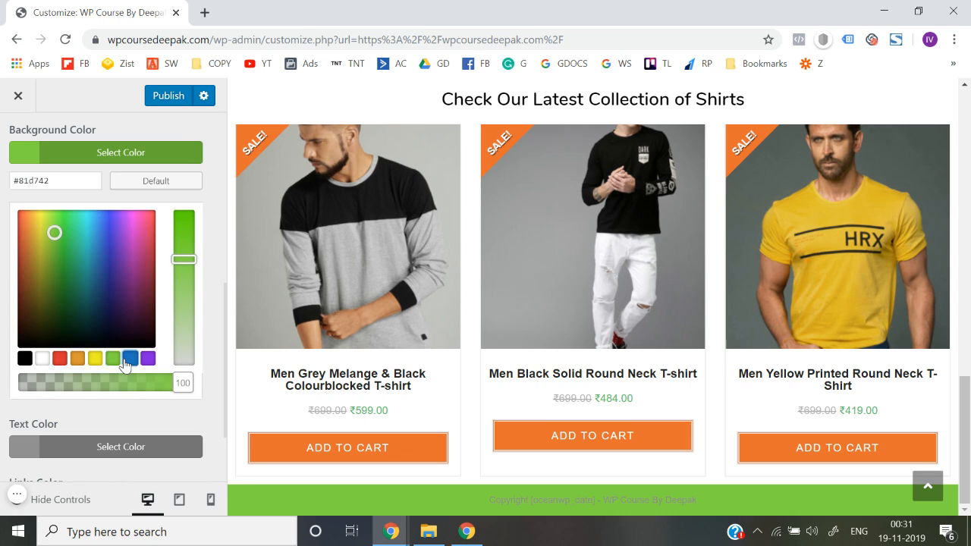
click(133, 361)
click(147, 364)
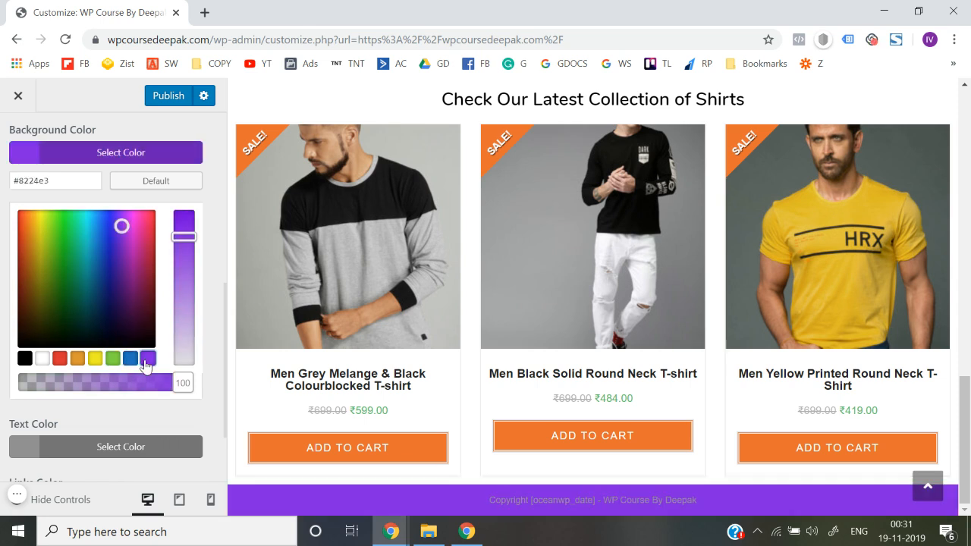
click(24, 358)
click(3, 341)
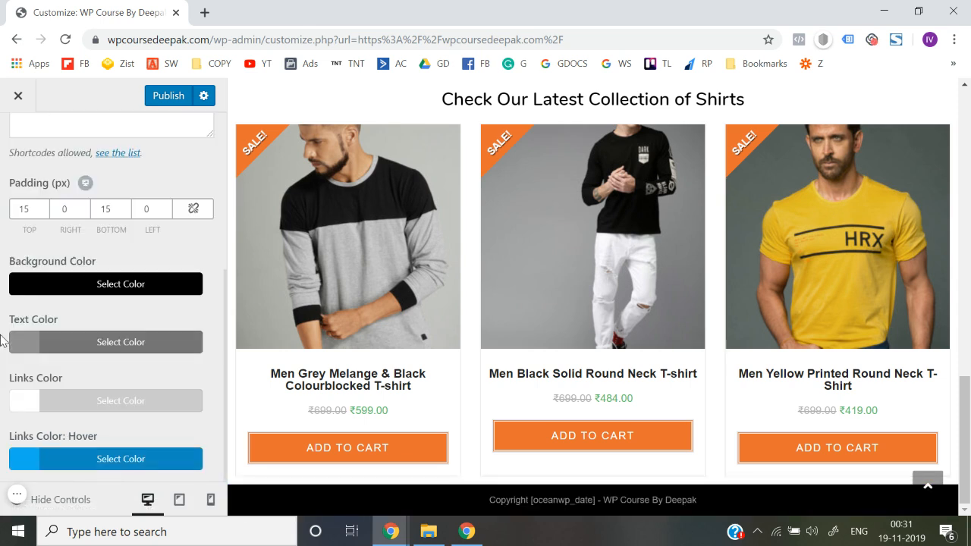
click(175, 101)
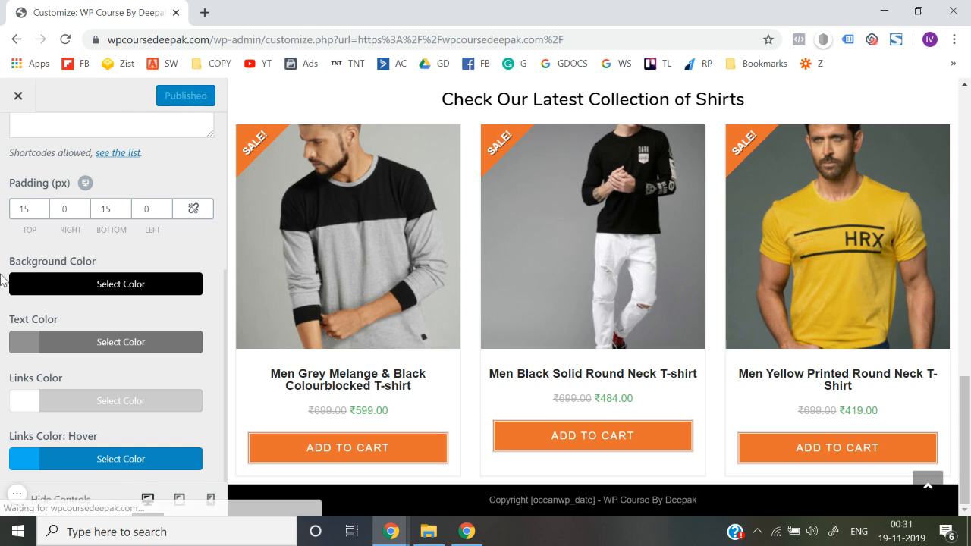
Leave the customizer and examine the live product page of the Men Black & Silver Solid Kurta, including its gallery, description and related products
scroll(2, 279, up, 4)
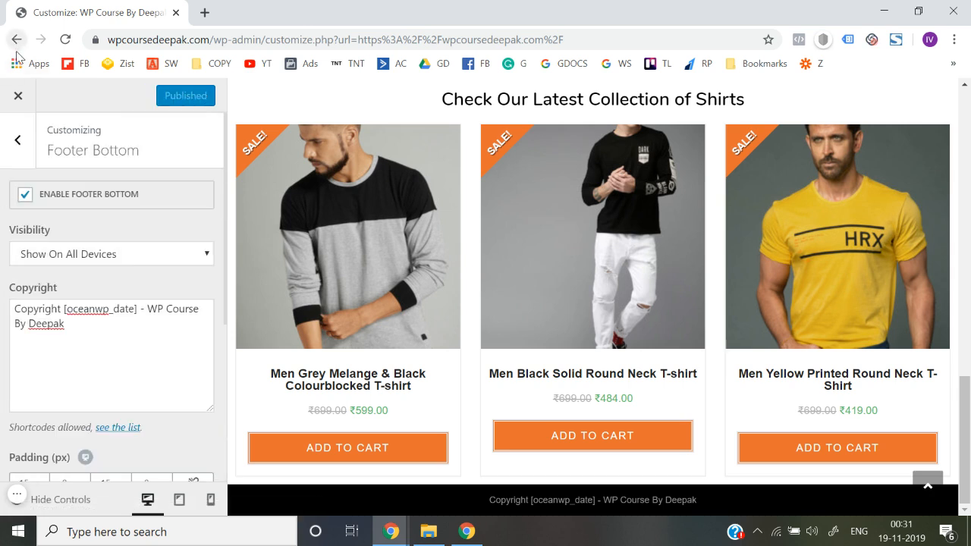
click(19, 101)
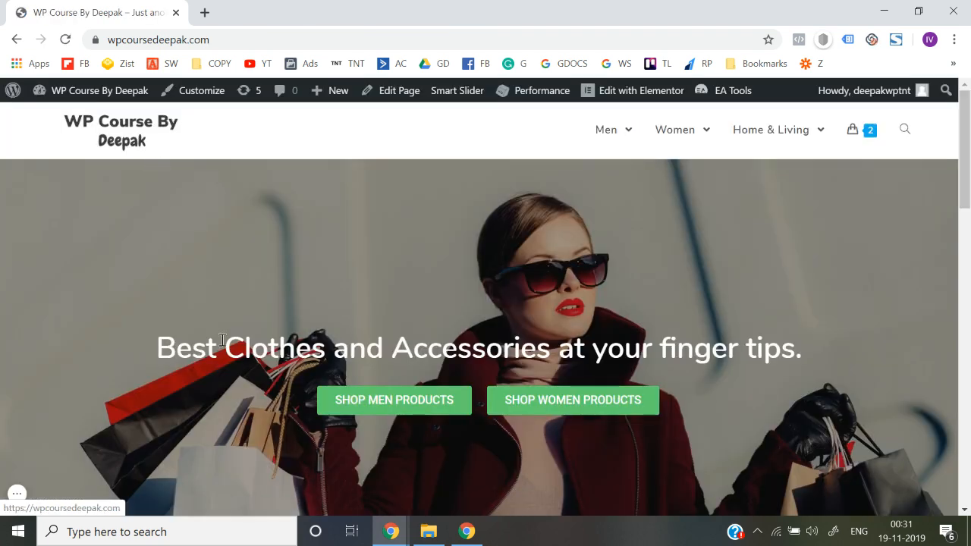
scroll(240, 370, down, 2)
scroll(241, 369, down, 8)
click(199, 222)
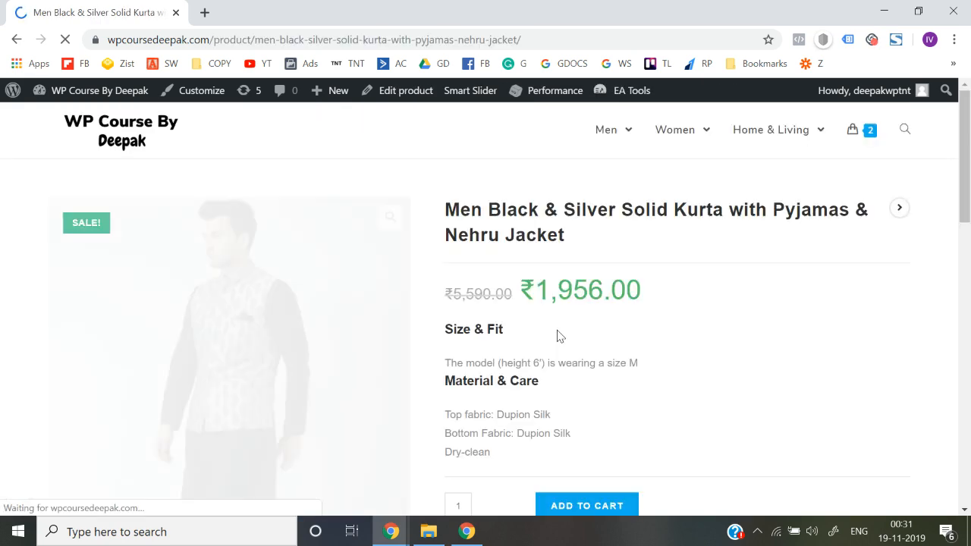
scroll(558, 336, down, 5)
scroll(556, 336, up, 3)
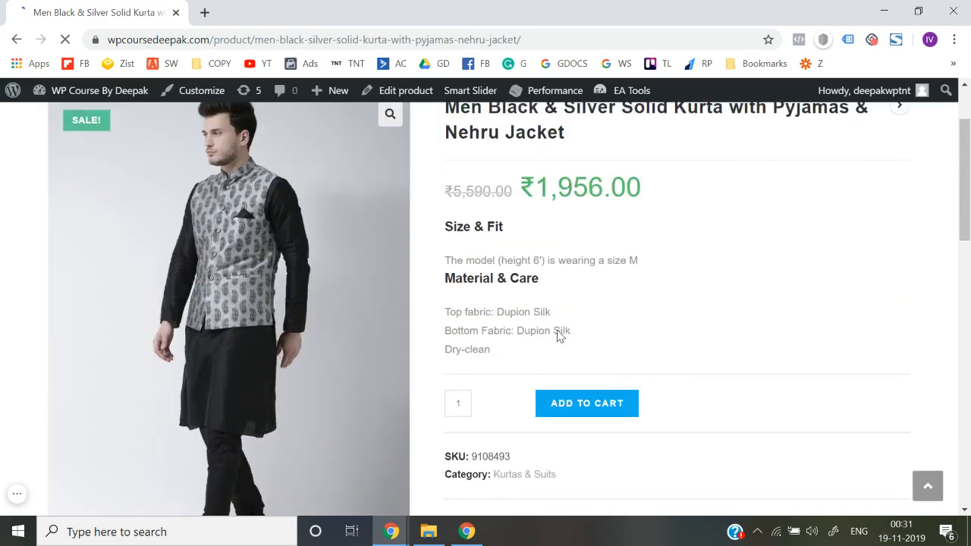
scroll(485, 352, down, 5)
scroll(417, 381, down, 2)
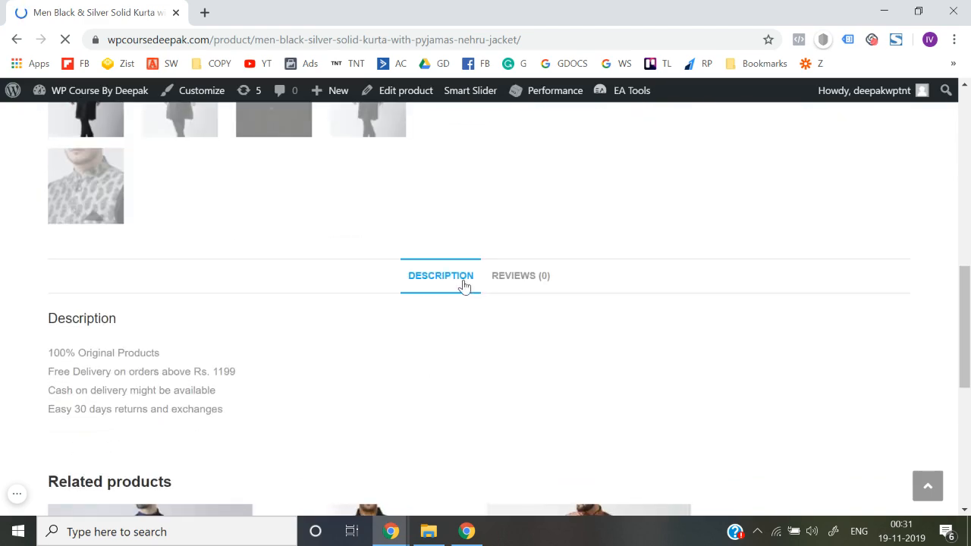
scroll(506, 285, up, 6)
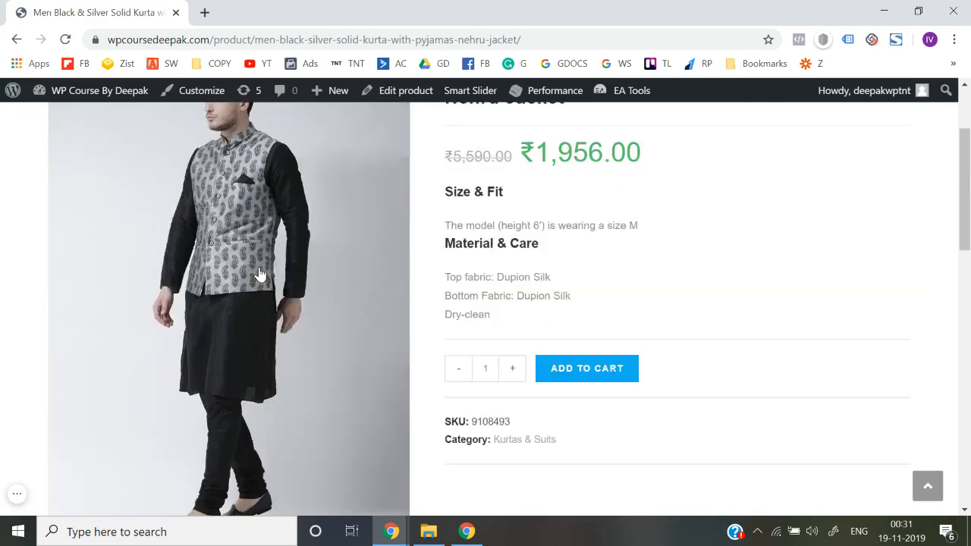
scroll(114, 364, down, 3)
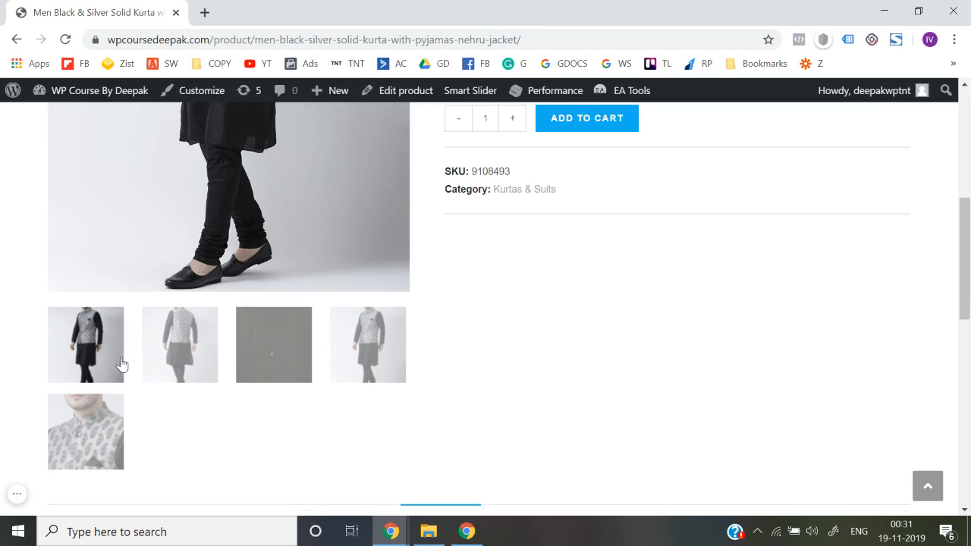
scroll(499, 317, up, 4)
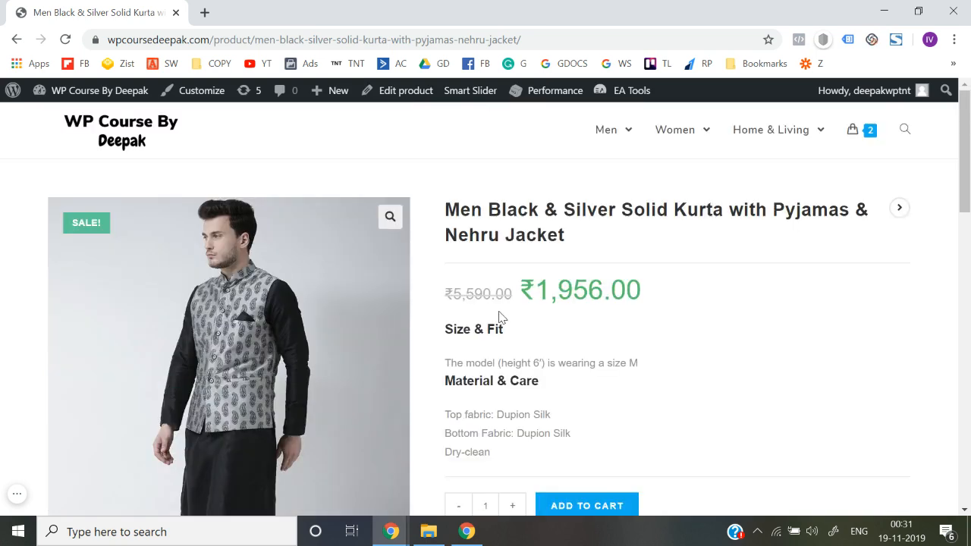
Open the customizer from the kurta's product page and go to the WooCommerce Single Product settings
click(192, 91)
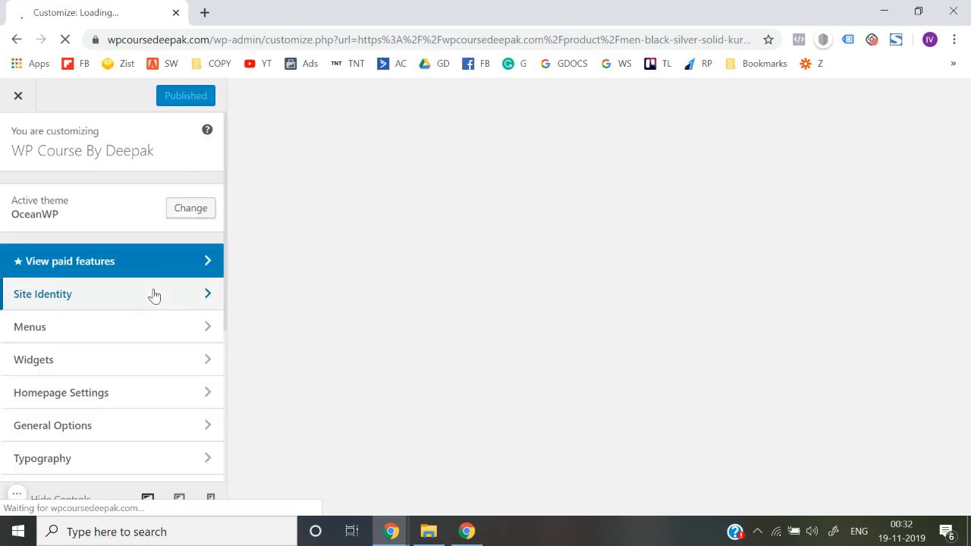
scroll(153, 296, down, 2)
scroll(134, 349, down, 2)
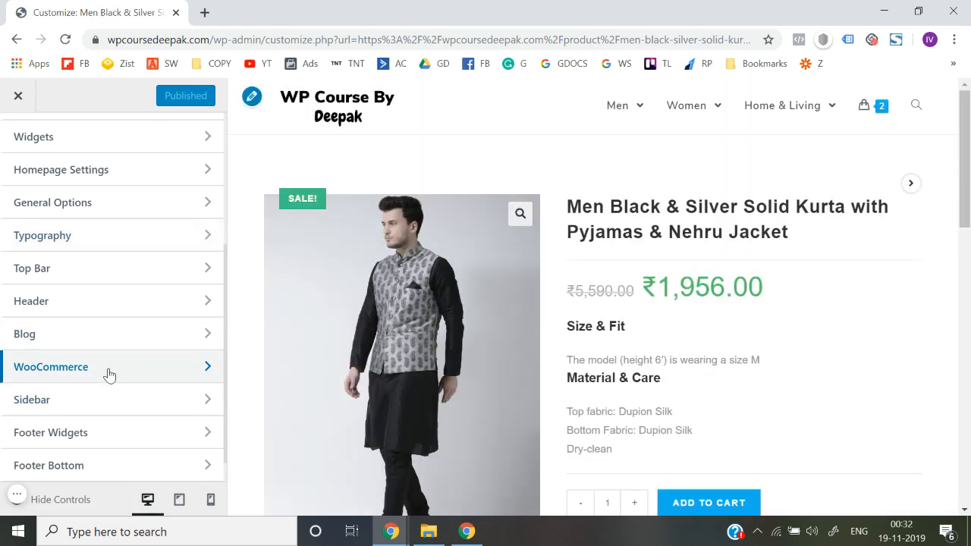
click(109, 372)
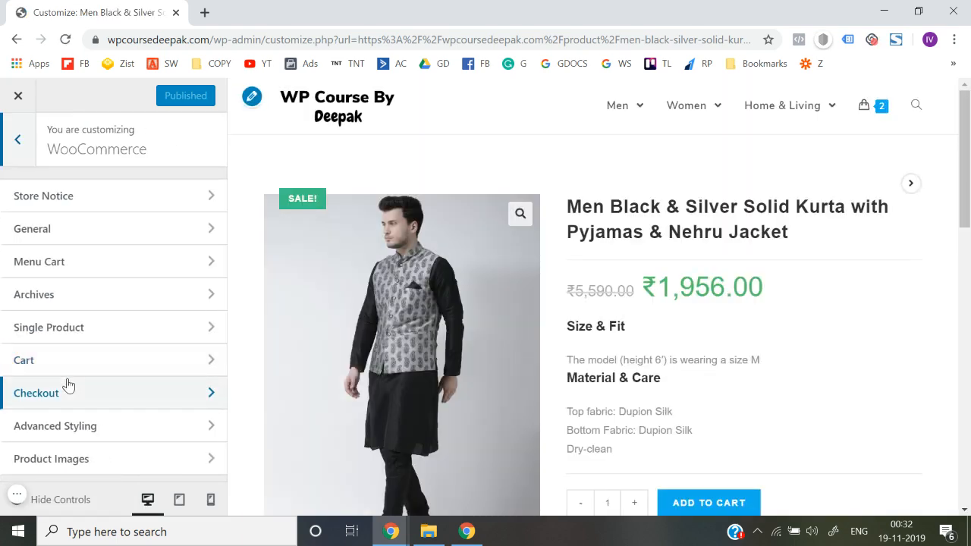
click(95, 346)
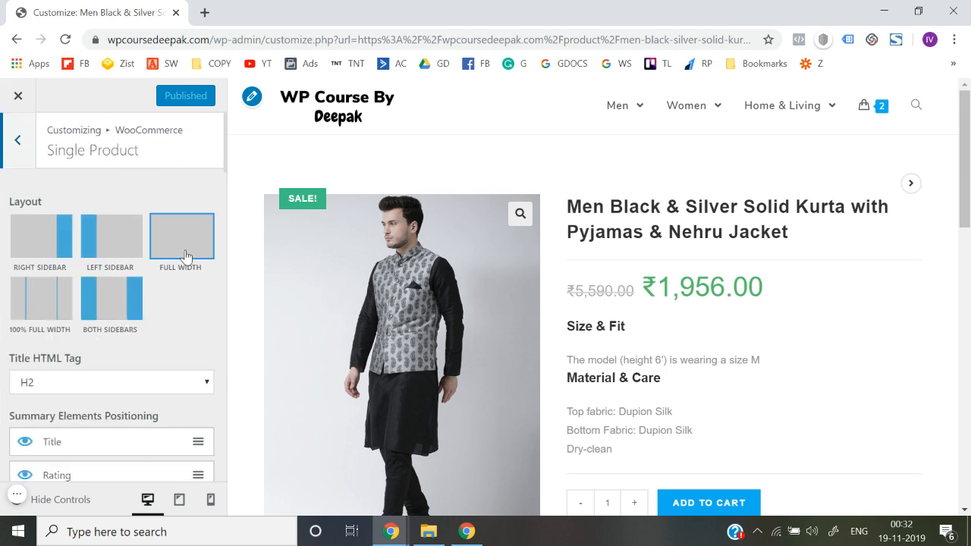
Set the single product Thumbnails Layout to Vertical
scroll(176, 372, down, 3)
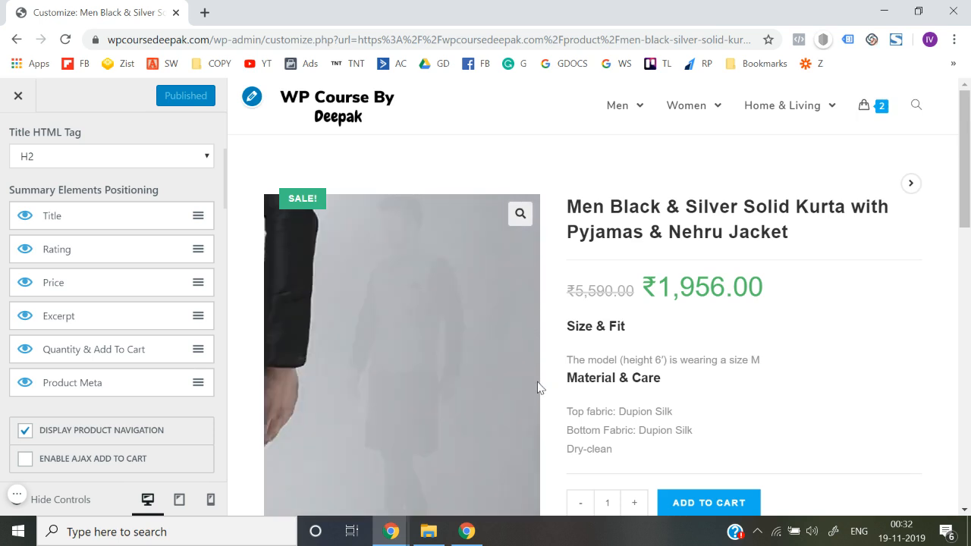
scroll(538, 386, down, 2)
scroll(536, 387, down, 1)
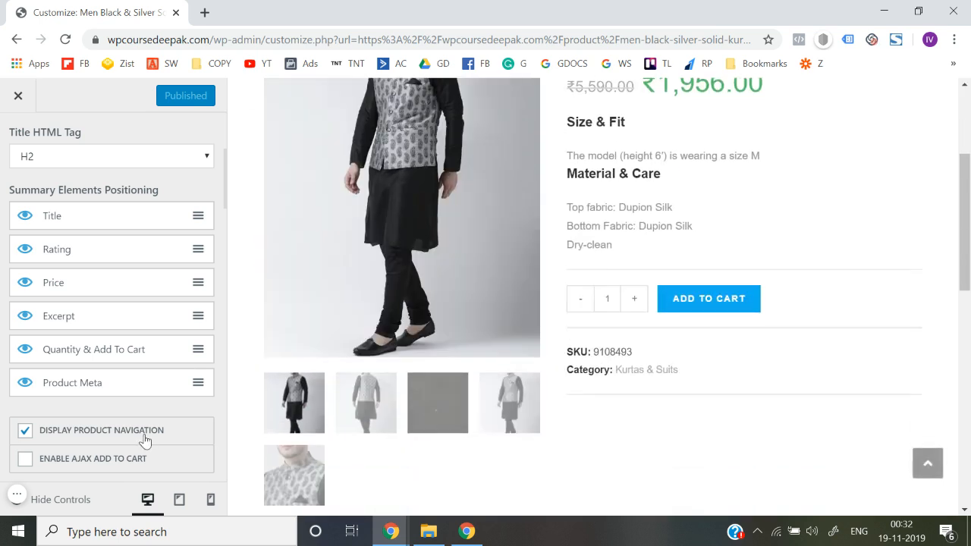
scroll(145, 438, down, 1)
scroll(145, 441, down, 1)
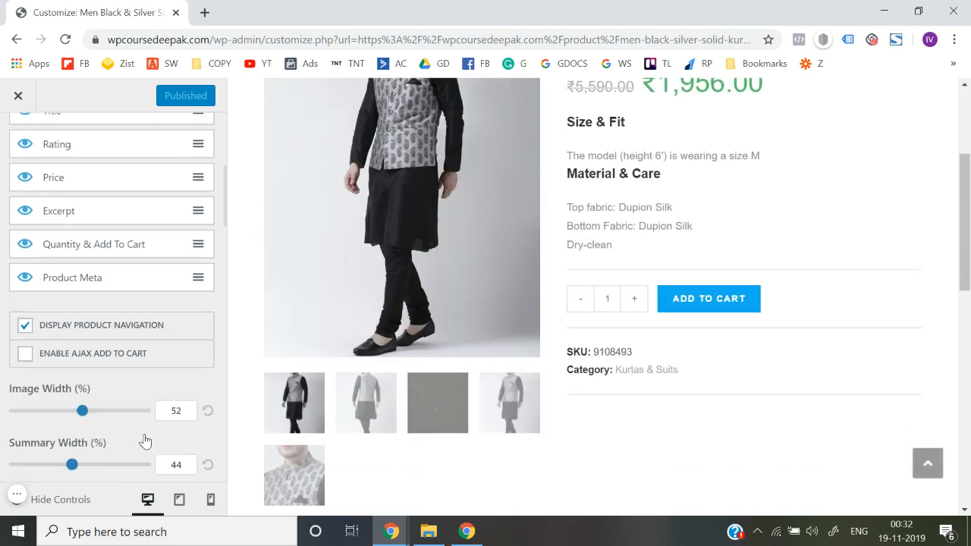
scroll(472, 423, down, 2)
scroll(119, 391, down, 3)
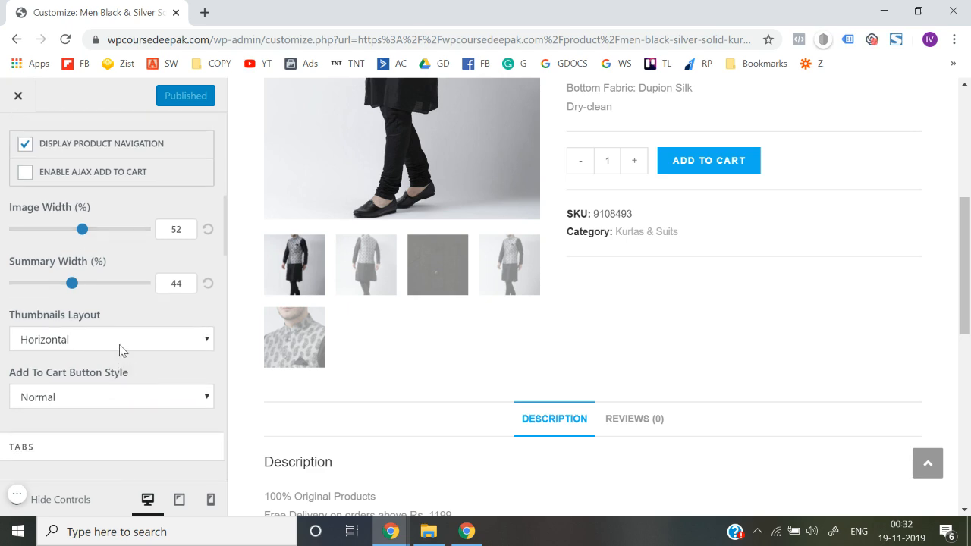
click(133, 348)
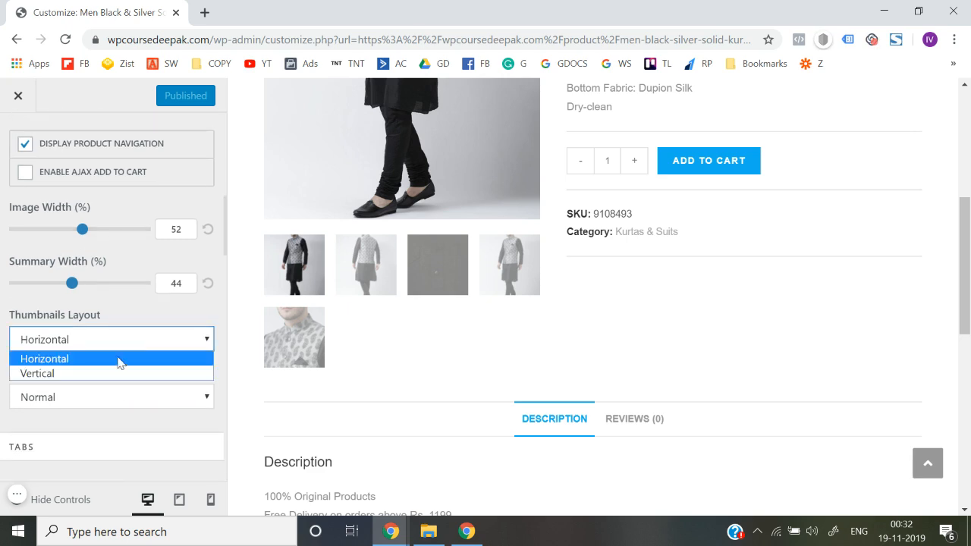
click(106, 372)
Preview the product gallery by displaying the second, third and fourth thumbnail images and inspecting the zoomed photo
scroll(412, 302, up, 5)
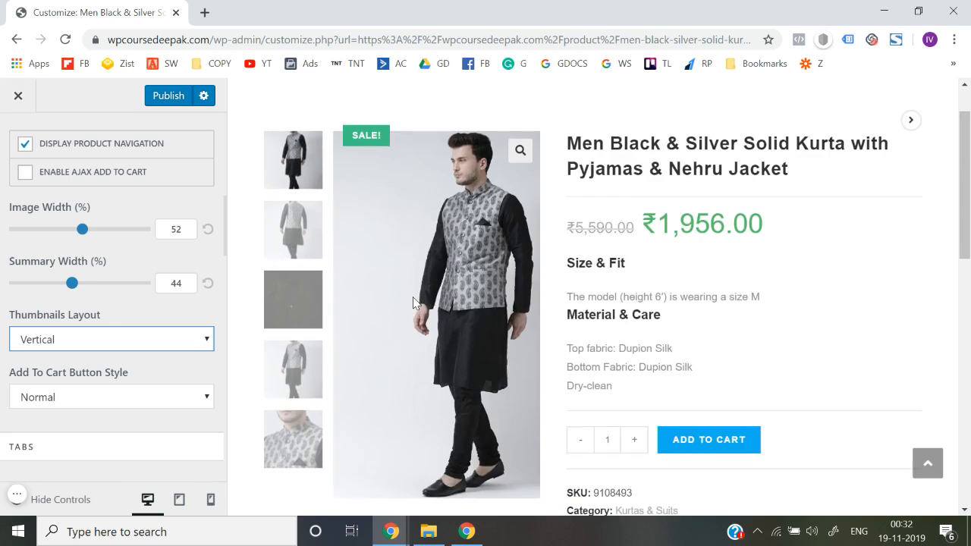
click(299, 273)
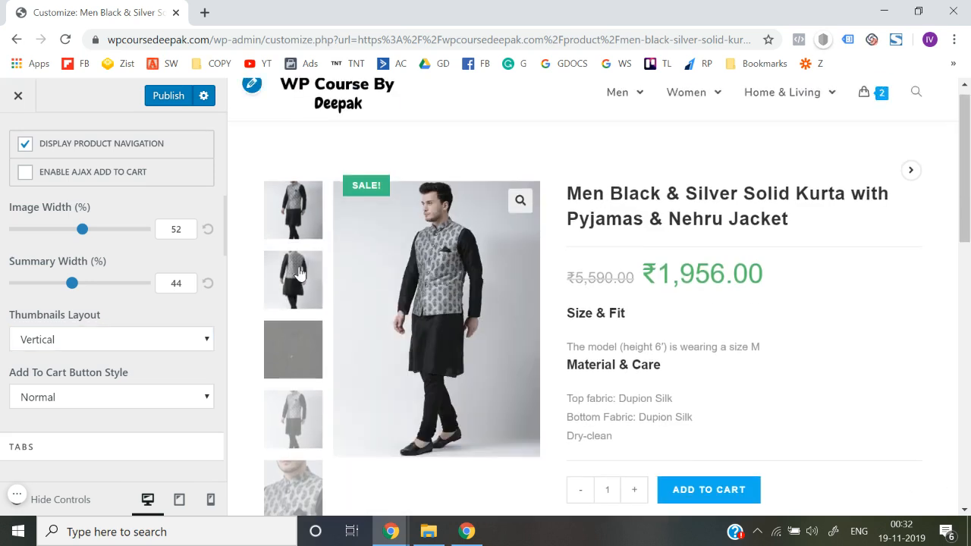
click(298, 336)
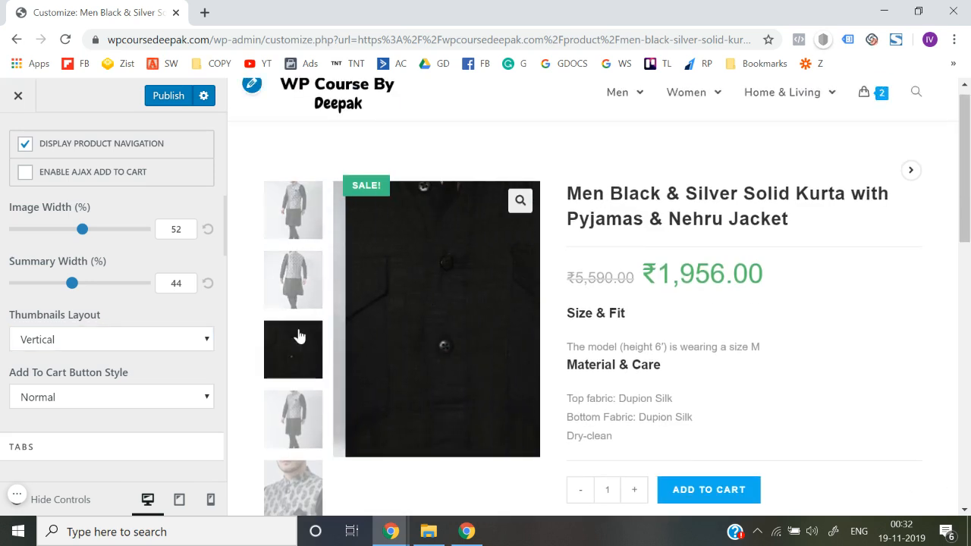
click(295, 418)
scroll(407, 391, down, 3)
scroll(407, 388, up, 1)
scroll(407, 389, up, 2)
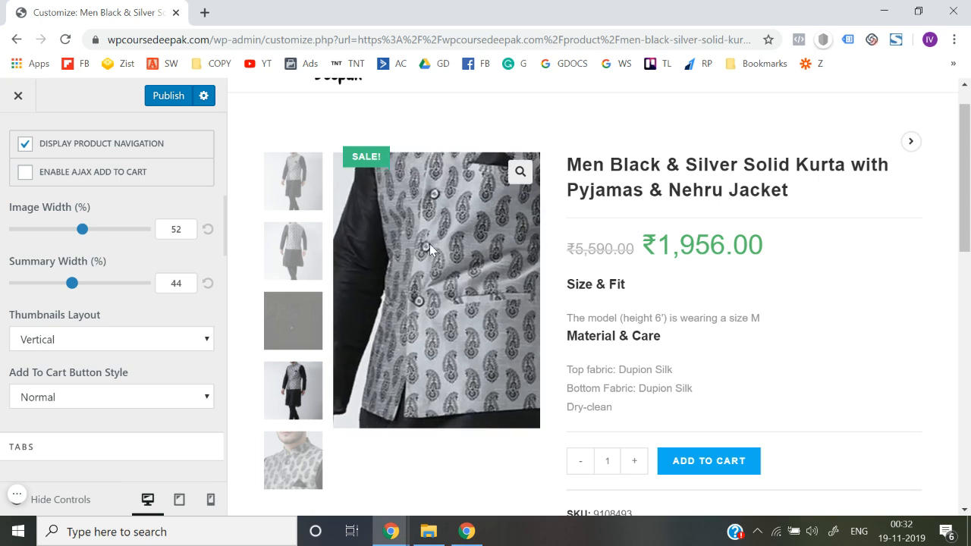
Set the single product Add To Cart Button Style to Big
scroll(130, 430, down, 1)
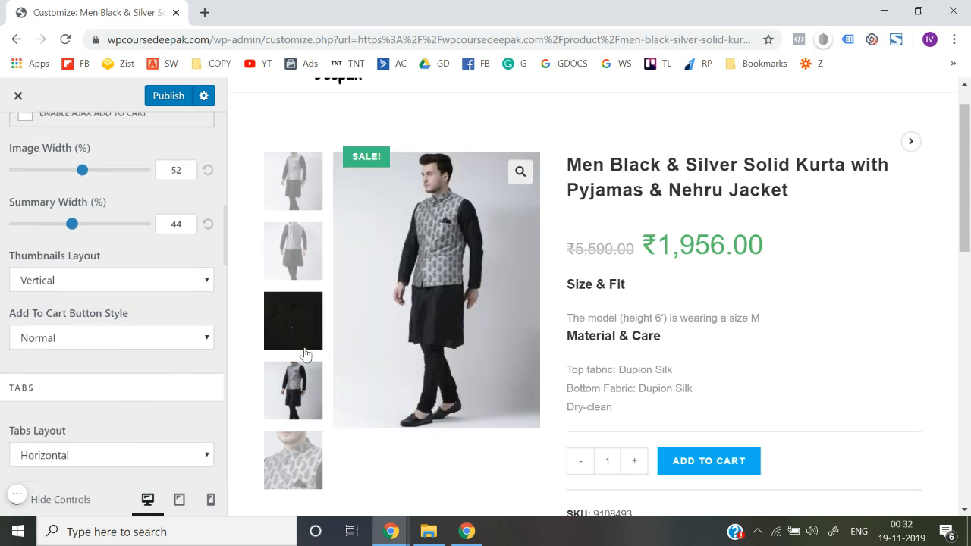
scroll(298, 334, down, 1)
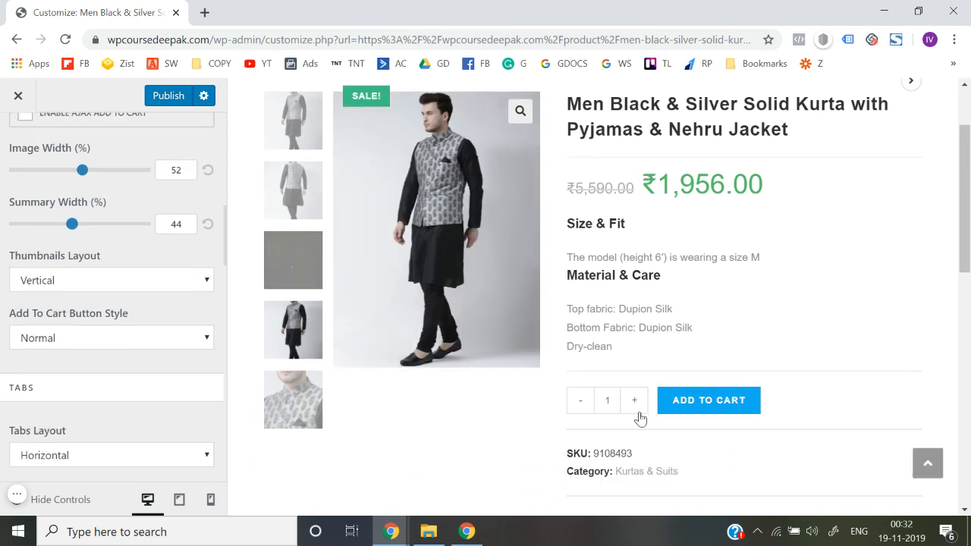
click(96, 339)
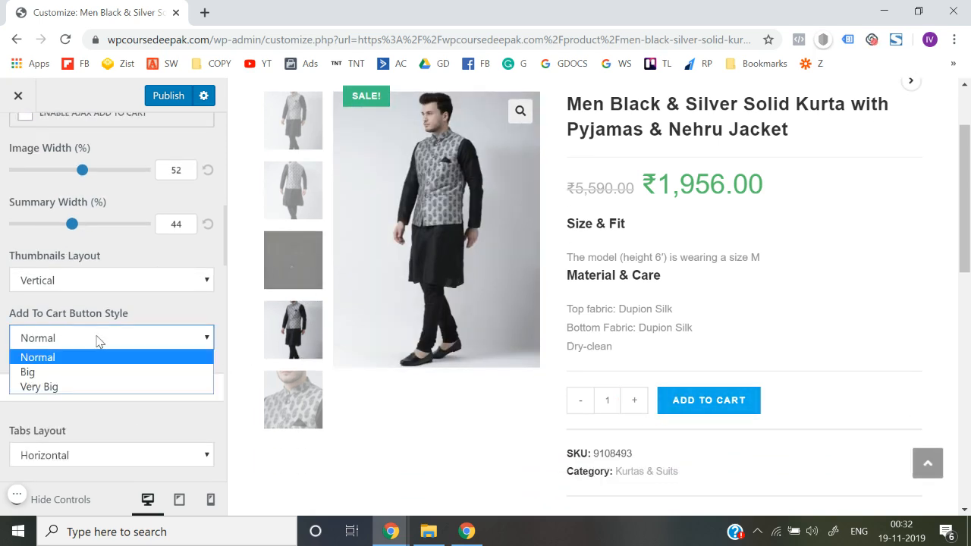
click(79, 372)
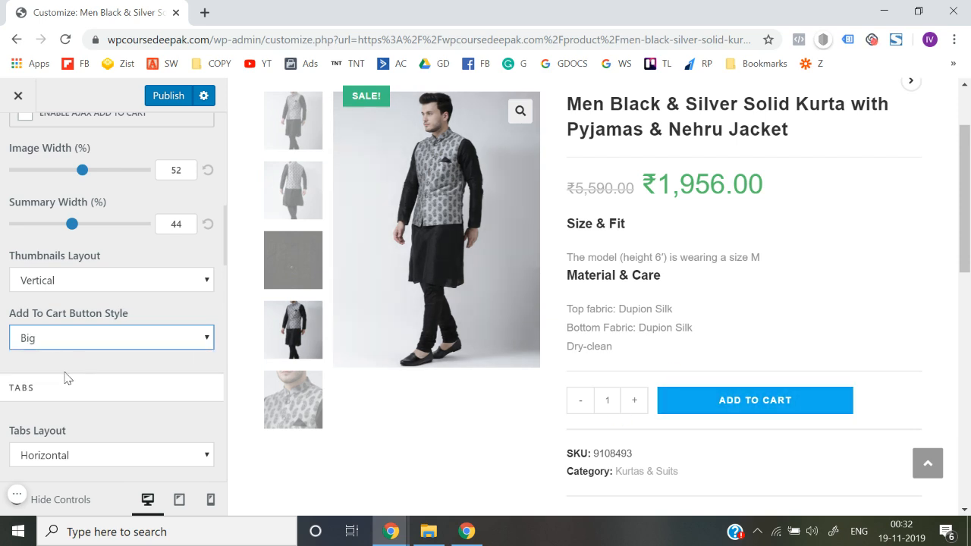
Change the Tabs Layout of the product description and reviews area to Vertical
scroll(3, 377, down, 3)
scroll(475, 431, down, 4)
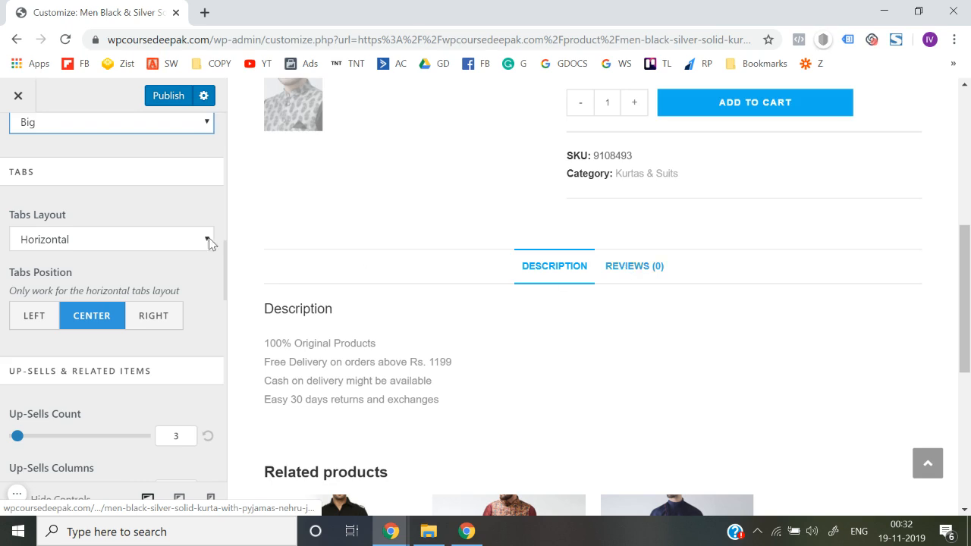
scroll(86, 247, up, 1)
click(83, 258)
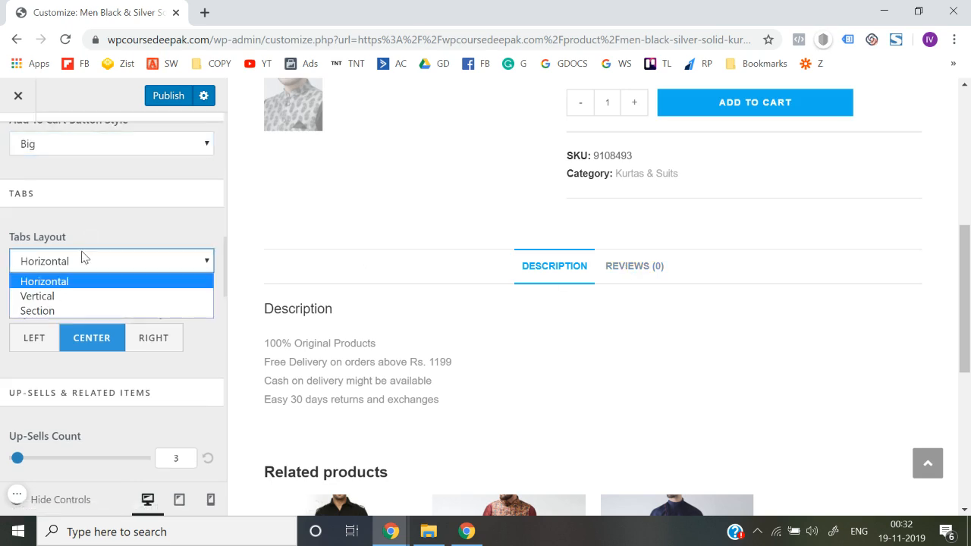
click(61, 296)
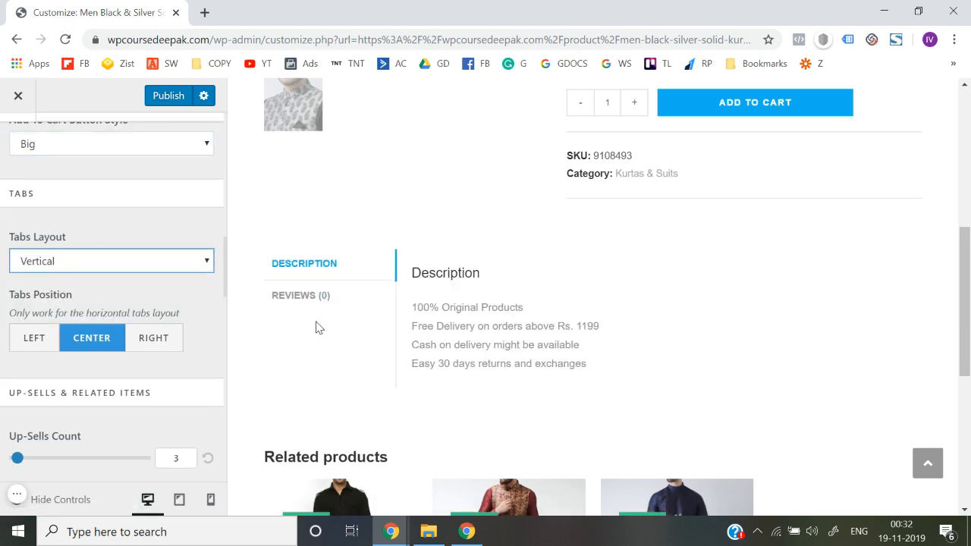
Review the remaining single product options, publish the changes and leave the customizer
scroll(2, 387, down, 3)
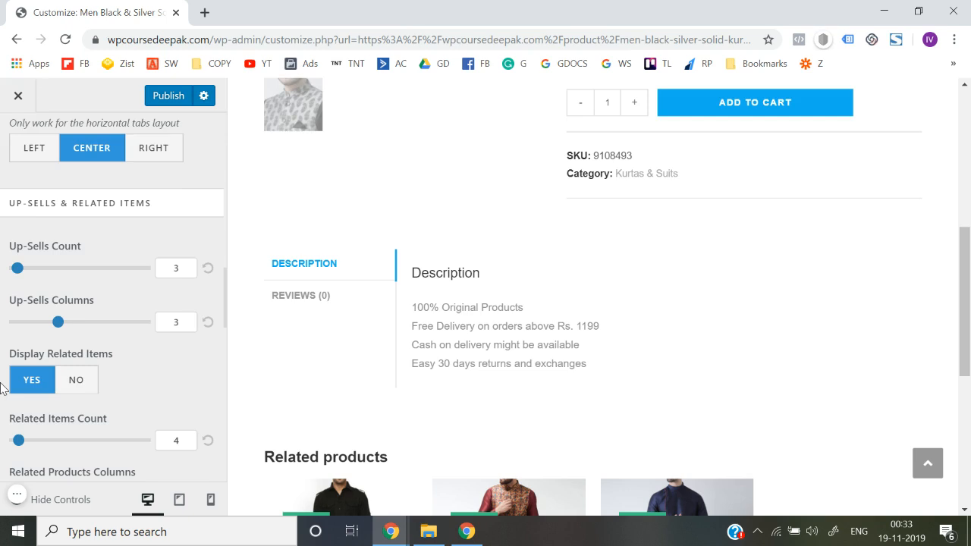
scroll(3, 386, up, 5)
scroll(513, 321, up, 5)
scroll(722, 377, down, 2)
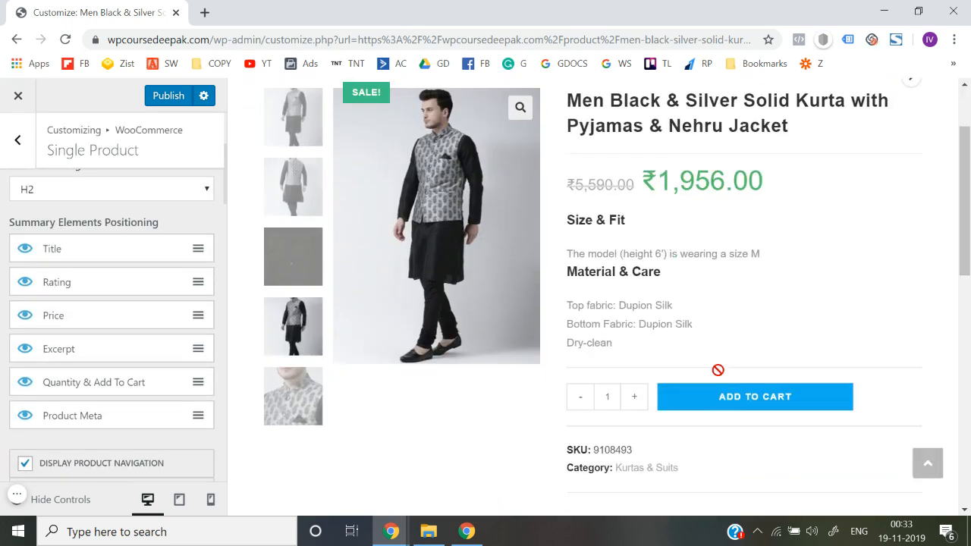
scroll(2, 363, up, 3)
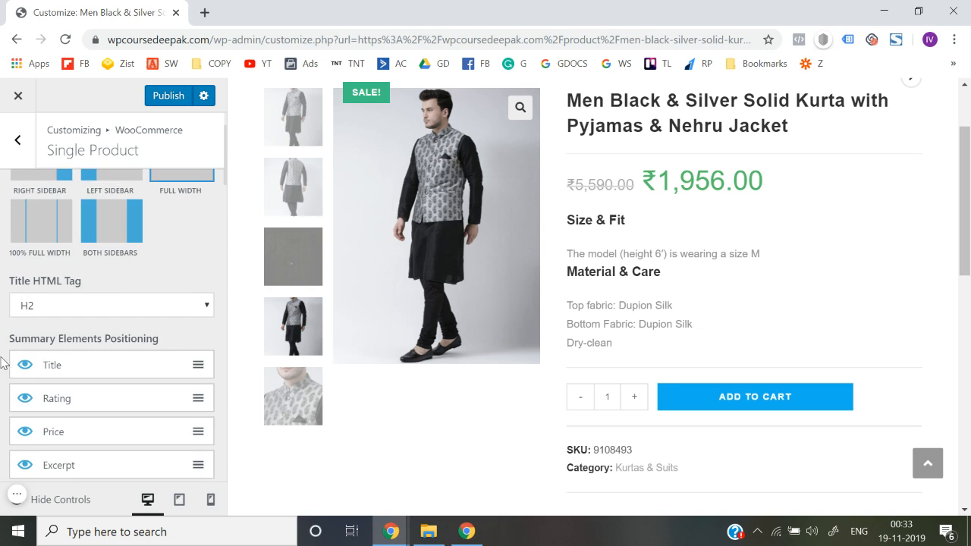
click(169, 99)
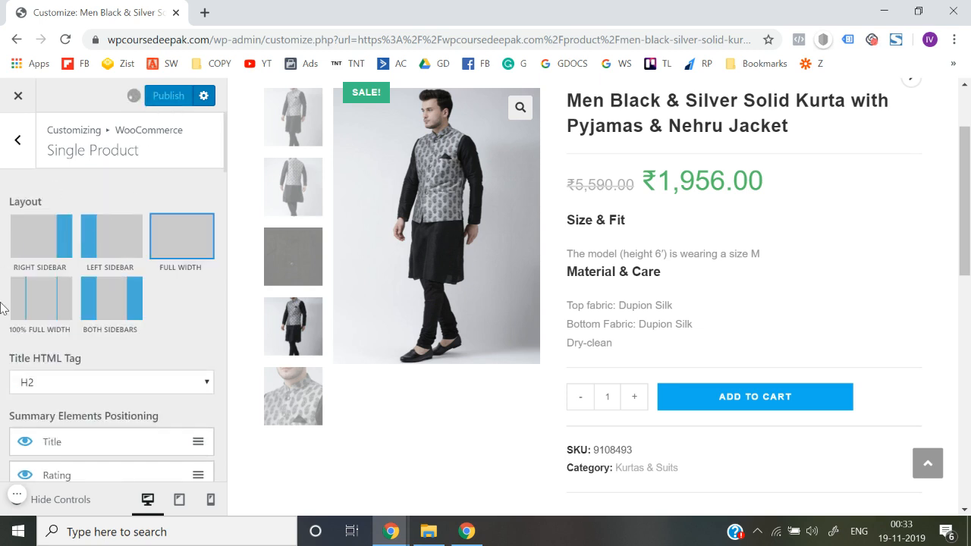
click(21, 101)
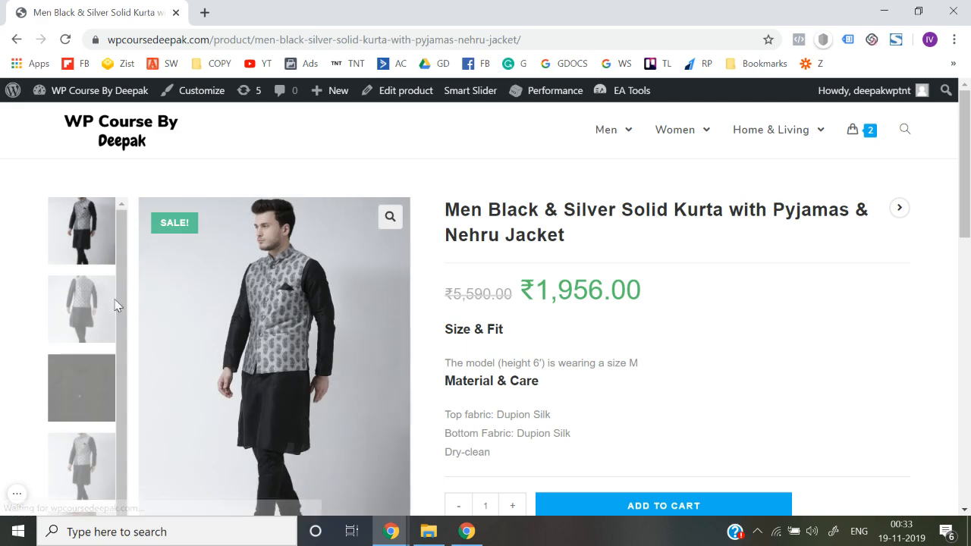
Check the live Men Black & Silver Solid Kurta page for its gallery, add-to-cart button, description tabs and related products
scroll(97, 348, down, 1)
scroll(2, 379, down, 5)
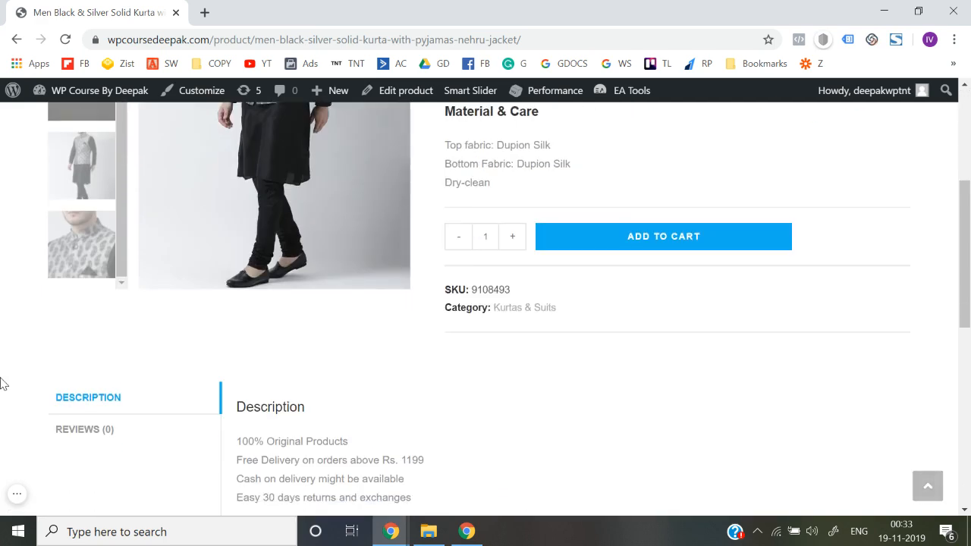
scroll(256, 234, up, 5)
scroll(258, 234, down, 10)
scroll(258, 234, up, 2)
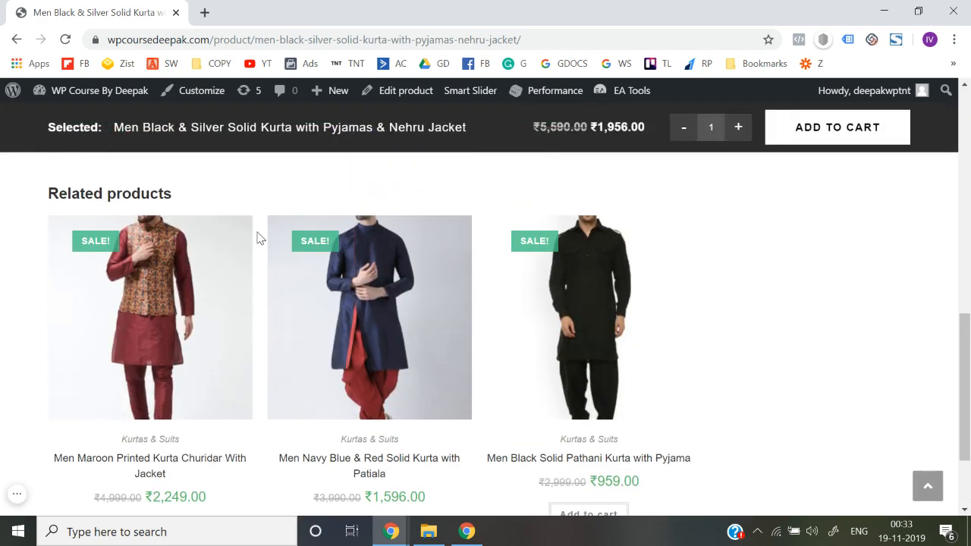
Open the related product Men Maroon Printed Kurta Churidar With Jacket and examine its gallery, description tabs and page layout
click(163, 307)
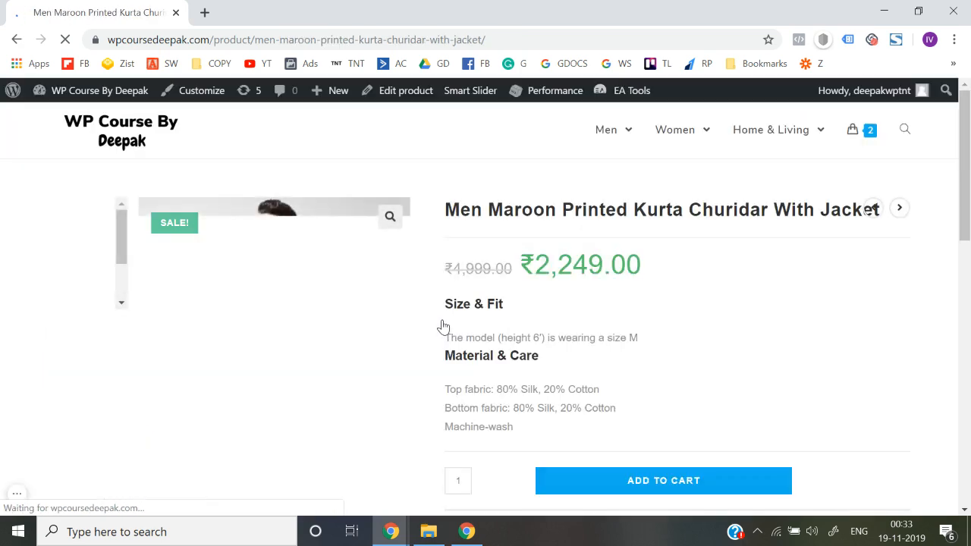
scroll(44, 323, down, 2)
scroll(93, 232, up, 2)
scroll(94, 285, down, 2)
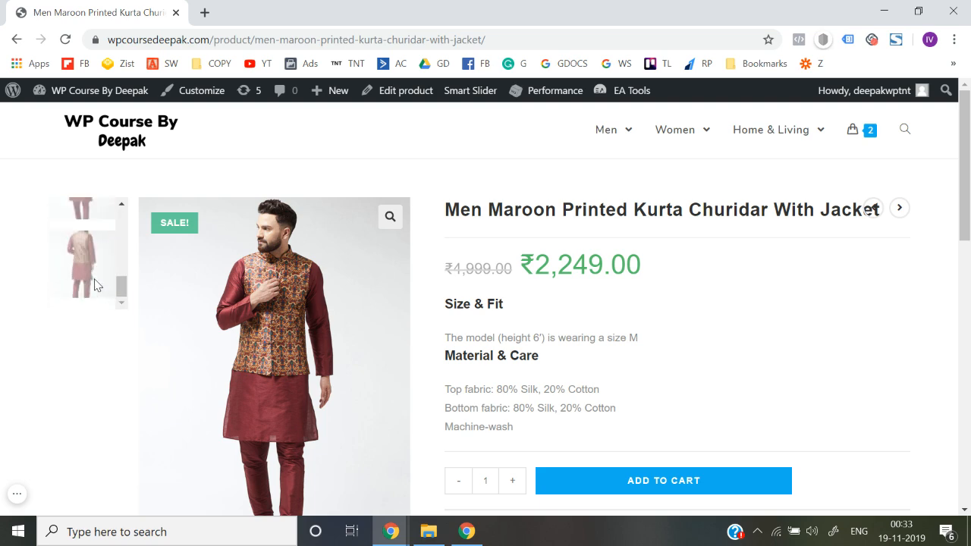
scroll(239, 342, down, 3)
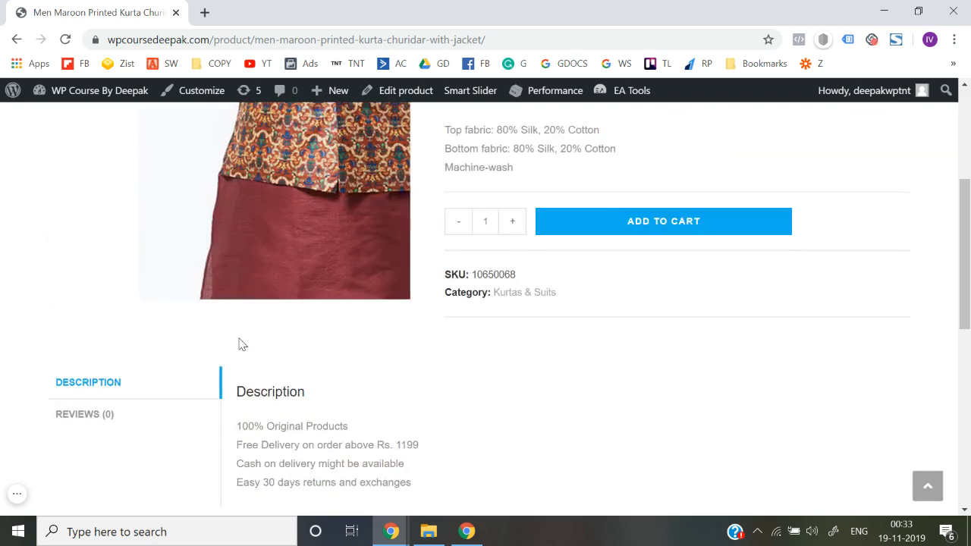
scroll(98, 282, up, 3)
scroll(95, 254, down, 7)
scroll(96, 254, up, 8)
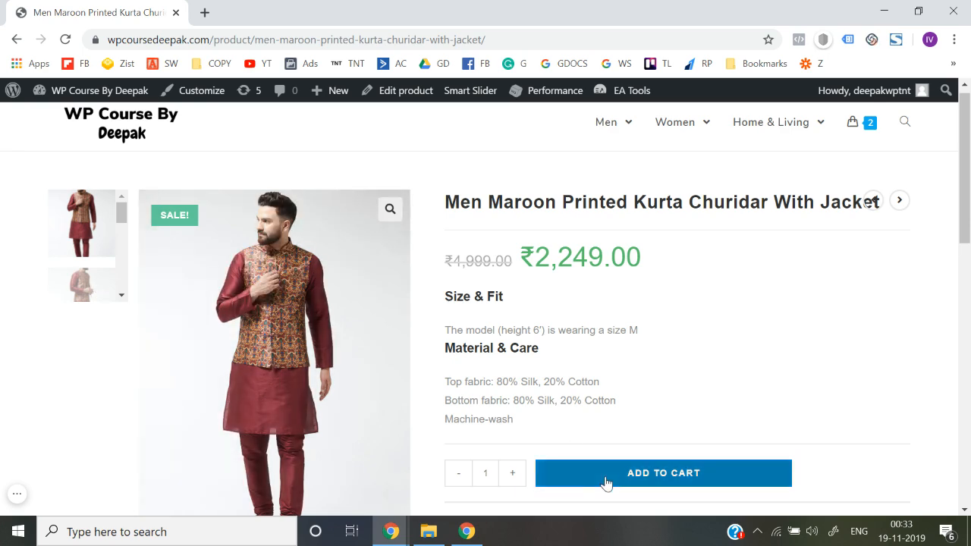
Add the Men Maroon Printed Kurta Churidar With Jacket to the cart and view the cart
scroll(572, 343, down, 8)
scroll(572, 343, up, 6)
scroll(569, 342, down, 1)
click(614, 333)
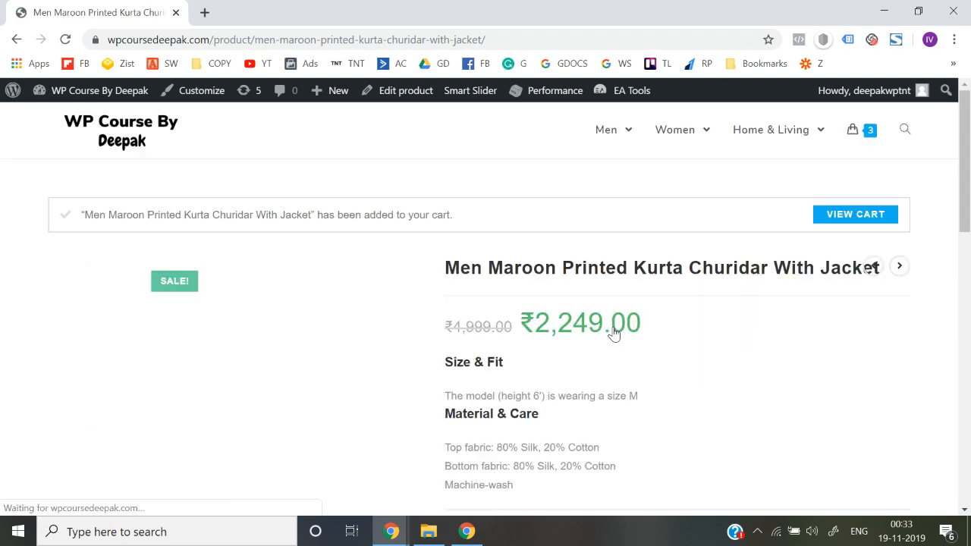
click(858, 223)
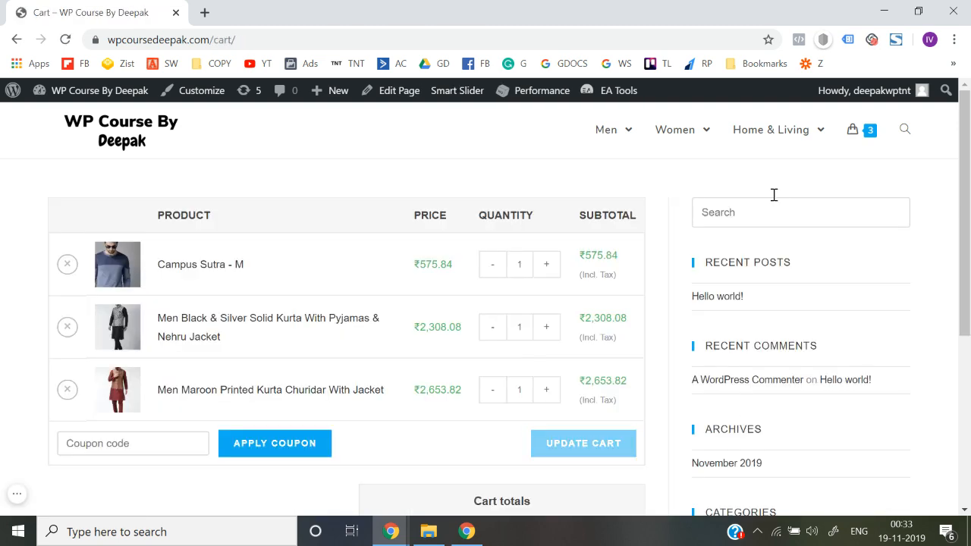
Examine the cart page's layout, including the product table, cart totals and sidebar widgets
scroll(762, 375, down, 4)
scroll(758, 379, up, 4)
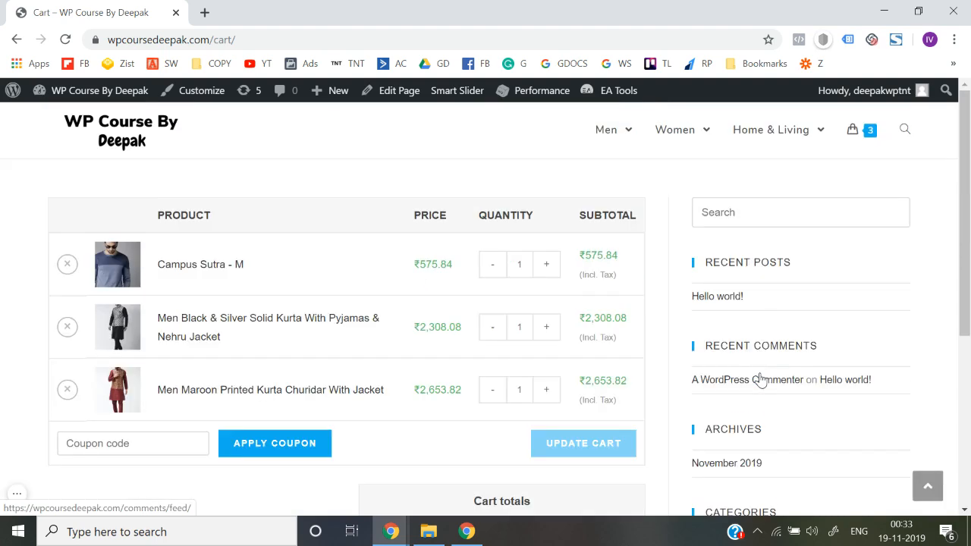
scroll(763, 379, down, 1)
scroll(762, 380, up, 1)
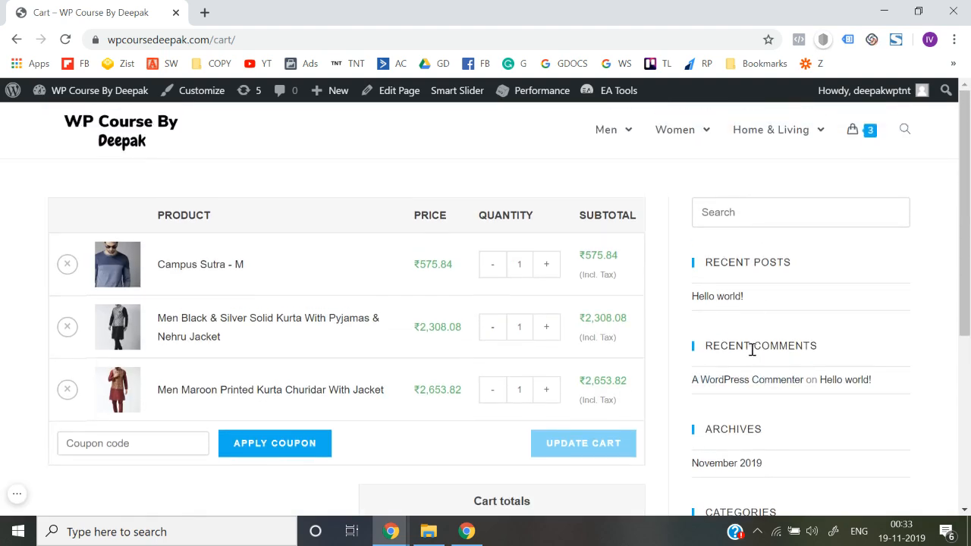
Review the live cart page's sidebar widgets alongside its product table and cart totals
scroll(752, 352, down, 4)
scroll(752, 352, up, 4)
scroll(685, 285, down, 3)
scroll(775, 314, down, 1)
scroll(775, 314, up, 4)
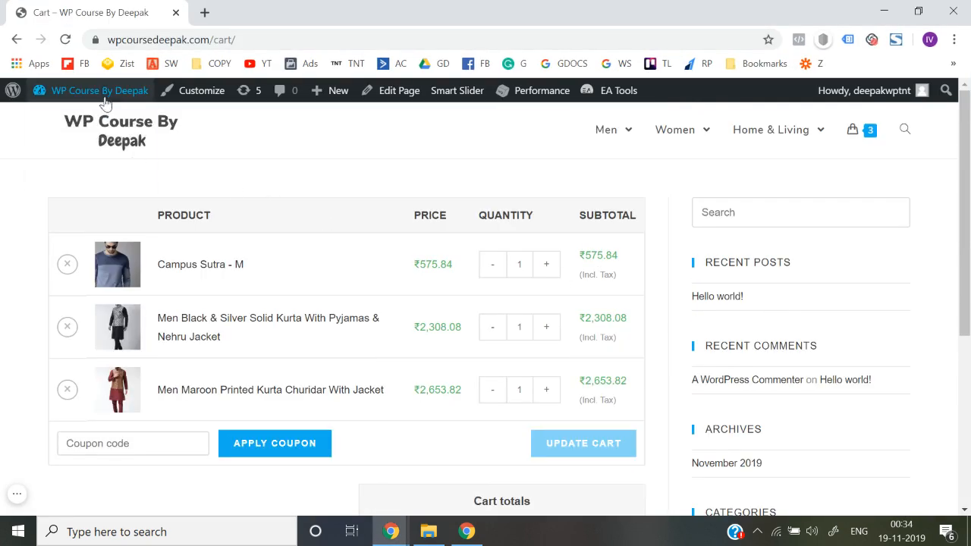
Go to the site's dashboard and open the Cart page from the list of all pages for editing
mouse_move(101, 92)
click(67, 126)
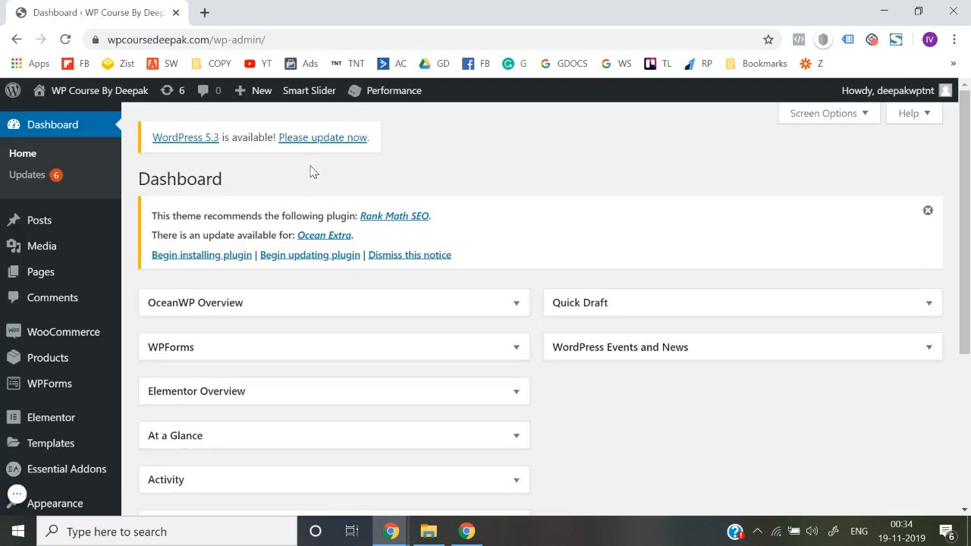
mouse_move(40, 279)
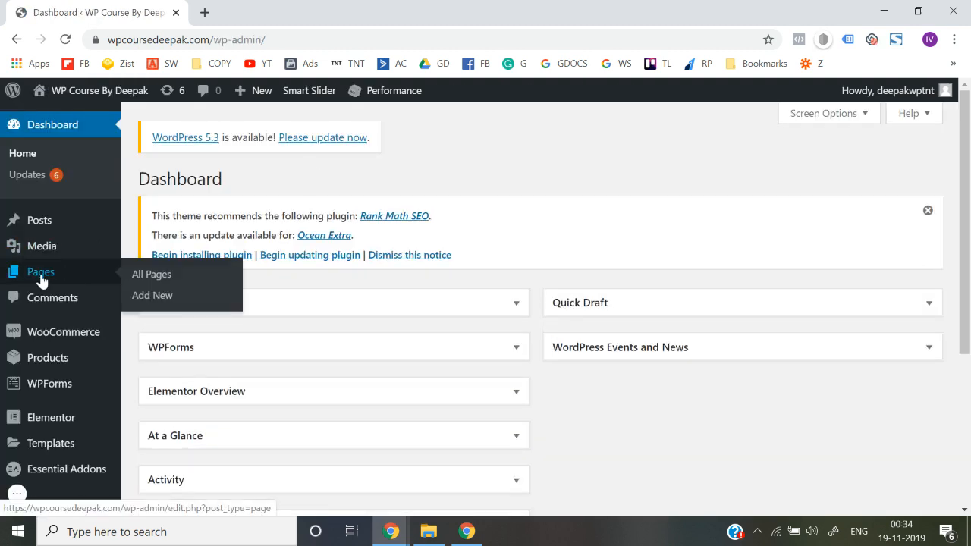
click(151, 276)
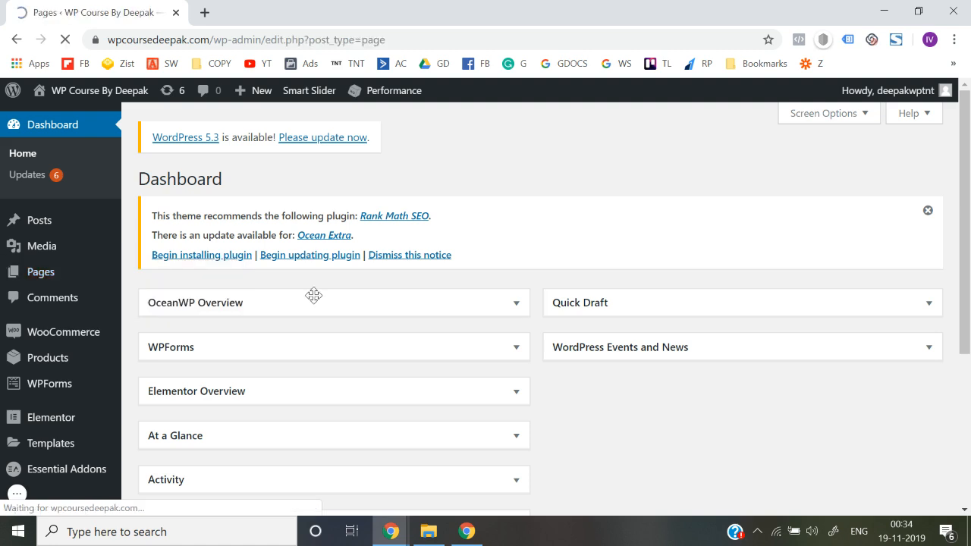
scroll(314, 296, down, 3)
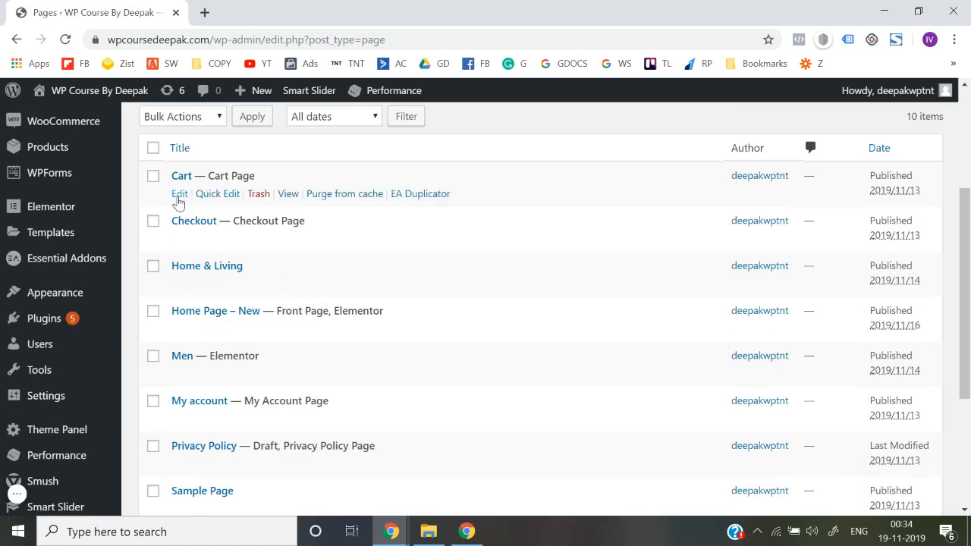
click(179, 195)
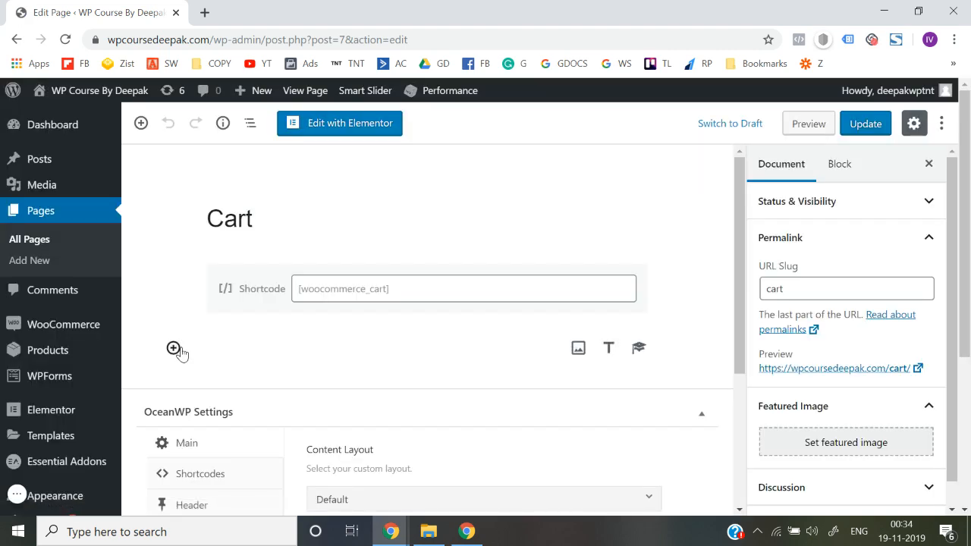
Set the Cart page's OceanWP content layout to Full Width and update the page
scroll(177, 351, down, 2)
scroll(177, 352, up, 2)
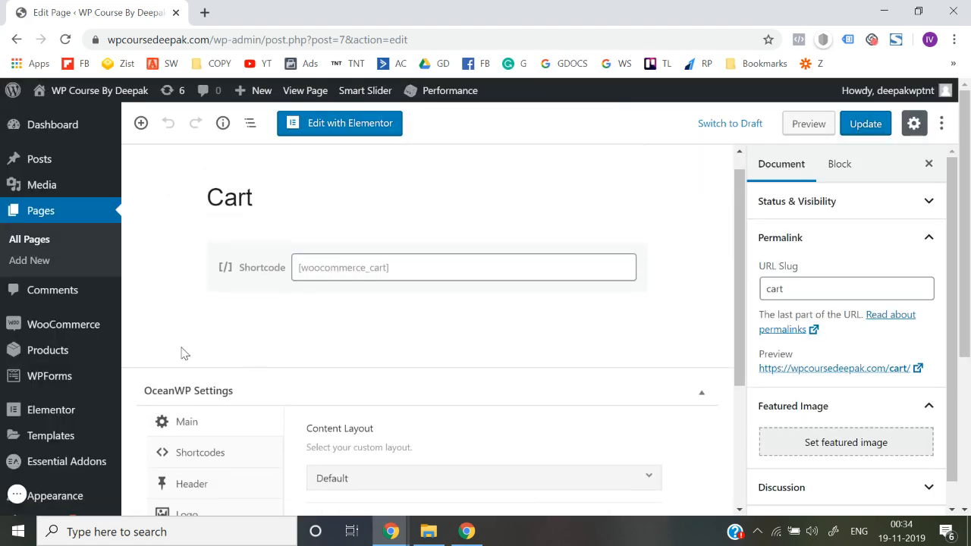
scroll(186, 351, down, 3)
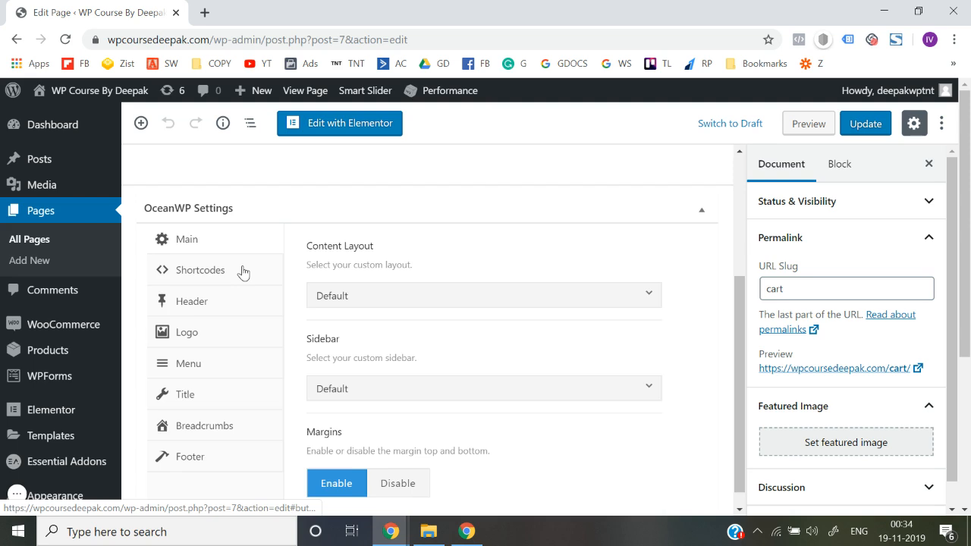
scroll(242, 273, up, 3)
scroll(212, 331, down, 3)
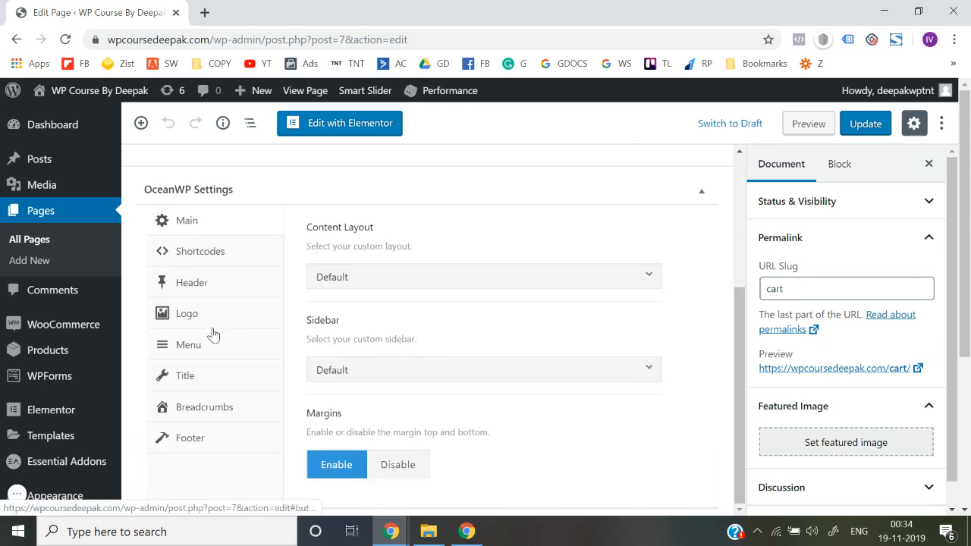
click(357, 276)
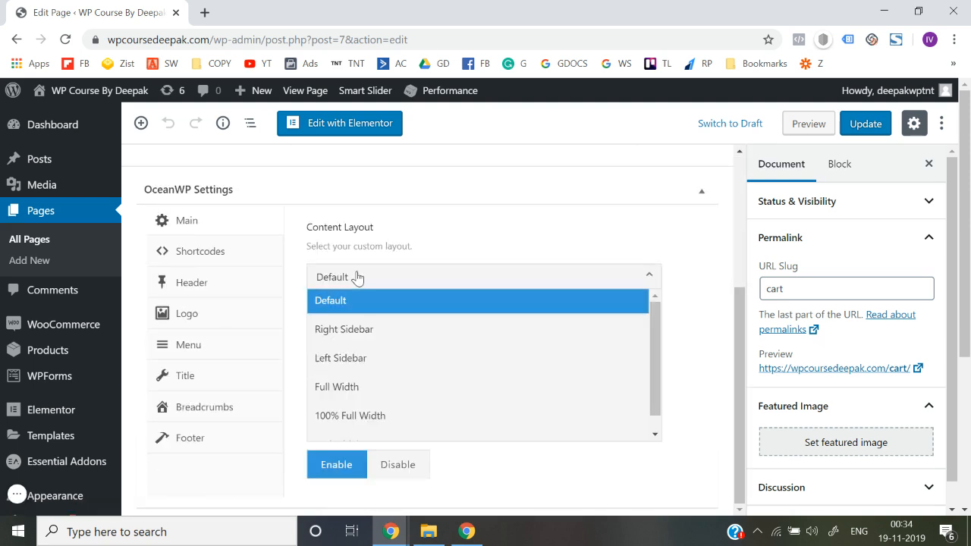
click(372, 403)
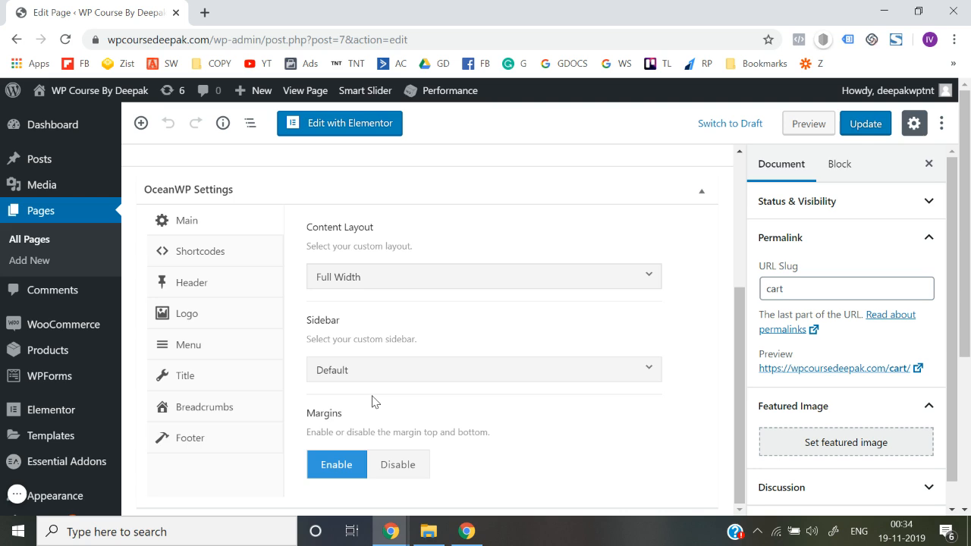
scroll(703, 332, up, 3)
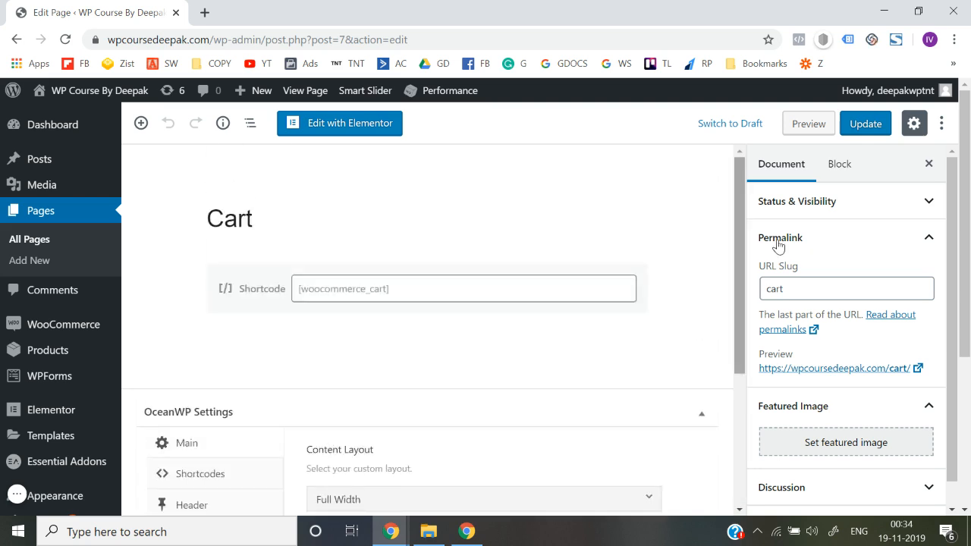
click(874, 125)
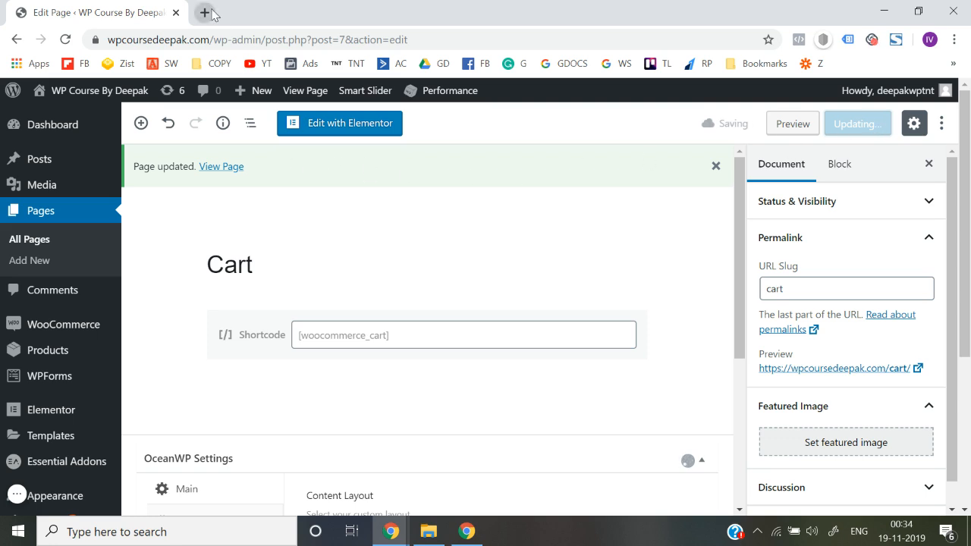
Open the live site in a new tab, add the Men Black & Silver Solid Kurta to the cart and check the cart page's layout
mouse_move(95, 91)
right_click(61, 119)
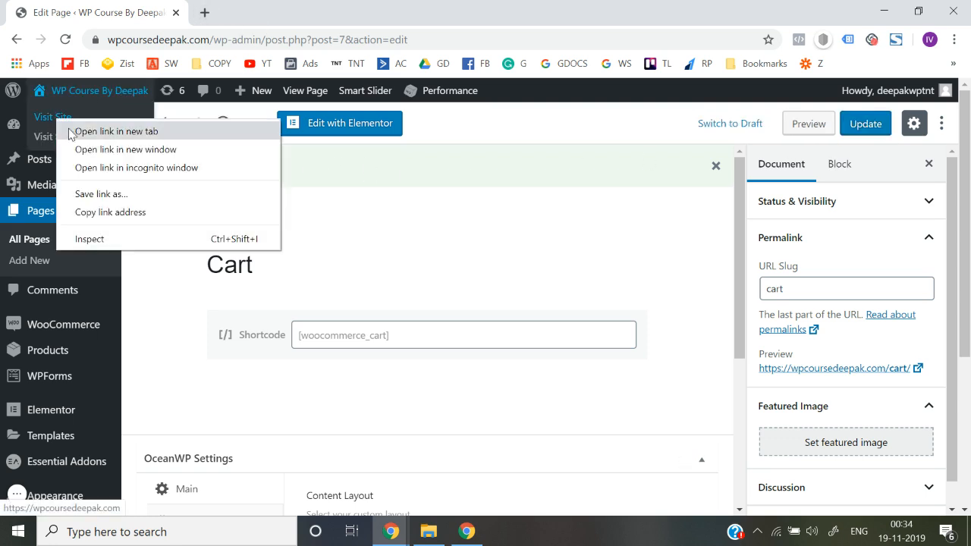
click(116, 131)
click(244, 7)
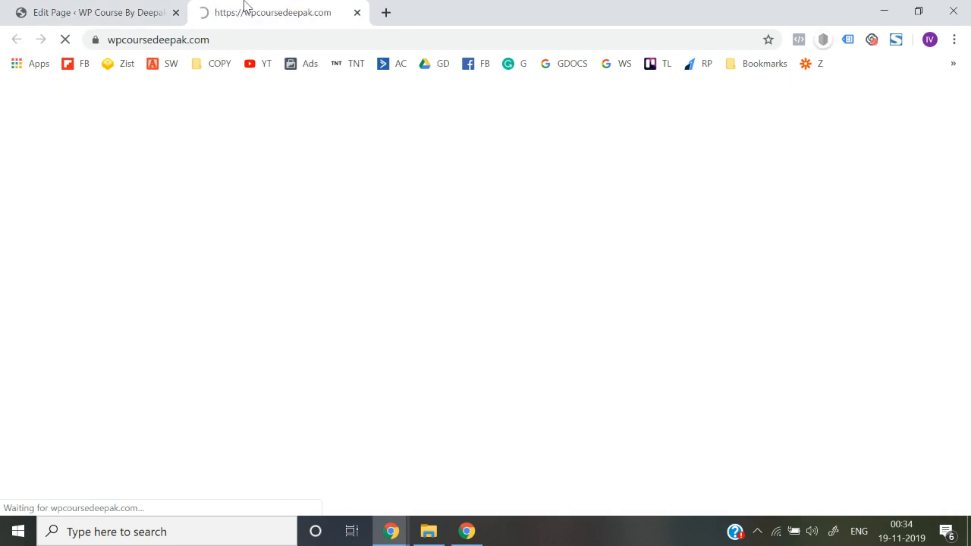
scroll(325, 340, down, 5)
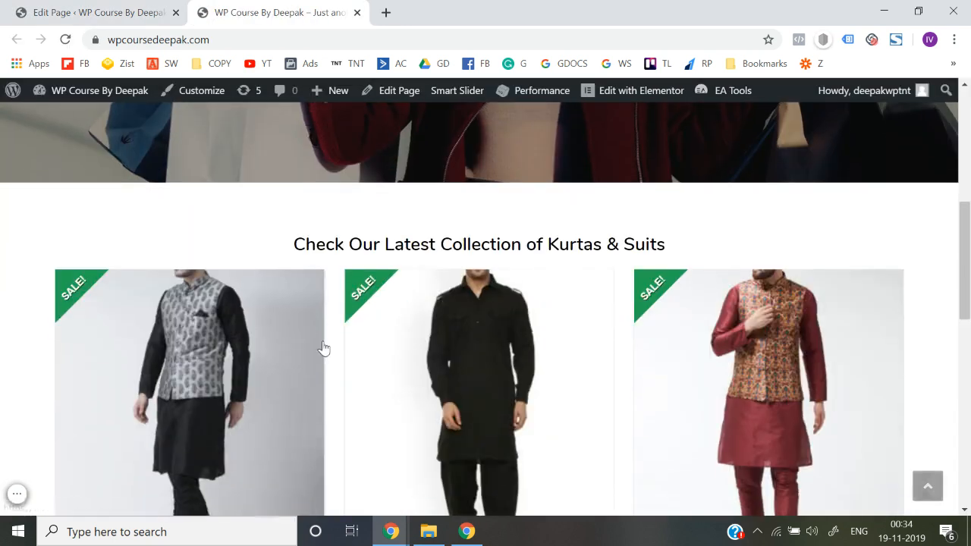
click(155, 388)
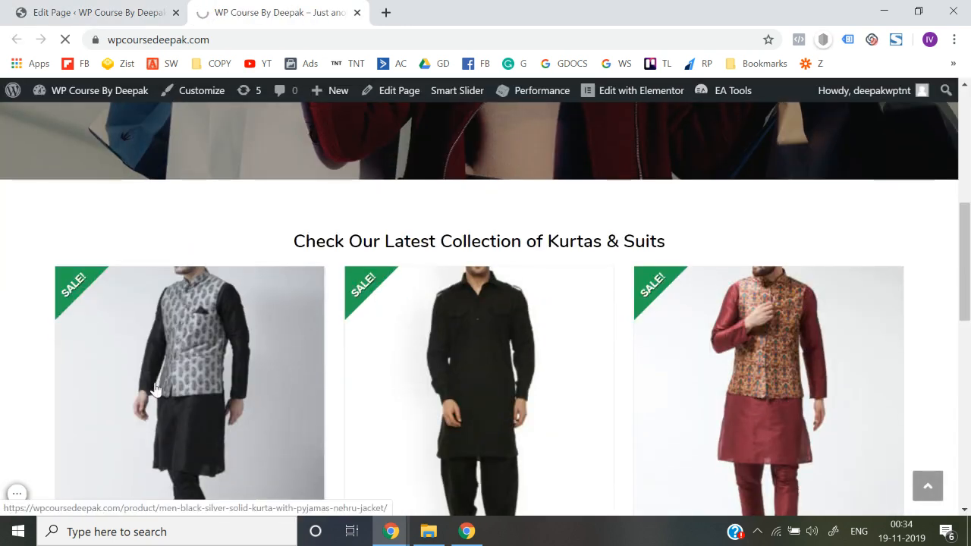
scroll(614, 284, down, 2)
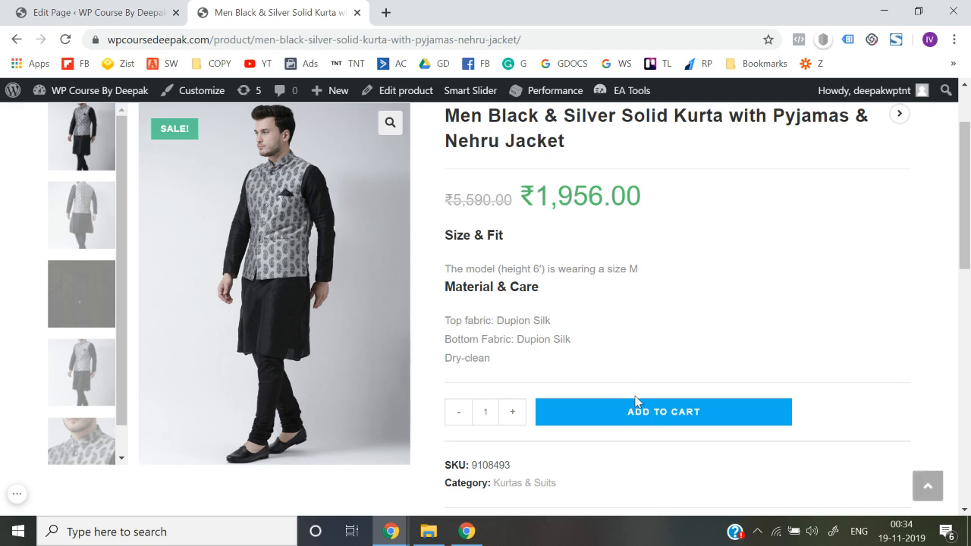
click(635, 410)
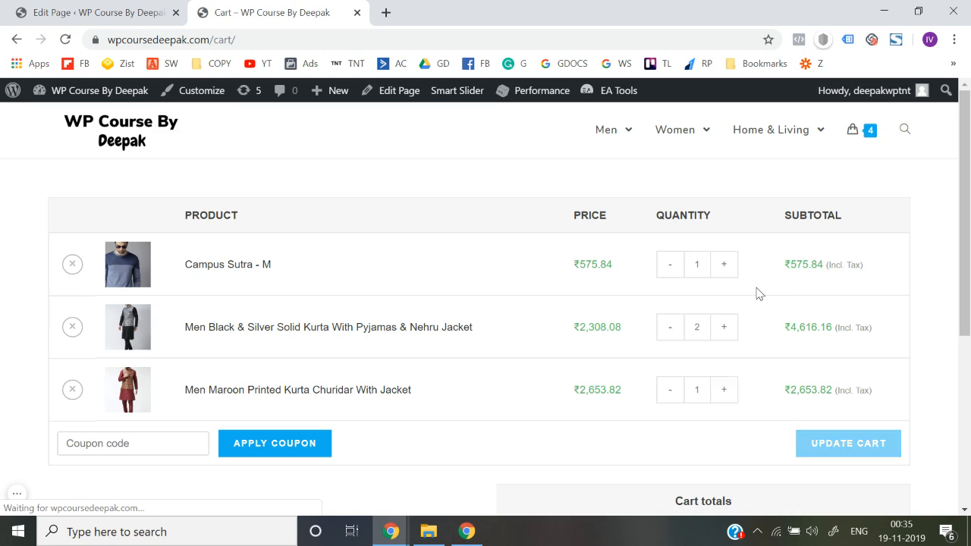
scroll(507, 321, down, 5)
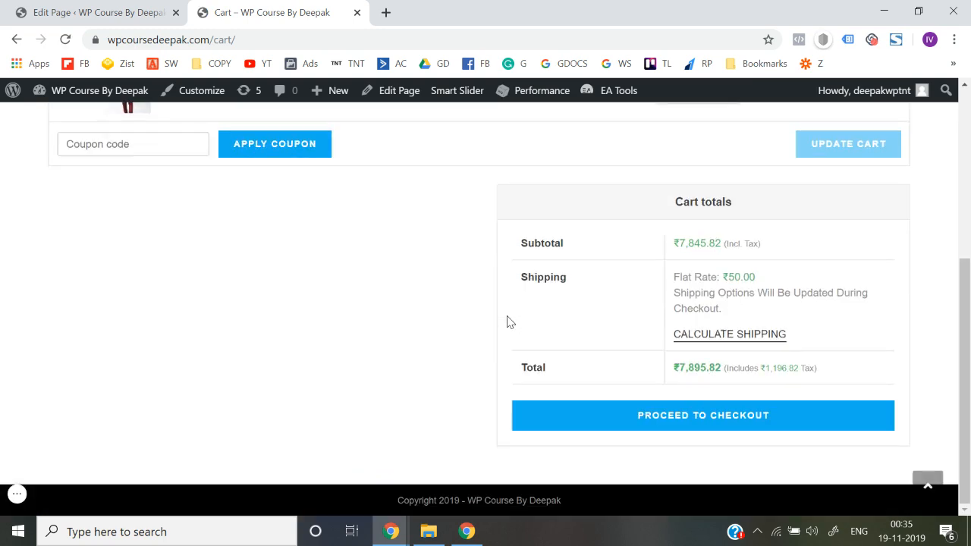
scroll(506, 321, up, 5)
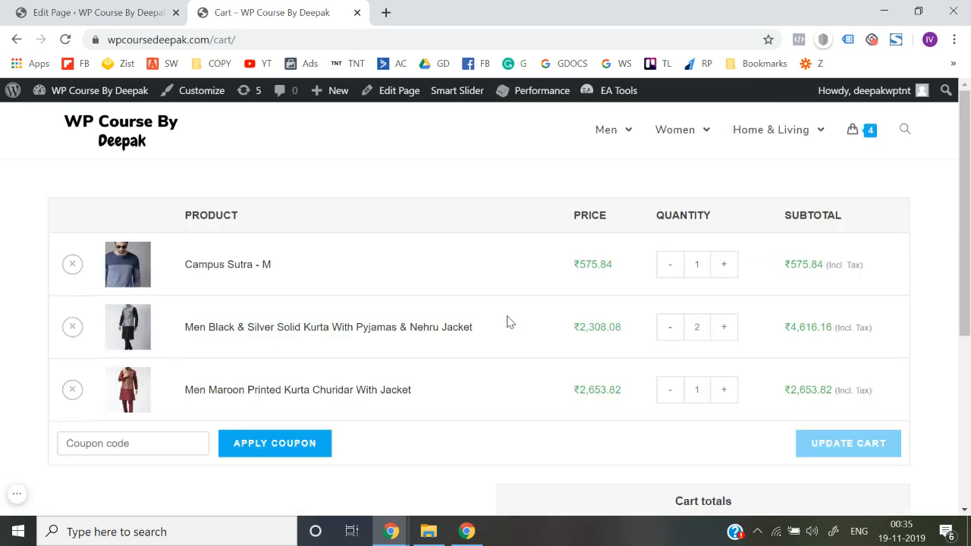
Remove all products from the cart and return to the shop page
click(72, 263)
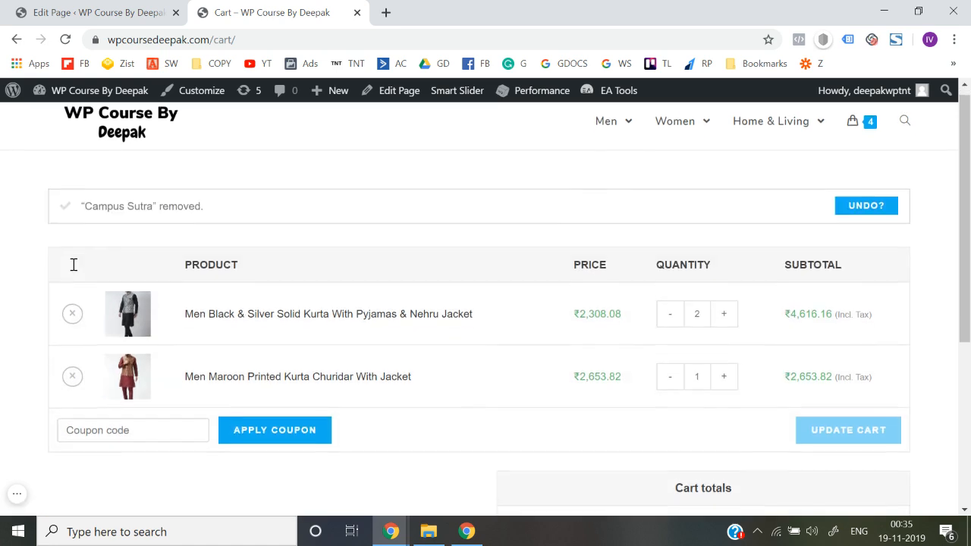
click(71, 280)
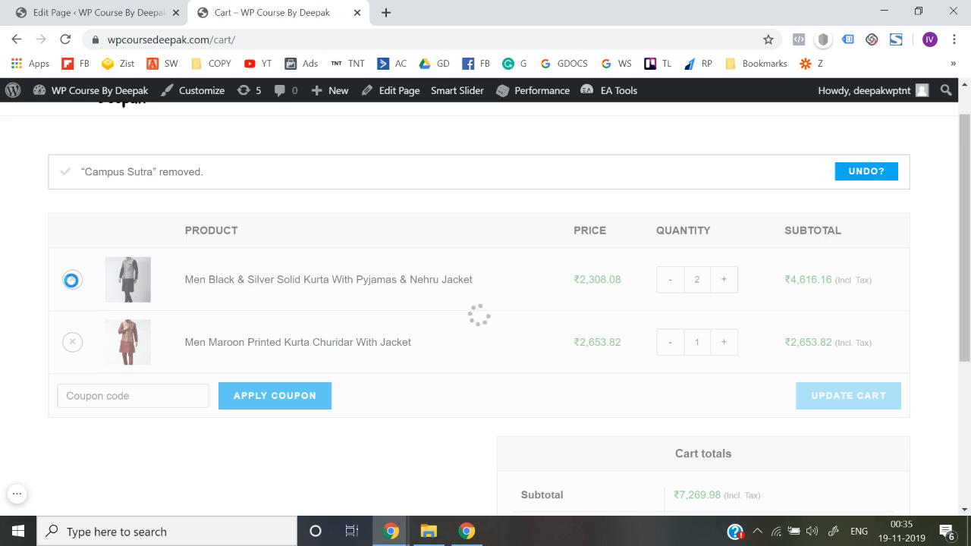
click(73, 283)
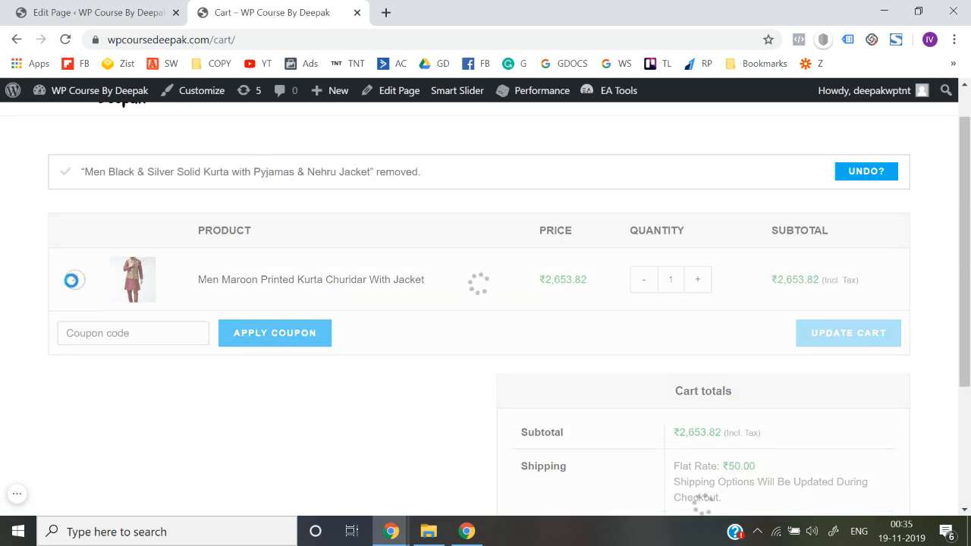
click(145, 328)
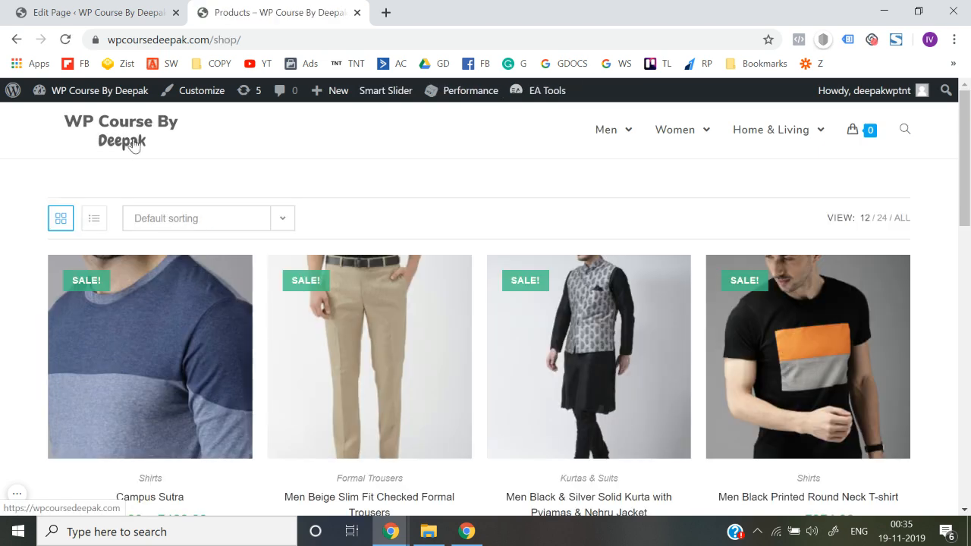
Go to the store's home page and check the shirts collection and the copyright footer
click(133, 145)
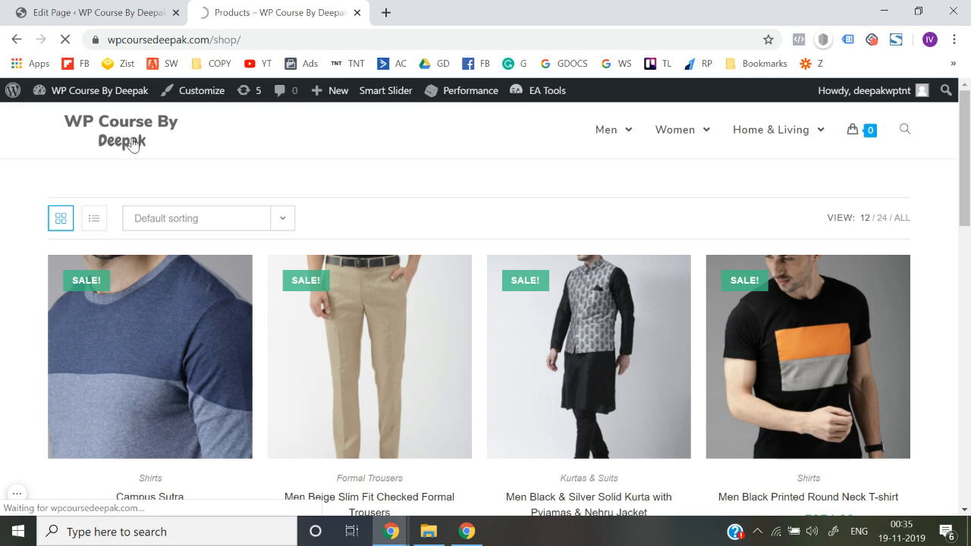
scroll(518, 285, down, 5)
scroll(520, 295, down, 10)
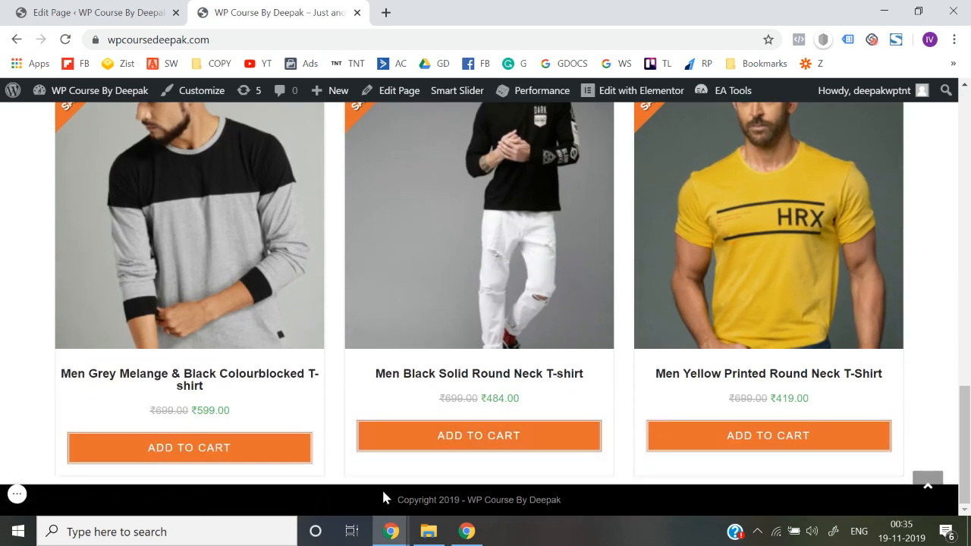
click(392, 449)
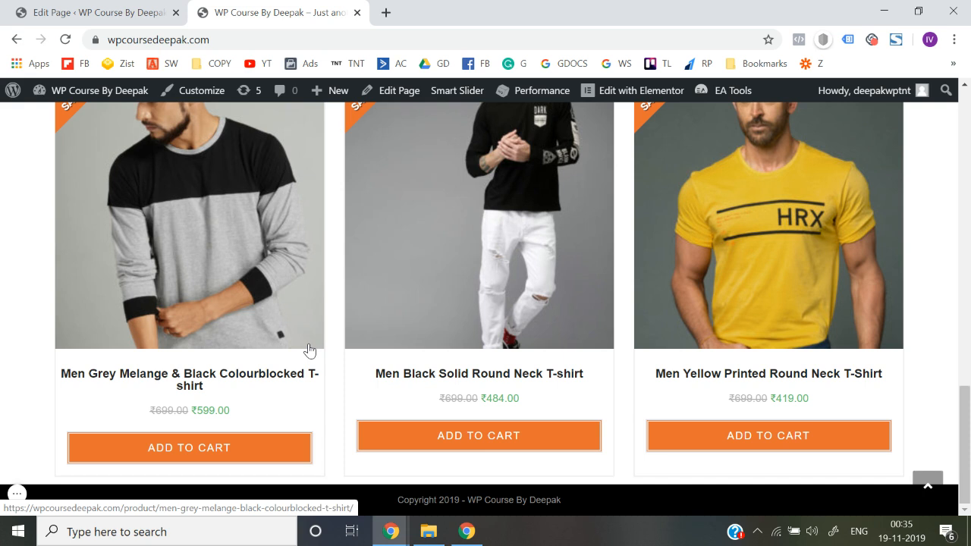
Open the dashboard in the store's tab and open the live site in another new tab from the Cart page editor
mouse_move(91, 97)
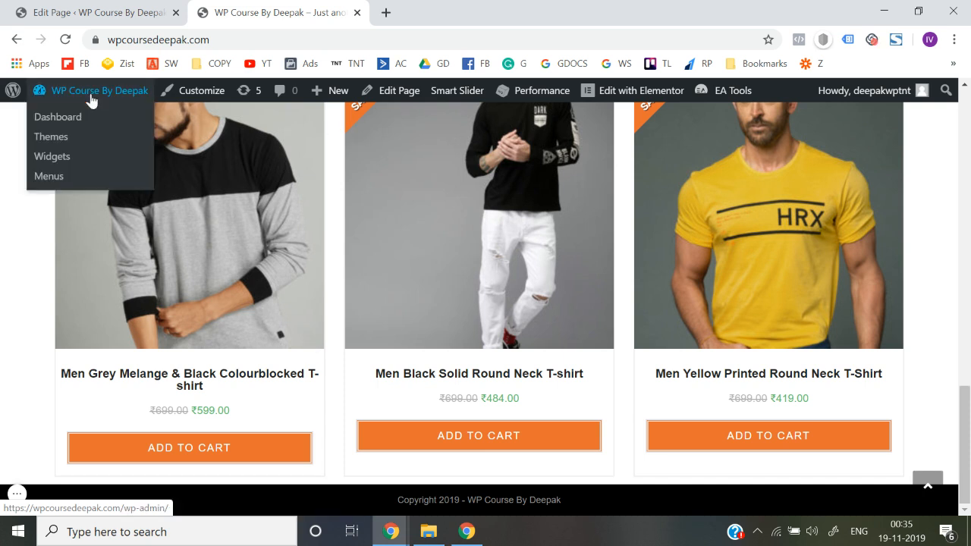
click(61, 122)
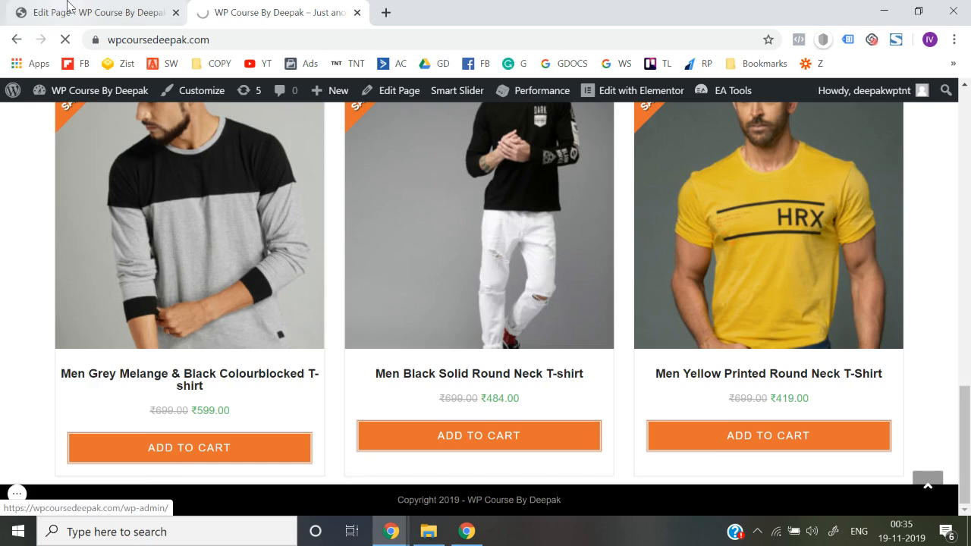
click(91, 12)
mouse_move(68, 91)
right_click(57, 119)
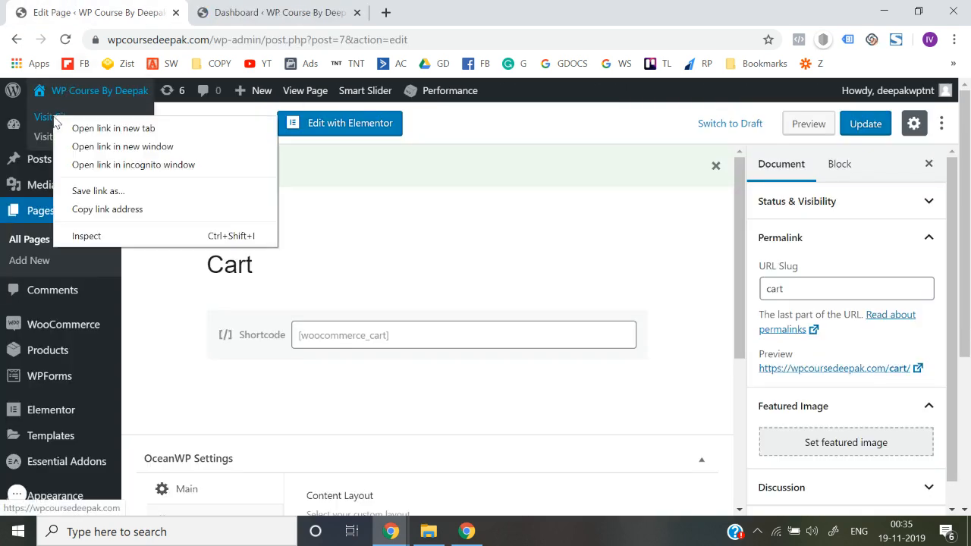
click(83, 128)
click(430, 9)
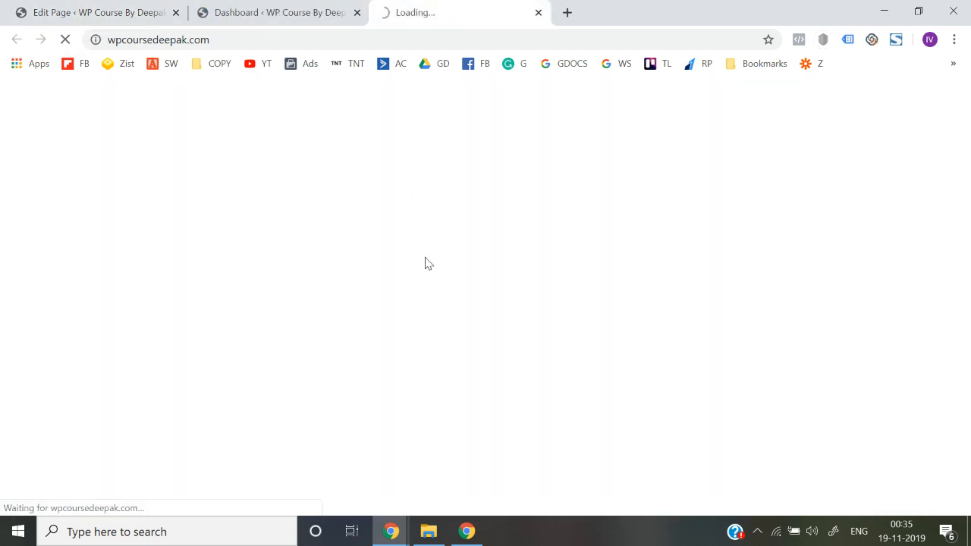
Check the home page down to its footer and return to the Cart page editor
scroll(424, 252, down, 10)
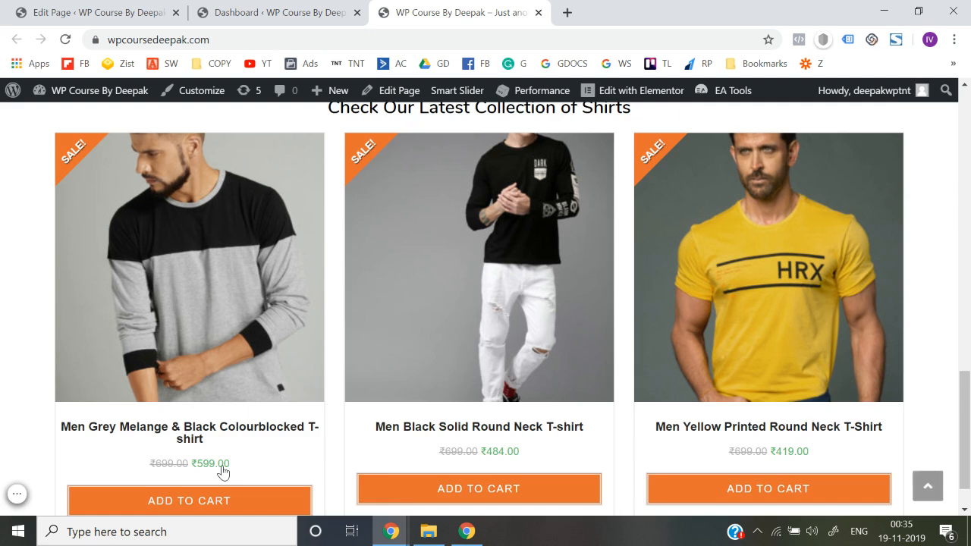
scroll(221, 471, down, 1)
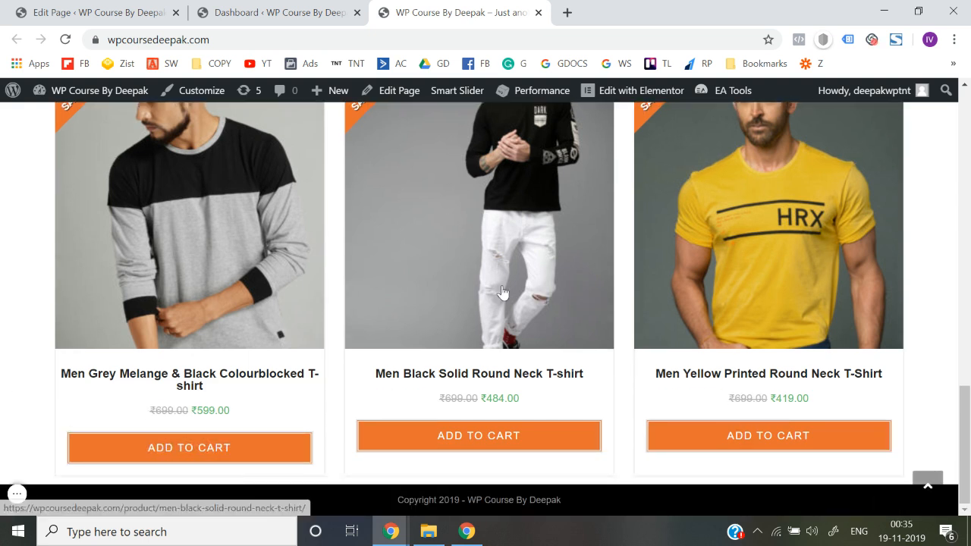
click(137, 11)
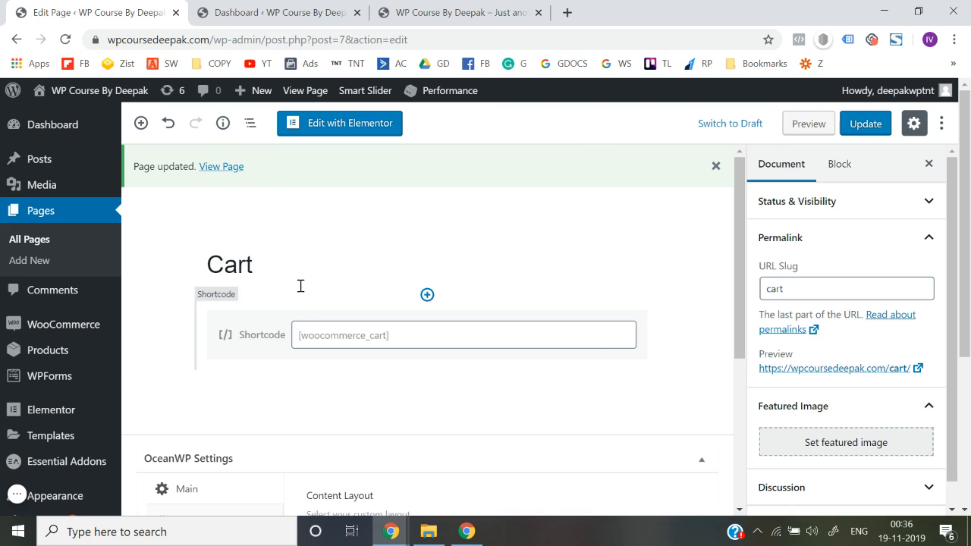
Switch to the dashboard tab and open the OceanWP theme's My Library of templates
click(266, 12)
scroll(64, 341, down, 2)
mouse_move(67, 343)
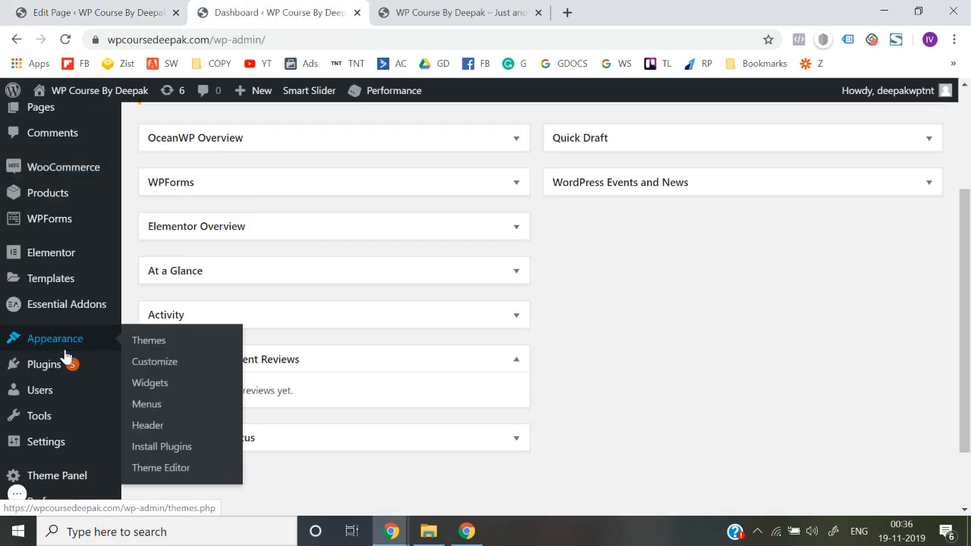
mouse_move(57, 444)
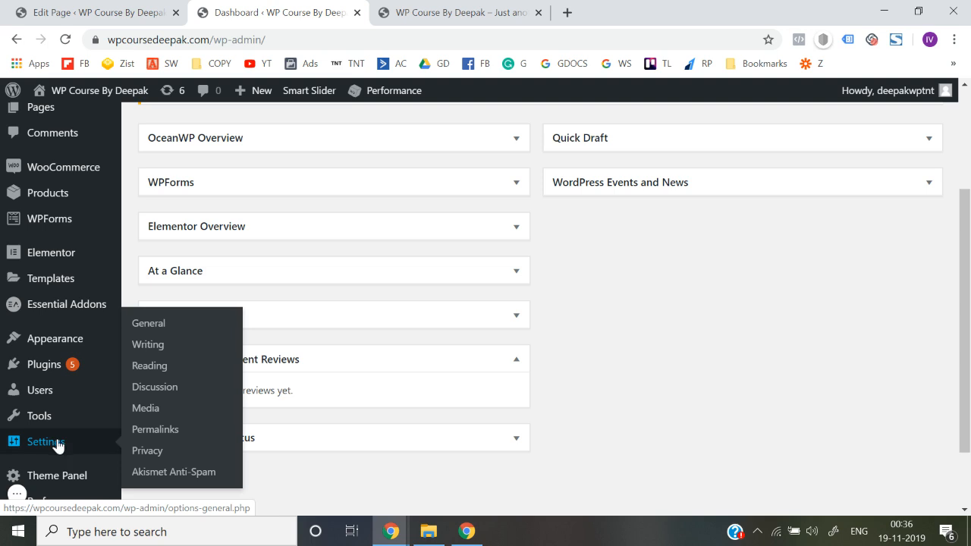
mouse_move(70, 478)
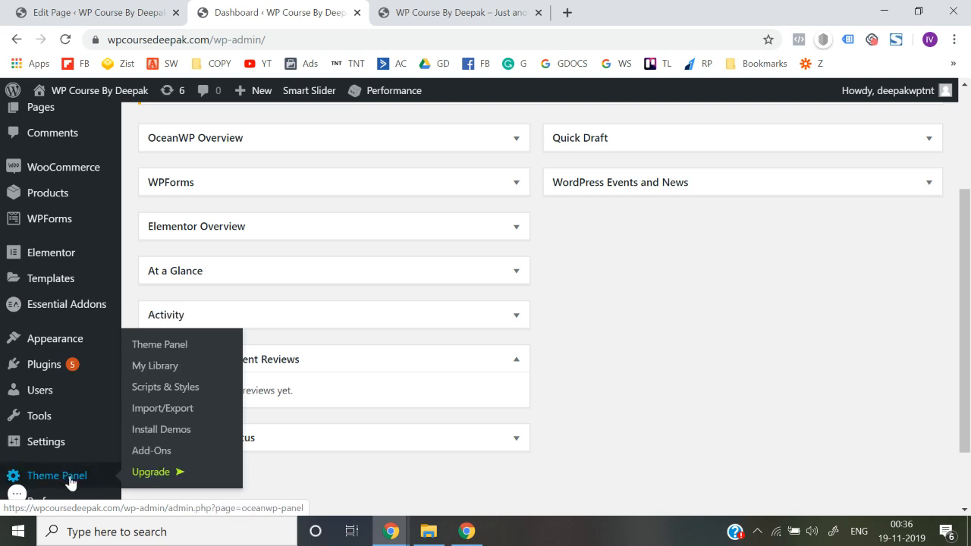
click(159, 370)
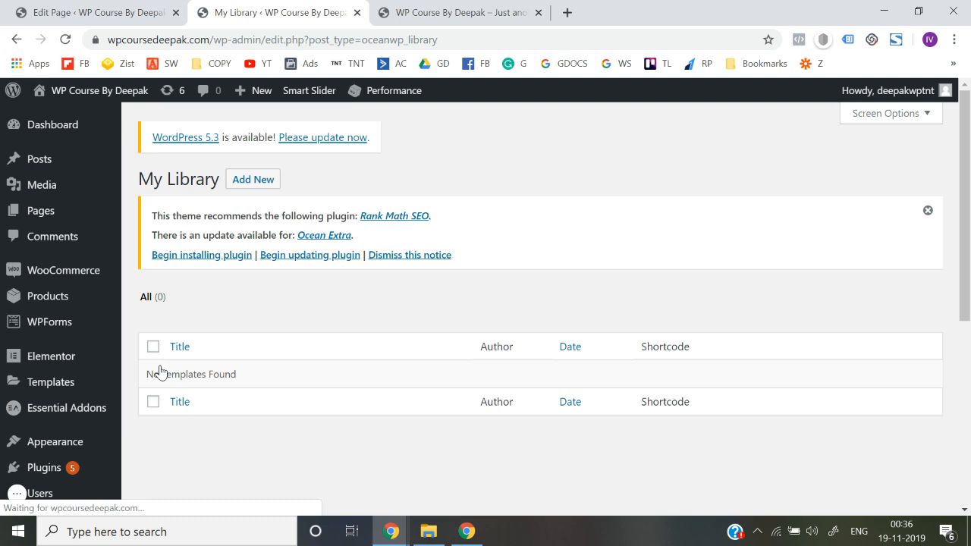
Create a new library template titled "Footer Widget" and publish it
click(261, 188)
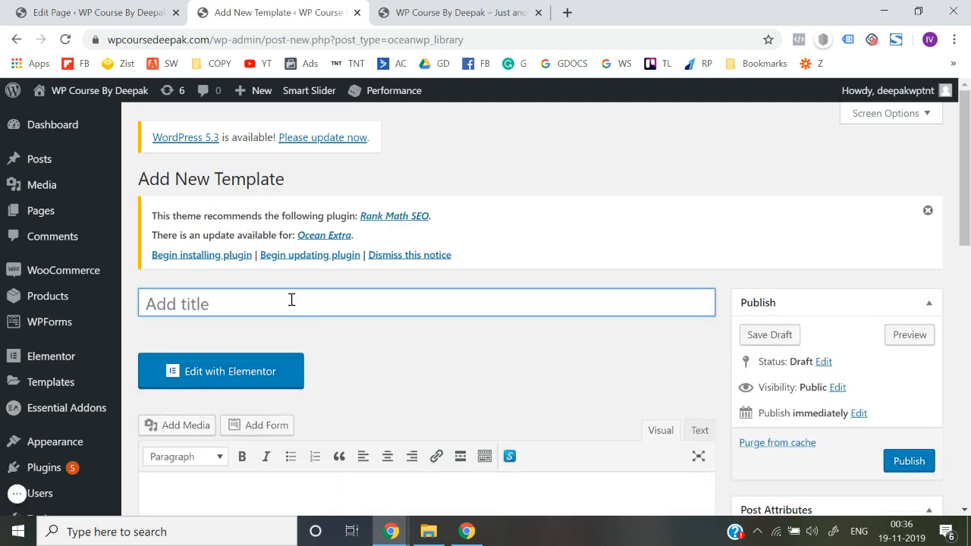
text(Foot)
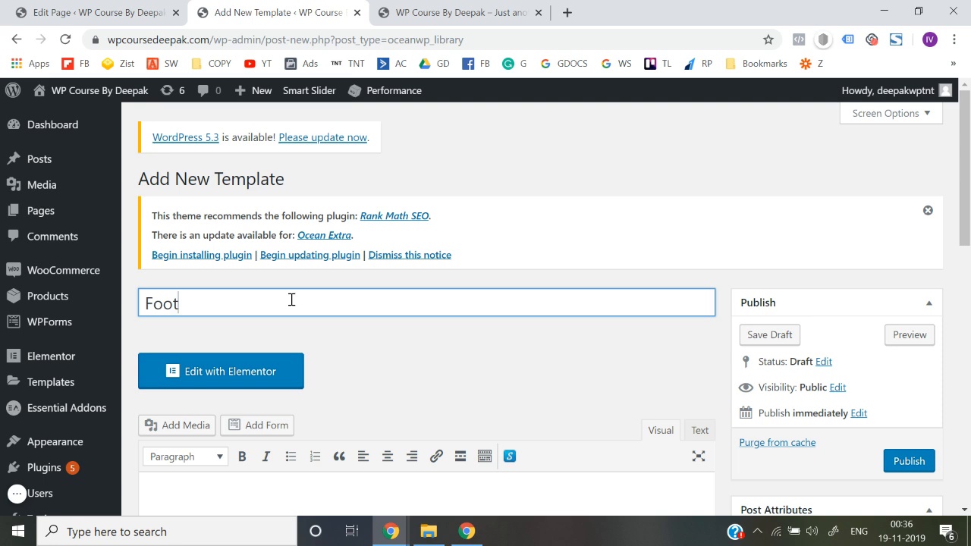
text(er Widget)
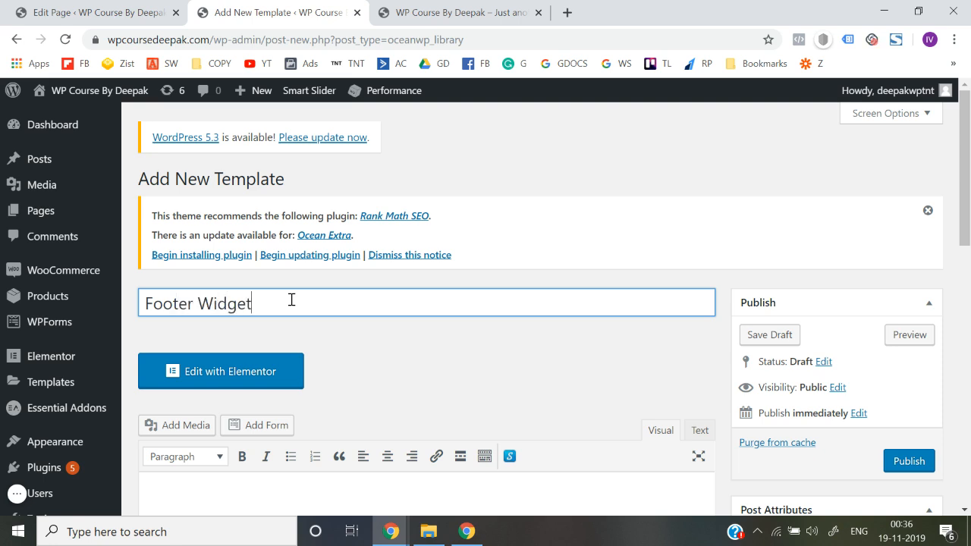
click(502, 282)
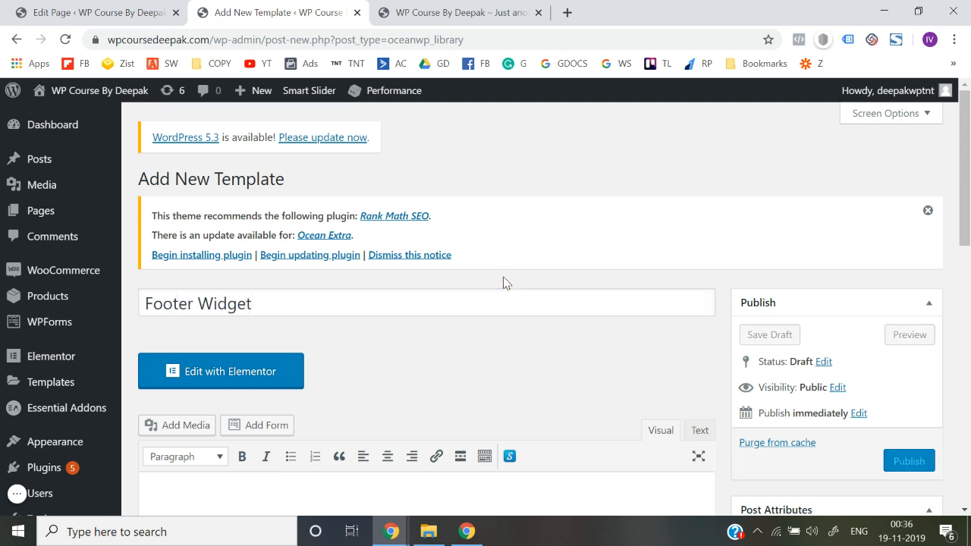
scroll(503, 282, down, 1)
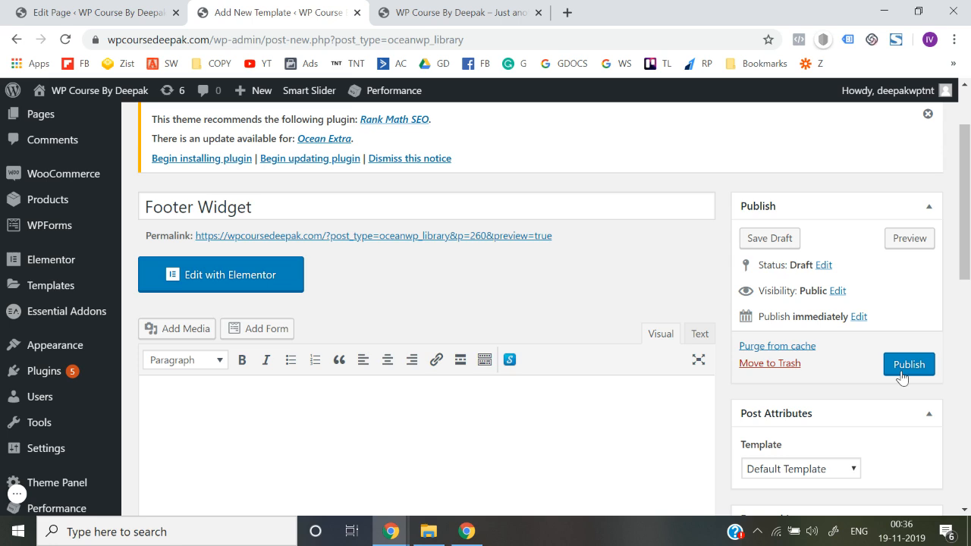
click(902, 373)
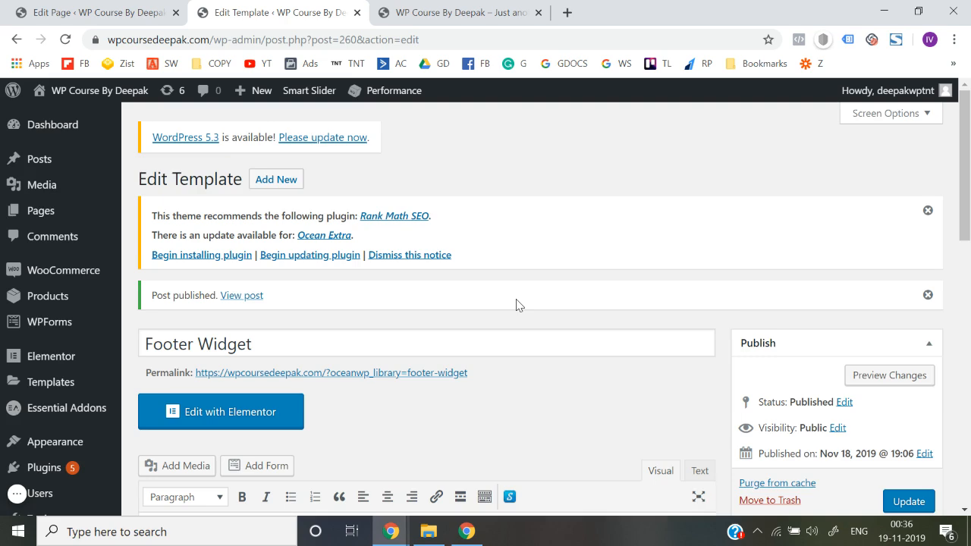
Set the Footer Widget template's content layout to 100% Full Width and update the template
scroll(517, 304, down, 10)
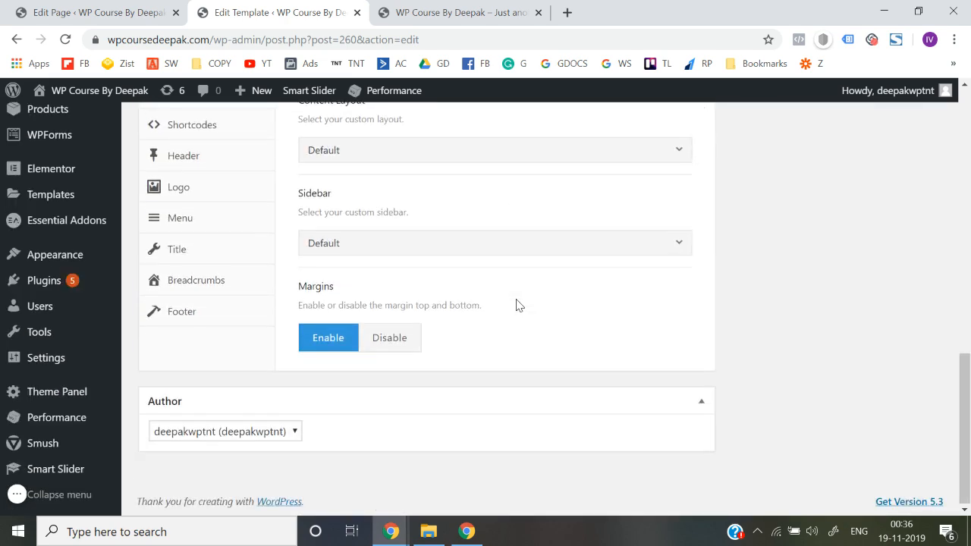
scroll(516, 305, up, 2)
click(379, 324)
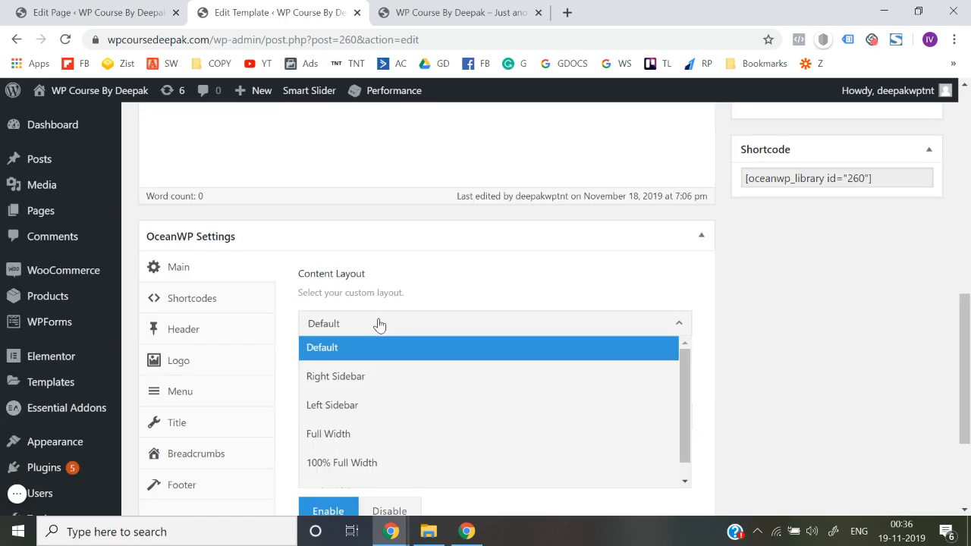
scroll(380, 440, down, 1)
click(376, 445)
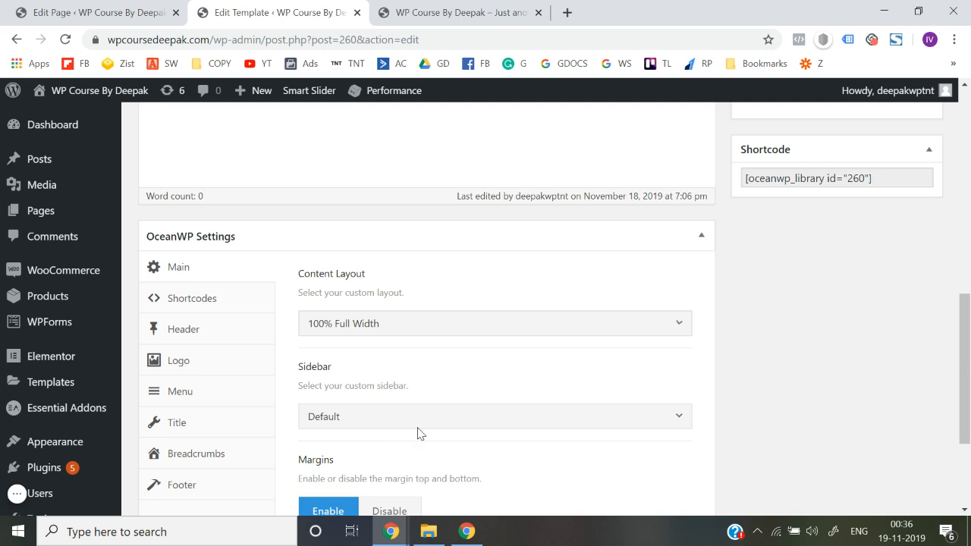
scroll(751, 386, up, 3)
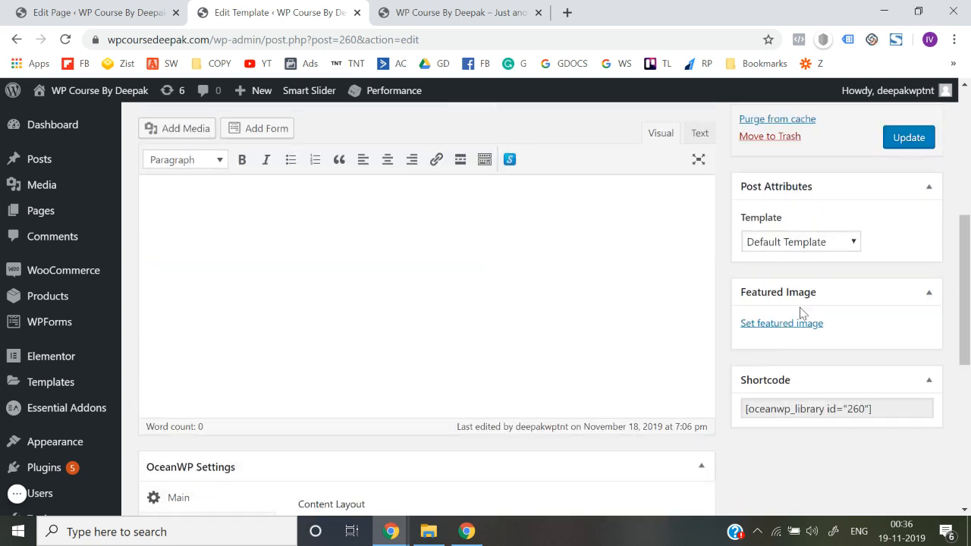
click(908, 144)
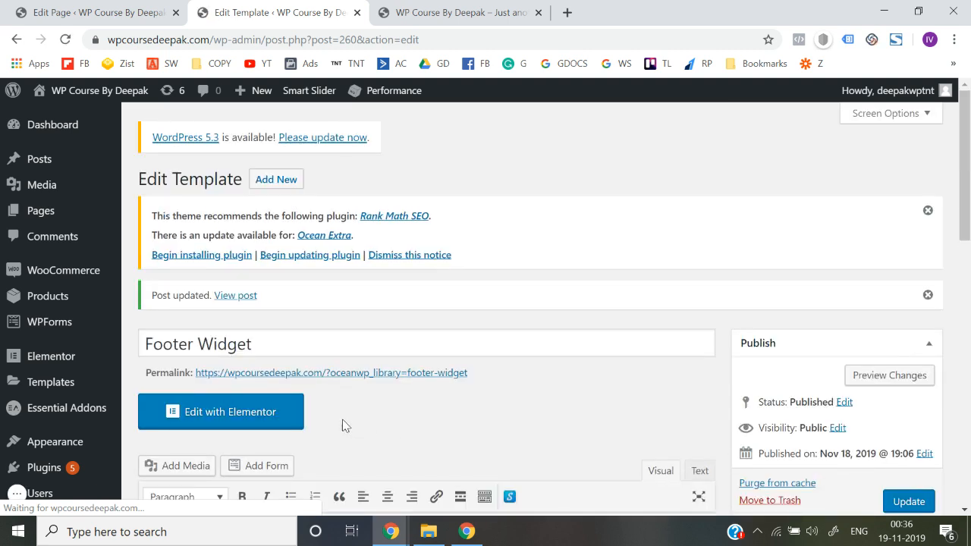
Open the Footer Widget template in Elementor, check the live site's footer, and add a four-column section to the template
click(226, 425)
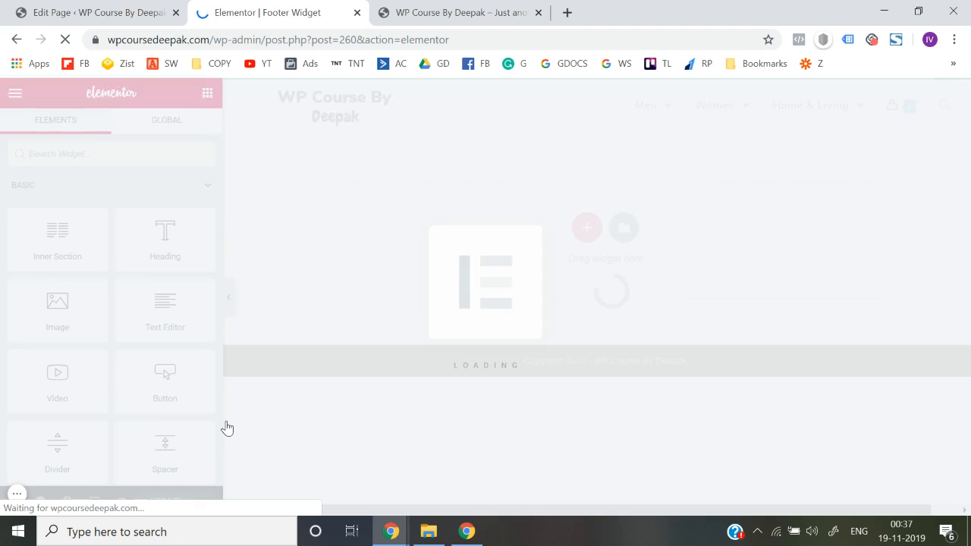
click(422, 7)
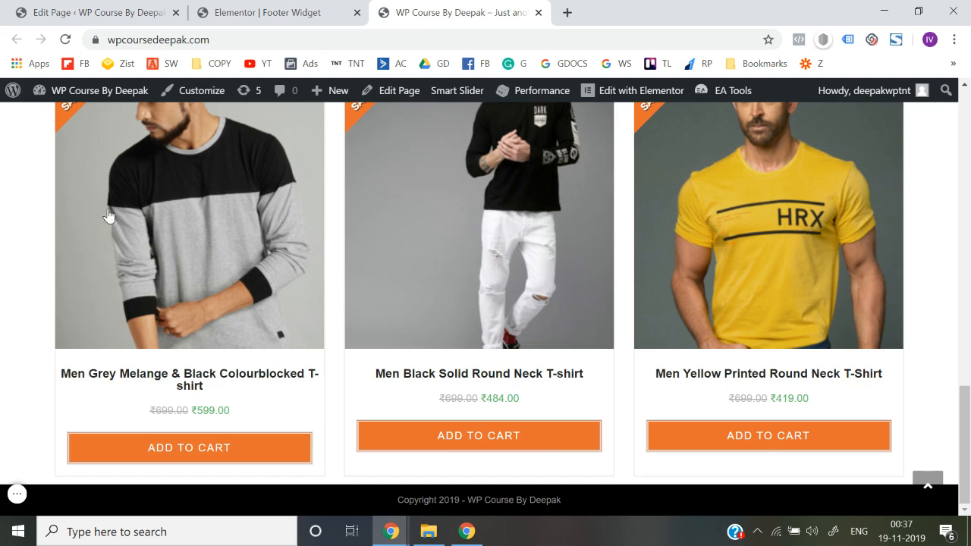
click(271, 11)
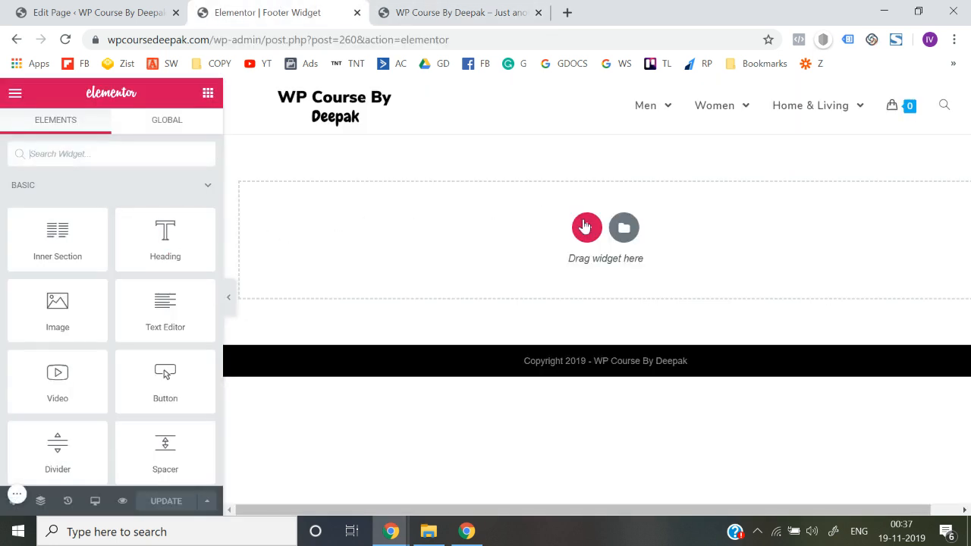
click(587, 228)
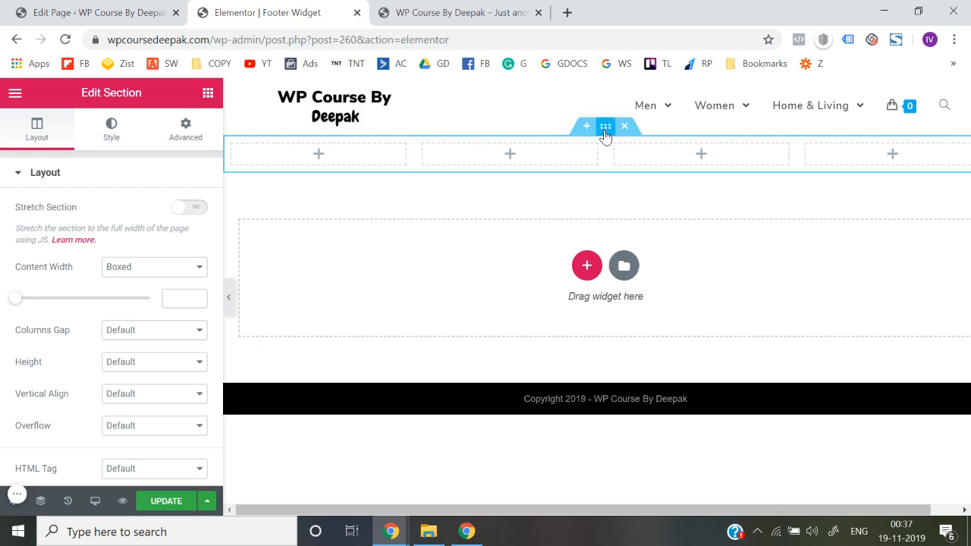
Choose a classic background for the four-column section, open its colour for editing, and bring up Color Hunt's popular palettes in a new tab
click(107, 133)
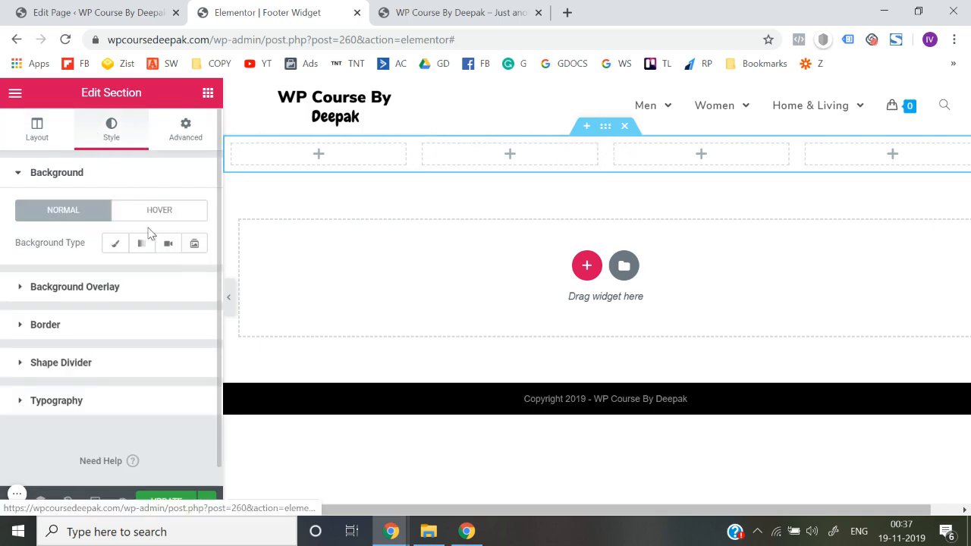
click(113, 247)
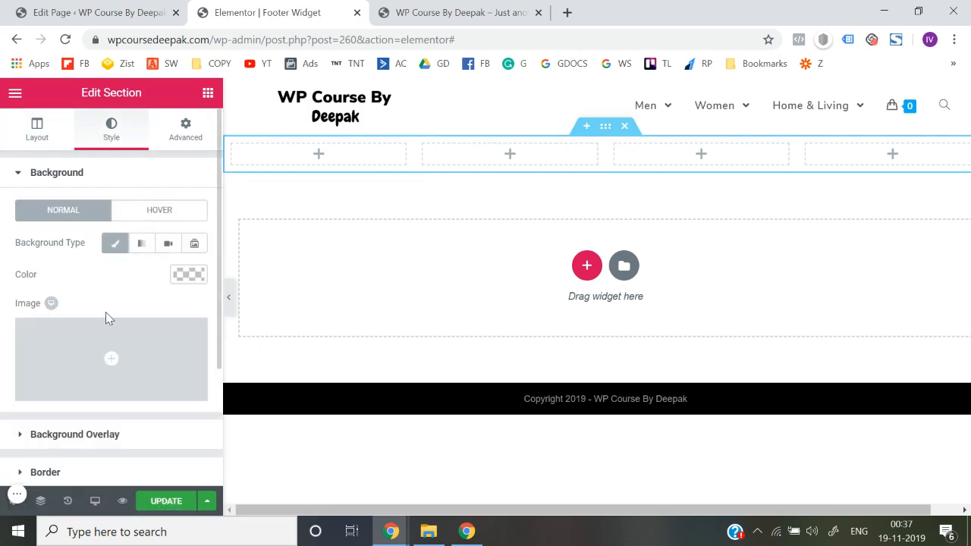
click(189, 276)
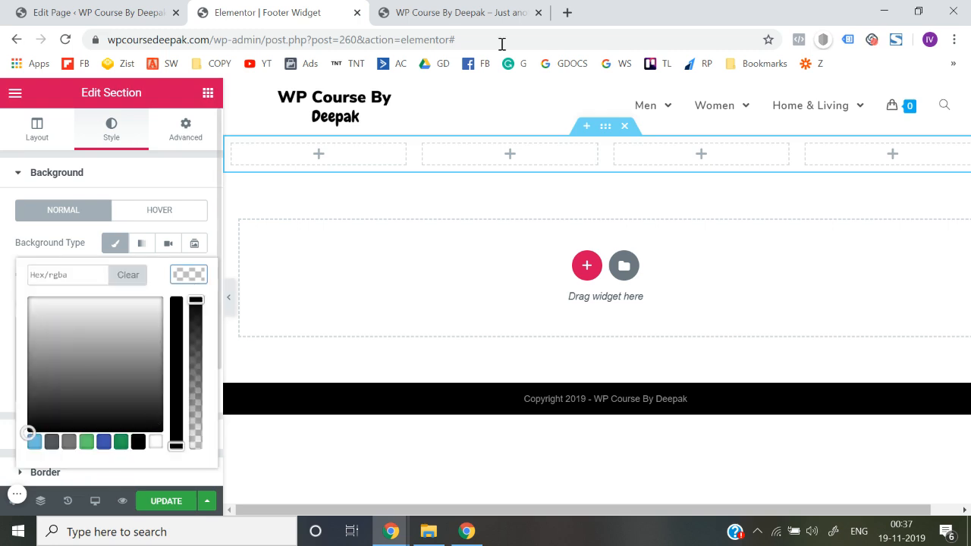
click(573, 13)
text(color)
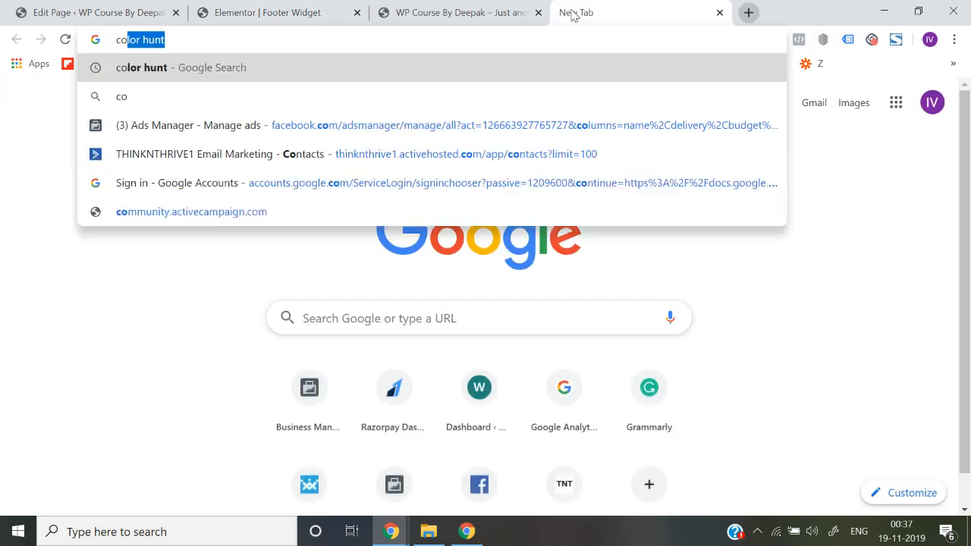
text(hubt)
key(Return)
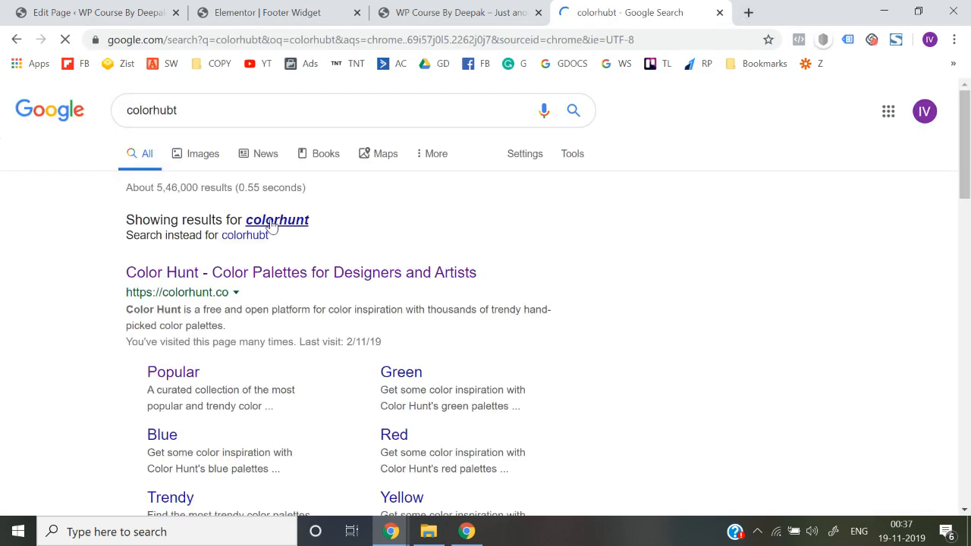
click(213, 275)
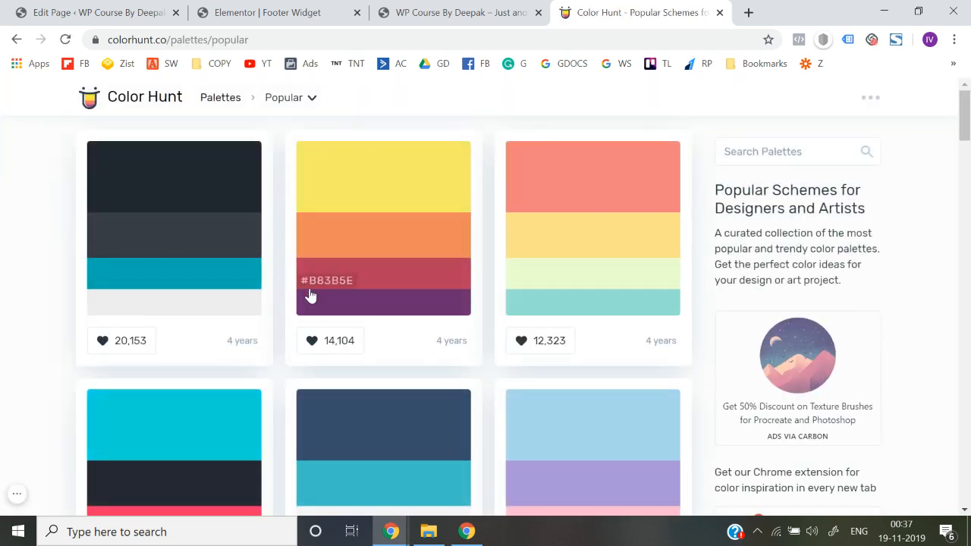
Copy the dark slate colour from Color Hunt's first popular palette and apply it as the four-column section's background colour
click(109, 258)
click(266, 12)
click(69, 277)
text(#393E46)
click(4, 271)
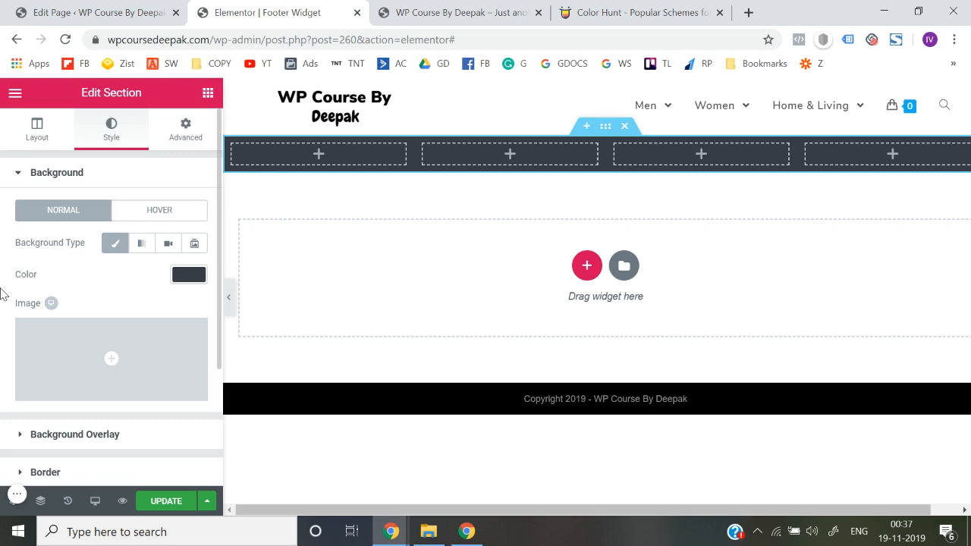
Add a Heading widget to the section's first column and set its title to "About us"
click(207, 92)
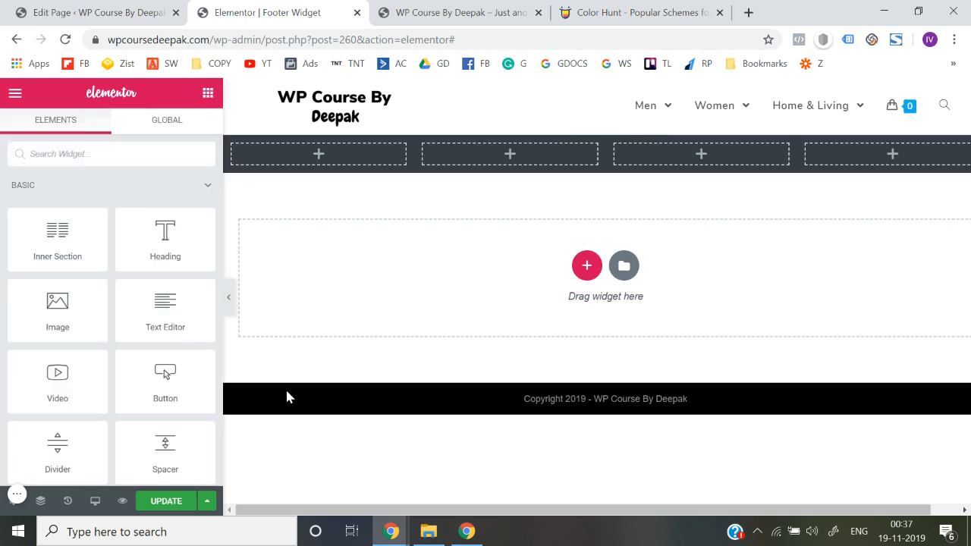
drag(165, 237, 285, 154)
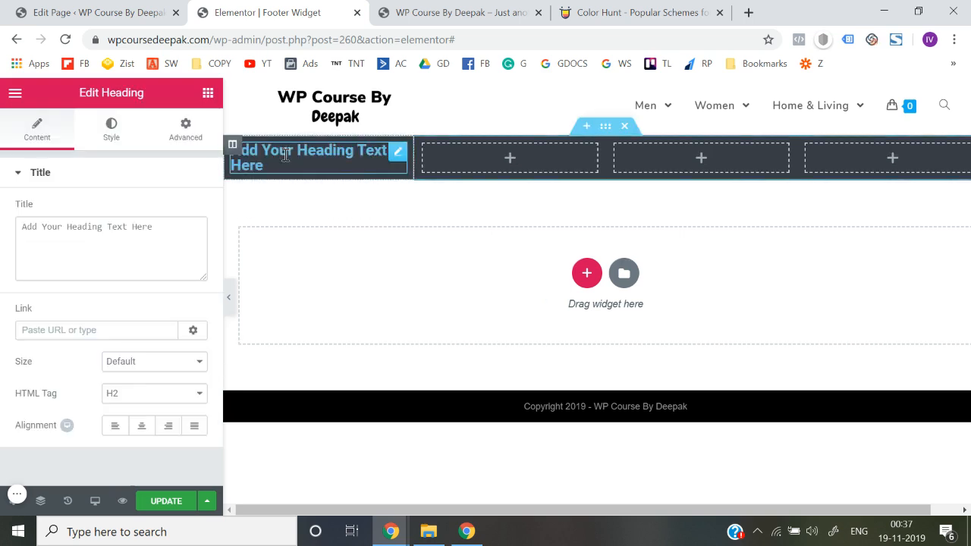
click(130, 225)
key(ctrl+a)
text(Abo)
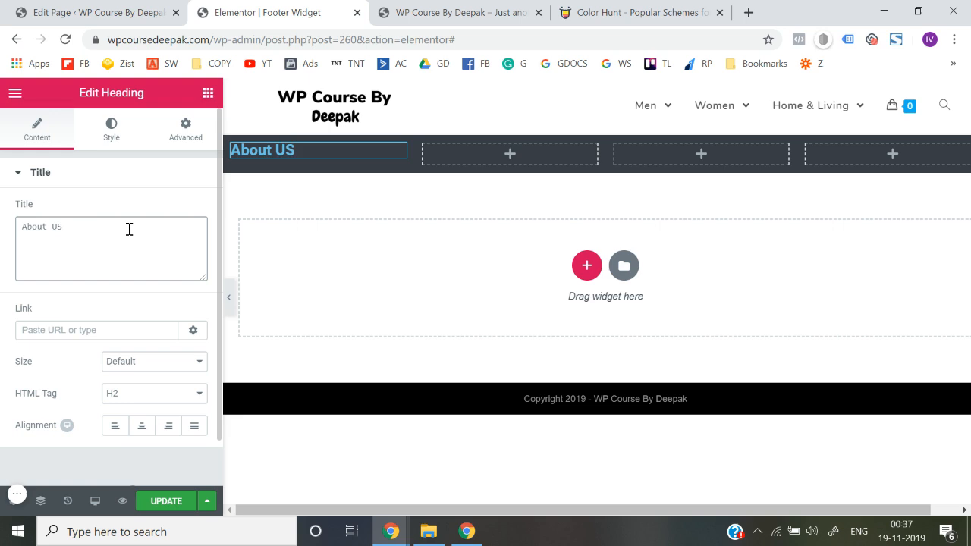
text(ut us)
key(ctrl+a)
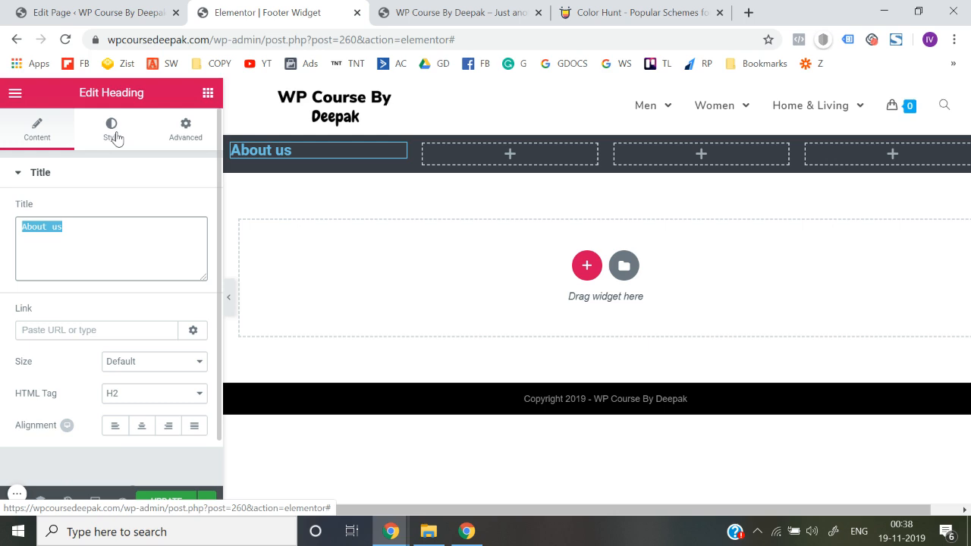
click(2, 241)
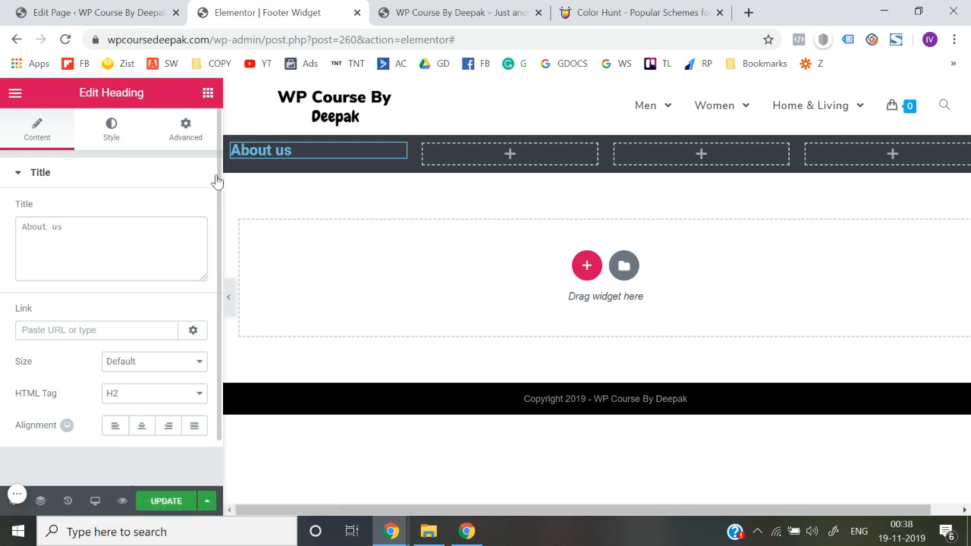
Set the font family of the "About us" heading to Nunito
click(108, 136)
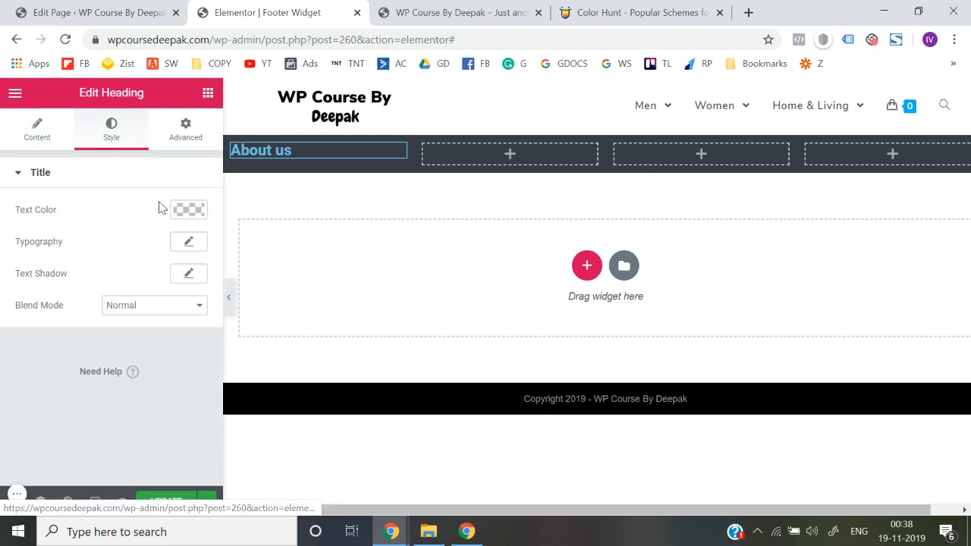
click(190, 242)
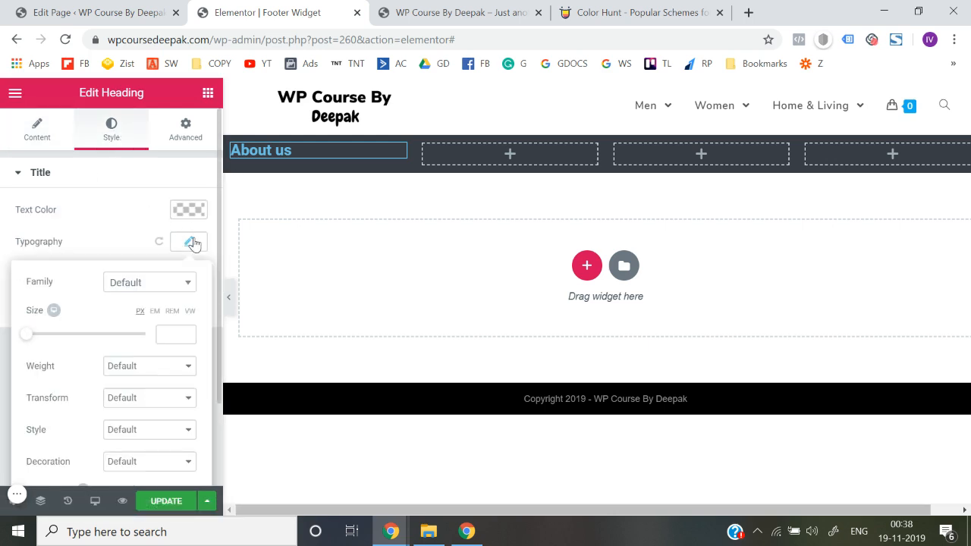
click(164, 282)
click(163, 282)
click(163, 283)
text(nuni)
key(Return)
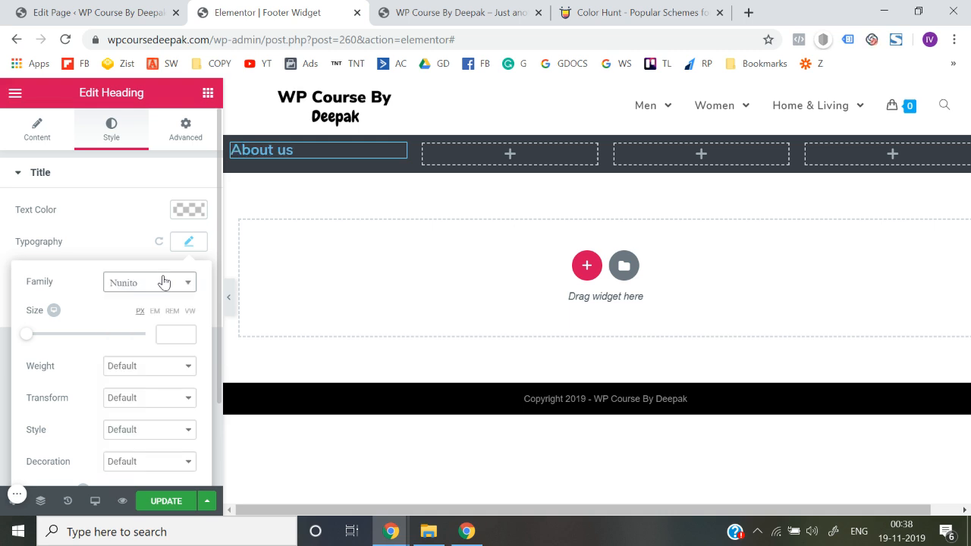
Set the text colour of the "About us" heading to white (#ffffff)
click(184, 215)
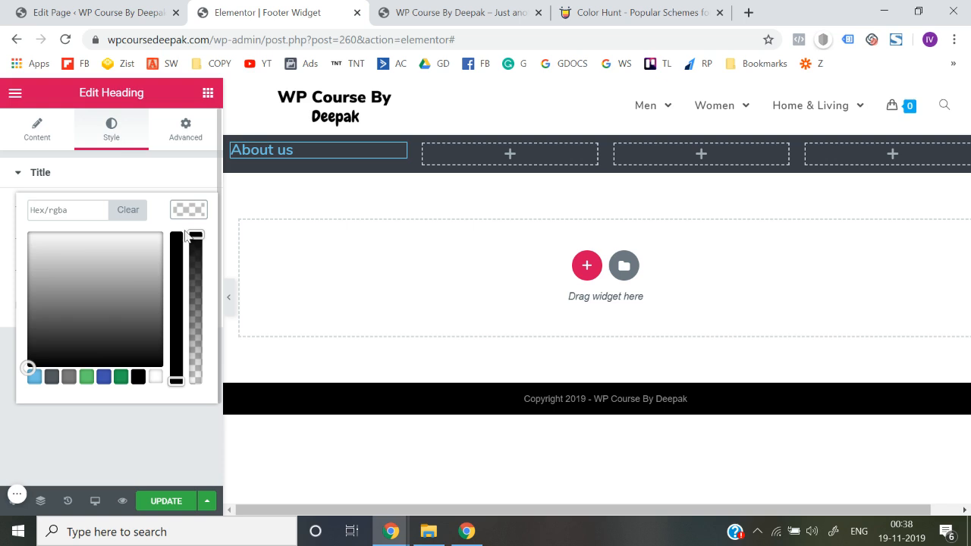
click(156, 377)
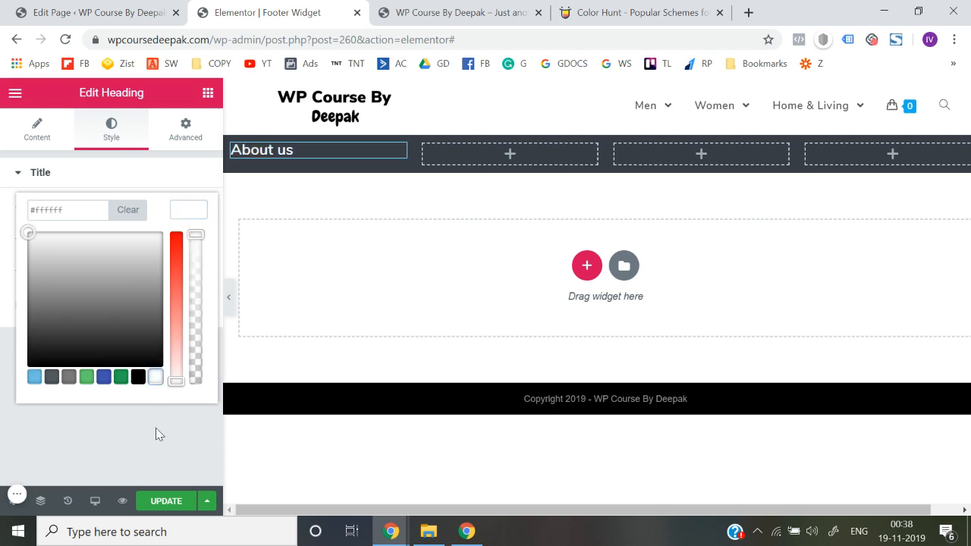
click(155, 428)
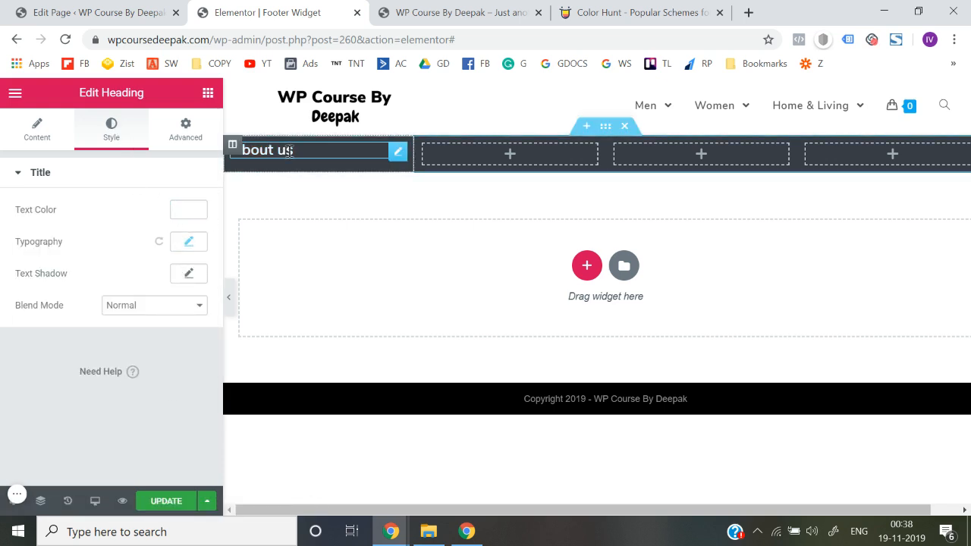
Give the "About us" heading a line height of 3.3 em and an underline decoration
click(190, 242)
scroll(65, 412, down, 2)
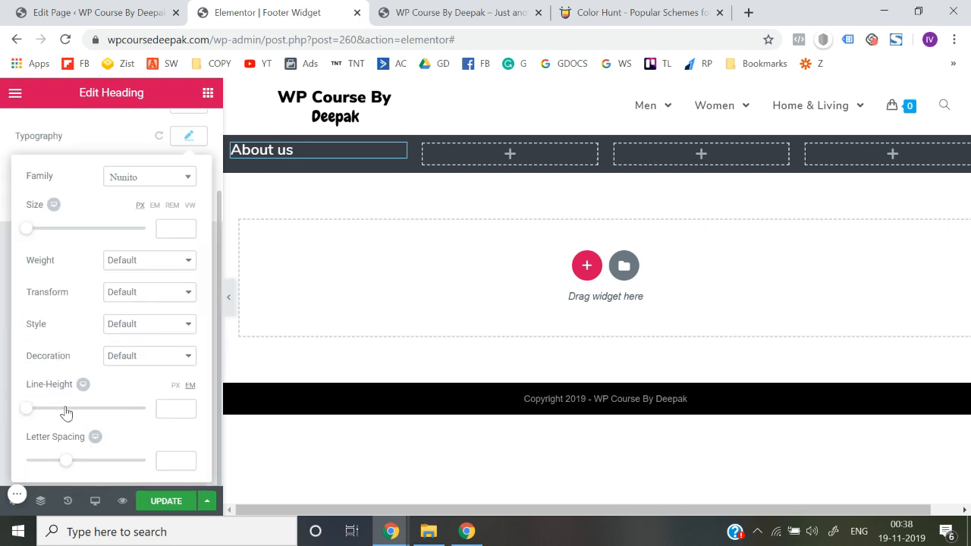
click(65, 407)
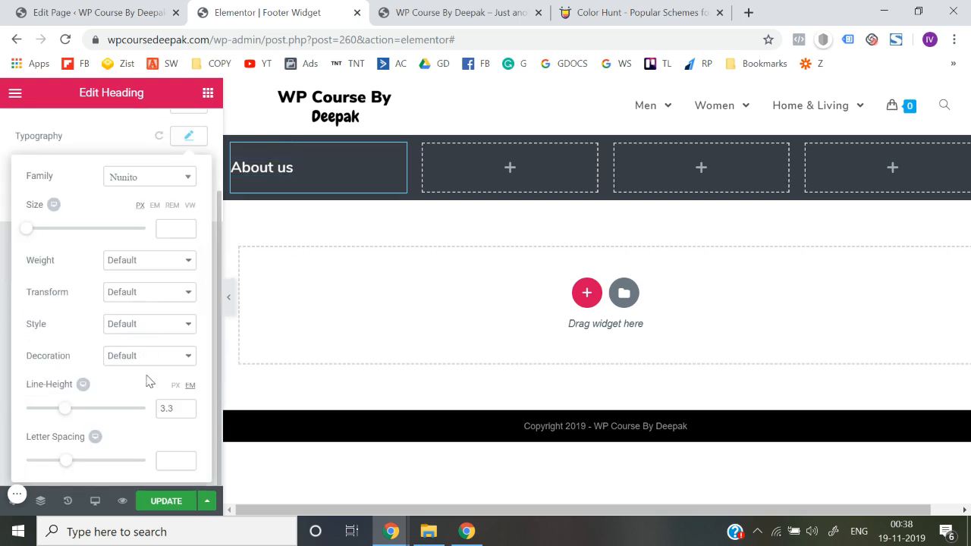
click(147, 357)
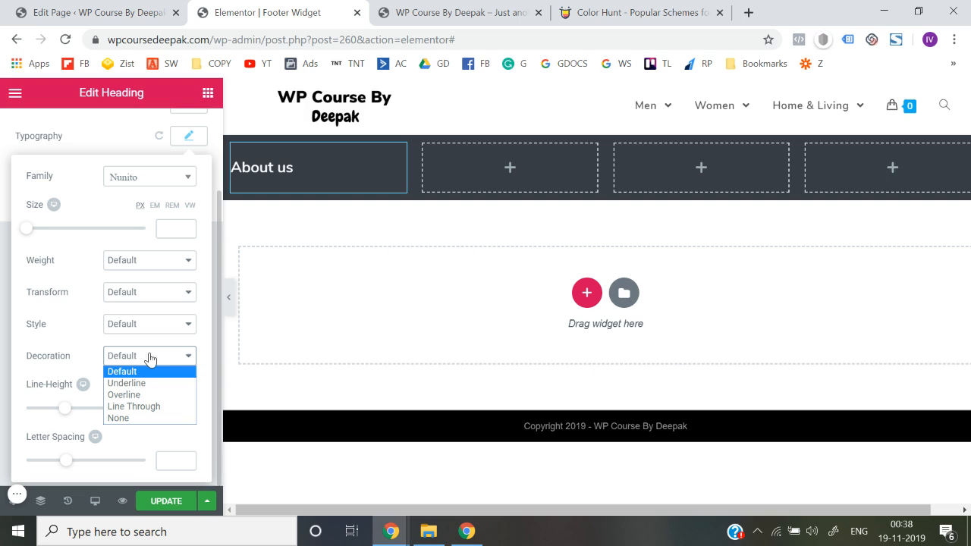
click(138, 382)
click(1, 334)
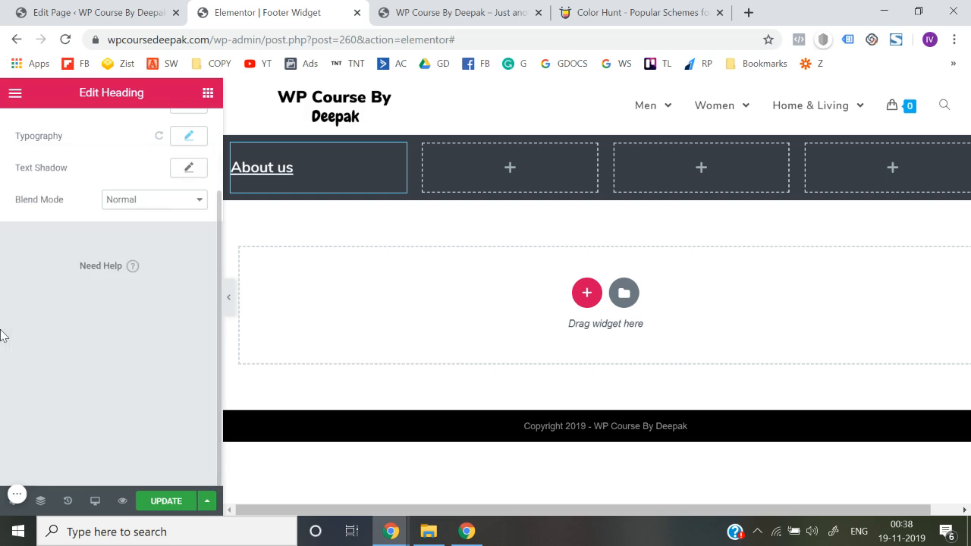
Search the web for lorem ipsum, open lipsum.com, and copy the "What is Lorem Ipsum?" paragraph's opening up to "scrambled it"
click(589, 6)
click(581, 34)
text(lorem i)
key(Return)
click(325, 220)
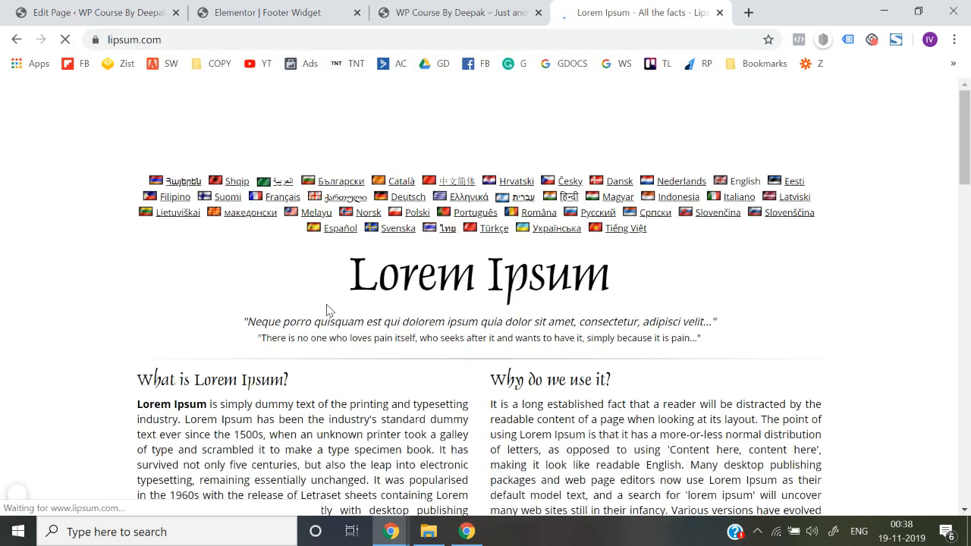
scroll(327, 253, down, 1)
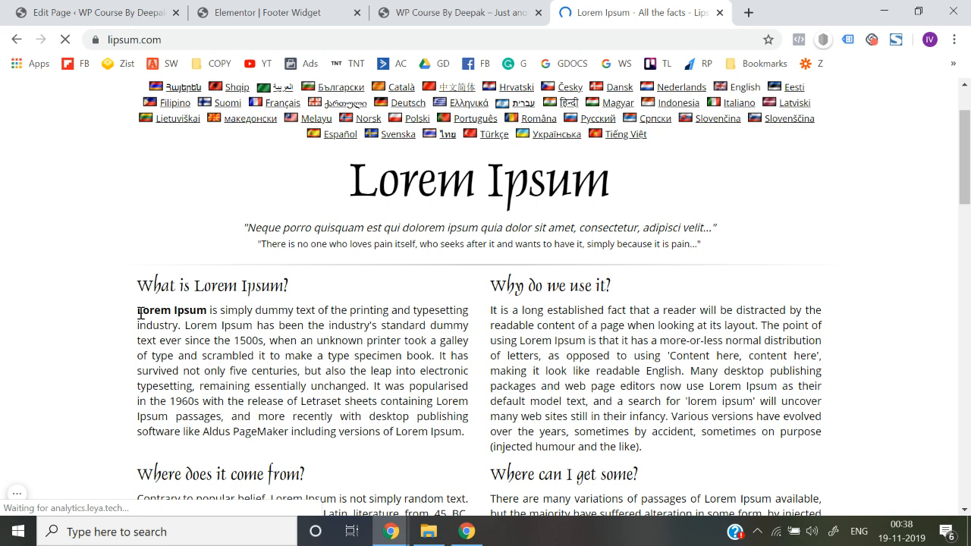
drag(138, 312, 269, 354)
key(ctrl+c)
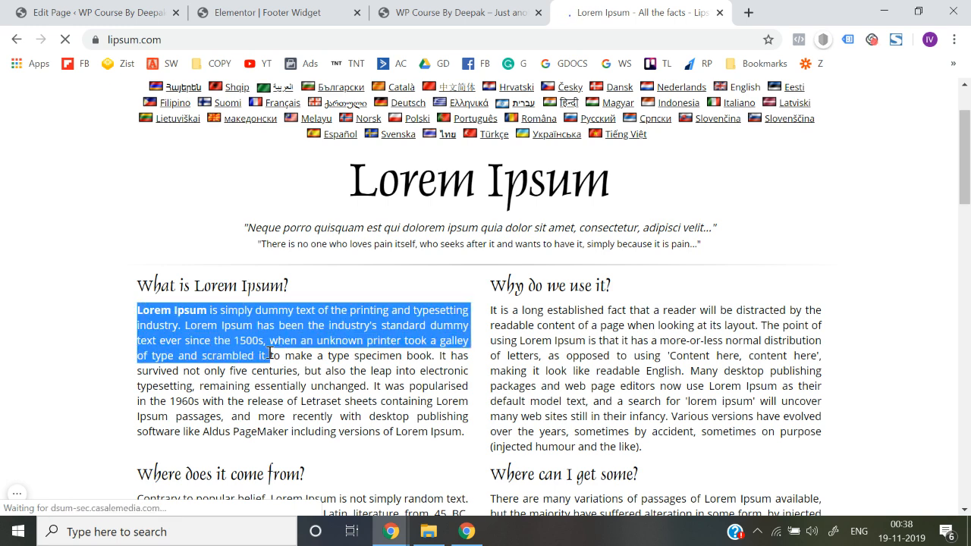
Back in the Elementor template, add a second Heading widget below "About us" and replace its title with the copied Lorem Ipsum text
click(455, 12)
click(267, 4)
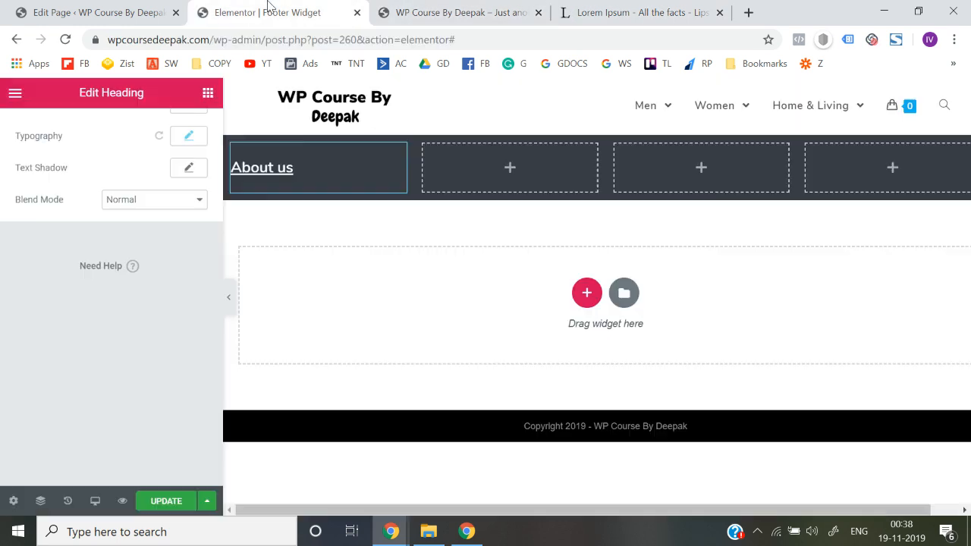
click(207, 92)
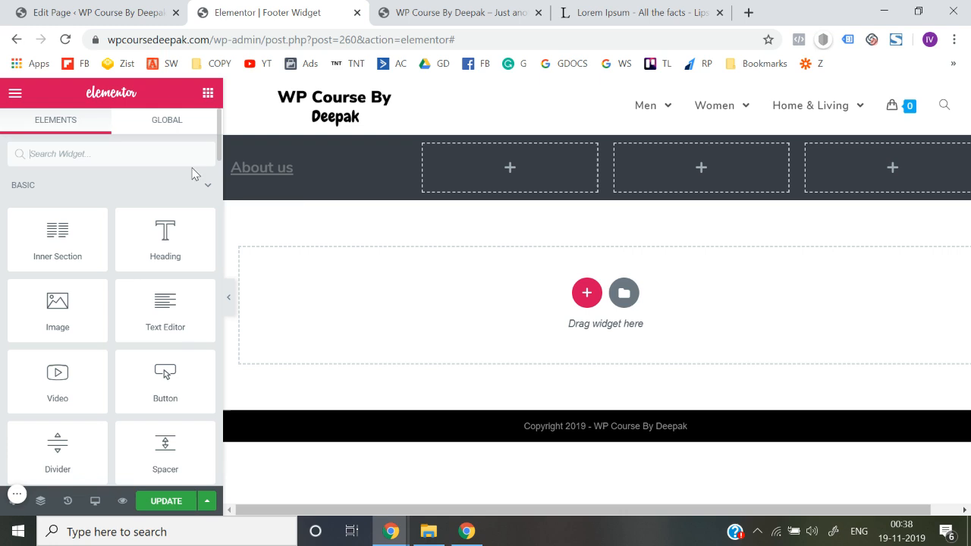
drag(167, 236, 261, 175)
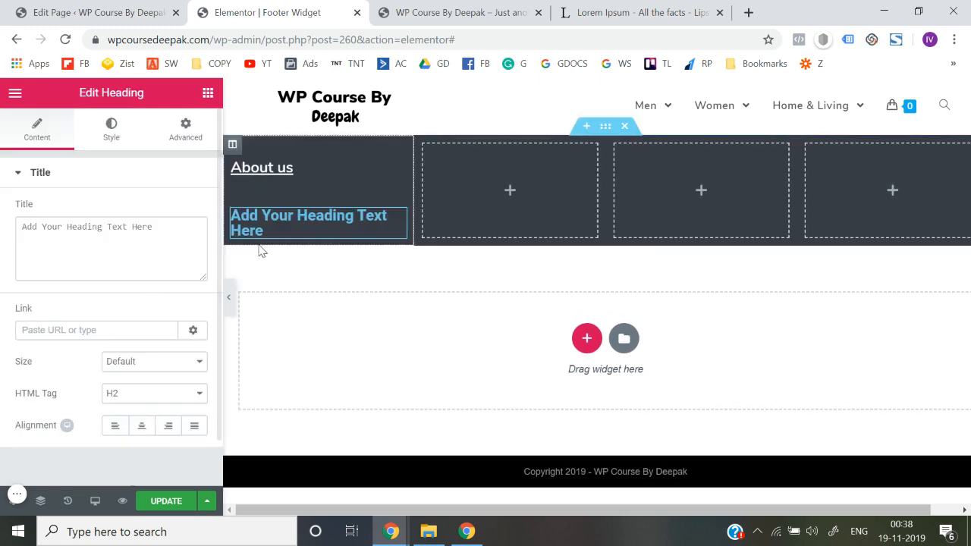
click(138, 247)
key(ctrl+a)
key(BackSpace)
key(ctrl+v)
click(1, 233)
Set the text colour of the Lorem Ipsum heading to white
click(112, 127)
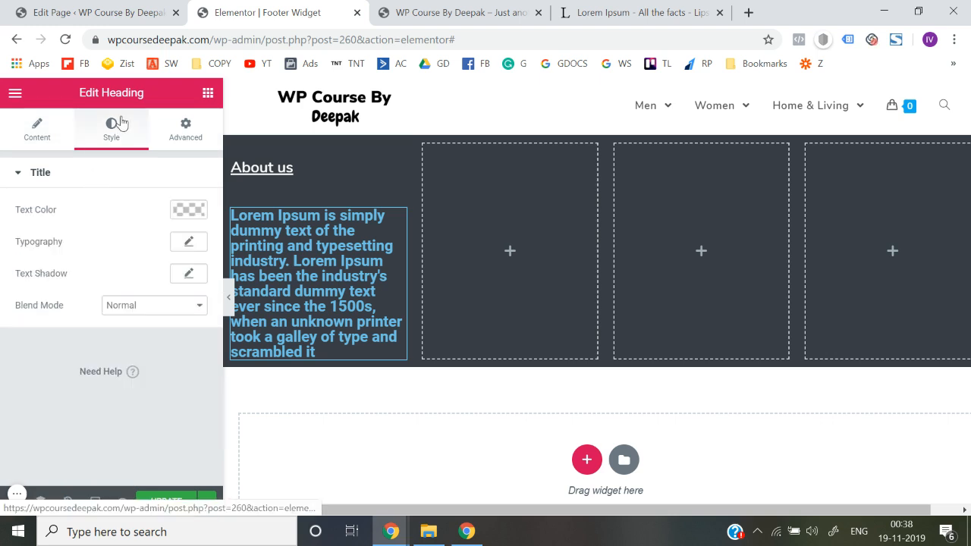
click(188, 210)
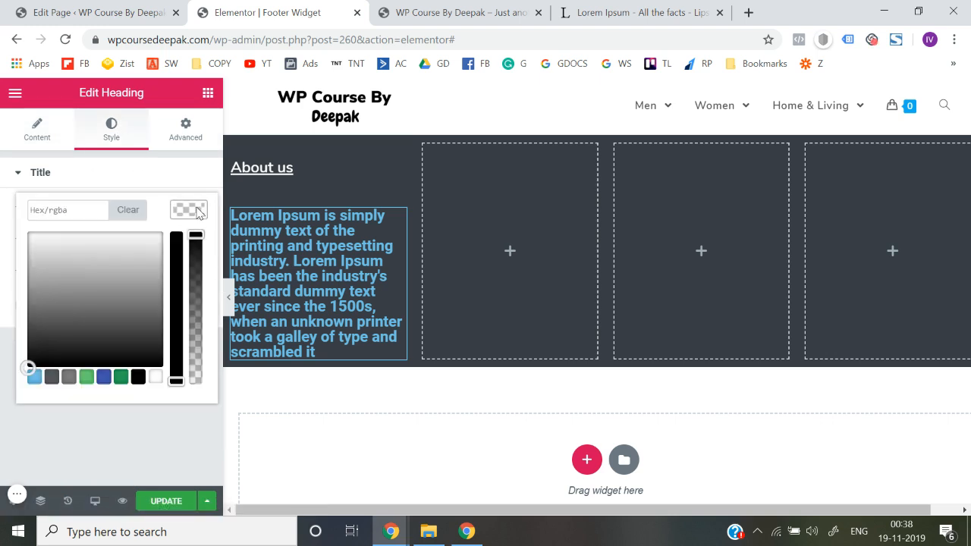
click(156, 379)
click(170, 425)
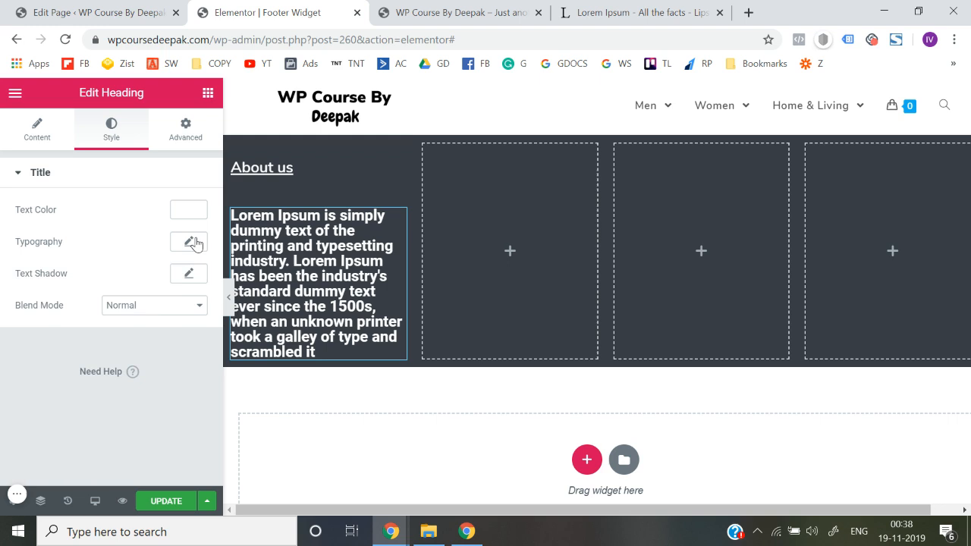
Set the Lorem Ipsum heading's font family to Nunito and its size to 16 px
click(190, 242)
click(155, 293)
text(nuni)
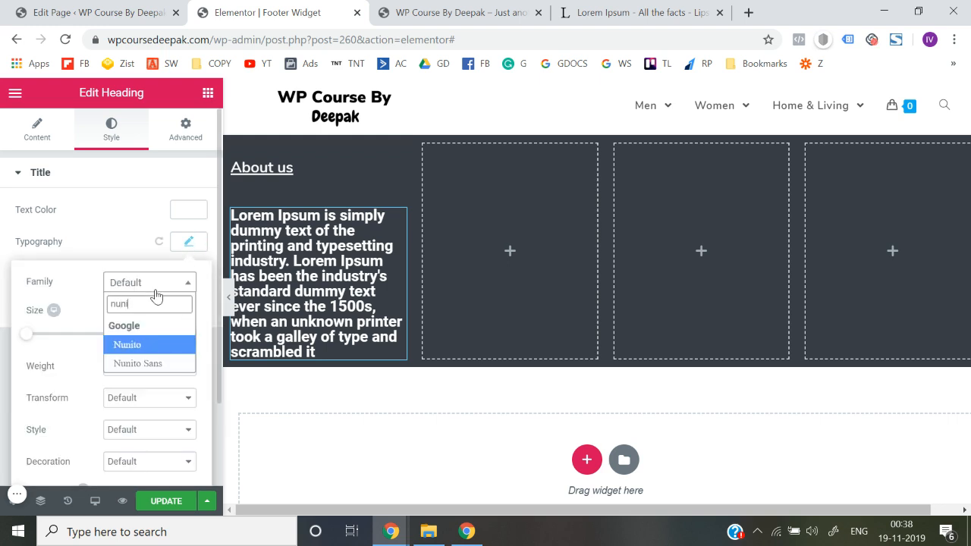
key(Return)
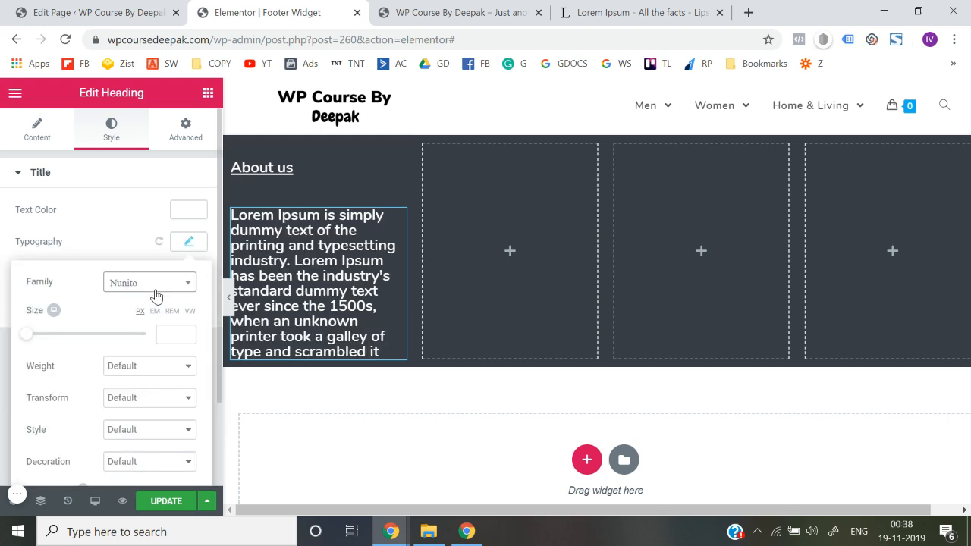
click(186, 334)
click(186, 334)
click(185, 333)
click(186, 333)
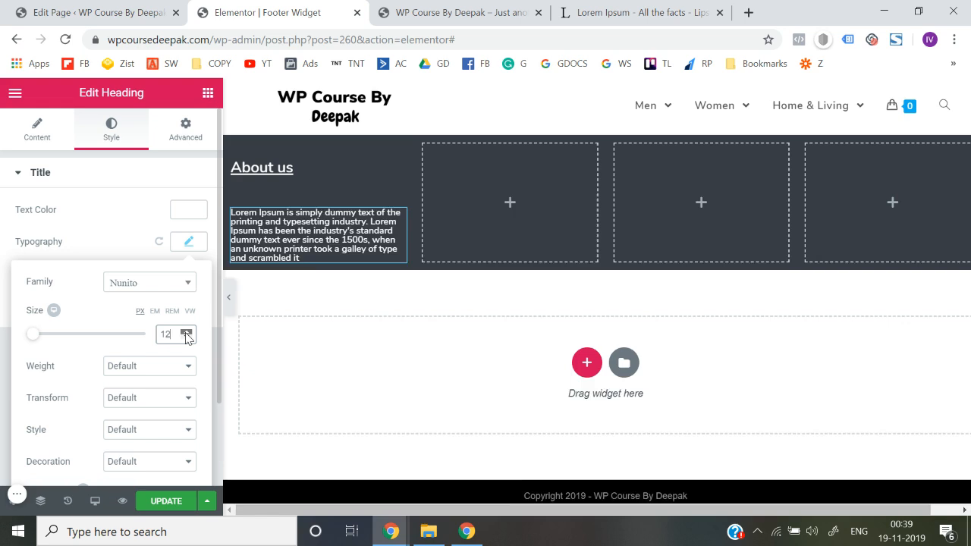
click(186, 333)
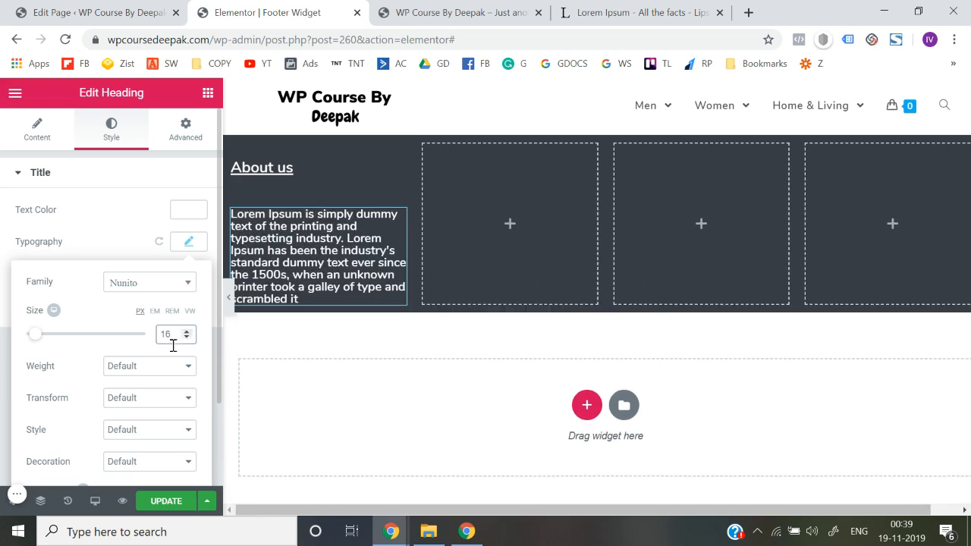
Try a font weight of 400 on the Lorem Ipsum heading, and settle on 300
click(160, 368)
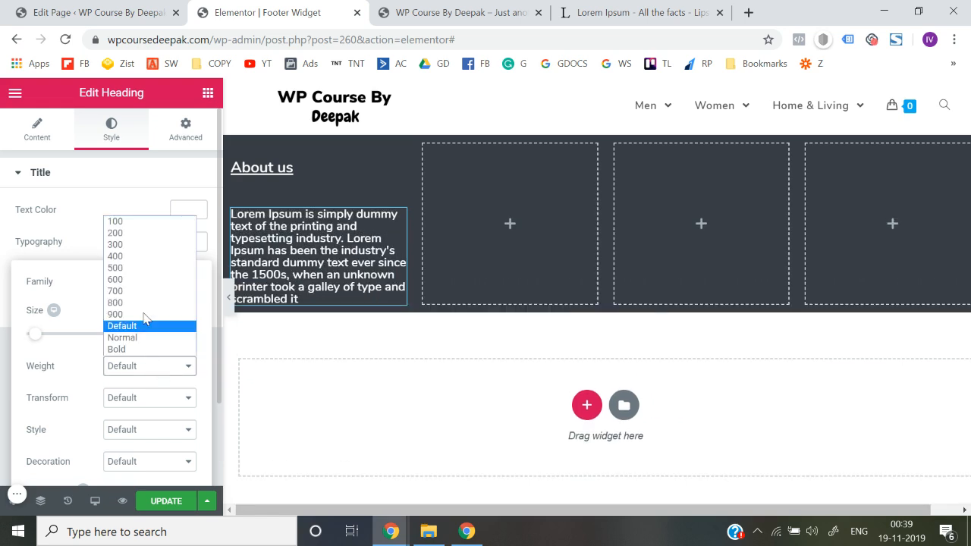
click(131, 259)
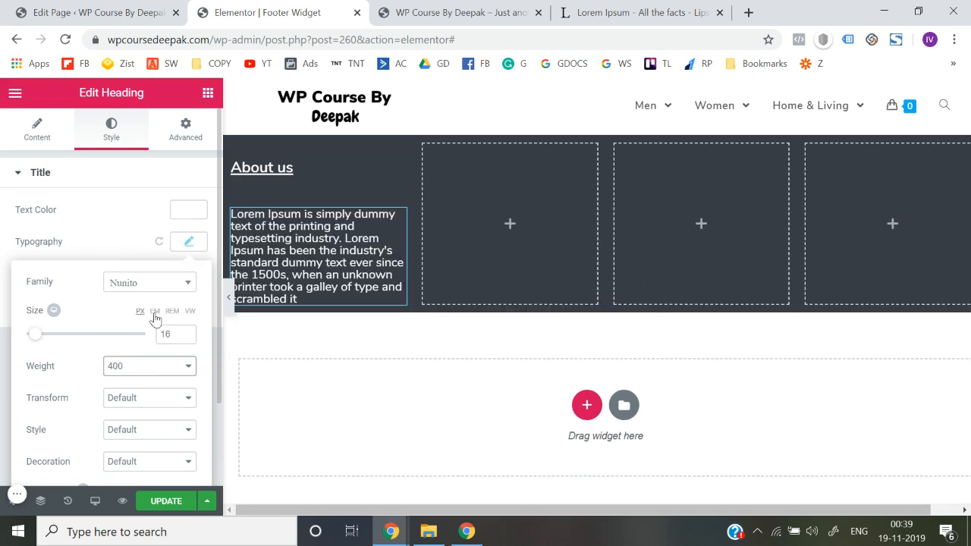
click(179, 372)
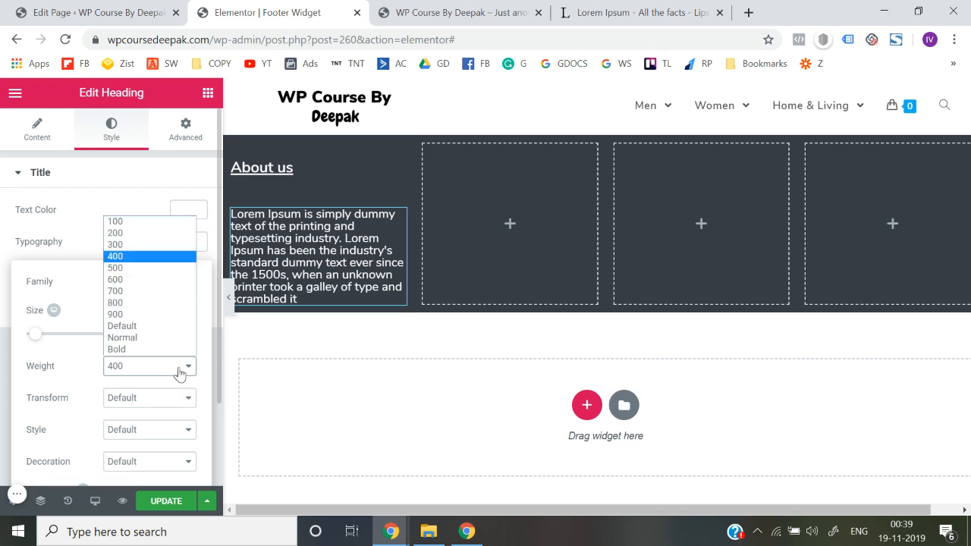
click(125, 247)
click(2, 272)
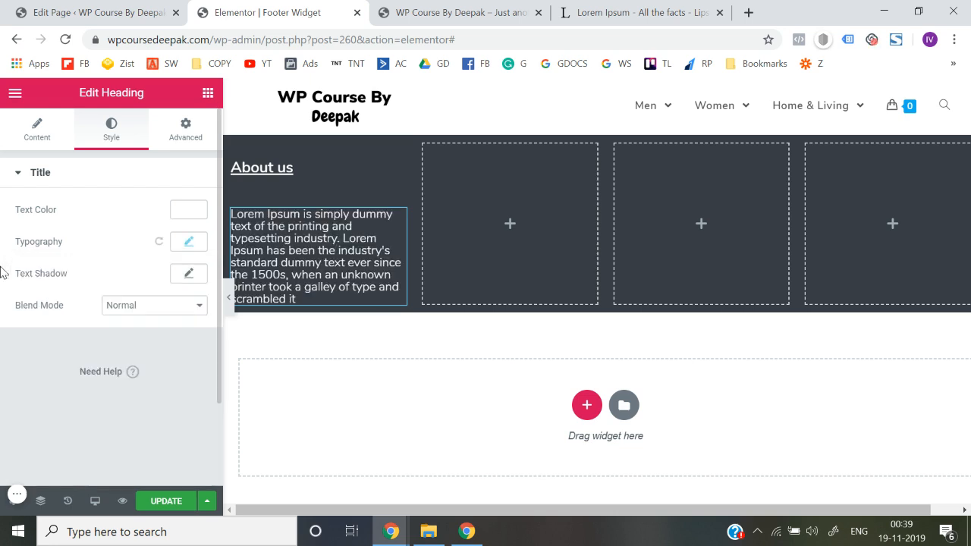
Set the width of the section's first column to 25%, leaving its vertical alignment at Default
click(233, 145)
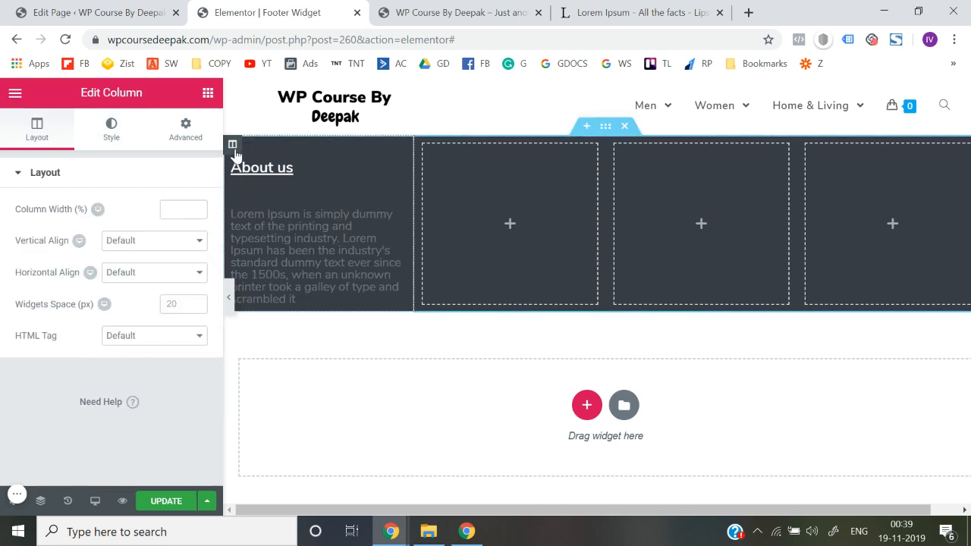
click(195, 211)
click(196, 208)
click(196, 208)
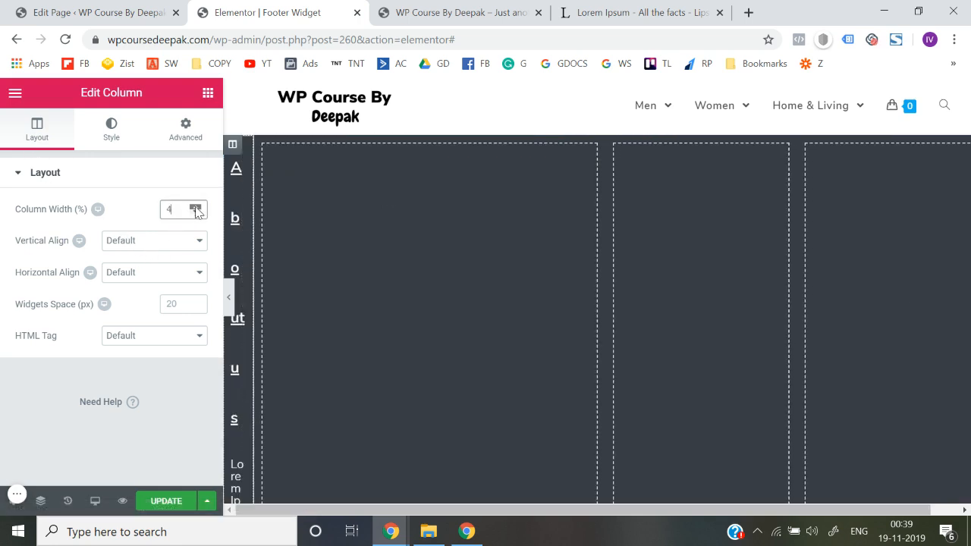
click(195, 214)
click(196, 214)
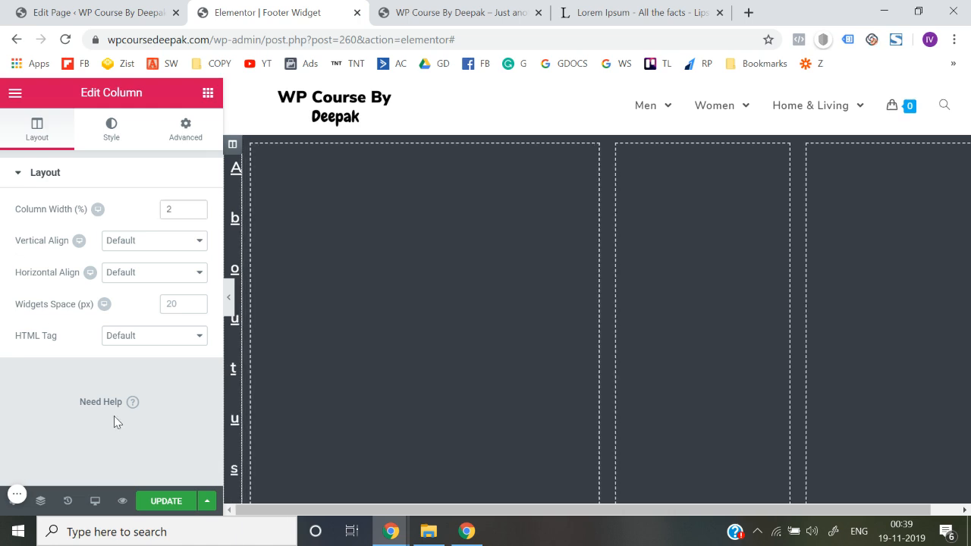
drag(195, 208, 198, 216)
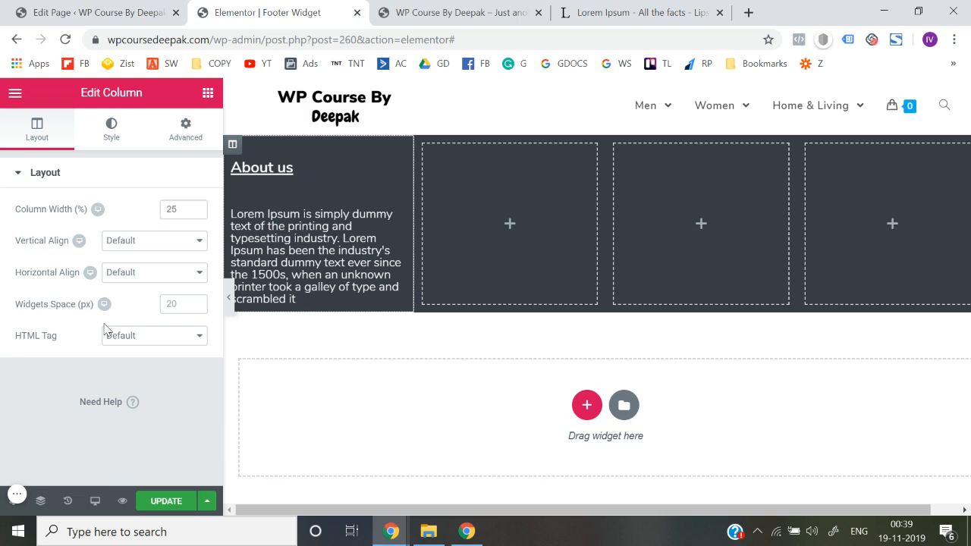
click(166, 240)
click(167, 240)
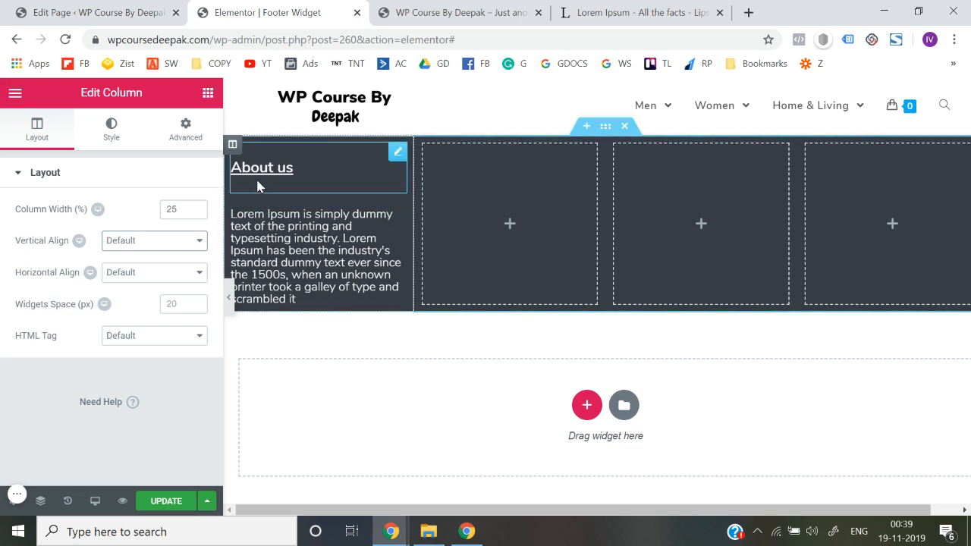
Unlink the About us heading's margin and padding values, set its top margin to 1 px, and preview the footer at full width
click(398, 154)
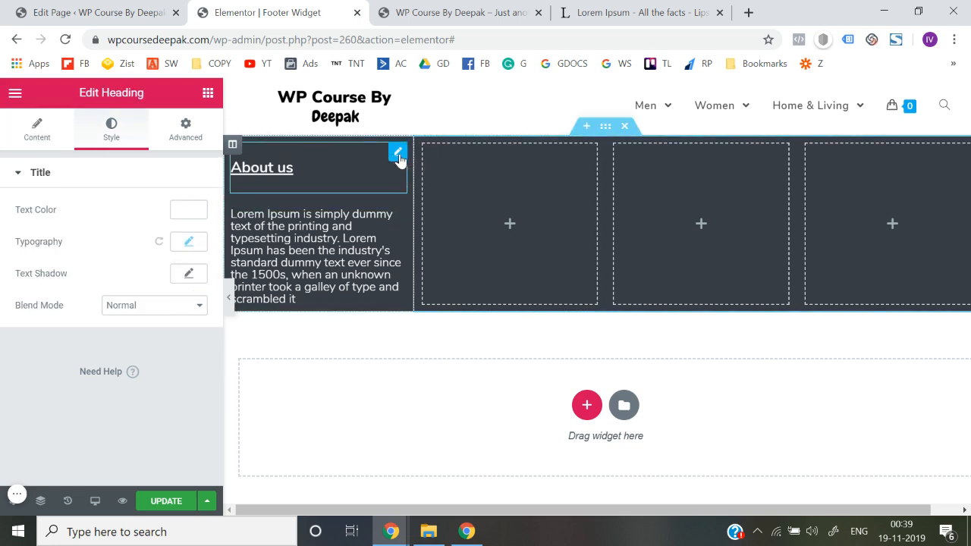
click(185, 127)
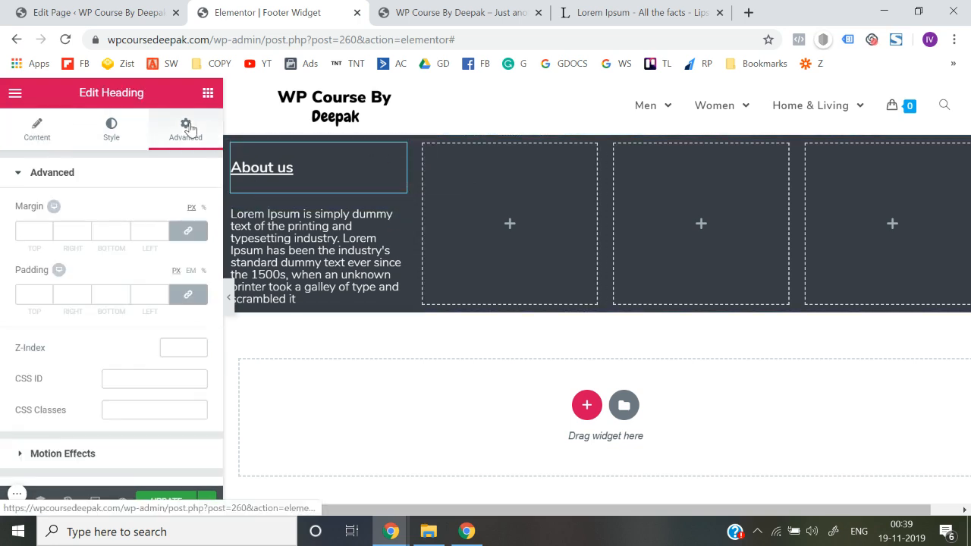
click(193, 234)
click(189, 295)
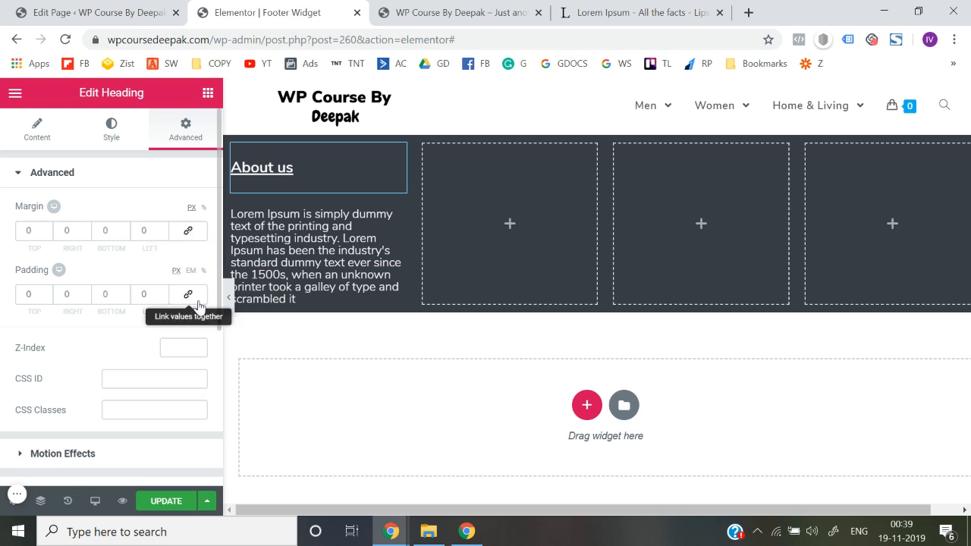
click(48, 229)
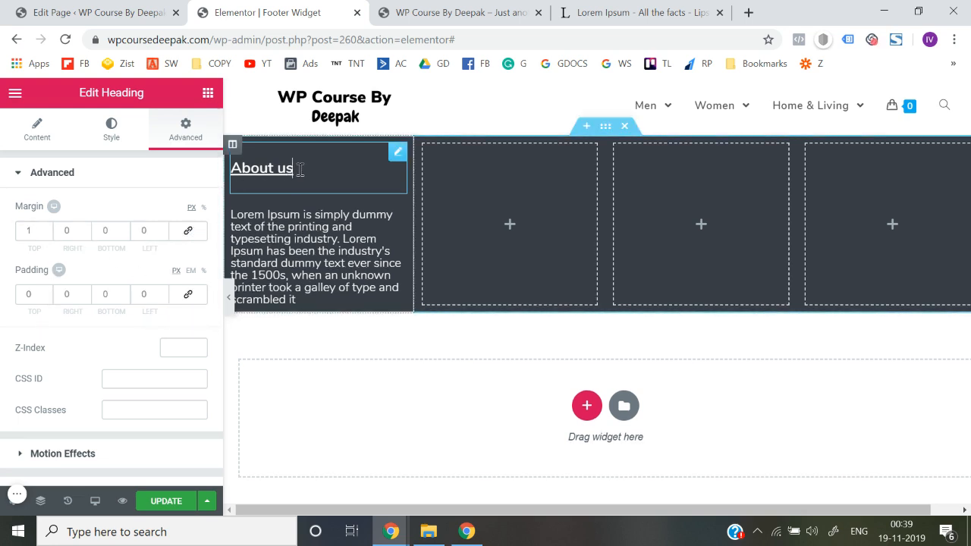
click(230, 302)
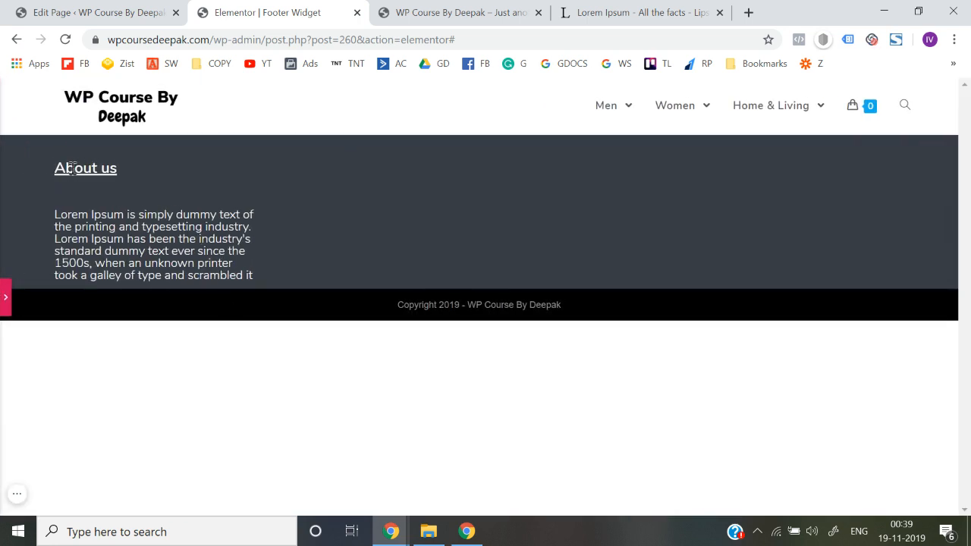
click(4, 293)
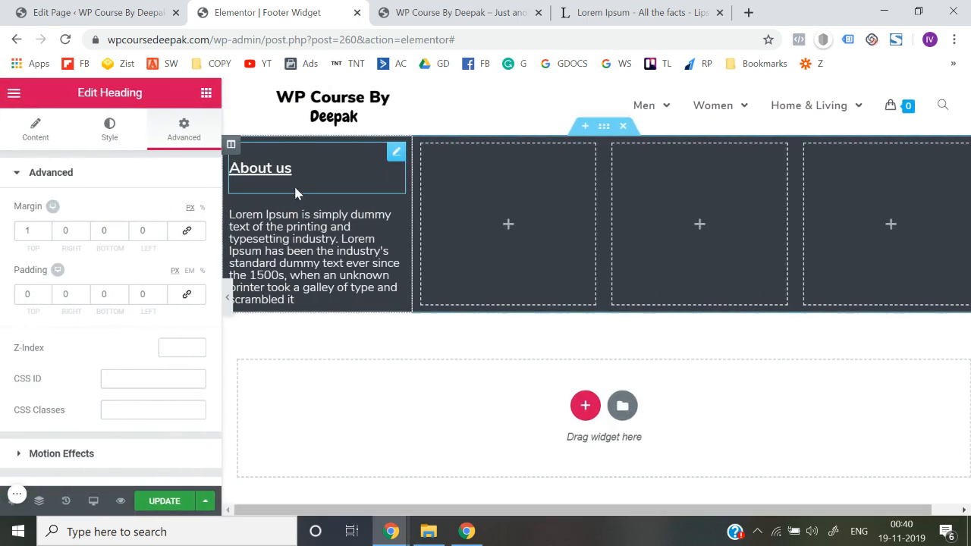
Duplicate the About us heading and move the copy into the section's second column
click(208, 92)
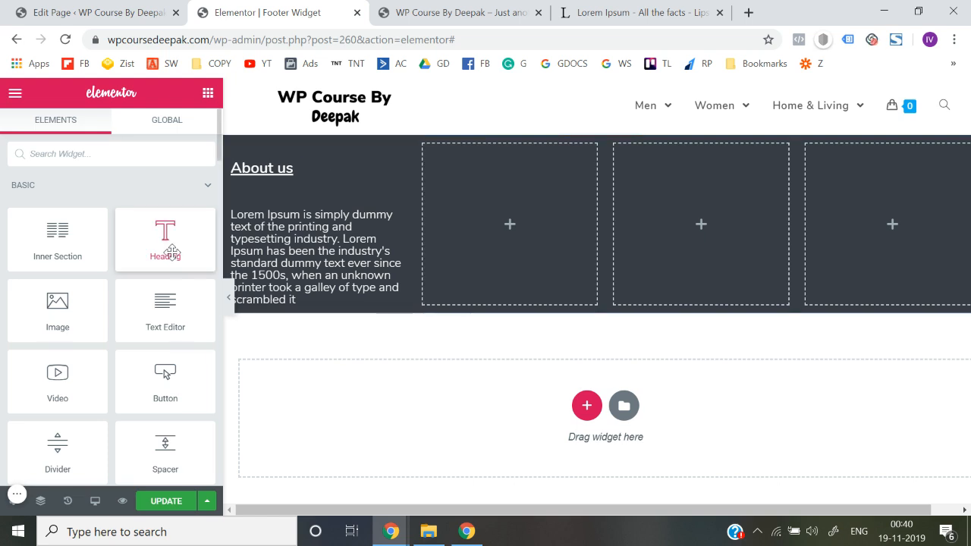
right_click(404, 157)
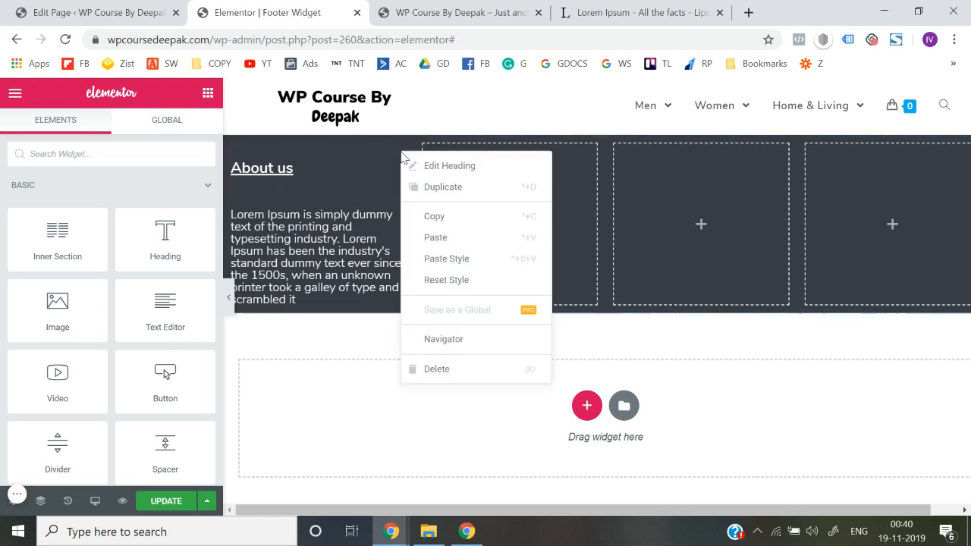
click(450, 194)
drag(399, 154, 503, 164)
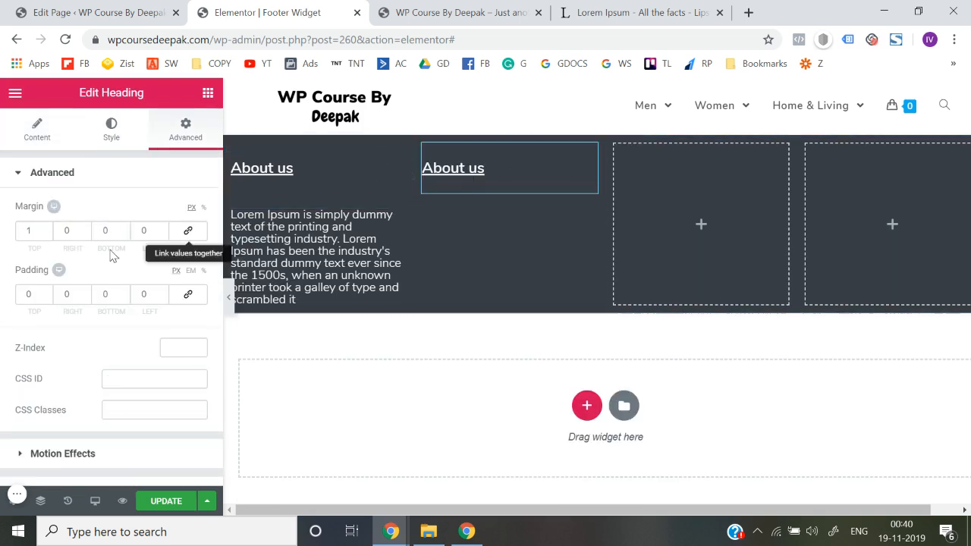
Set the second column heading's top margin to 0 px and change its title to Menu
click(47, 234)
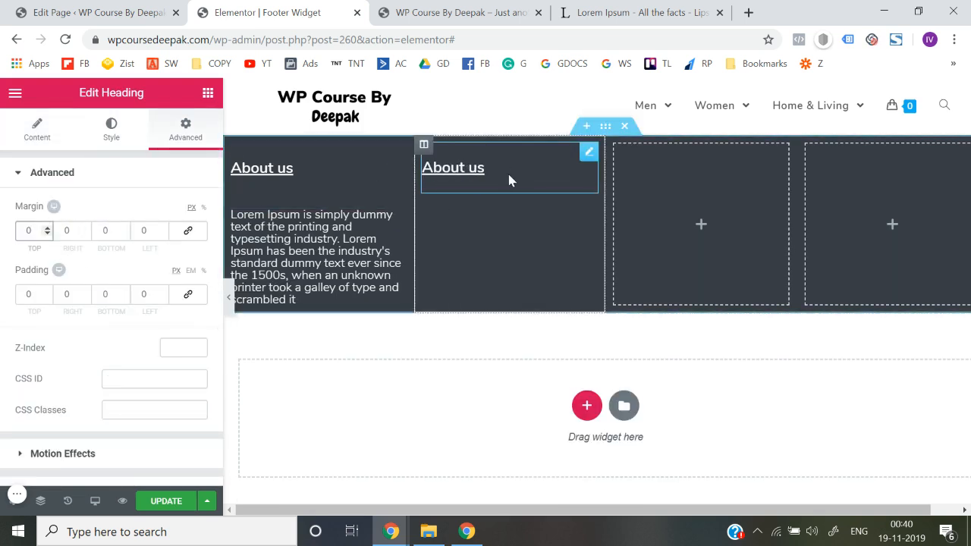
click(36, 129)
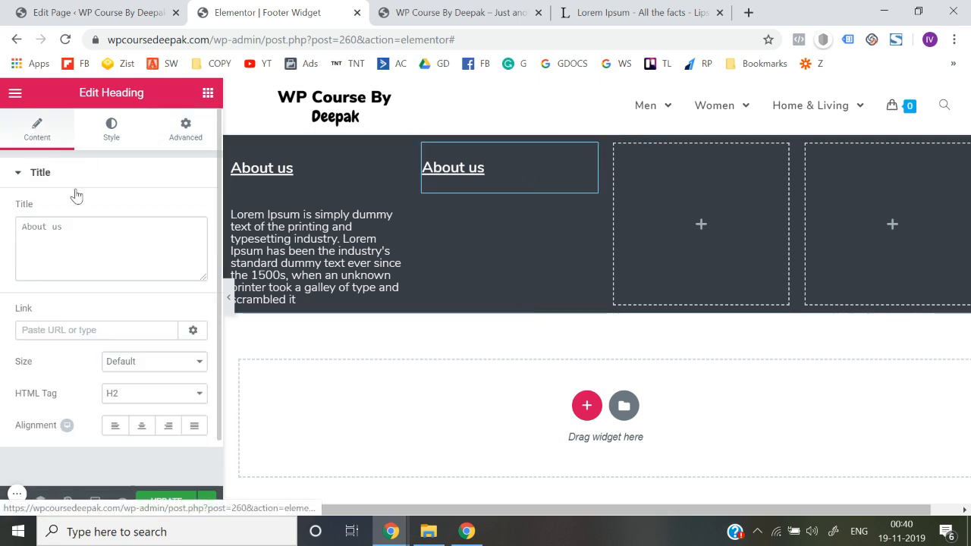
triple_click(116, 252)
text(MENU)
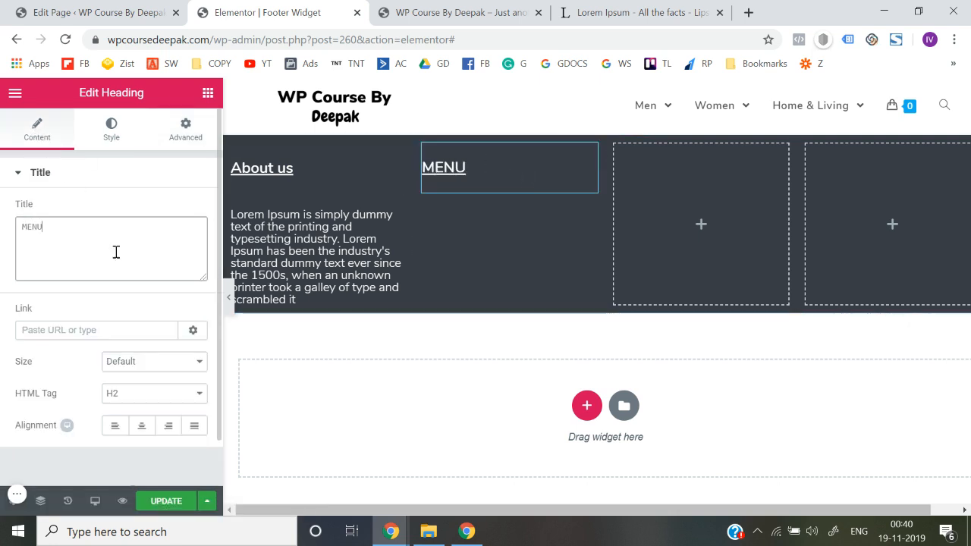
key(BackSpace)
key(BackSpace)
text(enu)
Add a Navigation Menu widget below the Menu heading and make it show the Header Menu
click(198, 98)
scroll(146, 271, down, 5)
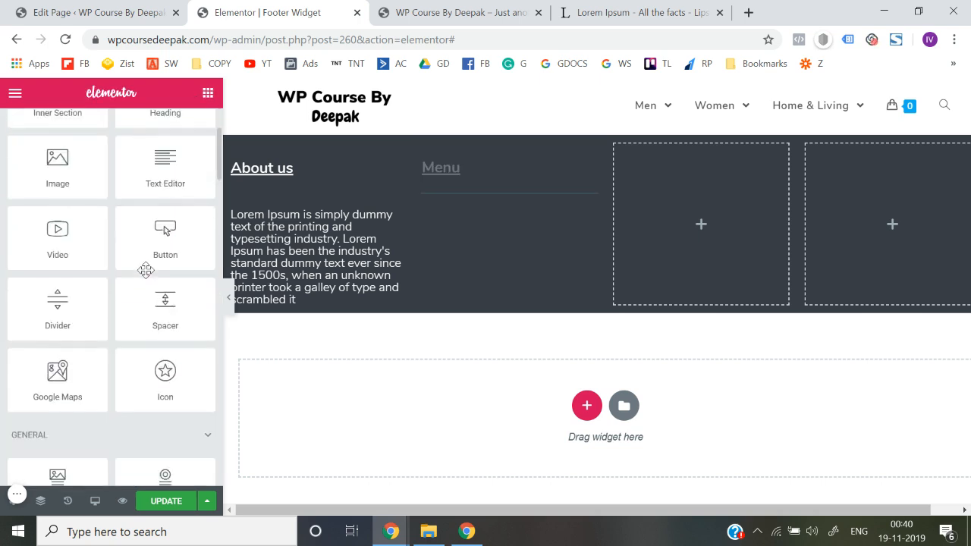
scroll(146, 271, up, 5)
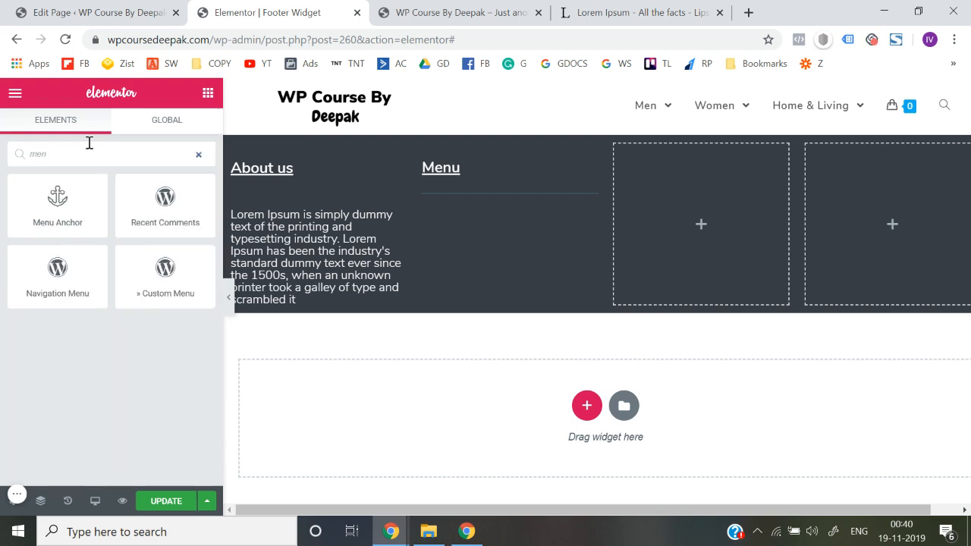
drag(74, 289, 464, 192)
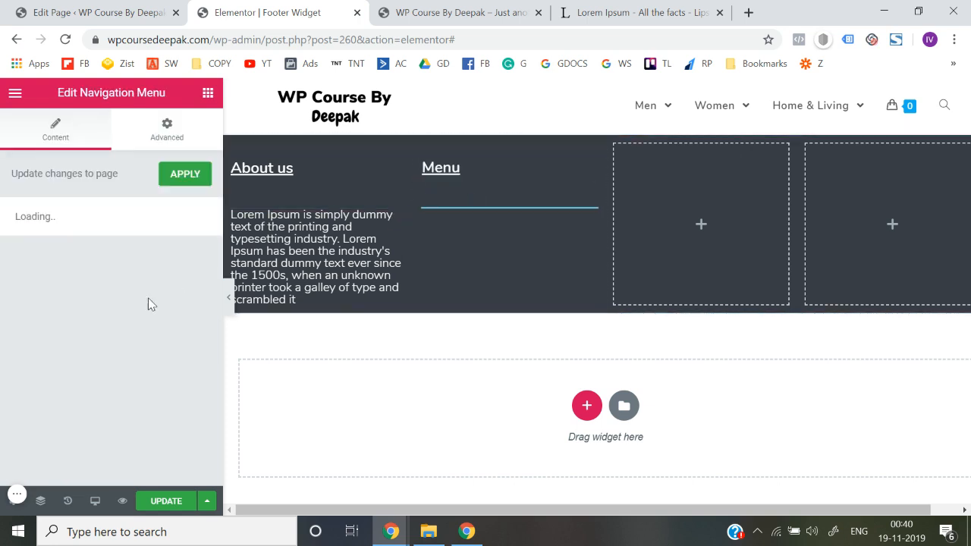
click(126, 294)
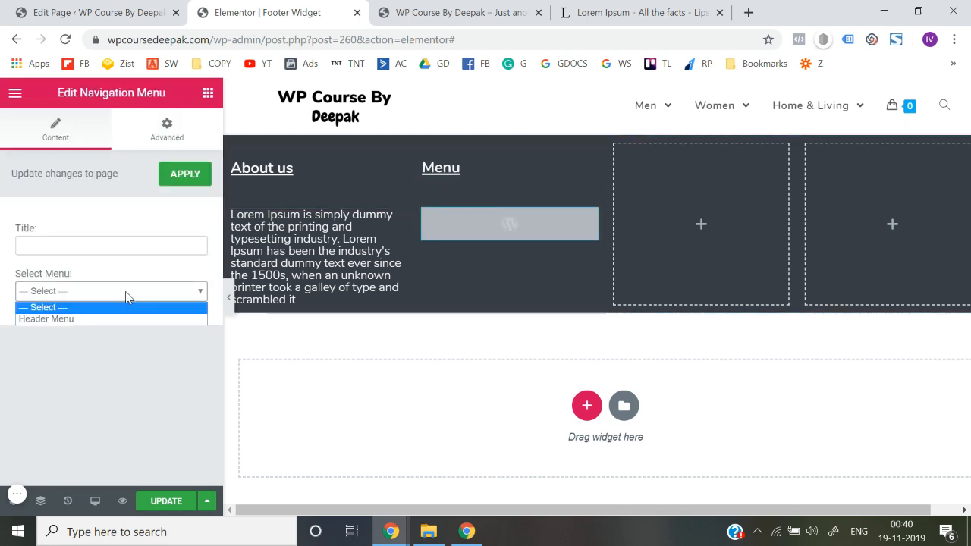
click(111, 319)
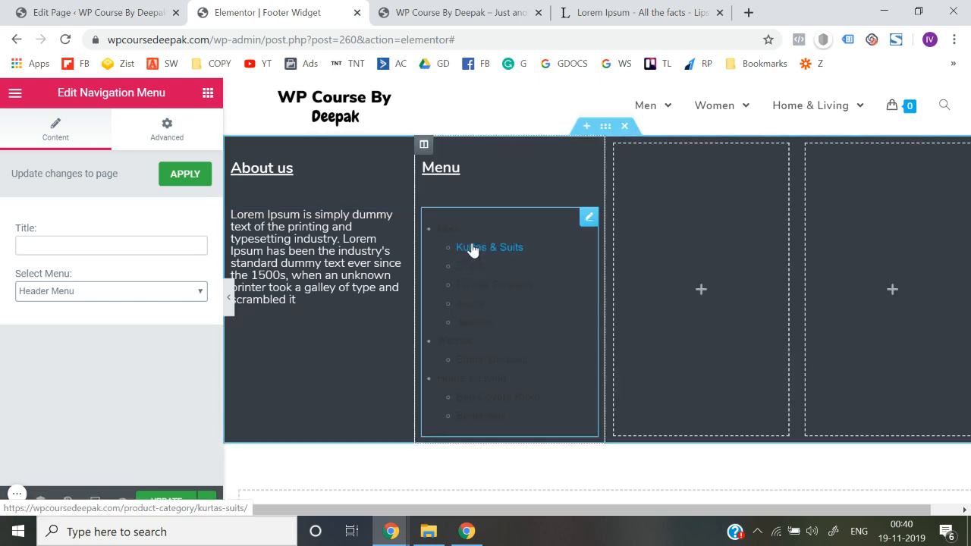
Preview the footer with its navigation menu at full width and save the template
click(230, 301)
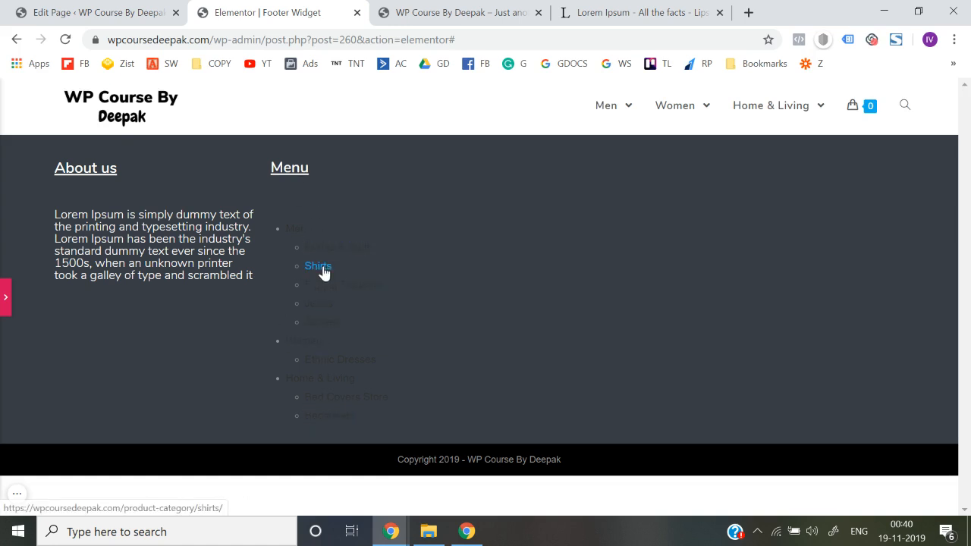
click(4, 307)
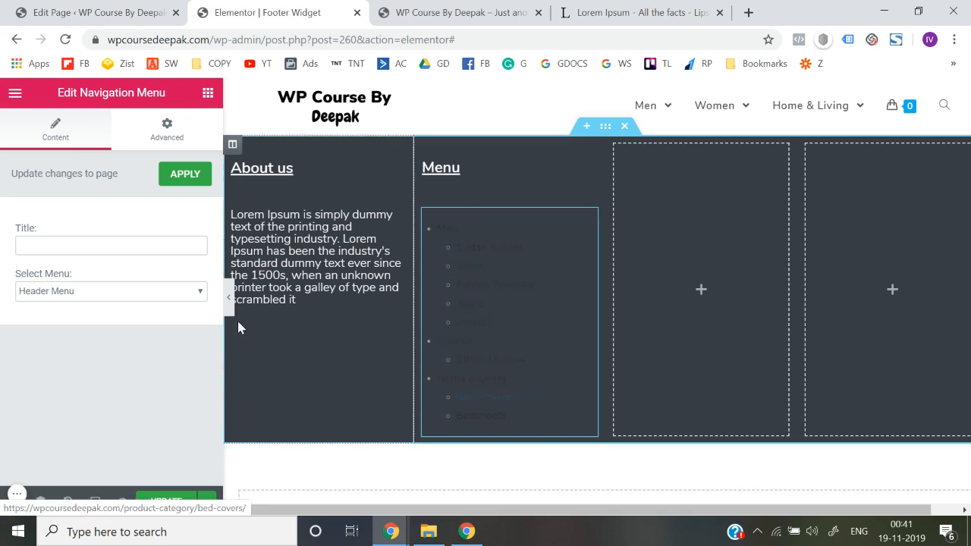
click(227, 300)
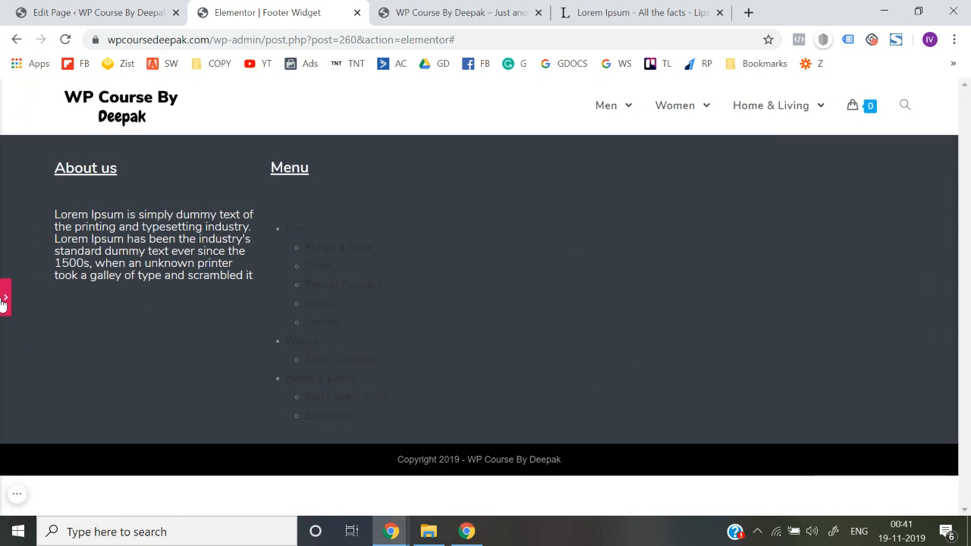
click(4, 300)
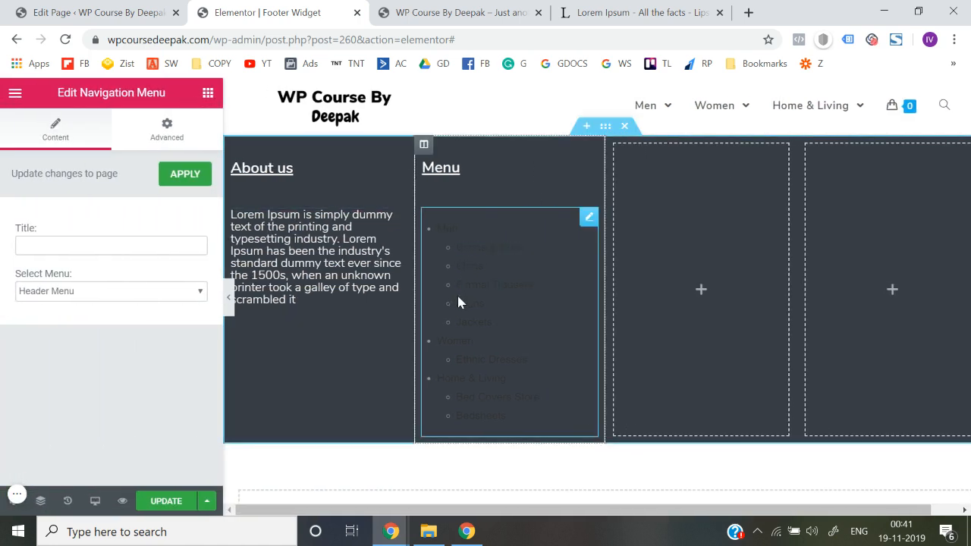
click(163, 509)
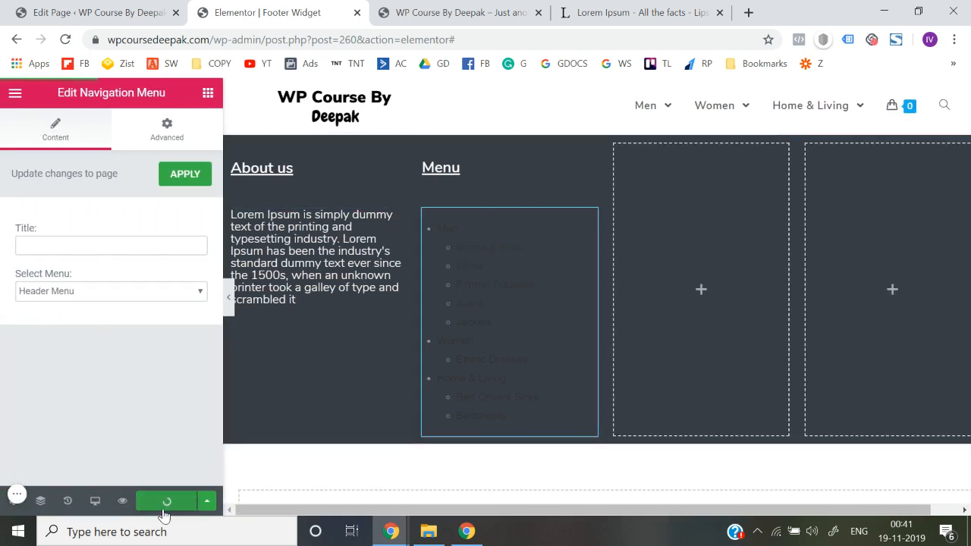
Search the widgets for "social" and add the Social Icons widget to the third column
click(207, 93)
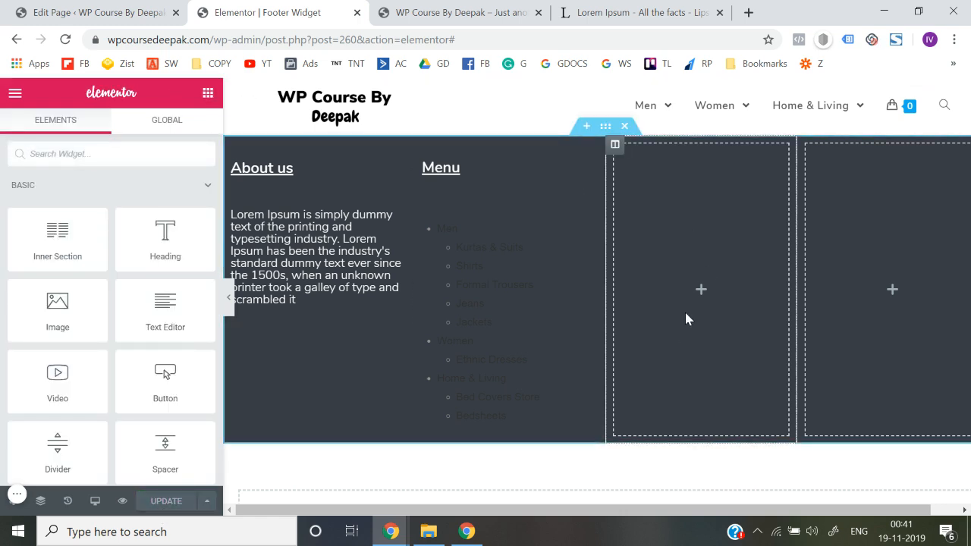
scroll(164, 331, down, 7)
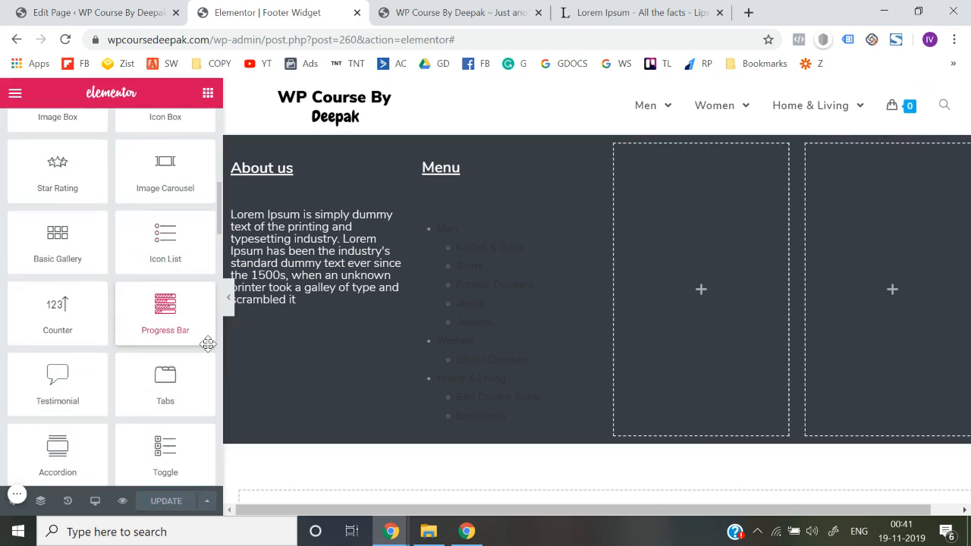
scroll(117, 395, up, 8)
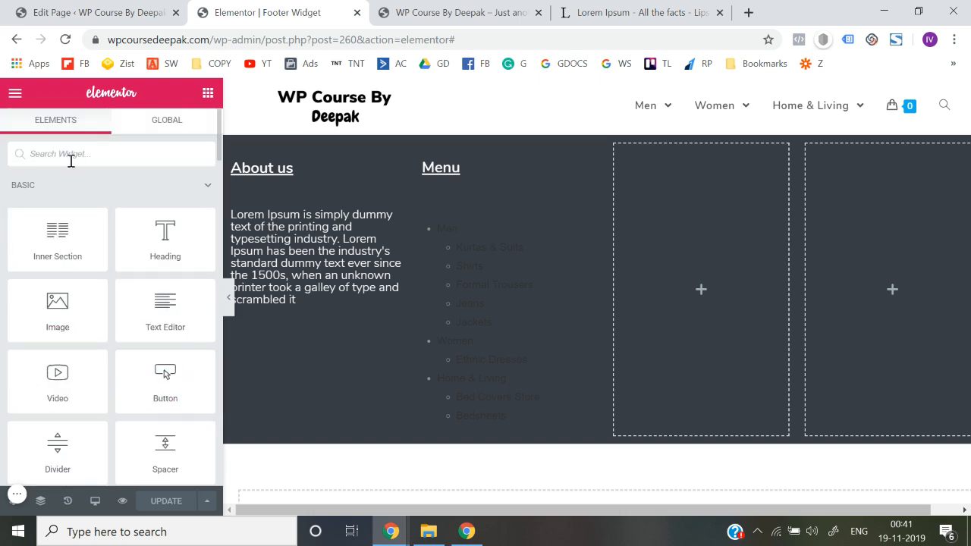
text(social)
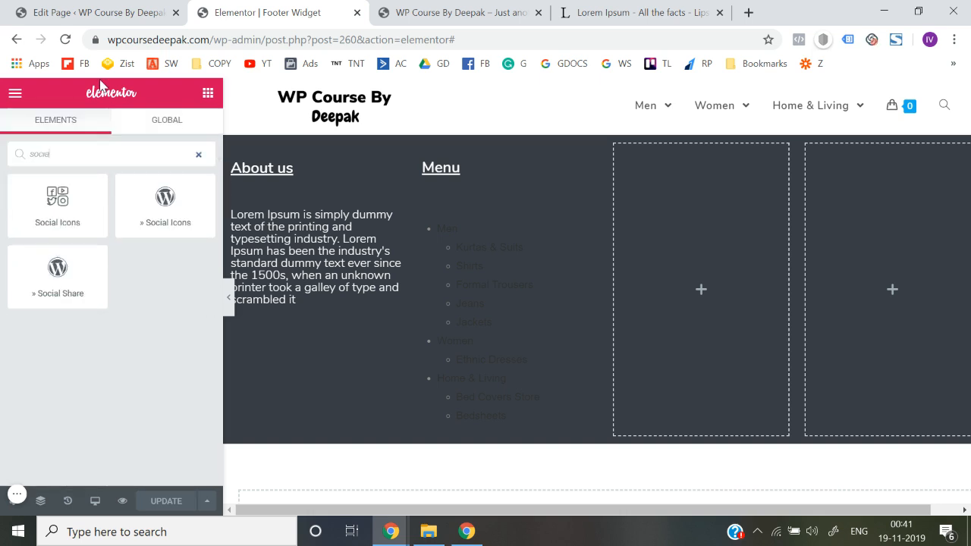
text(soci)
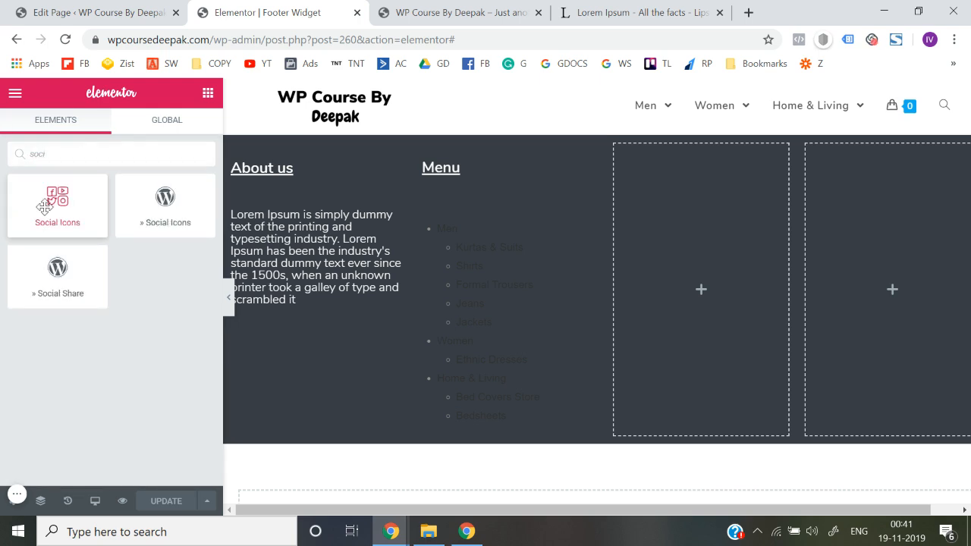
drag(45, 196, 686, 210)
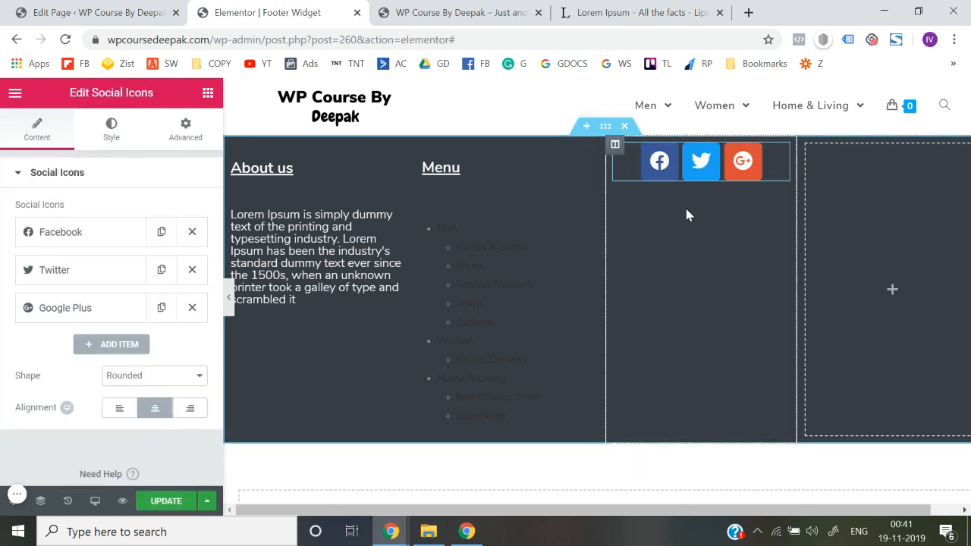
Check the social icons in a full-width preview and in the Facebook item's settings, and save the template
click(230, 298)
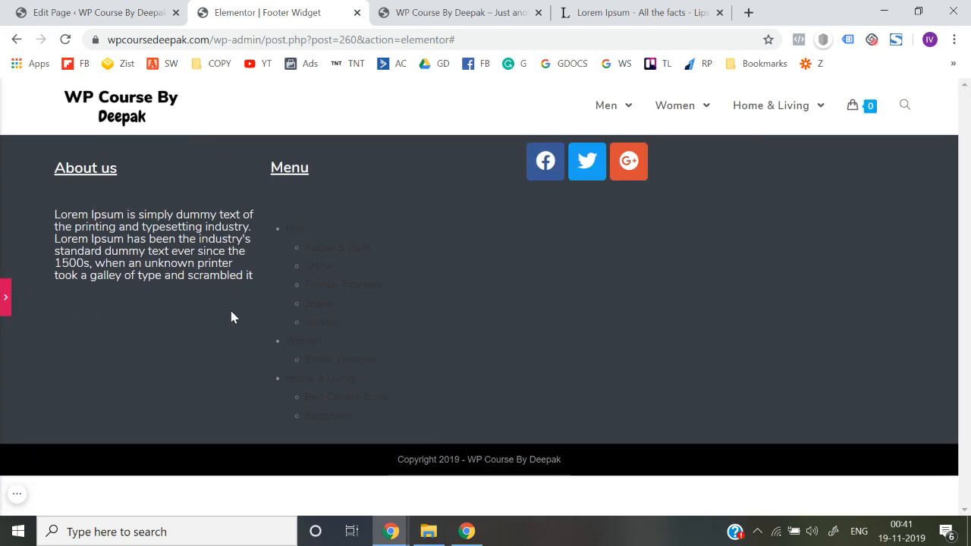
click(4, 298)
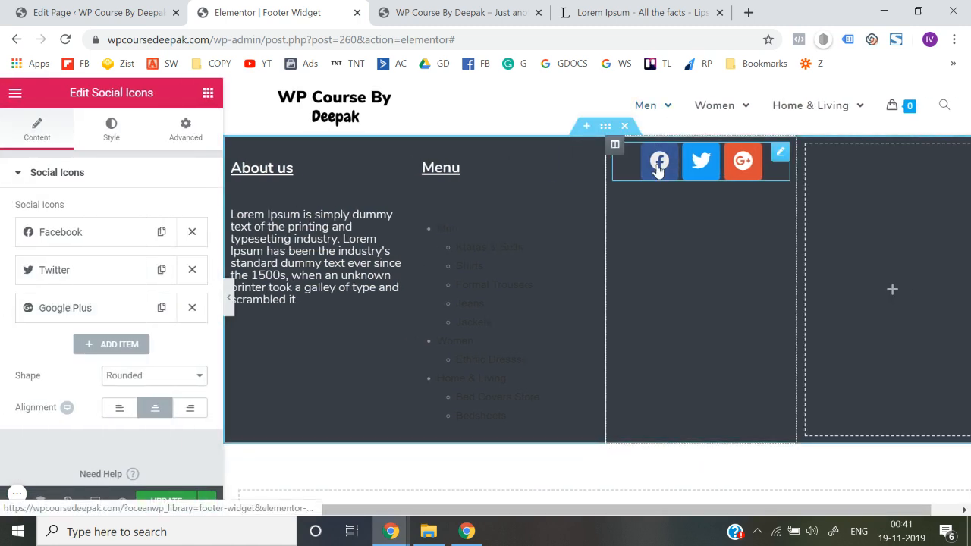
click(43, 240)
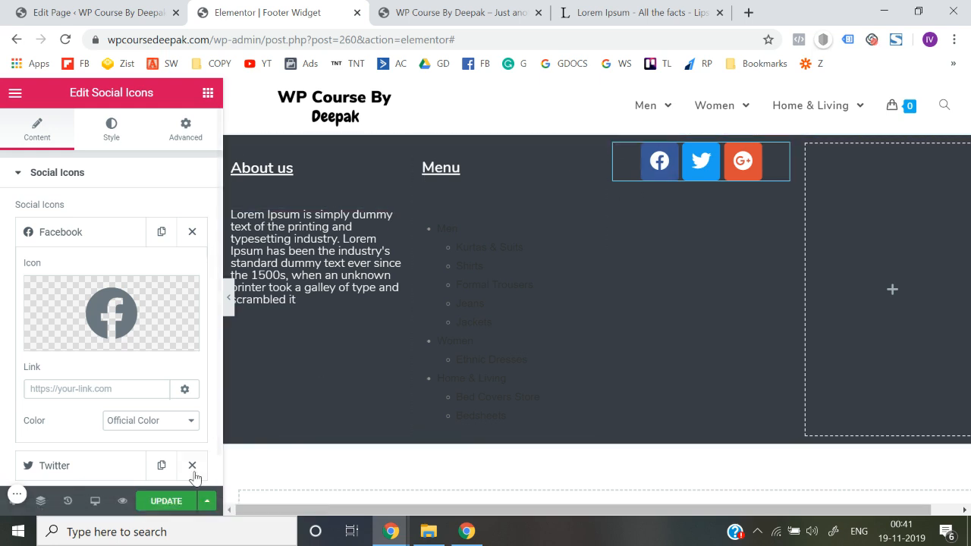
click(167, 501)
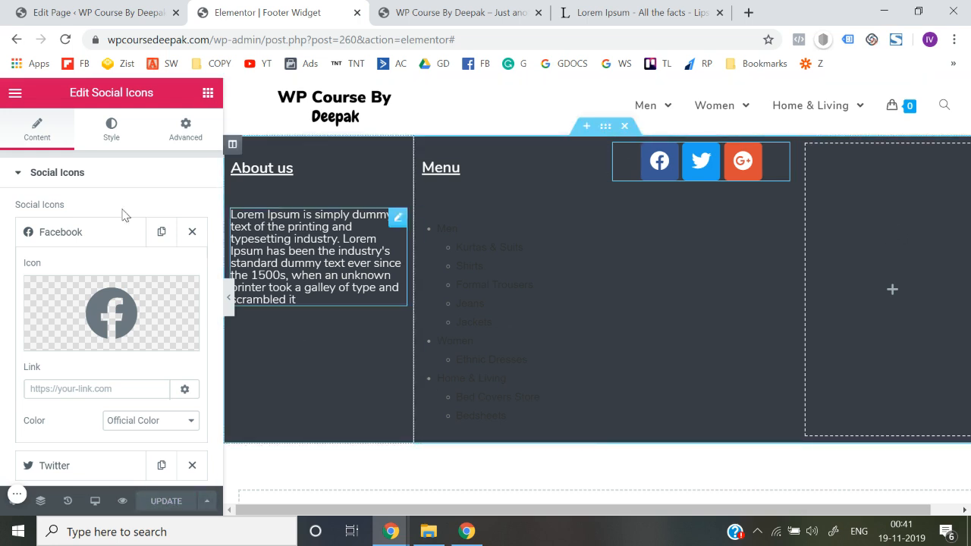
click(13, 97)
scroll(89, 379, down, 1)
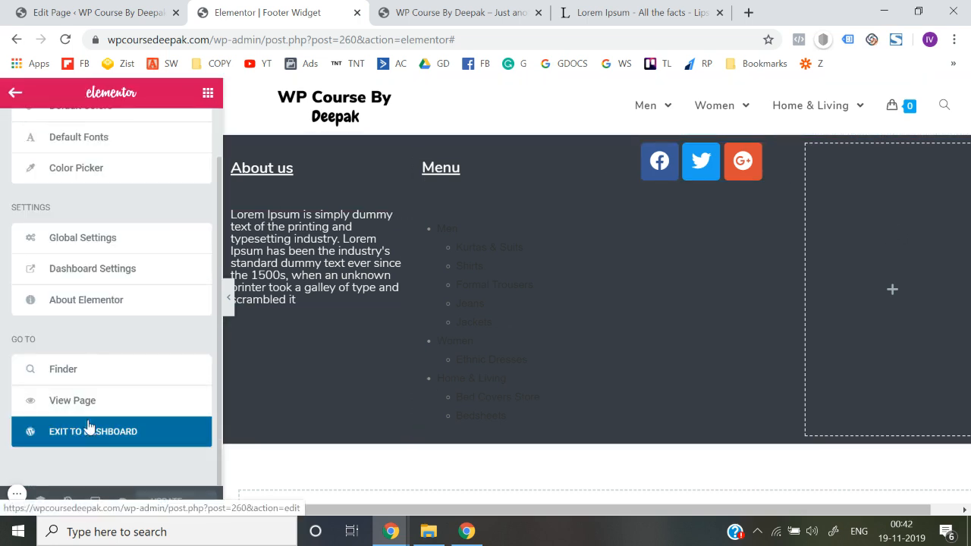
Delete the empty fourth column from the footer section and save the template
right_click(807, 151)
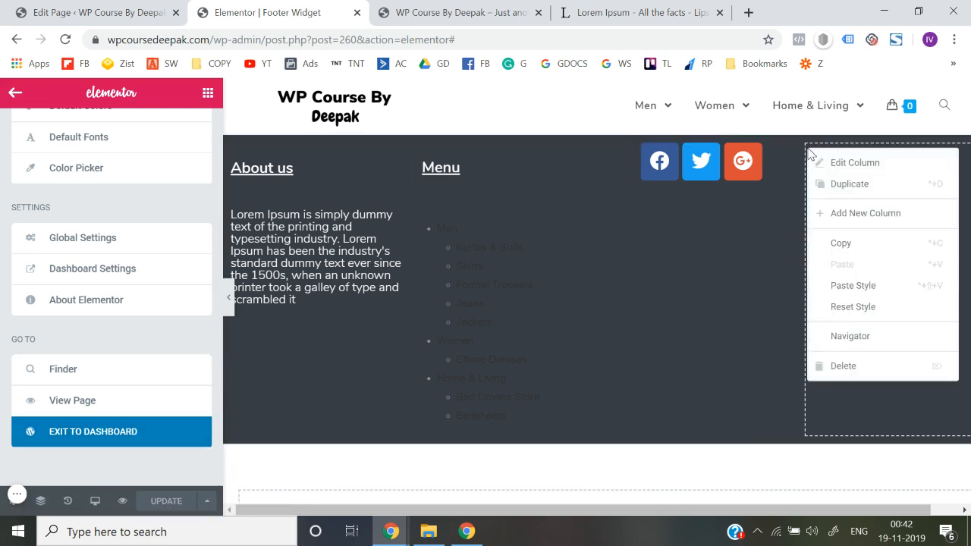
click(850, 364)
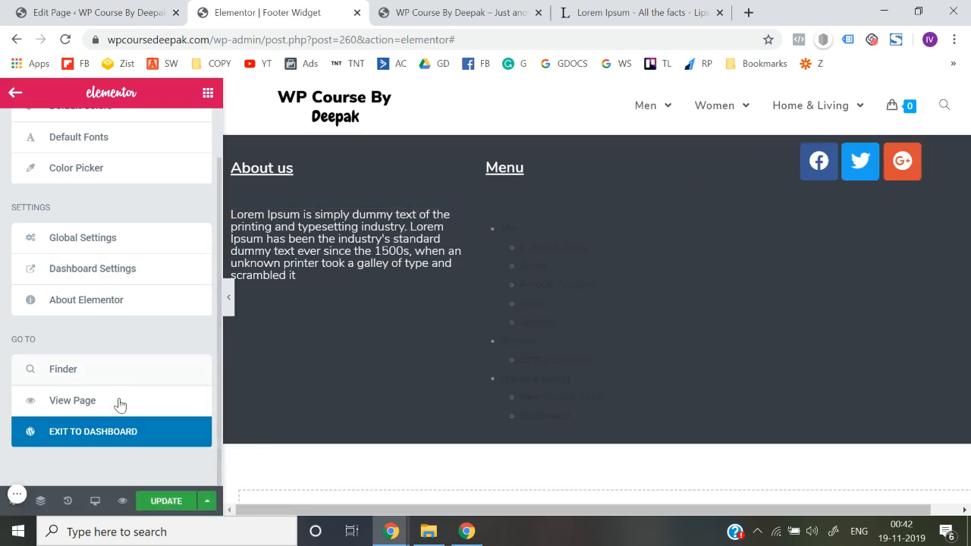
click(166, 501)
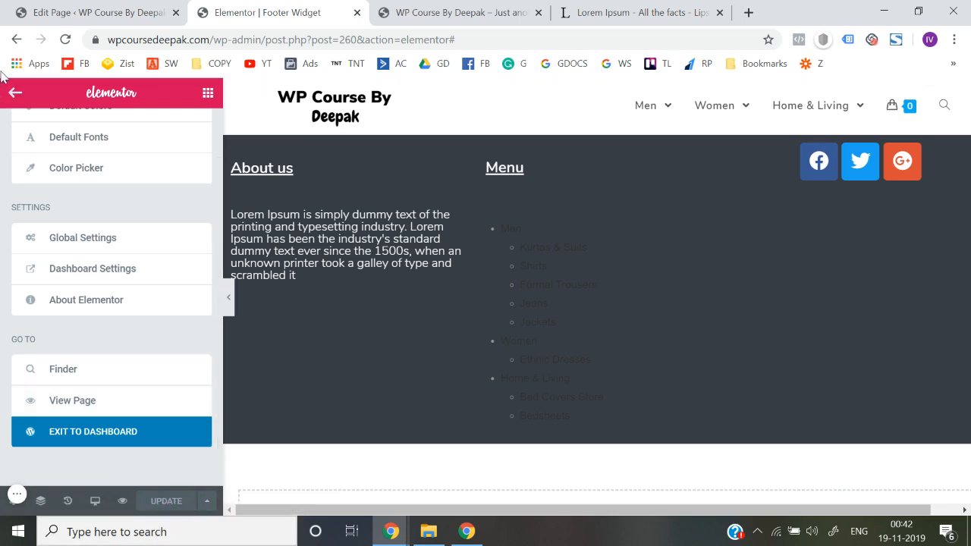
Exit to the template's edit page and view the published Footer Widget in a new tab
click(80, 446)
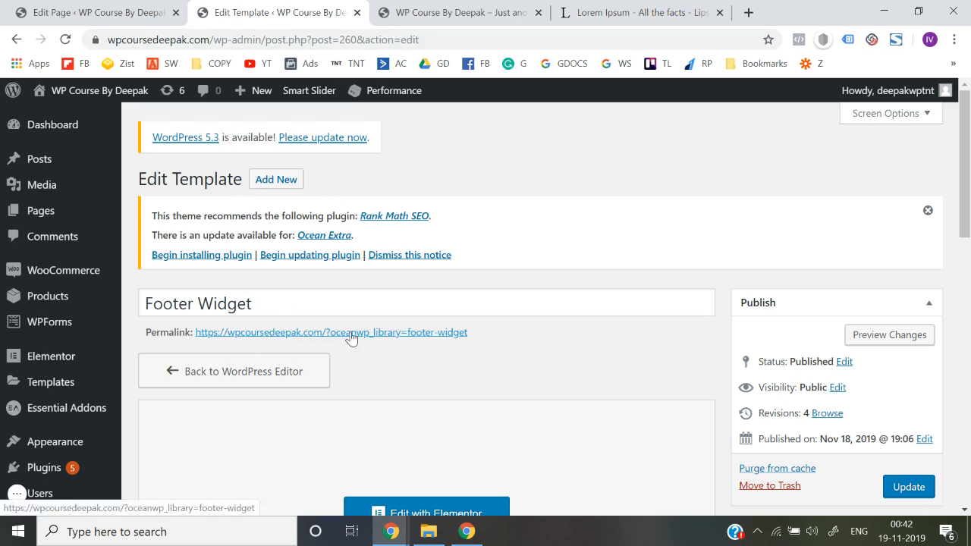
right_click(366, 330)
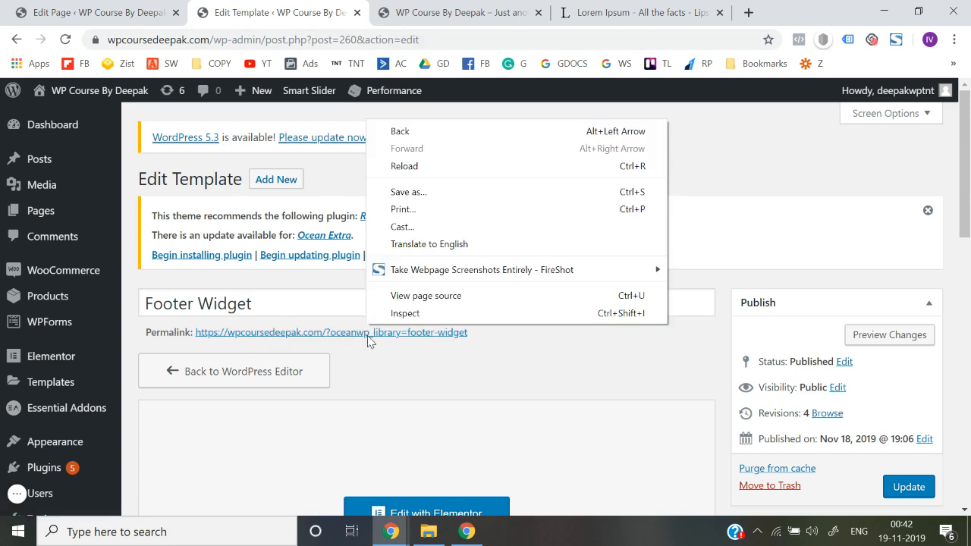
right_click(371, 333)
click(429, 347)
click(418, 7)
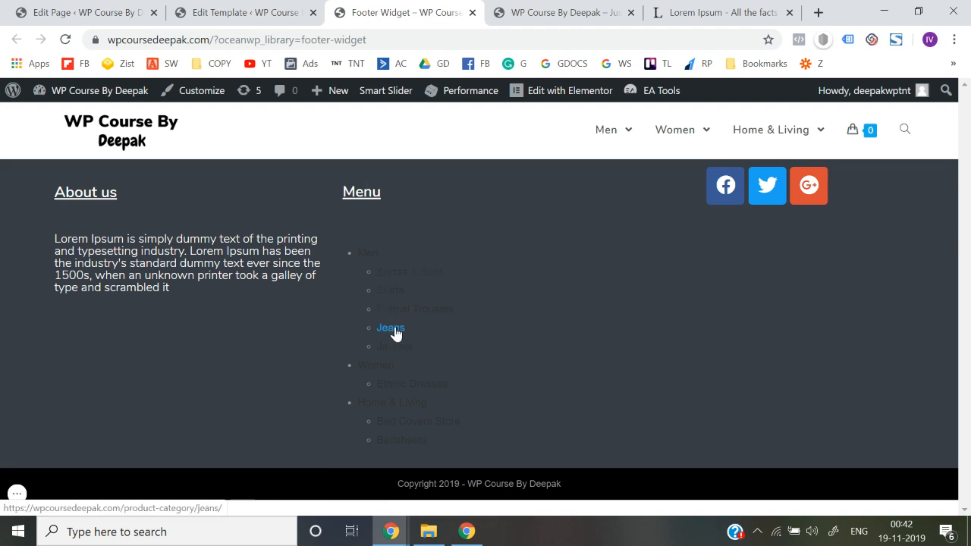
Open the site's menu management page and review the Header Menu's items and display locations
click(220, 10)
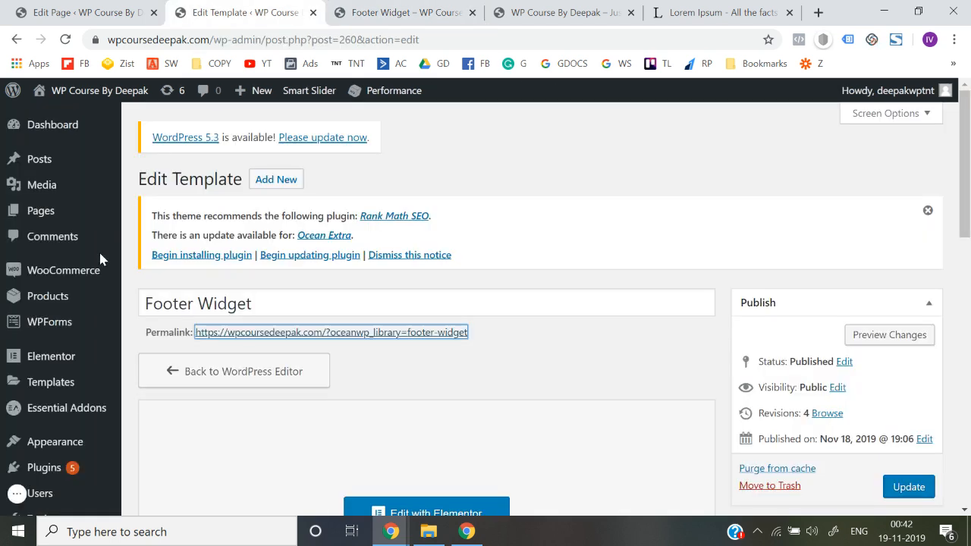
mouse_move(75, 319)
scroll(61, 403, down, 1)
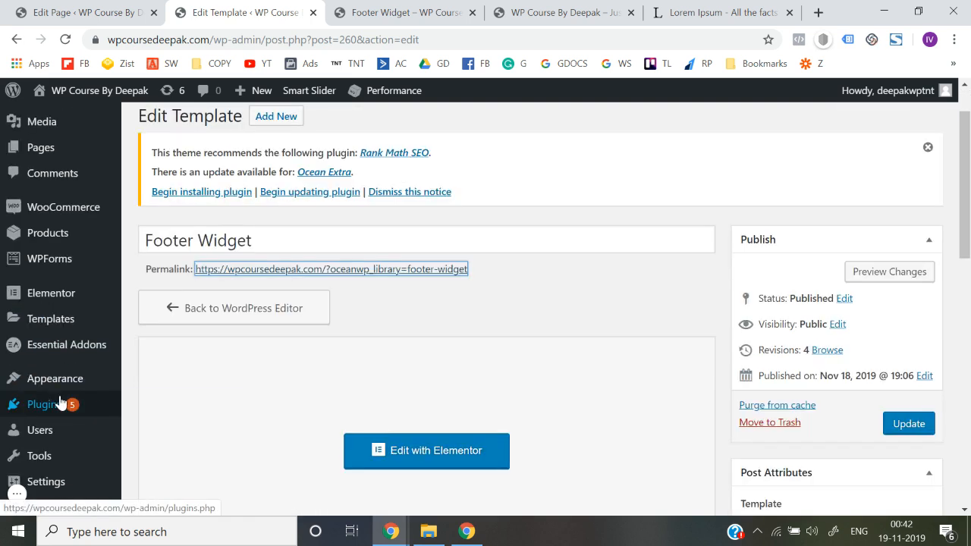
mouse_move(67, 388)
click(150, 411)
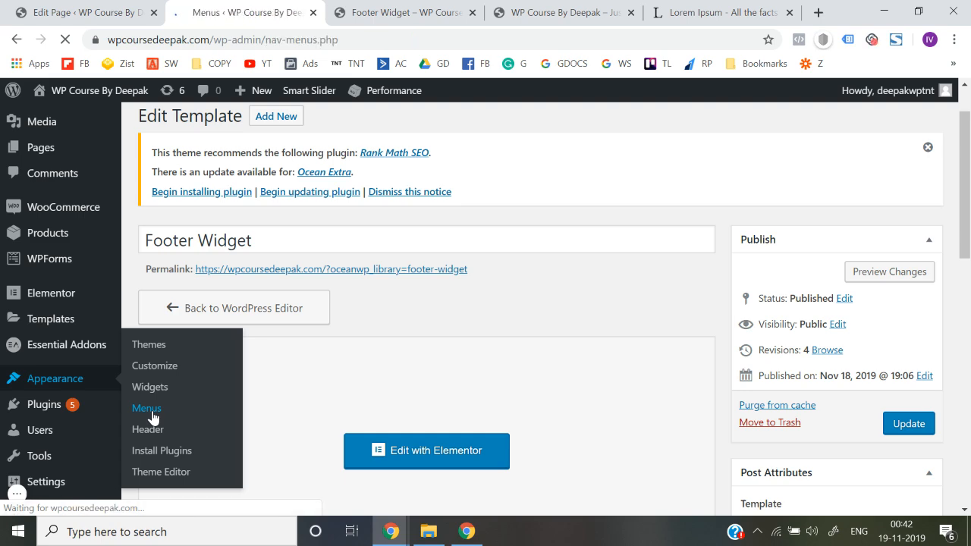
scroll(460, 414, down, 3)
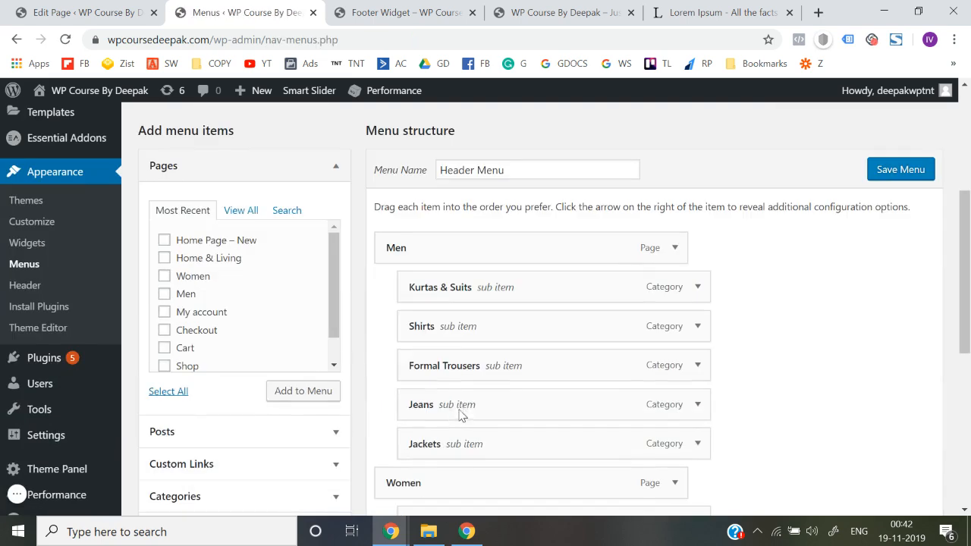
scroll(461, 414, down, 10)
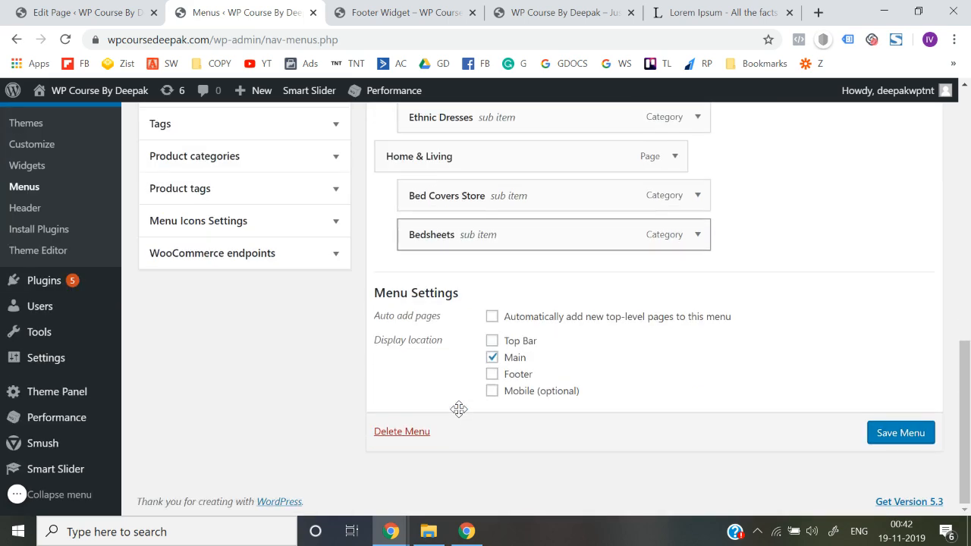
scroll(459, 410, up, 15)
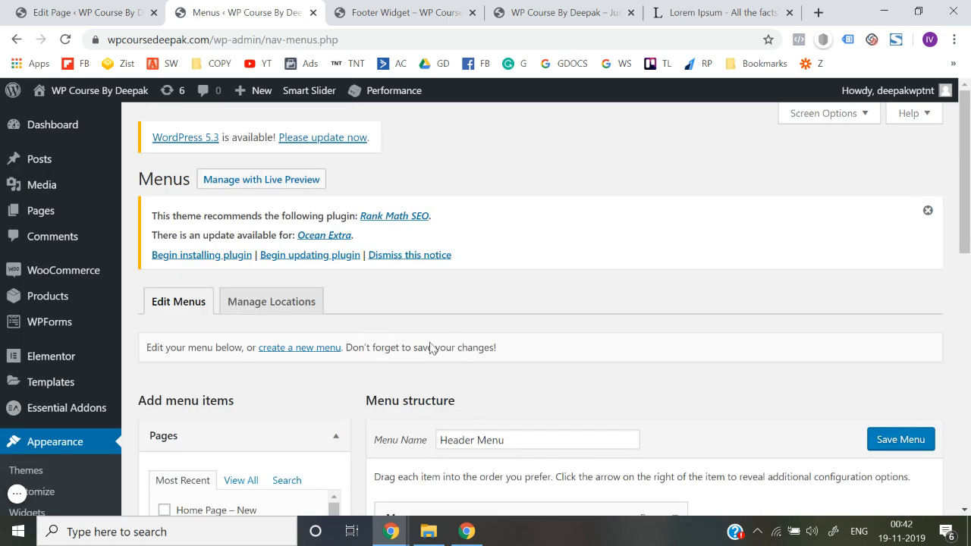
scroll(485, 379, down, 1)
Create a new navigation menu named Footer Widget Menu
click(307, 245)
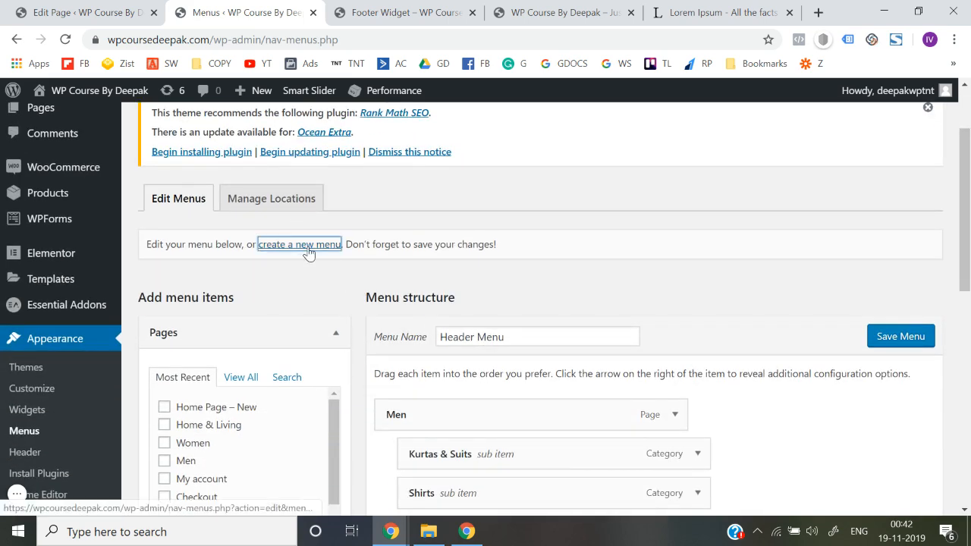
click(387, 13)
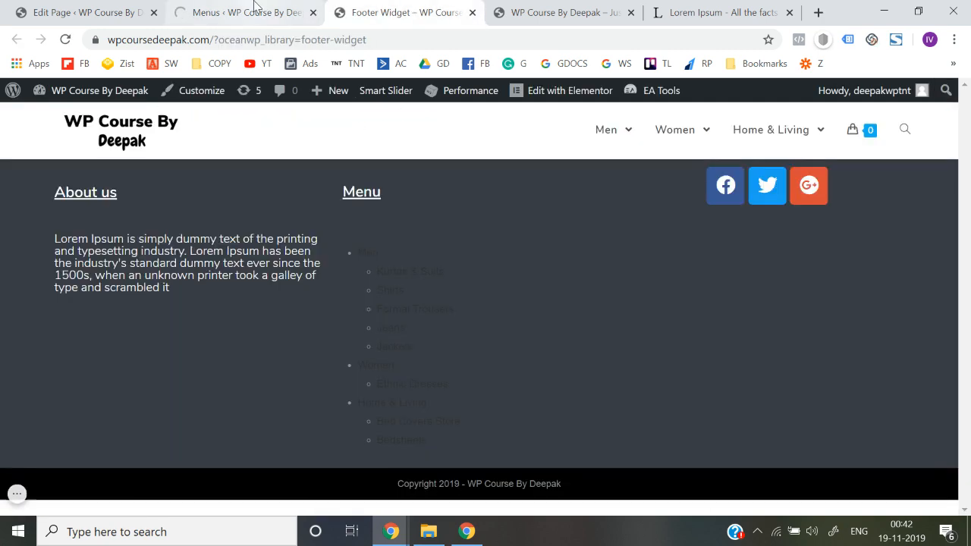
click(287, 11)
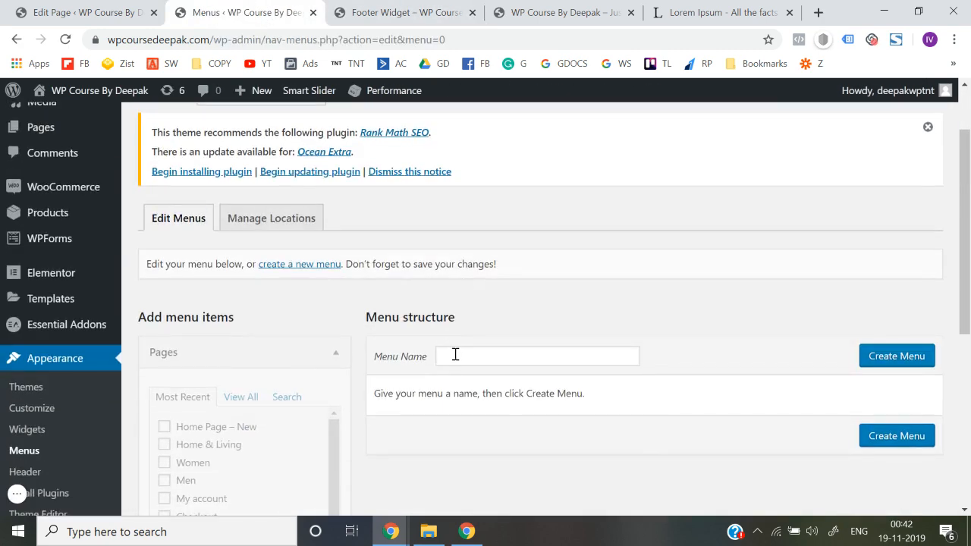
click(456, 354)
text(Foo)
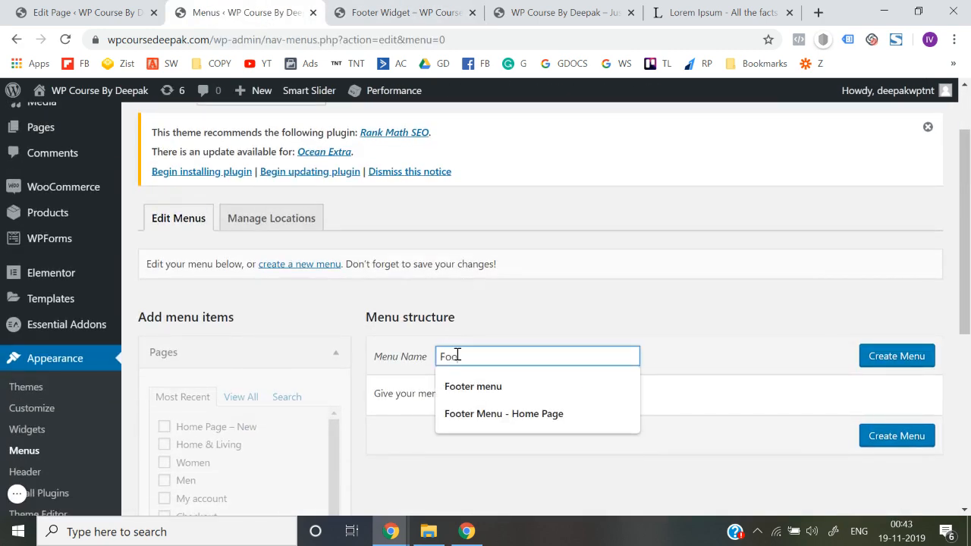
text(ter Widget Menu)
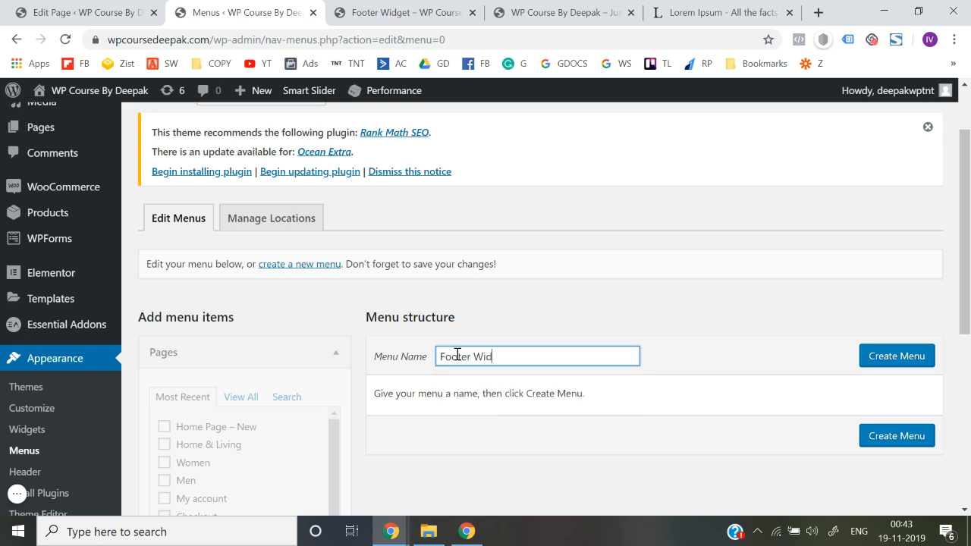
click(889, 363)
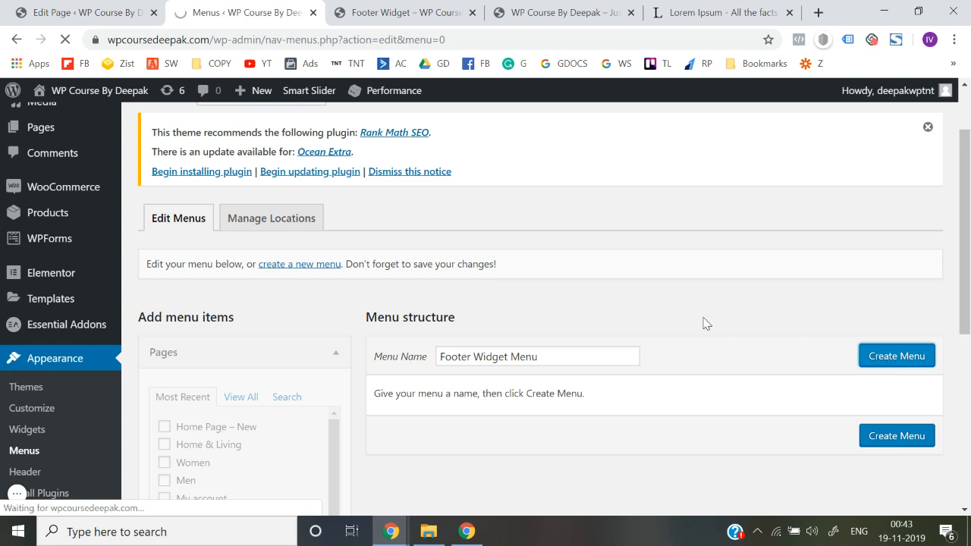
Add the Home & Living, Men and Women pages to the Footer Widget Menu and save it
scroll(706, 324, down, 2)
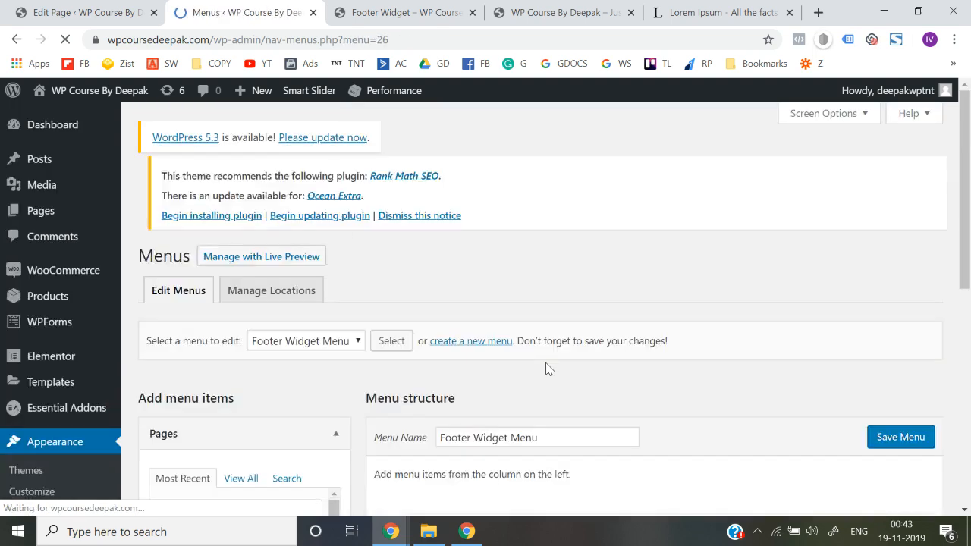
scroll(547, 368, down, 3)
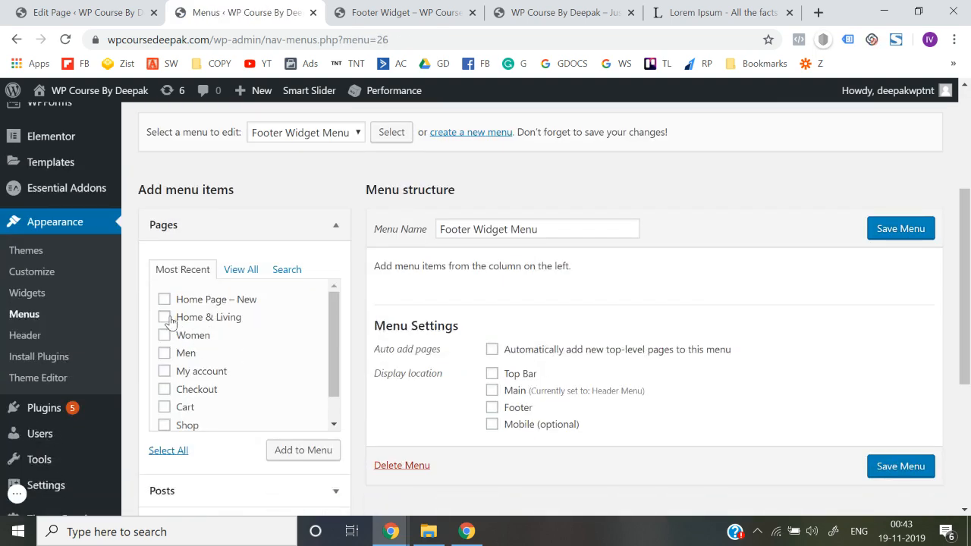
scroll(207, 380, down, 1)
scroll(207, 379, up, 1)
click(233, 345)
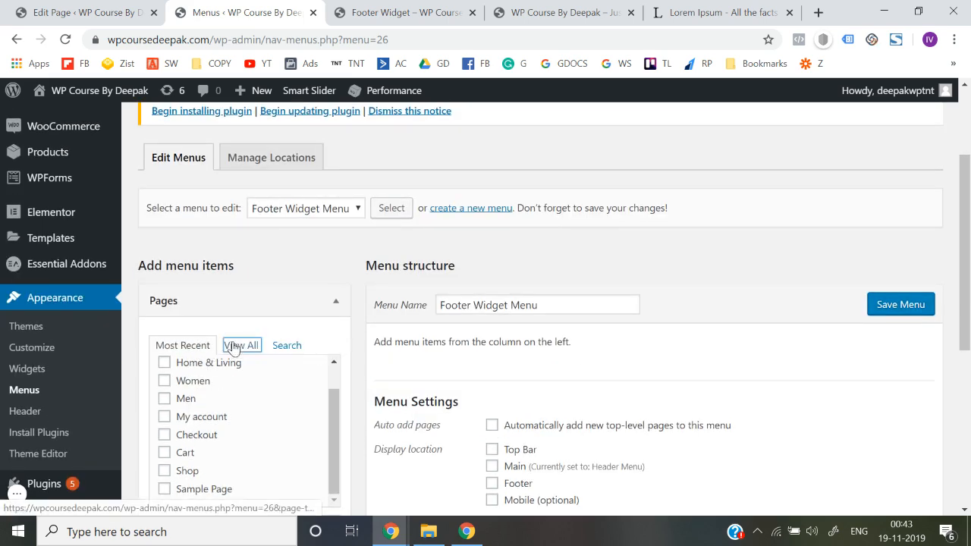
scroll(232, 346, down, 1)
click(164, 356)
click(164, 319)
scroll(164, 326, down, 1)
click(164, 389)
click(307, 428)
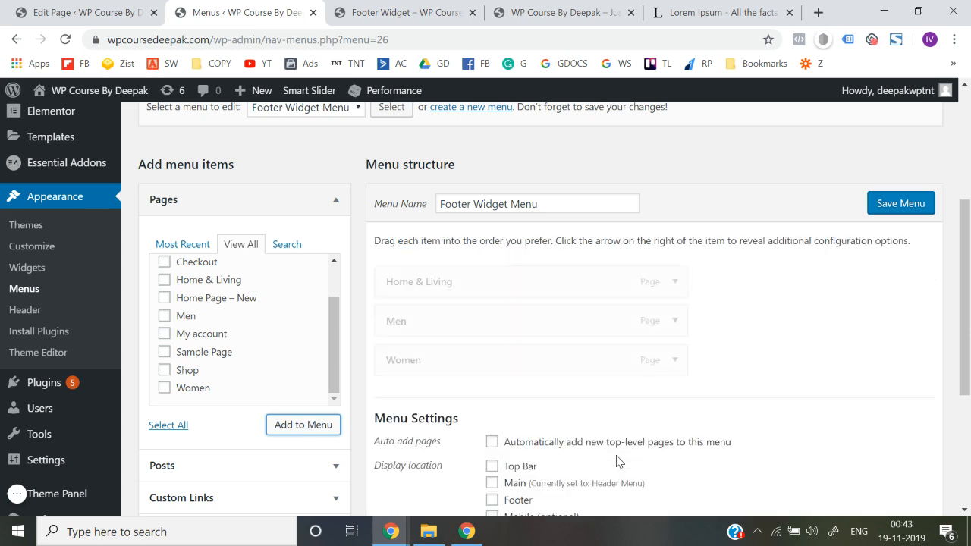
scroll(759, 464, down, 1)
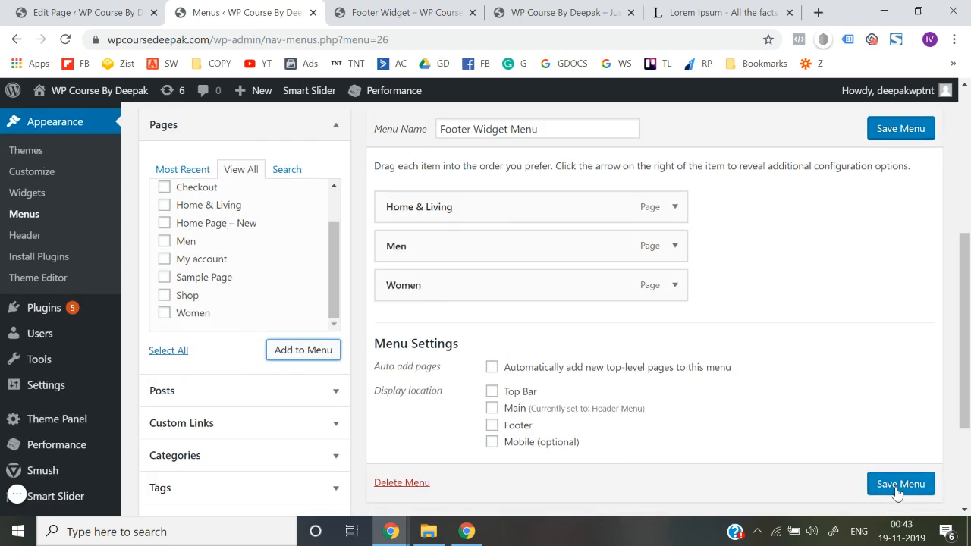
click(898, 492)
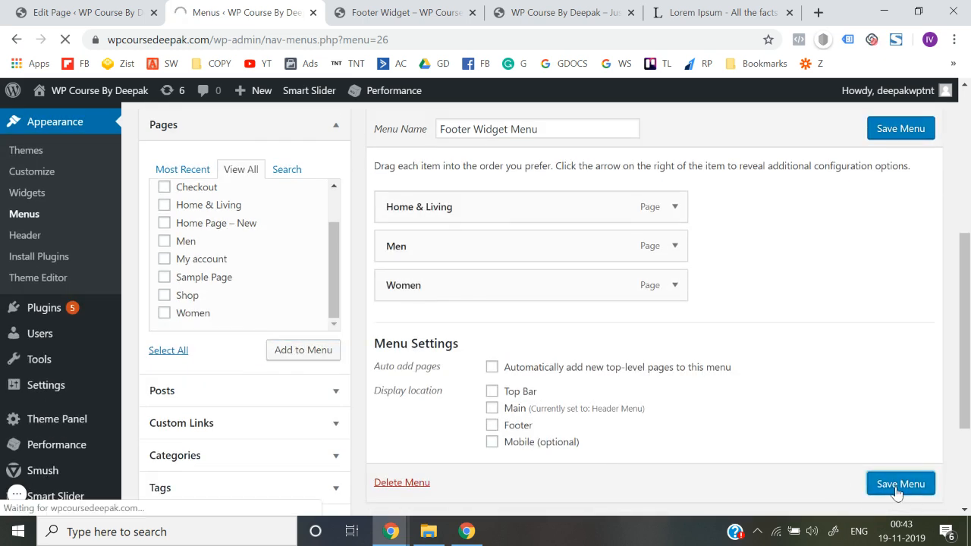
Reopen the Footer Widget template in Elementor, switch its Navigation Menu widget to Footer Widget Menu, and save the template
click(455, 12)
click(250, 12)
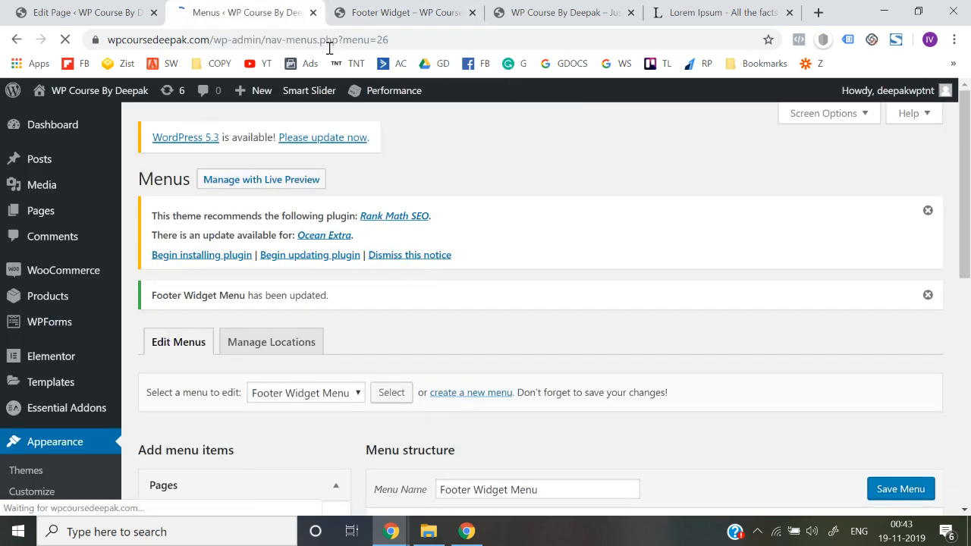
click(440, 11)
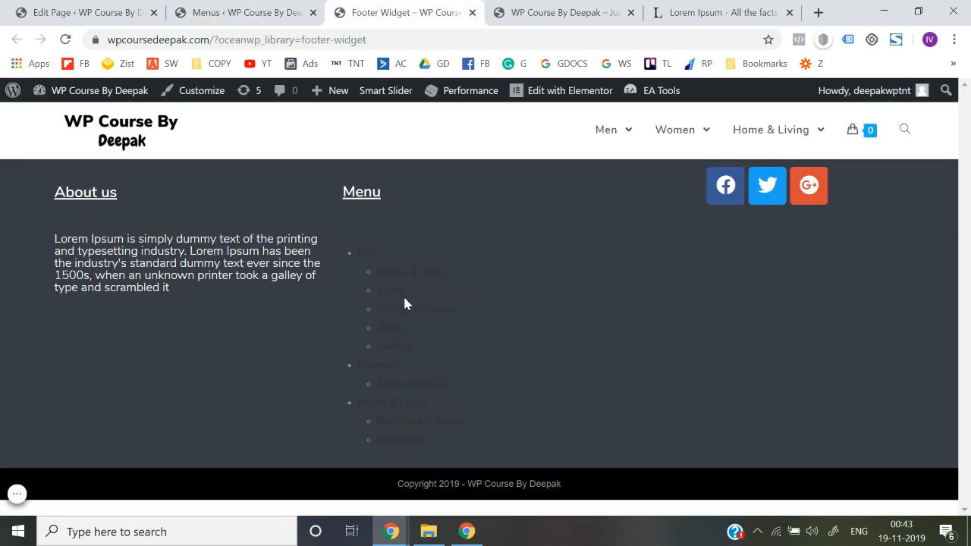
click(565, 90)
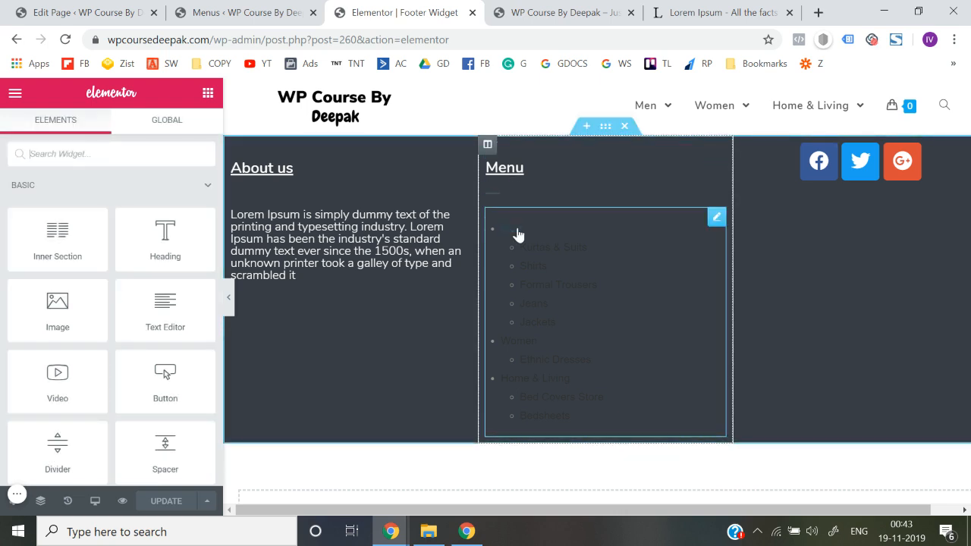
click(518, 234)
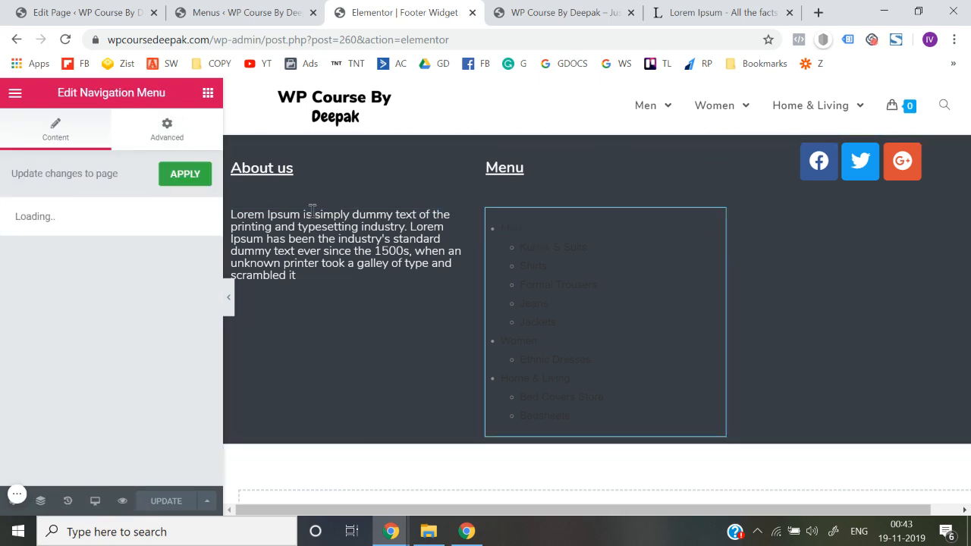
click(118, 300)
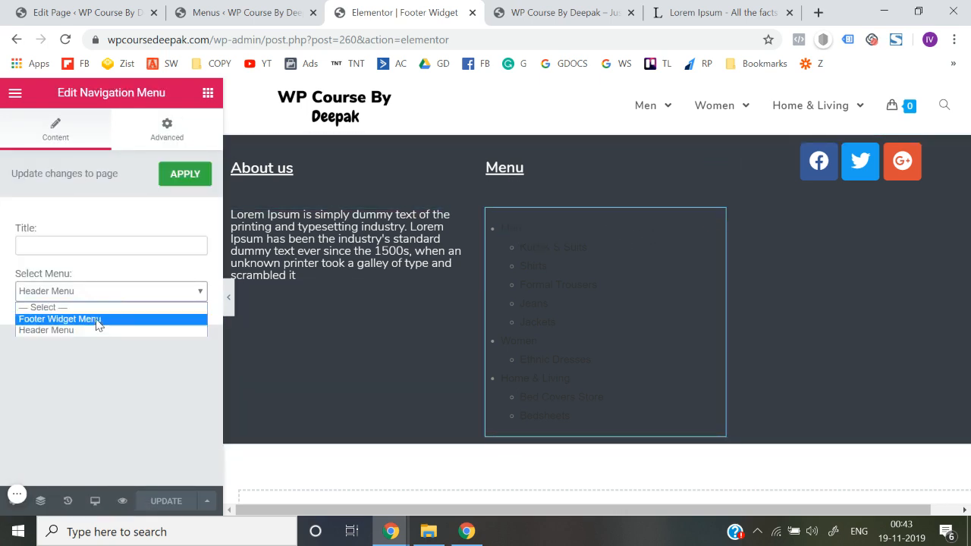
click(90, 321)
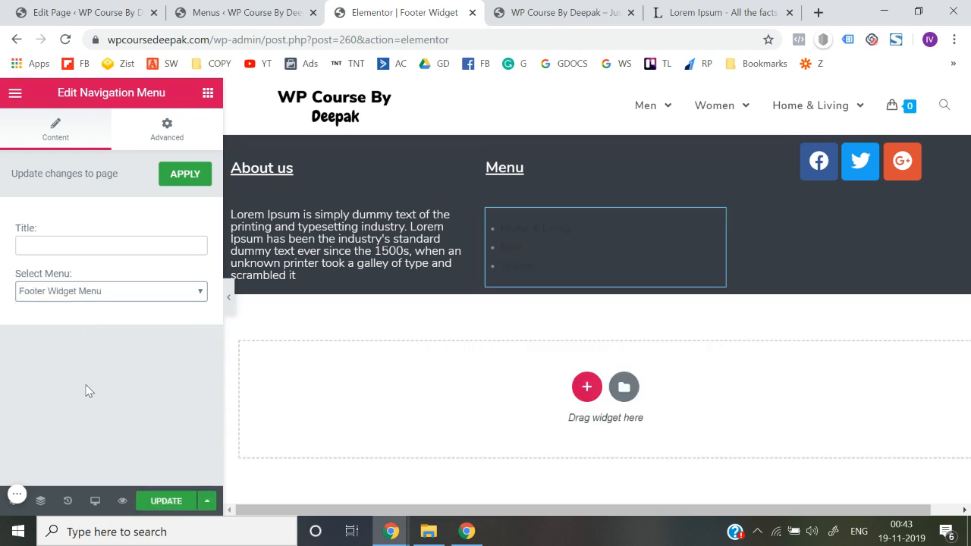
click(164, 501)
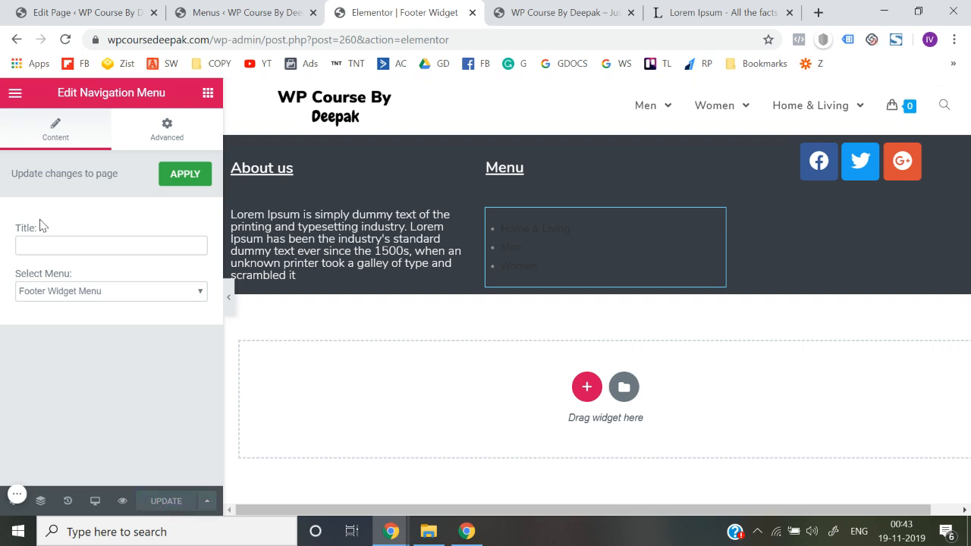
Exit the Elementor editor and check the published Footer Widget page with its shorter menu in a new tab
click(14, 94)
scroll(41, 238, down, 2)
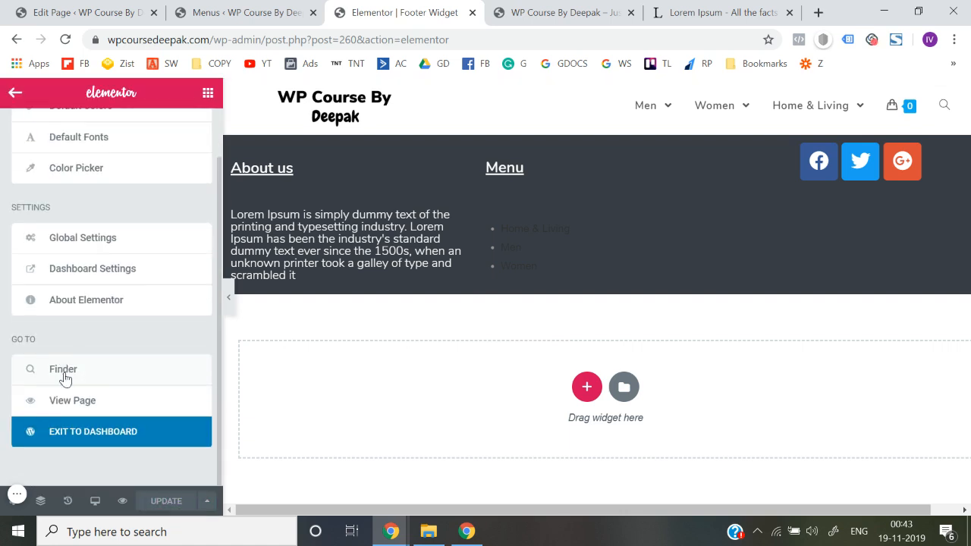
click(78, 442)
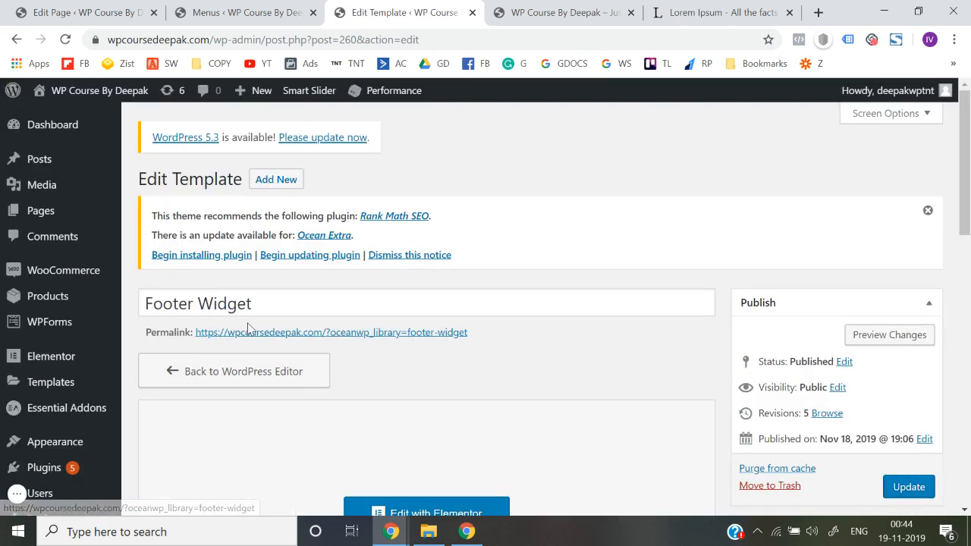
right_click(257, 333)
click(269, 342)
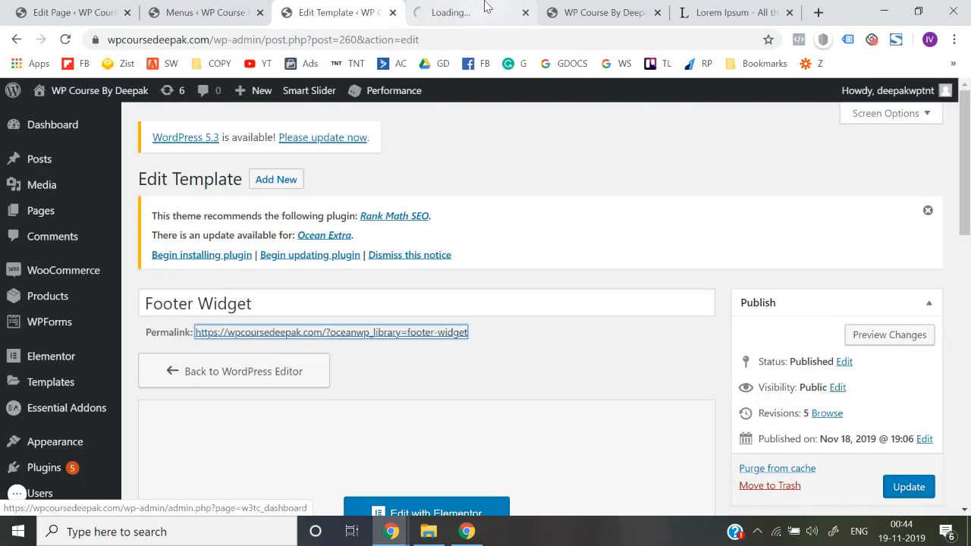
click(486, 6)
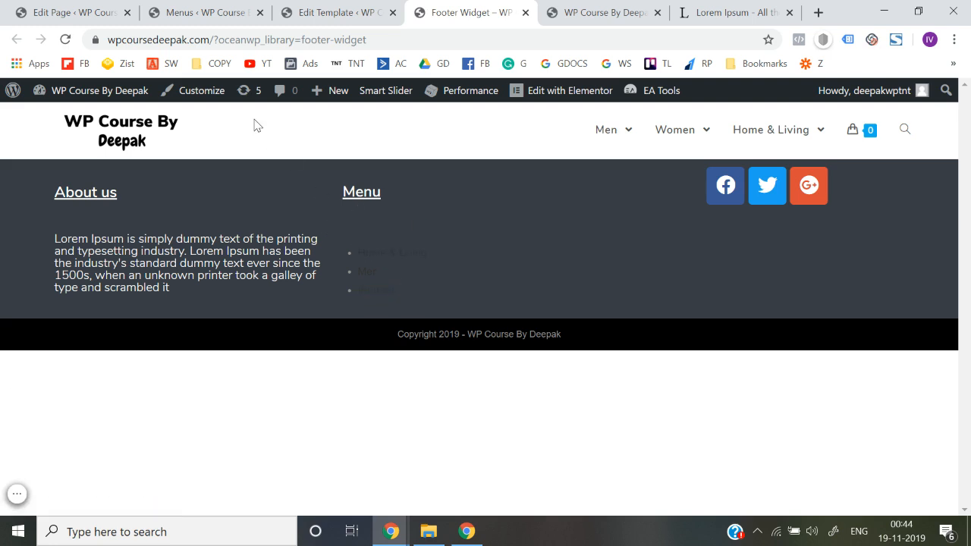
Open the theme Customizer from the published Footer Widget page
click(202, 97)
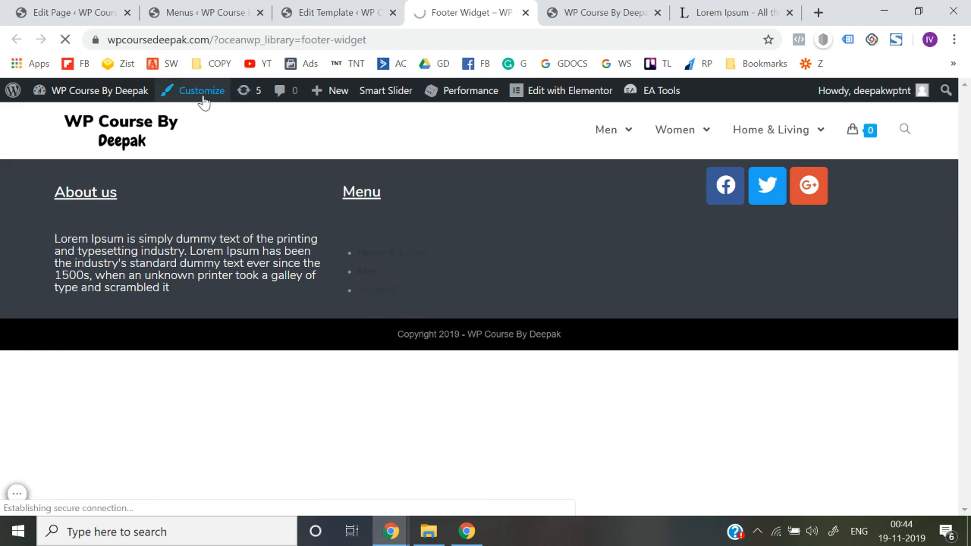
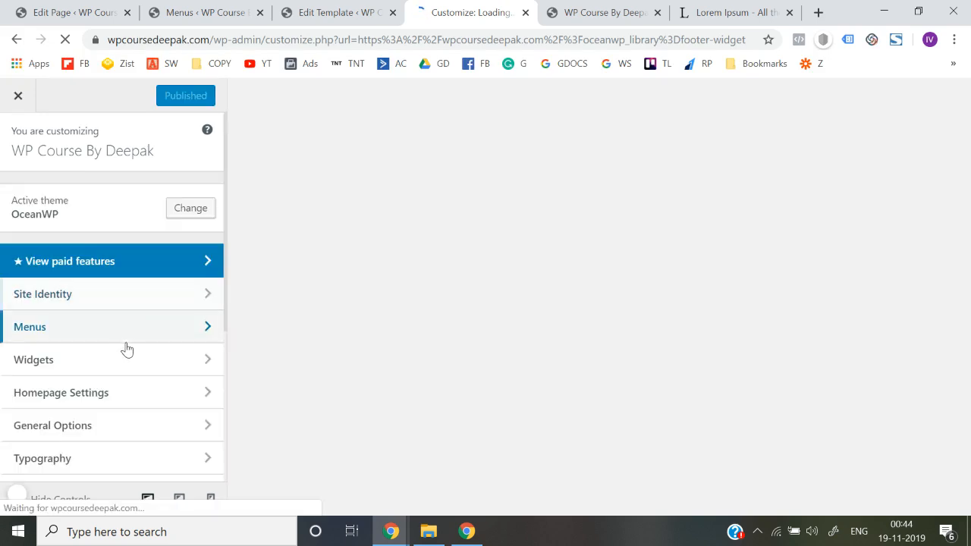
Look through the Customizer sections and check the Widgets section for editable widget areas on this page
scroll(127, 349, down, 3)
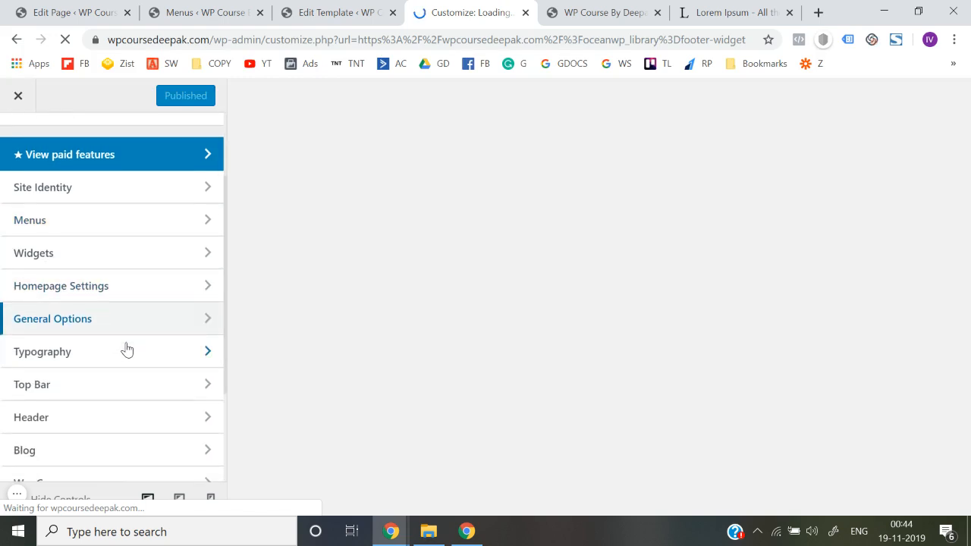
scroll(127, 349, down, 3)
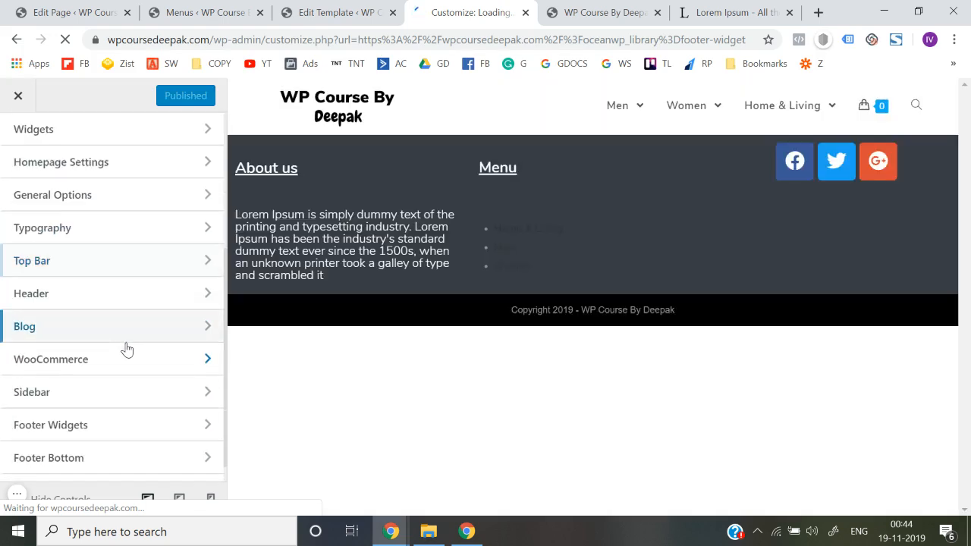
scroll(116, 341, down, 1)
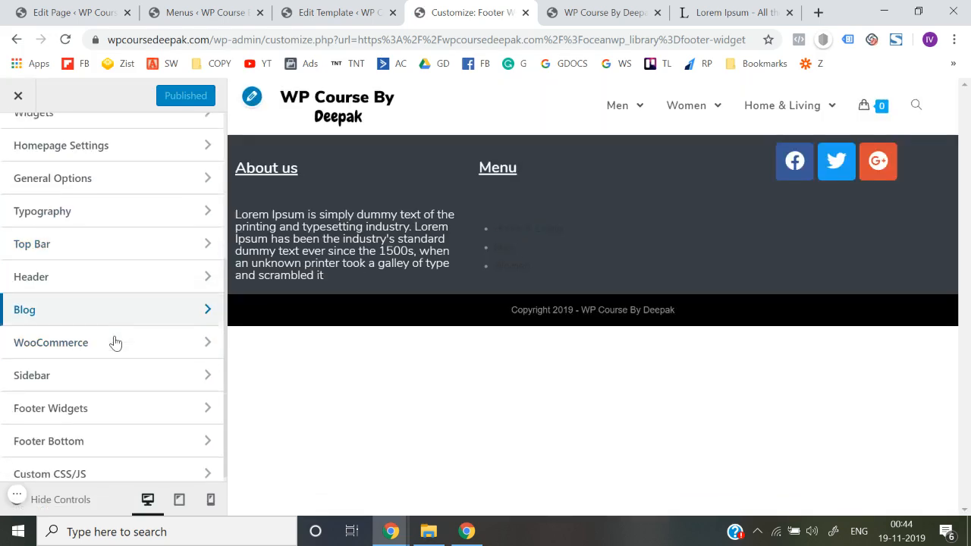
scroll(115, 343, up, 1)
scroll(115, 342, up, 4)
scroll(113, 341, down, 5)
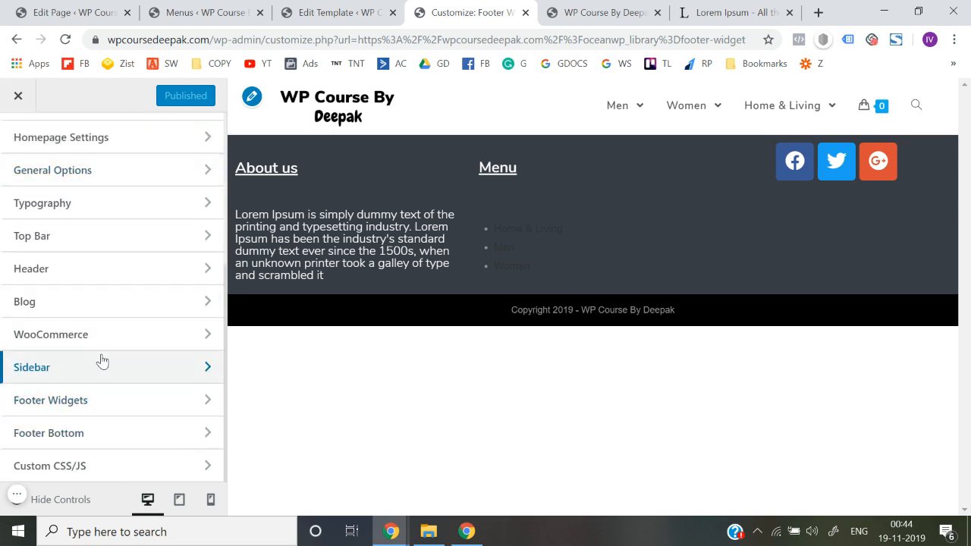
scroll(104, 228, up, 5)
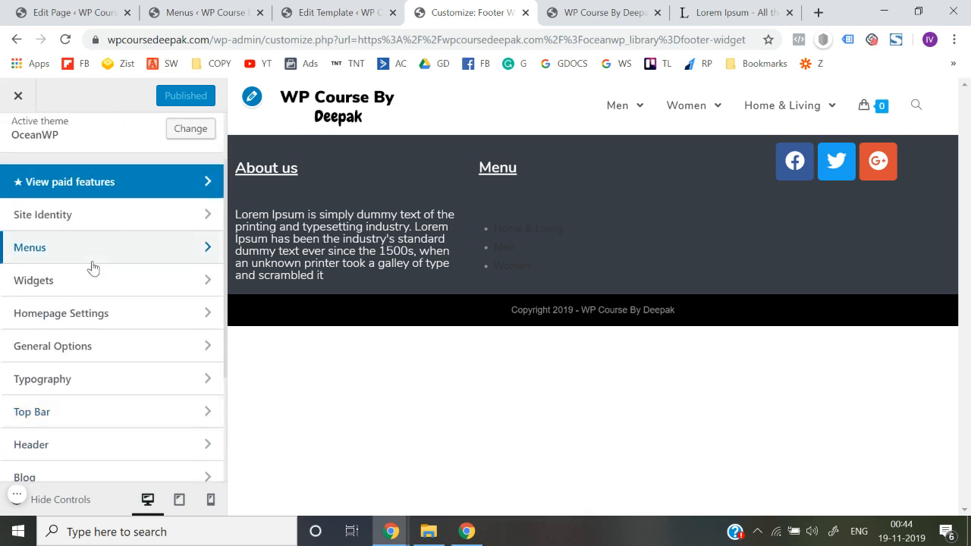
scroll(91, 267, down, 2)
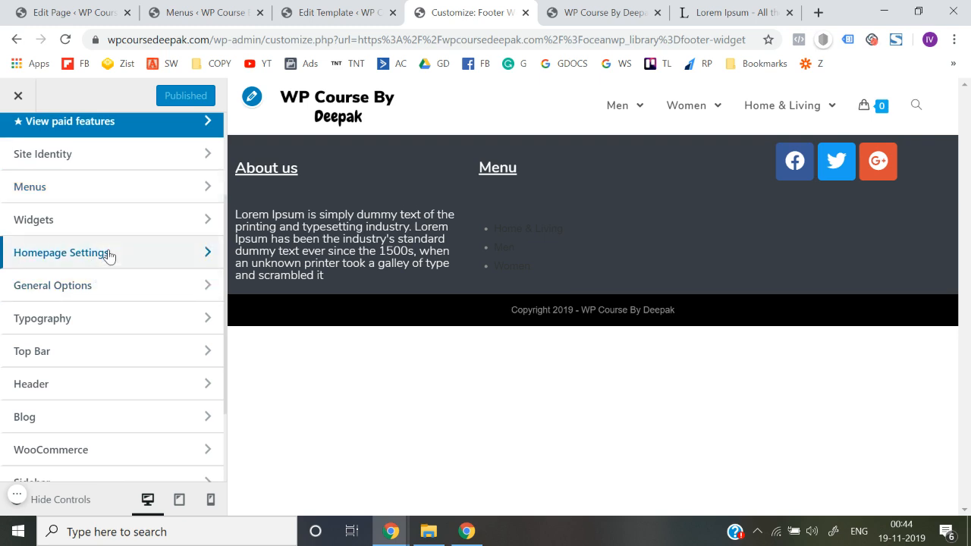
scroll(106, 258, down, 1)
click(102, 207)
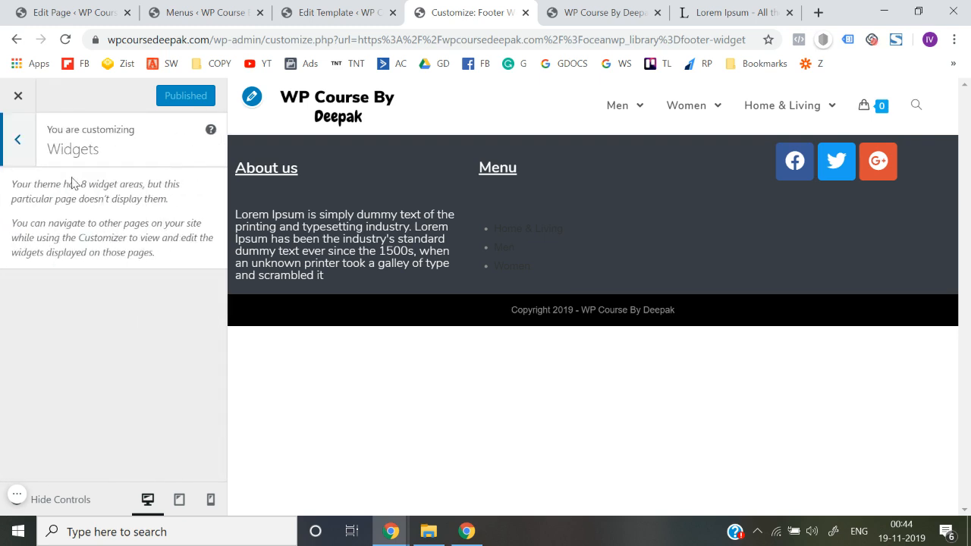
click(24, 154)
Examine the color, site background and link color settings in General Styling within General Options
scroll(72, 268, down, 1)
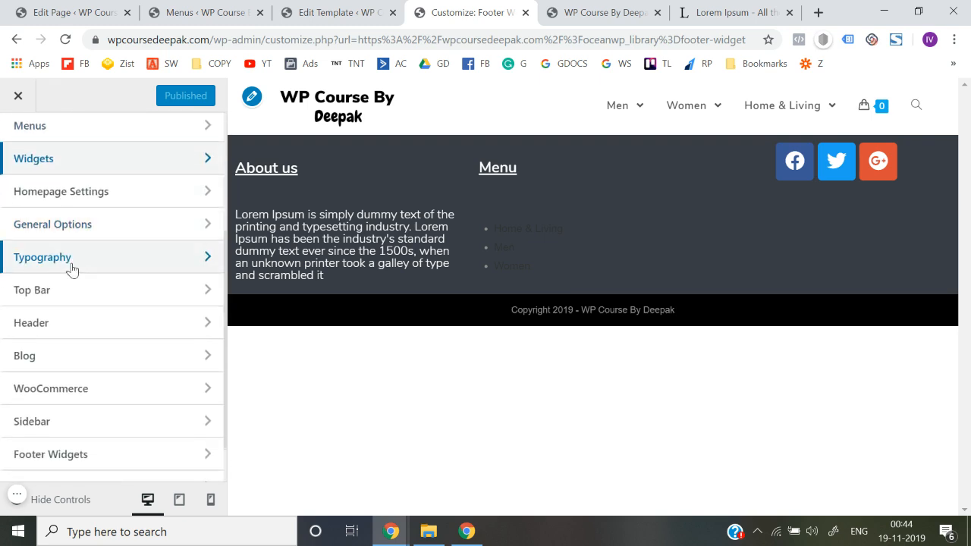
click(83, 238)
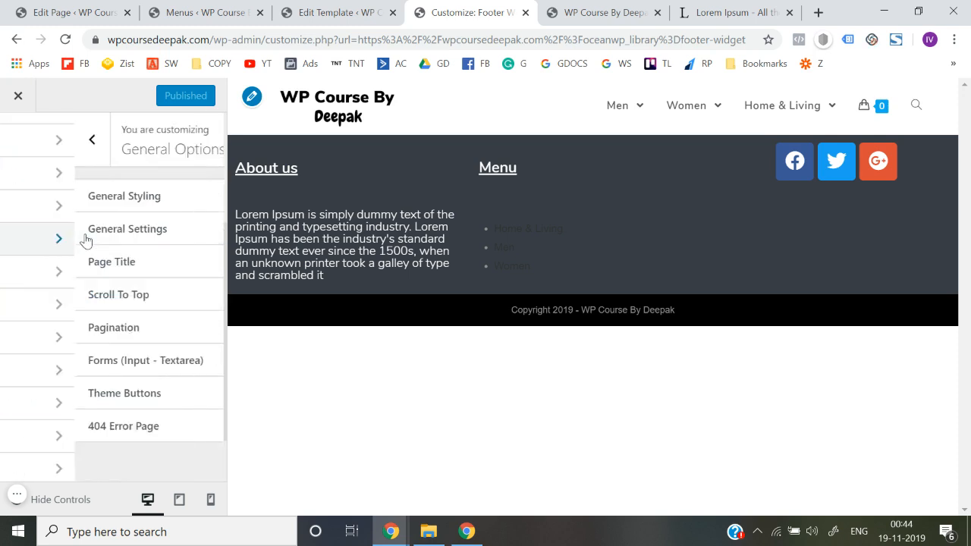
click(80, 197)
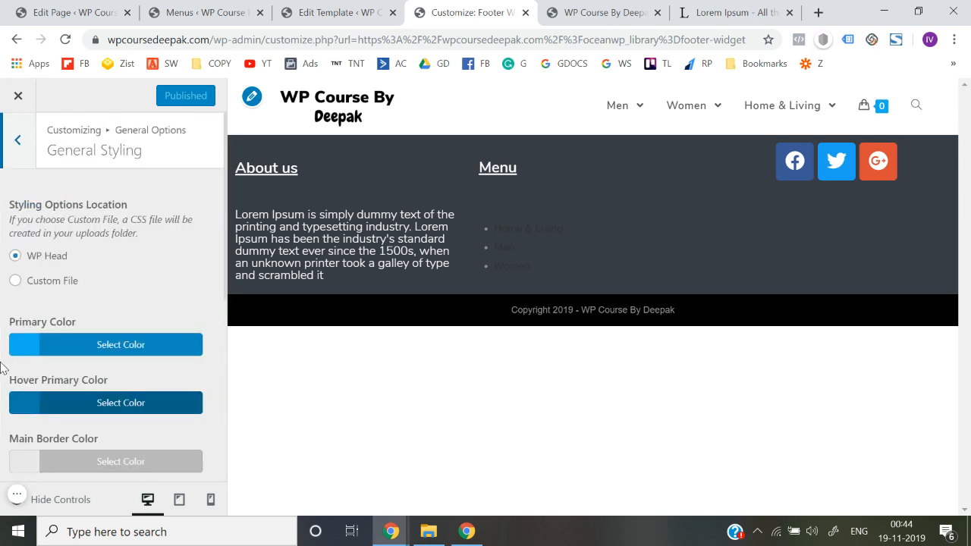
scroll(1, 367, down, 2)
scroll(1, 367, down, 5)
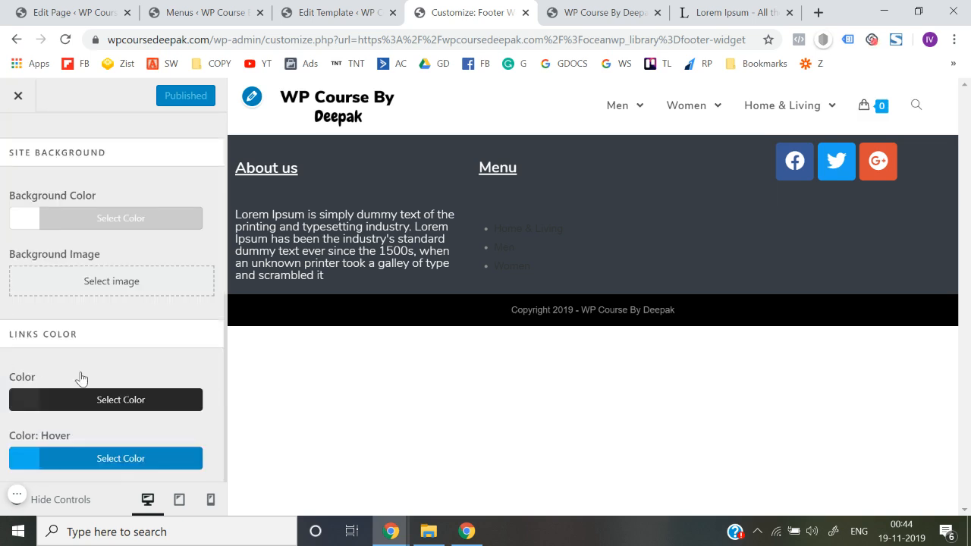
scroll(81, 377, up, 7)
click(16, 141)
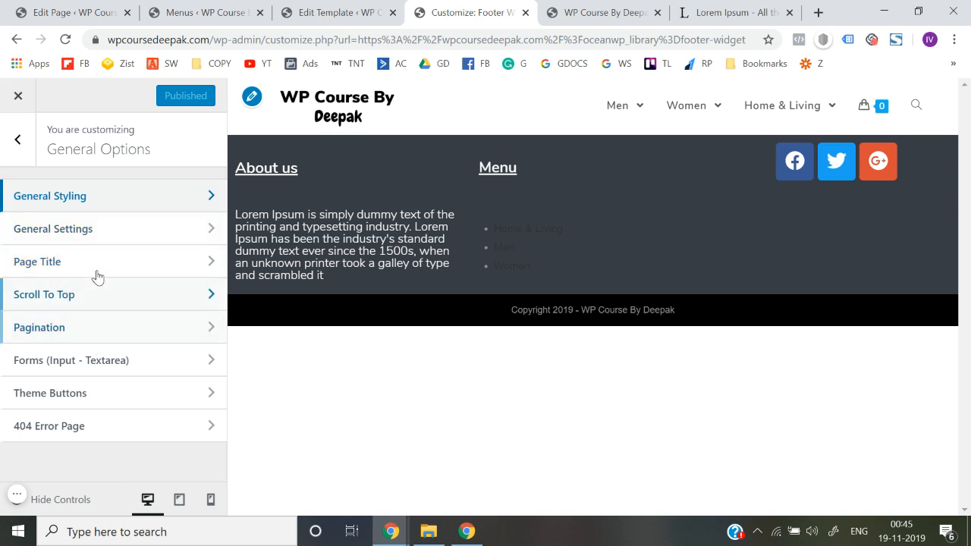
click(18, 151)
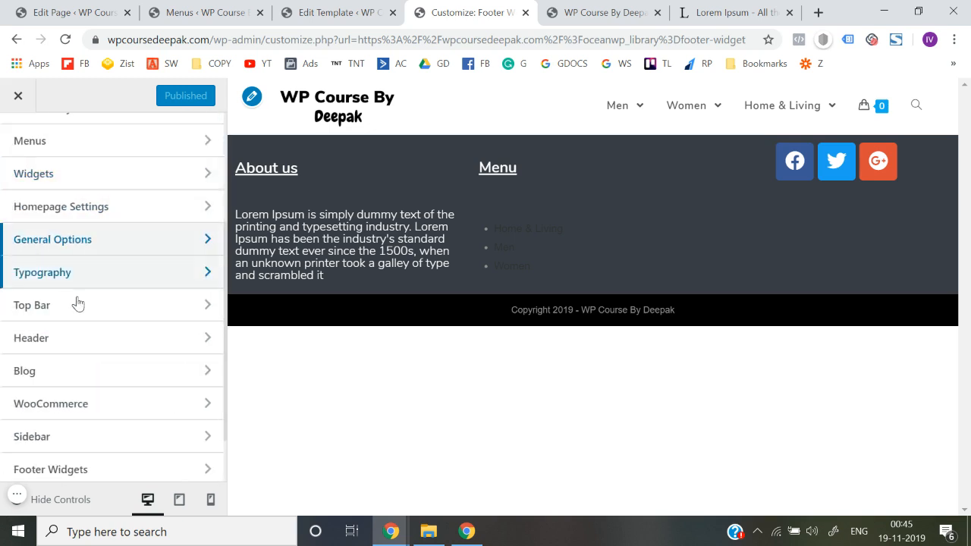
Enable footer widgets in the Customizer's Footer Widgets section
scroll(78, 304, down, 2)
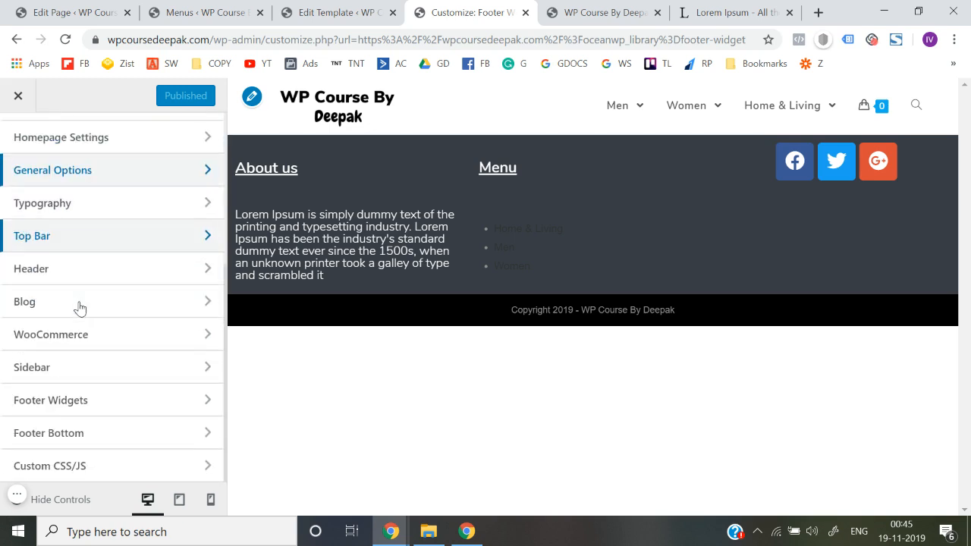
click(87, 409)
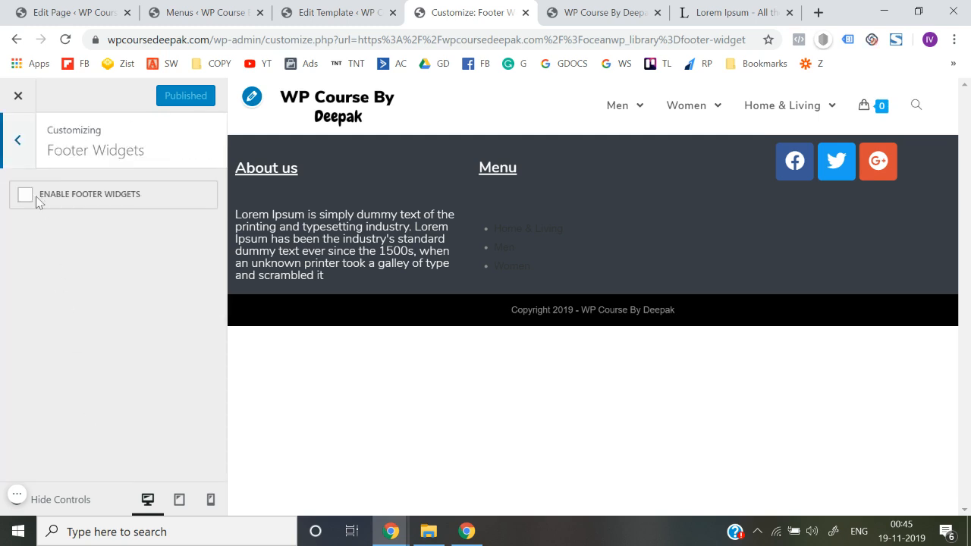
click(18, 141)
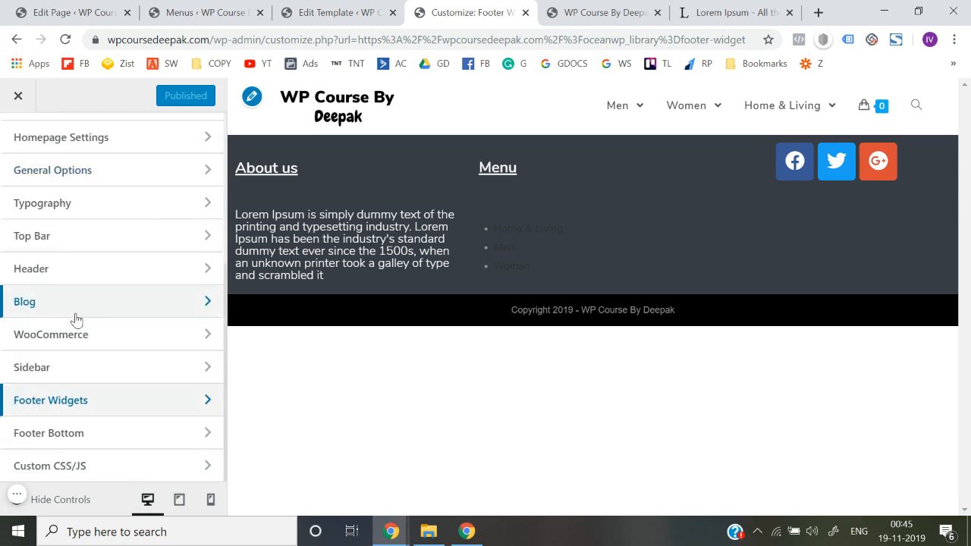
click(71, 400)
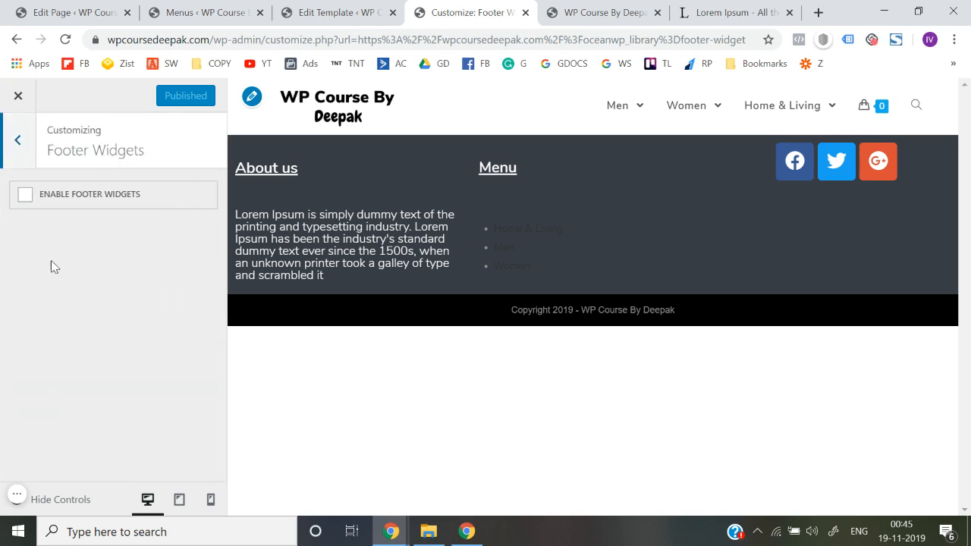
click(26, 197)
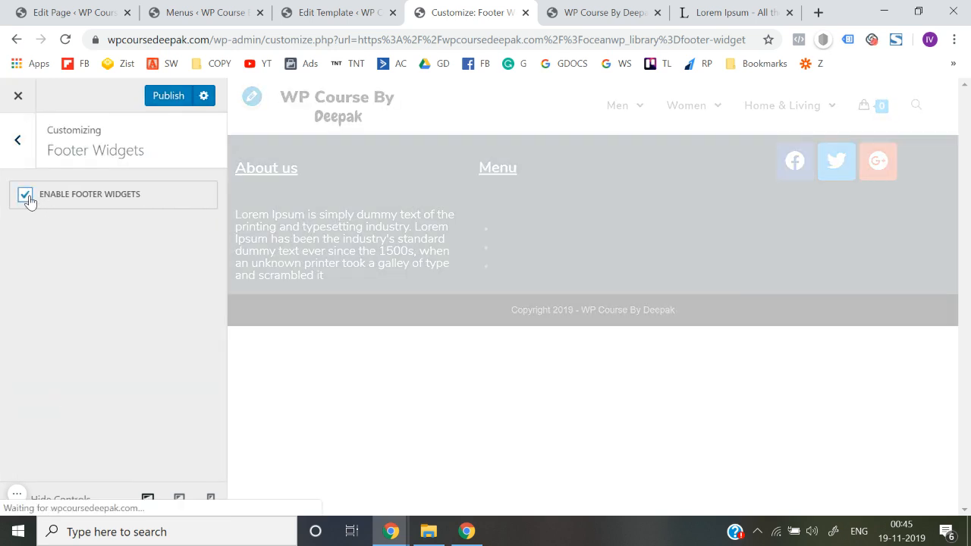
Assign the Footer Widget template to the site's footer widgets area
scroll(2, 374, down, 4)
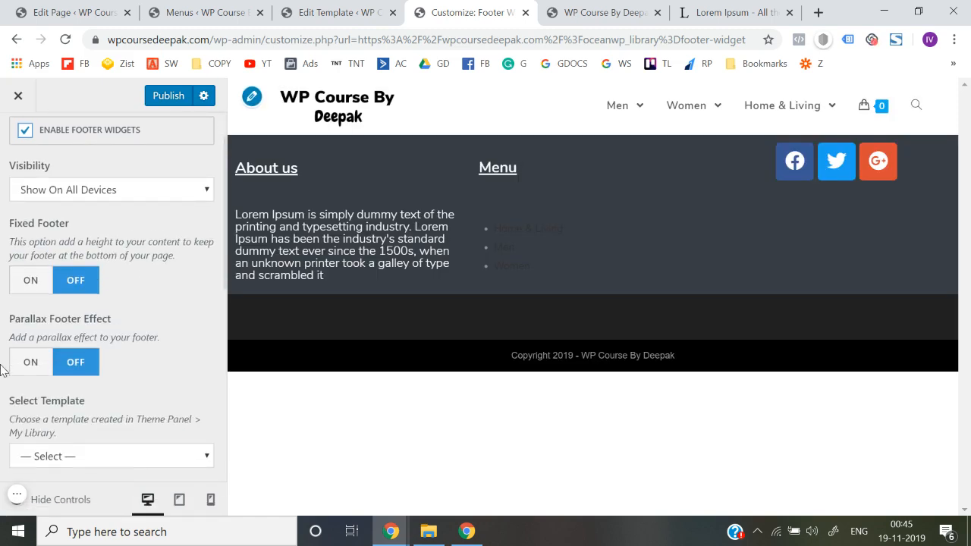
scroll(3, 374, down, 2)
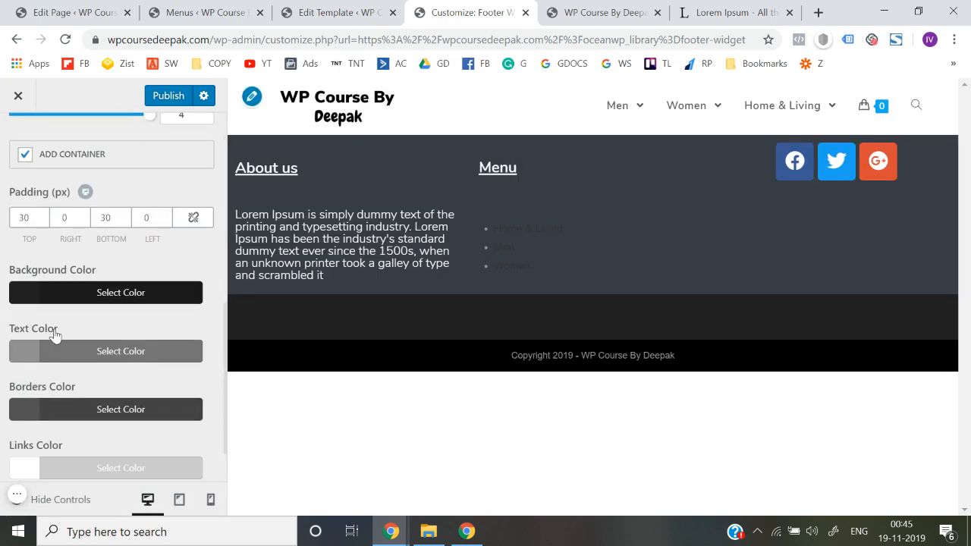
scroll(54, 330, up, 3)
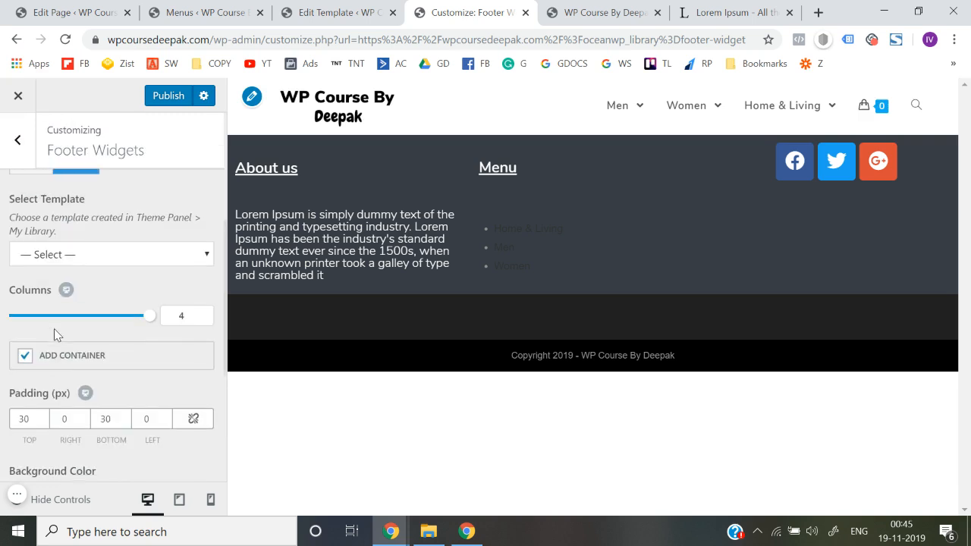
click(102, 258)
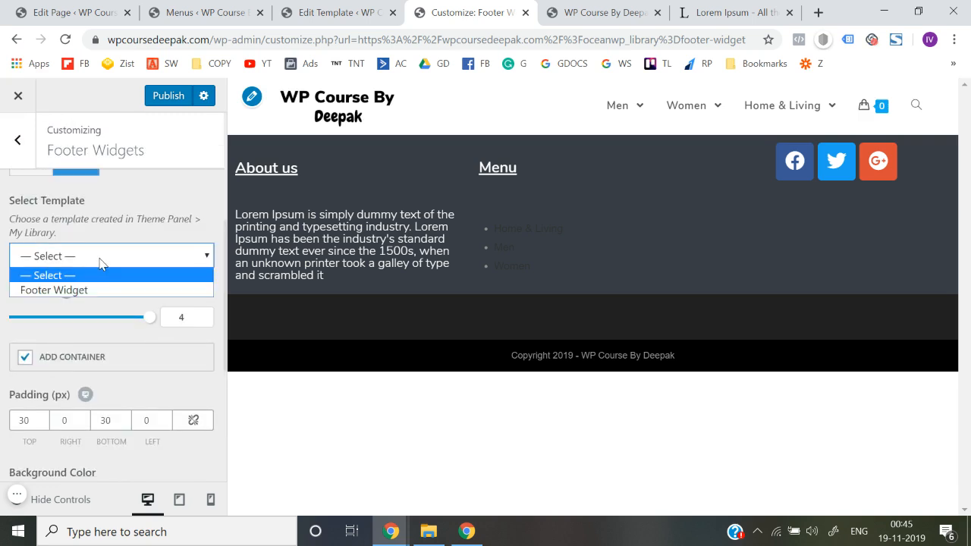
click(75, 291)
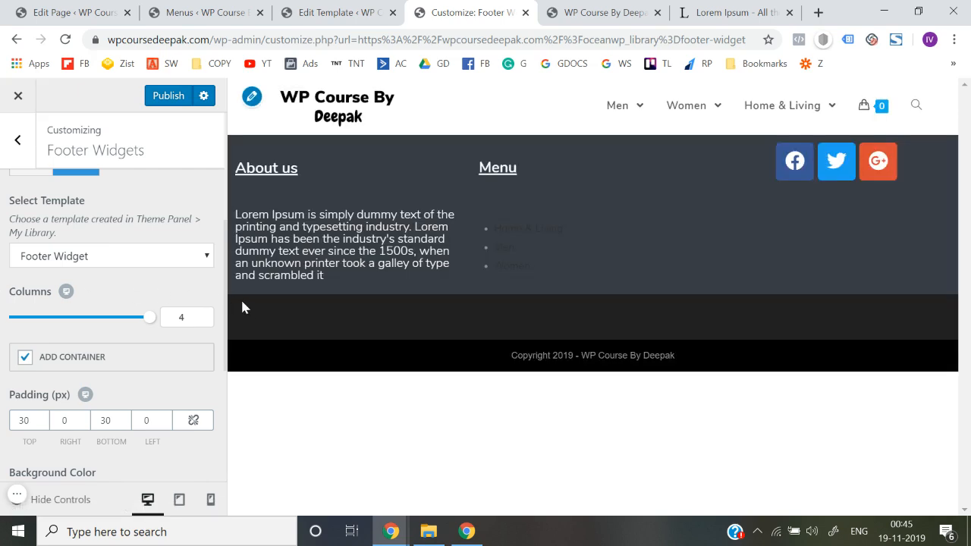
Review the Footer Widgets settings for visibility, fixed footer, parallax effect, columns, container, padding and colors
scroll(58, 293, up, 5)
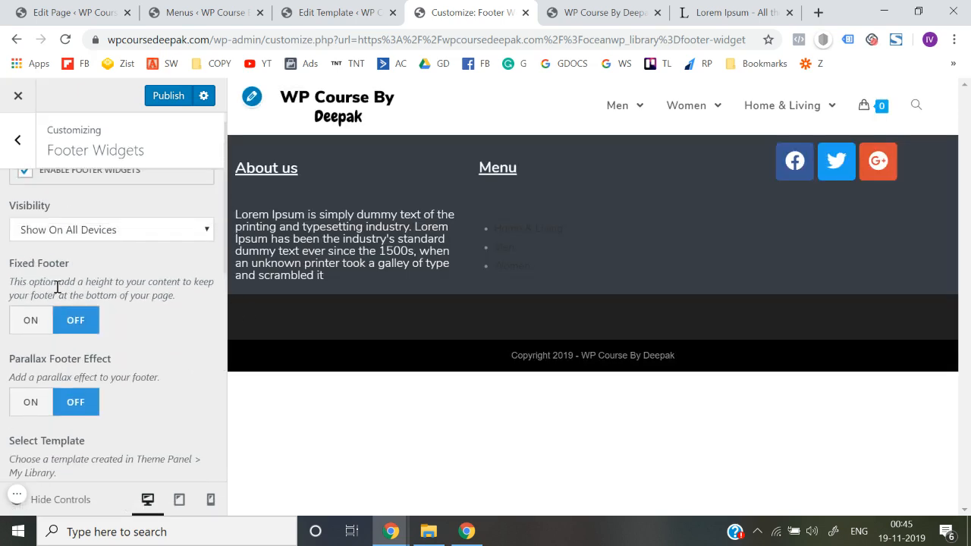
scroll(57, 292, up, 2)
scroll(58, 288, down, 1)
scroll(58, 287, up, 1)
scroll(58, 287, down, 2)
scroll(58, 289, up, 1)
scroll(58, 293, down, 5)
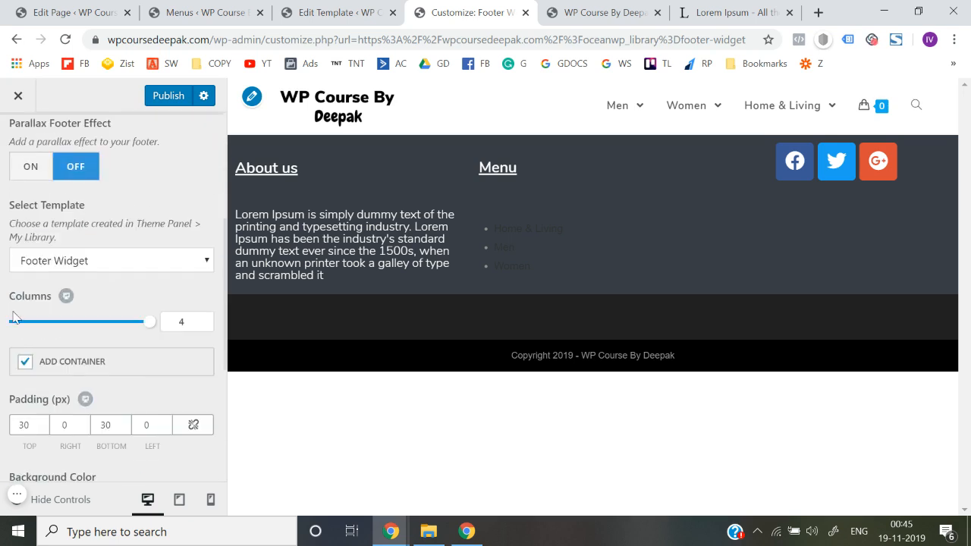
scroll(27, 368, down, 2)
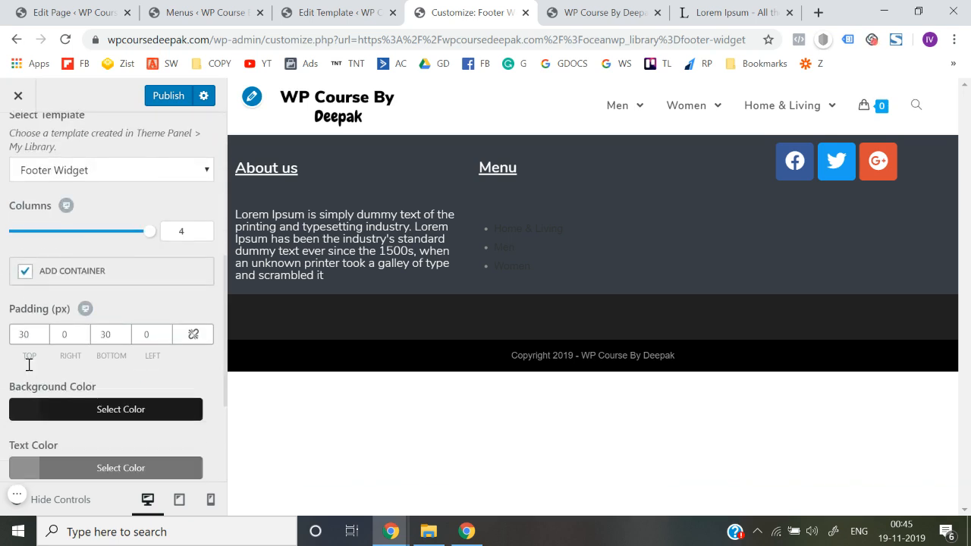
scroll(91, 418, down, 2)
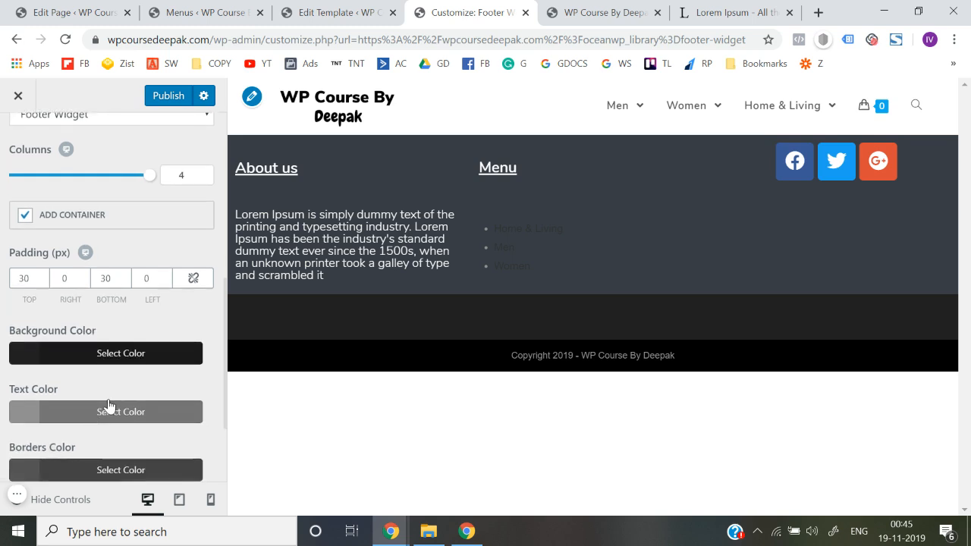
Try several preset swatches for the footer widgets' text color and settle on purple #8224e3
scroll(92, 418, down, 1)
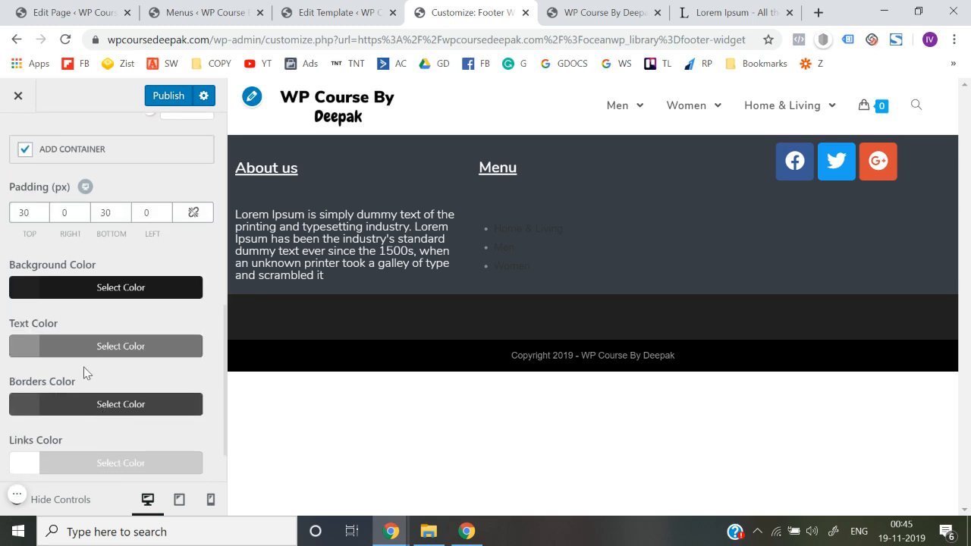
click(72, 351)
scroll(79, 392, down, 2)
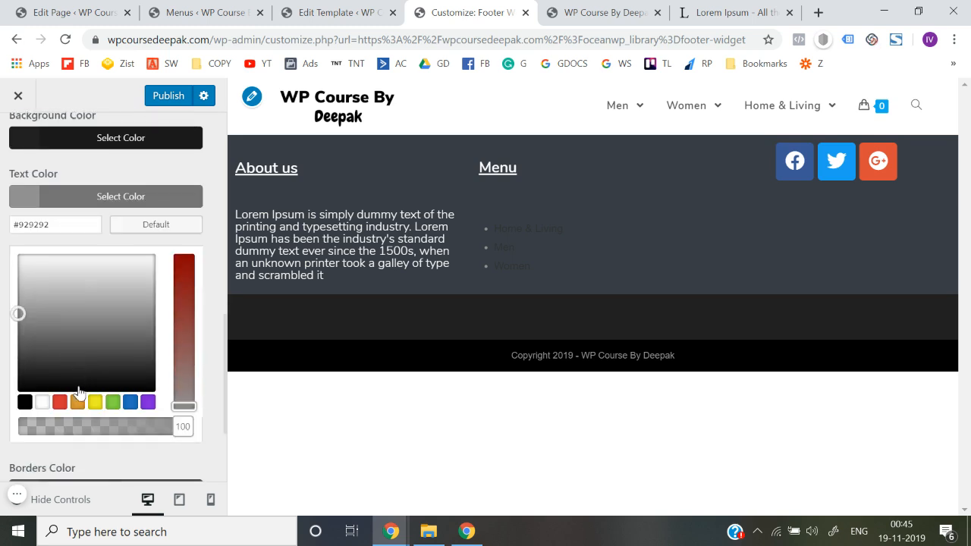
click(80, 404)
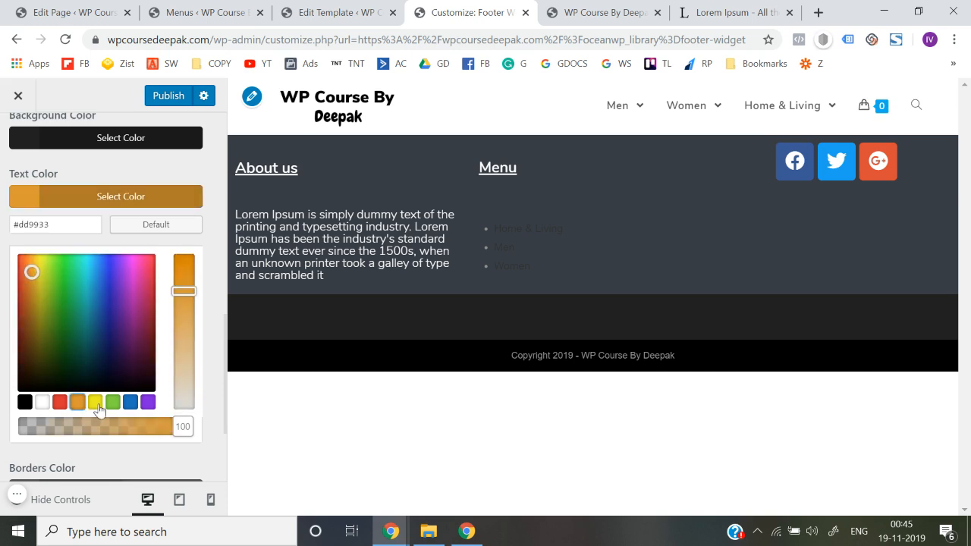
click(97, 404)
click(113, 404)
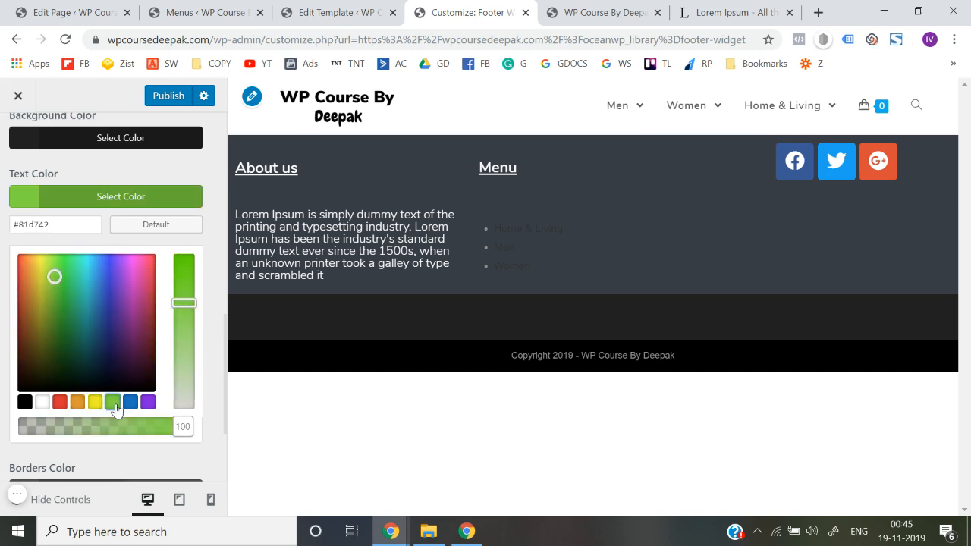
click(130, 405)
click(147, 404)
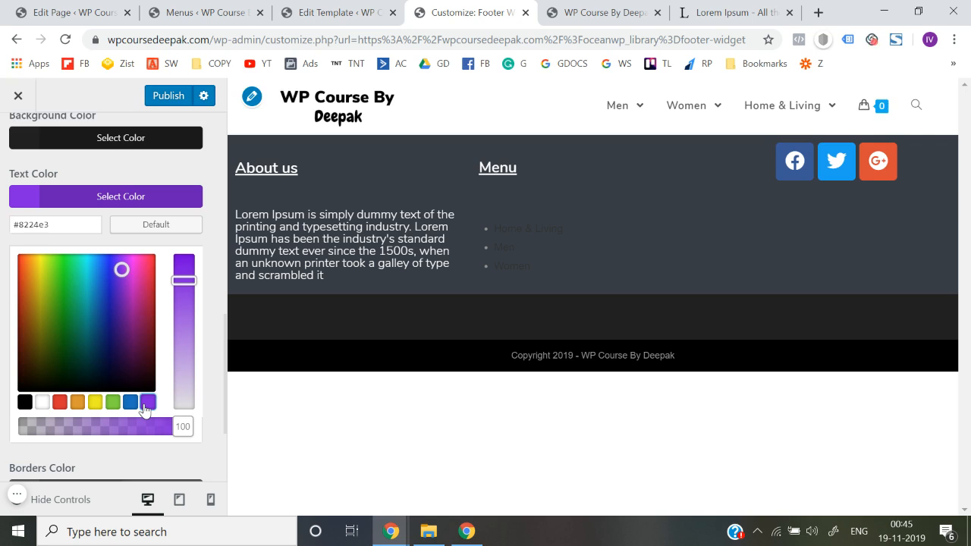
click(2, 369)
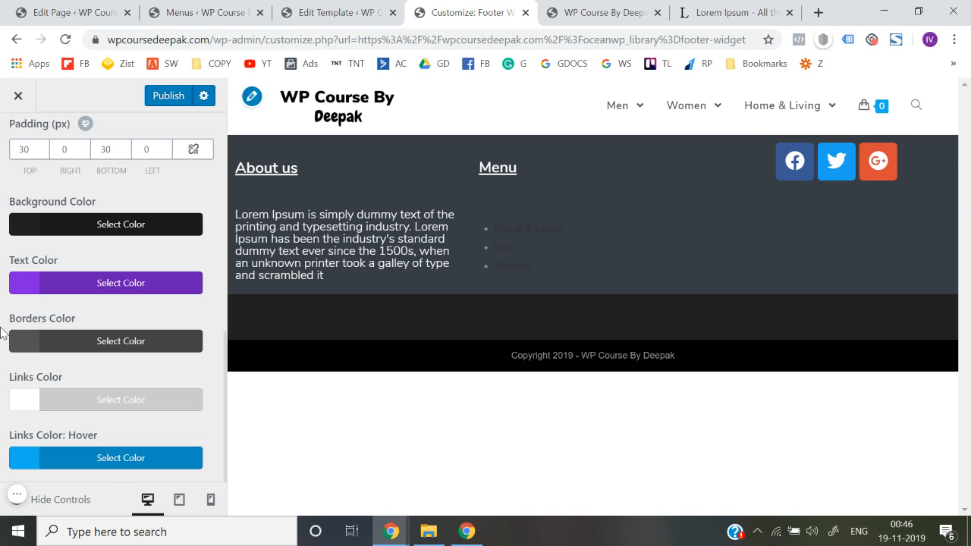
scroll(2, 334, up, 10)
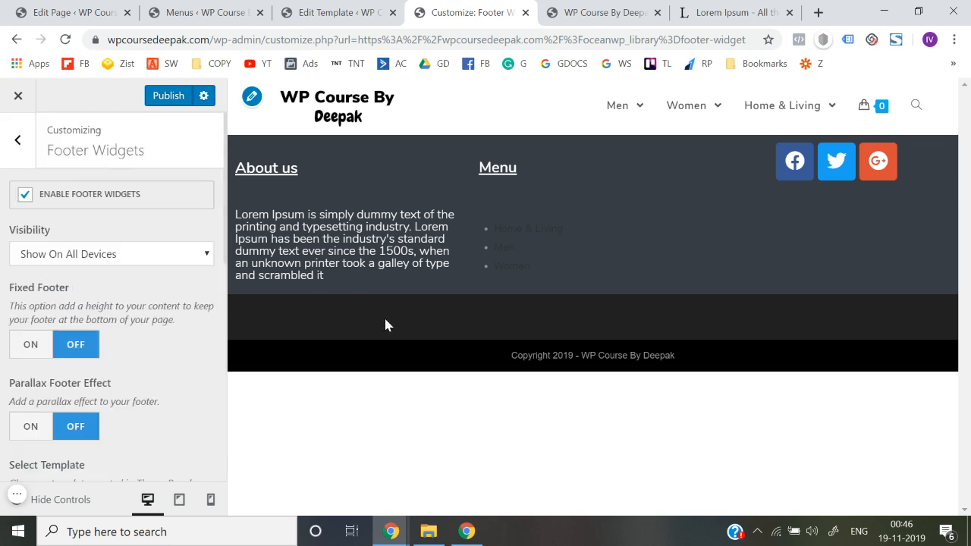
scroll(3, 370, down, 3)
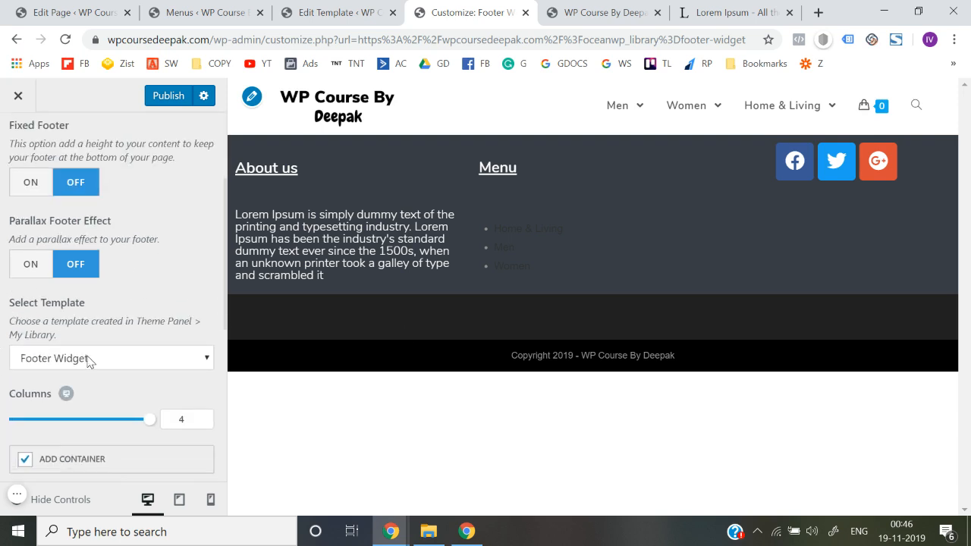
Turn off the container for the footer widgets and set the number of columns to 1
scroll(87, 361, down, 1)
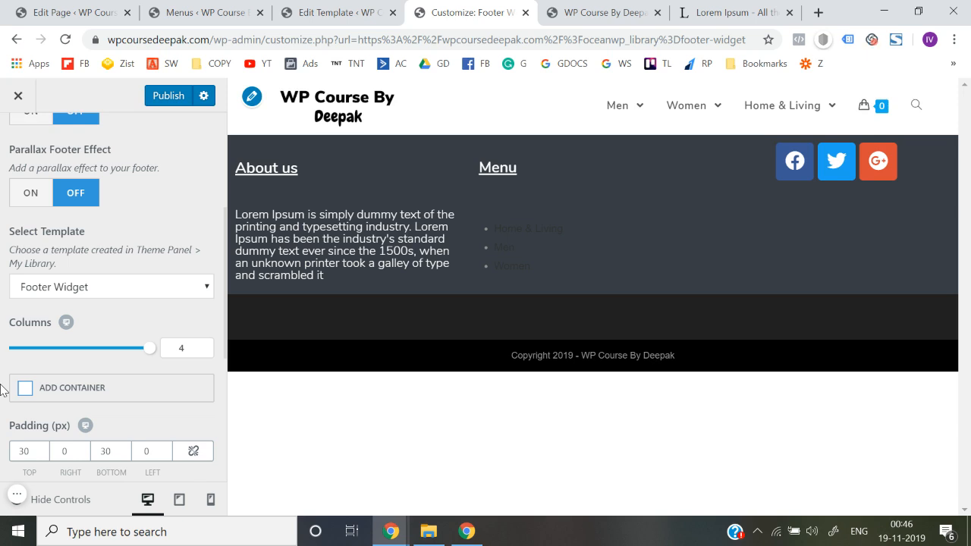
scroll(3, 390, down, 1)
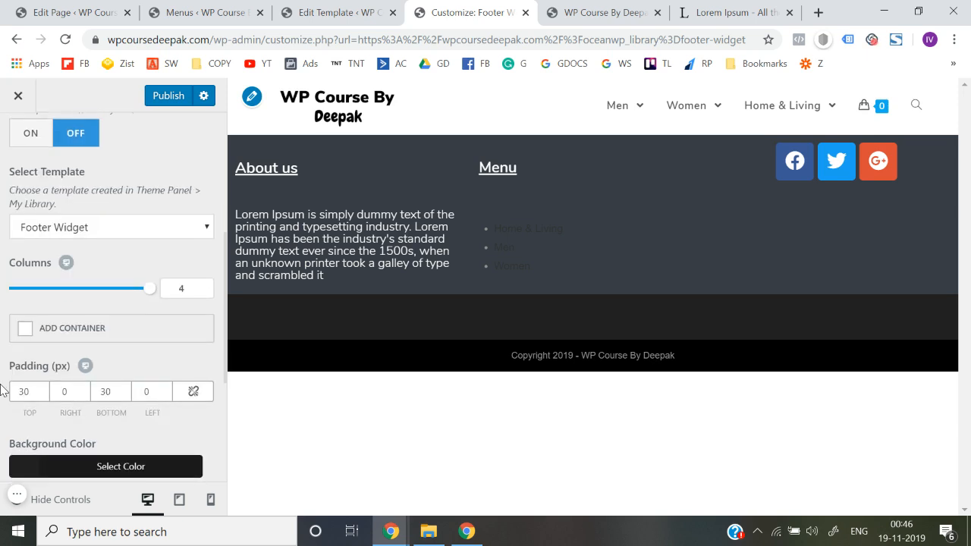
drag(148, 290, 3, 292)
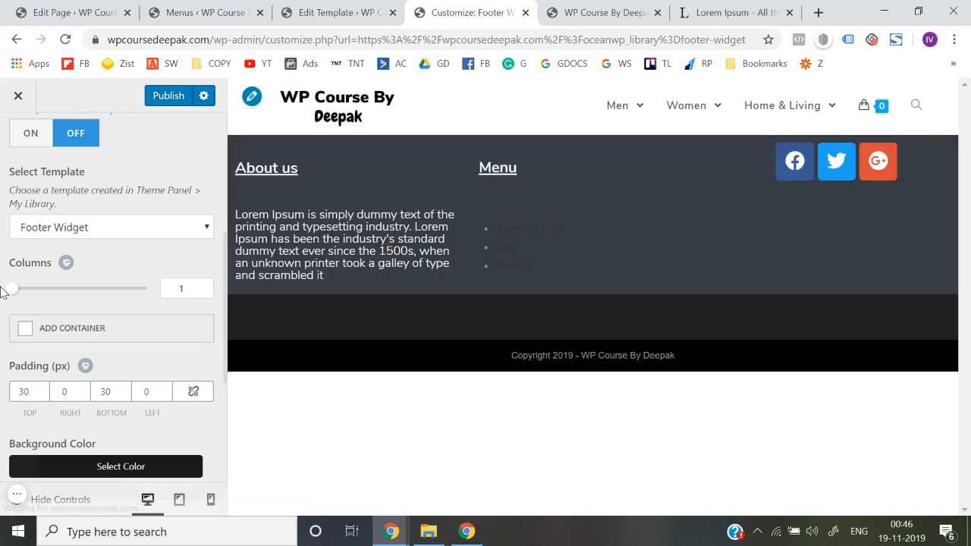
scroll(2, 293, down, 4)
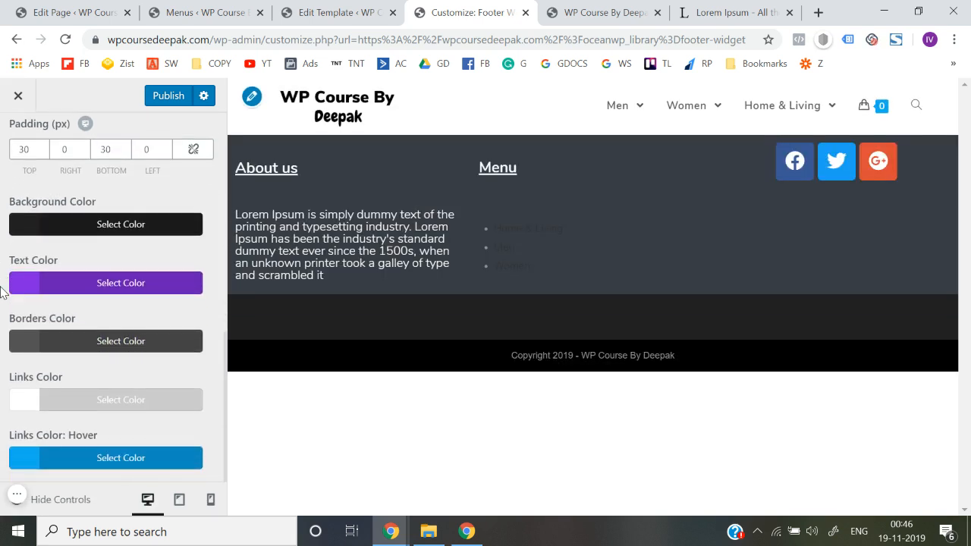
Review the device visibility choices and available templates in the Footer Widgets settings
scroll(2, 294, up, 7)
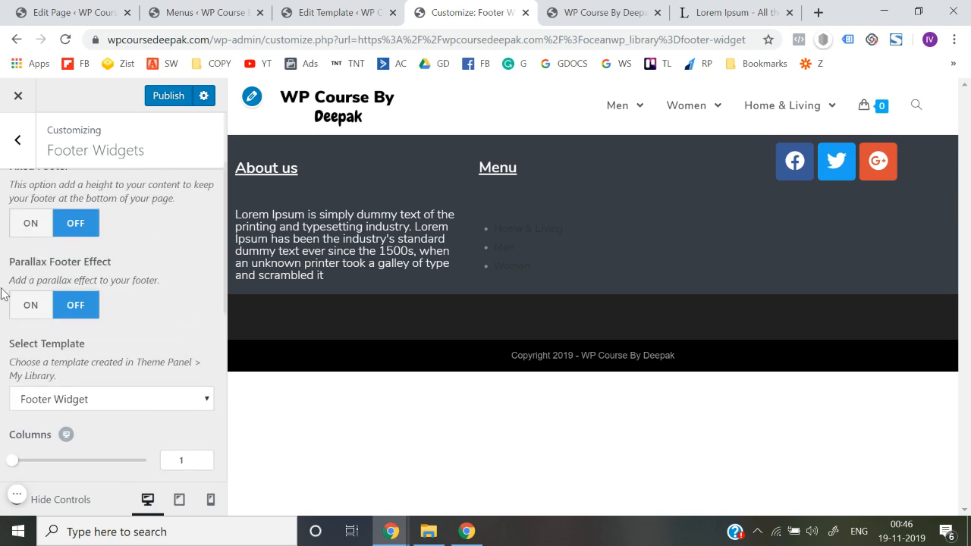
scroll(2, 294, up, 1)
scroll(2, 293, up, 2)
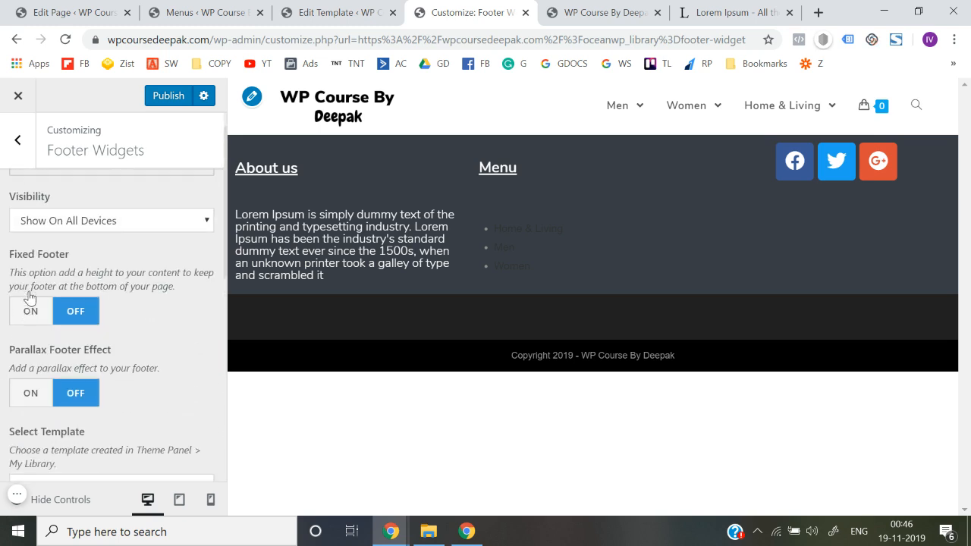
click(77, 257)
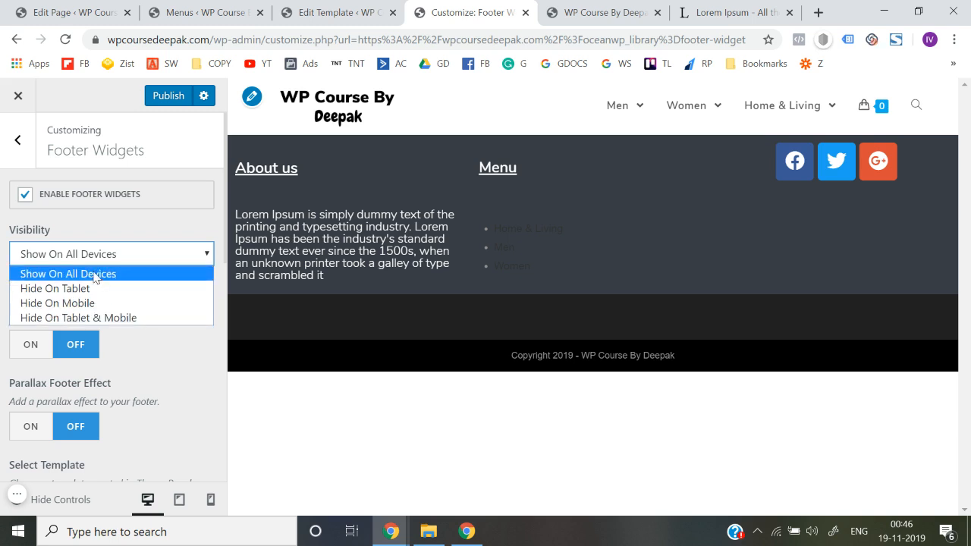
click(76, 274)
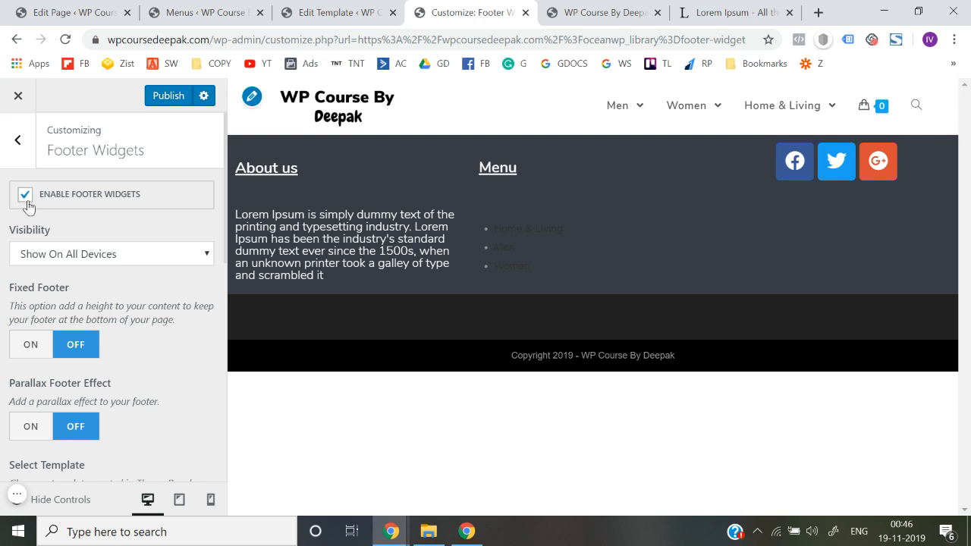
scroll(2, 315, down, 5)
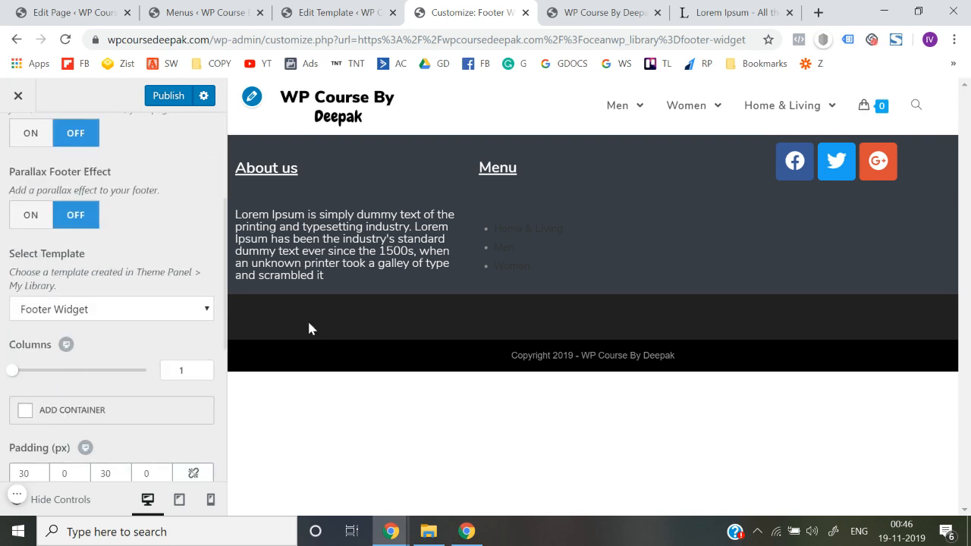
scroll(2, 356, up, 5)
scroll(3, 361, down, 5)
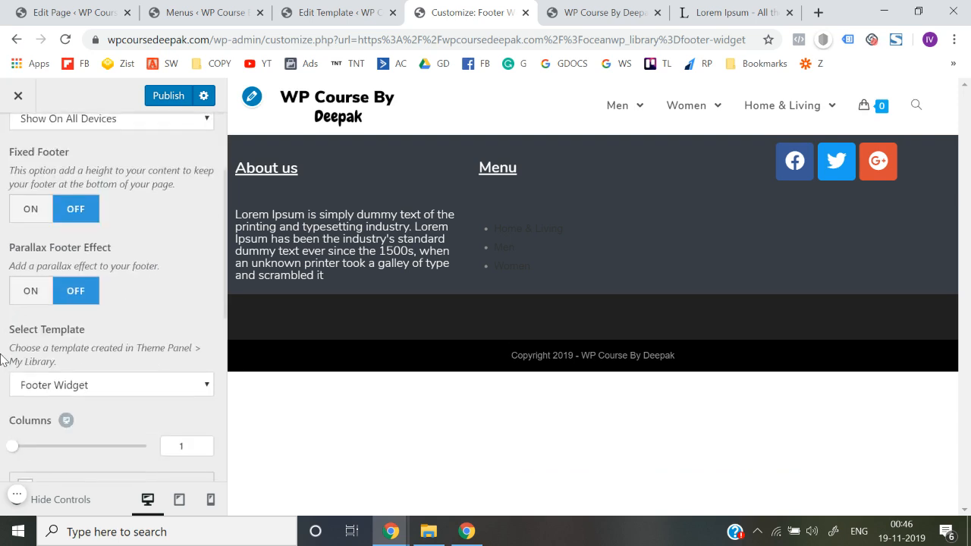
click(137, 305)
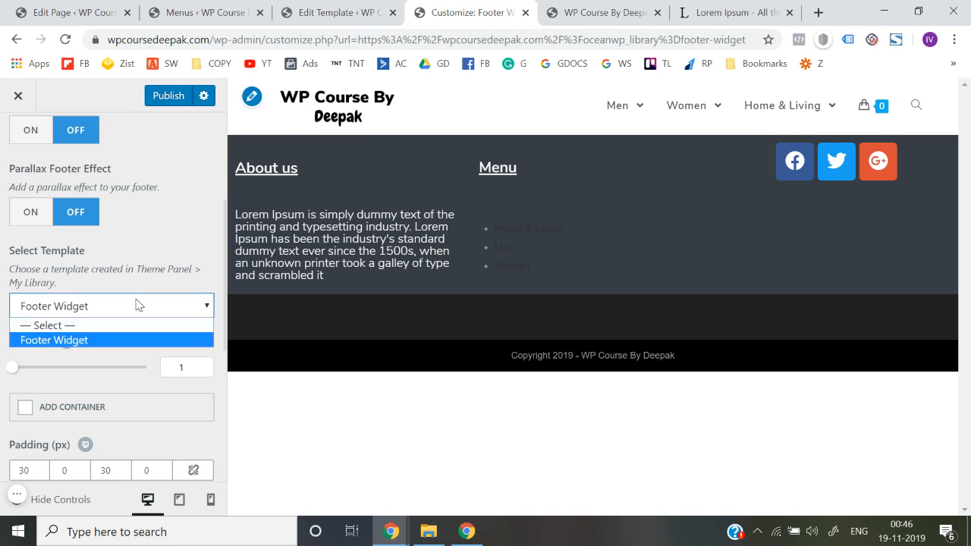
click(138, 305)
scroll(4, 296, down, 2)
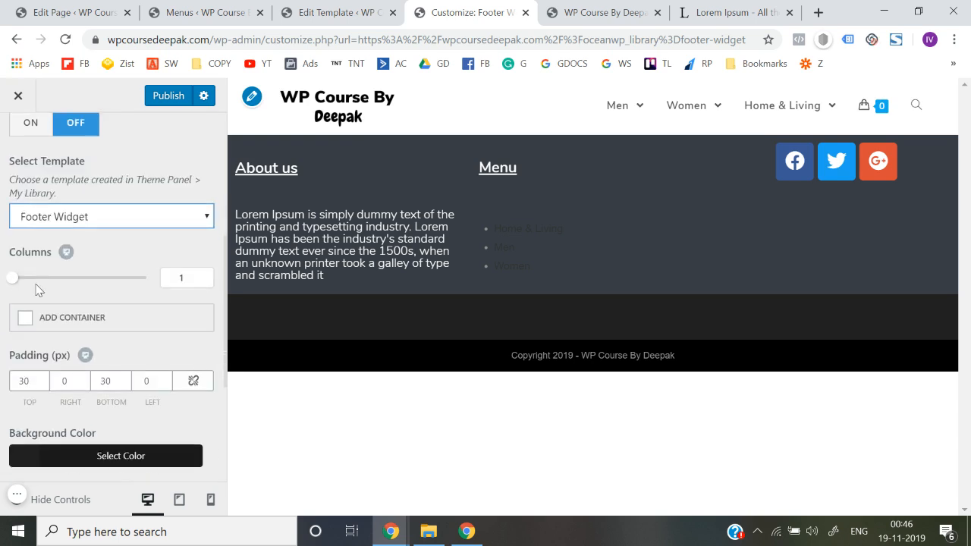
scroll(3, 323, down, 3)
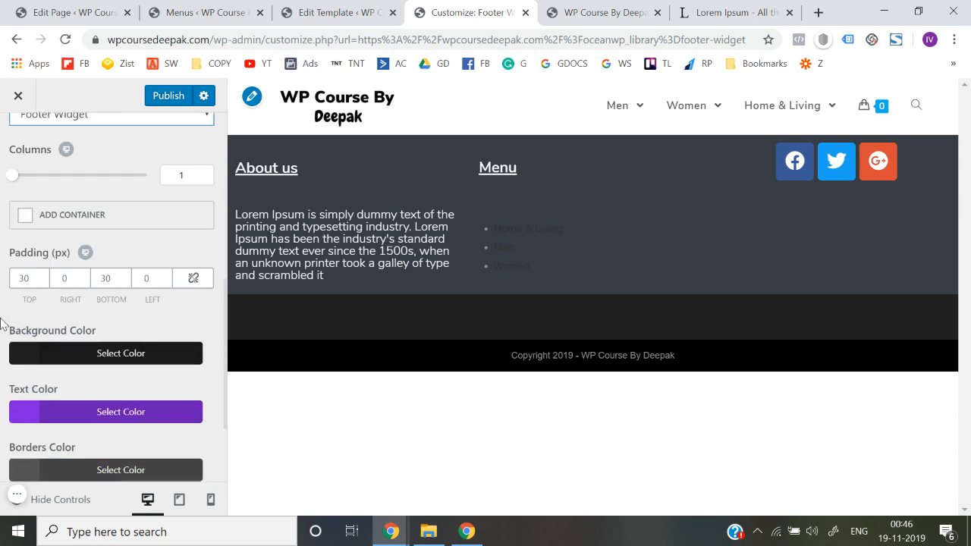
Clear all the footer widgets' padding values and disable the footer widgets
double_click(27, 279)
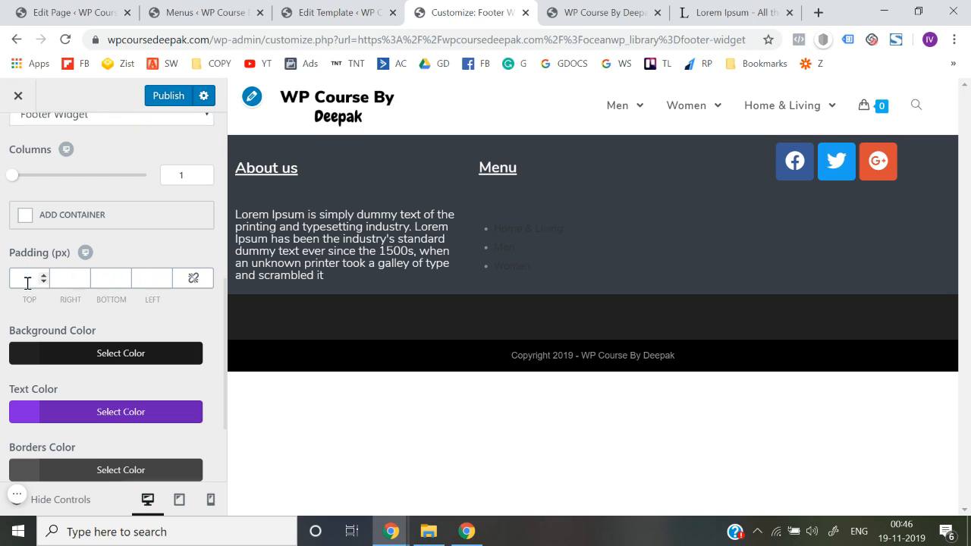
scroll(2, 294, down, 2)
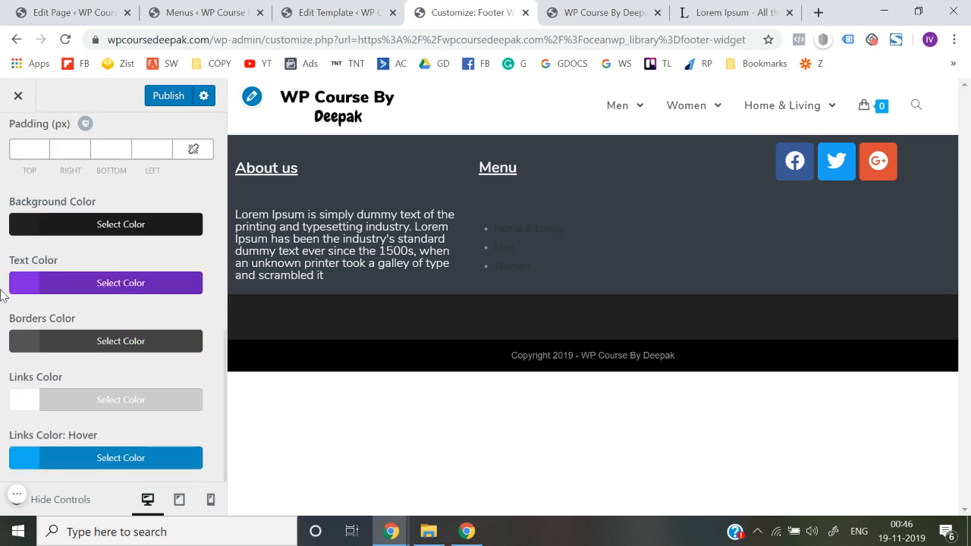
key(Escape)
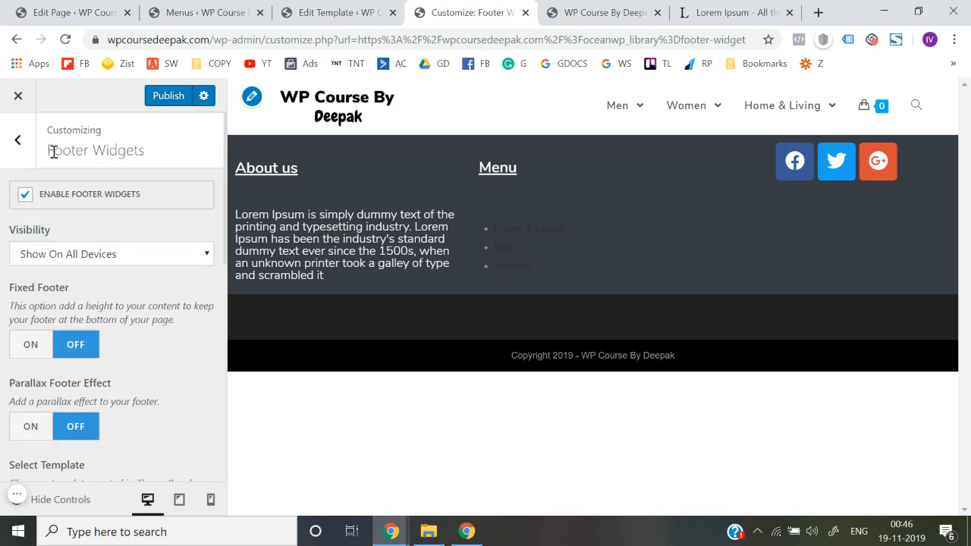
click(25, 196)
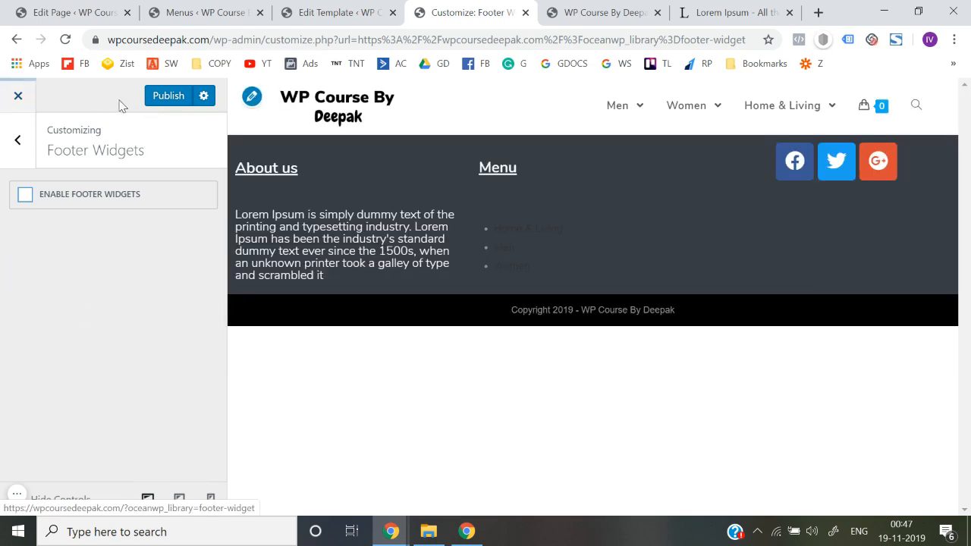
Leave the Customizer discarding the unpublished changes, and open the Footer Widget template for editing with Elementor
click(21, 96)
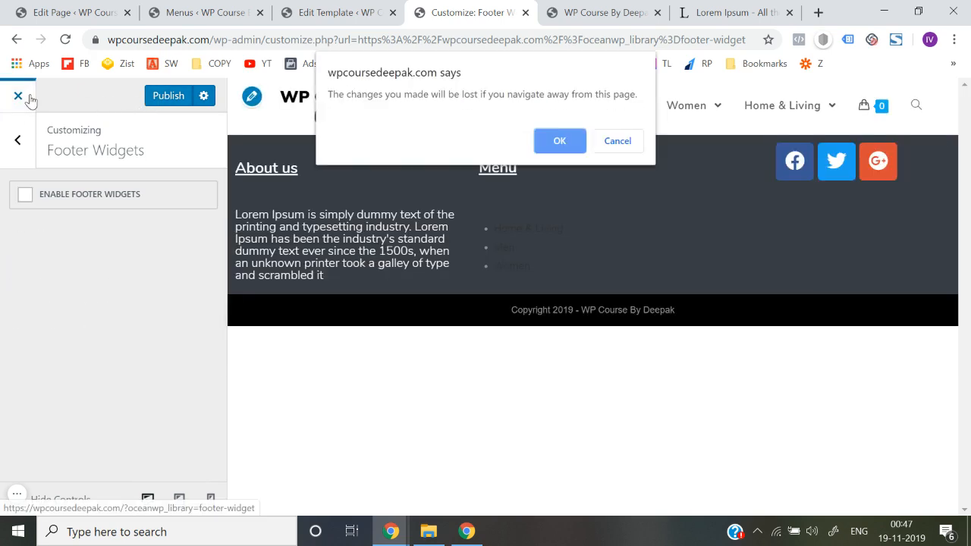
click(559, 141)
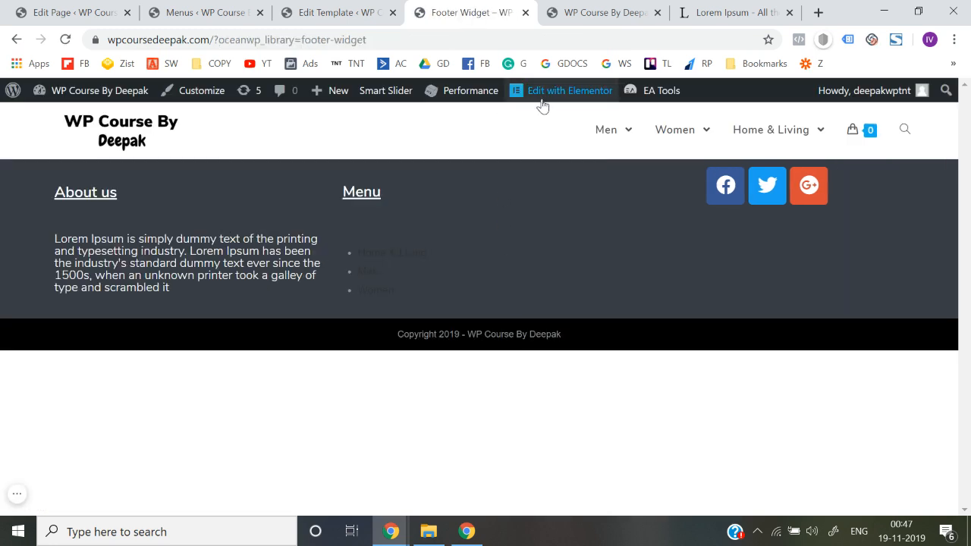
click(544, 93)
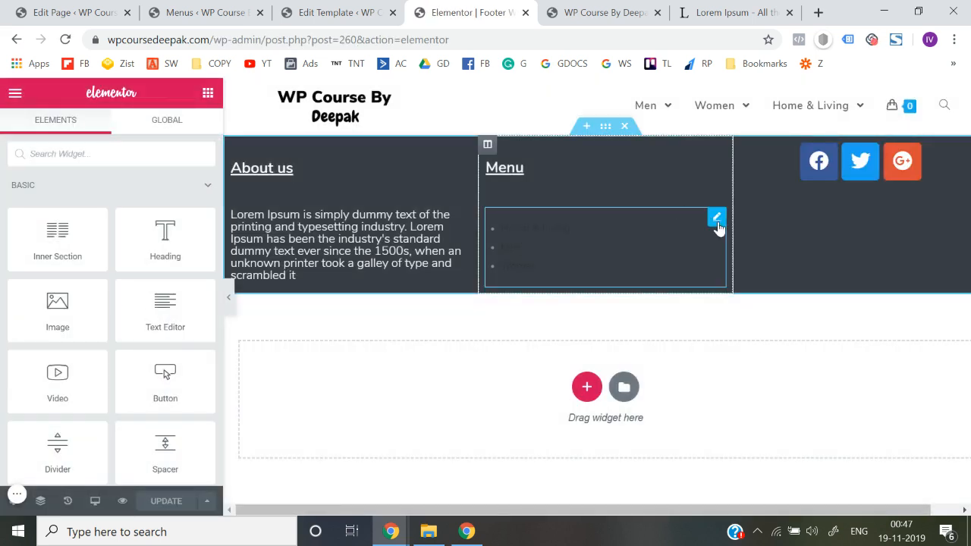
Examine the footer Navigation Menu widget's advanced settings, including motion effects, background and border, for styling options
click(717, 219)
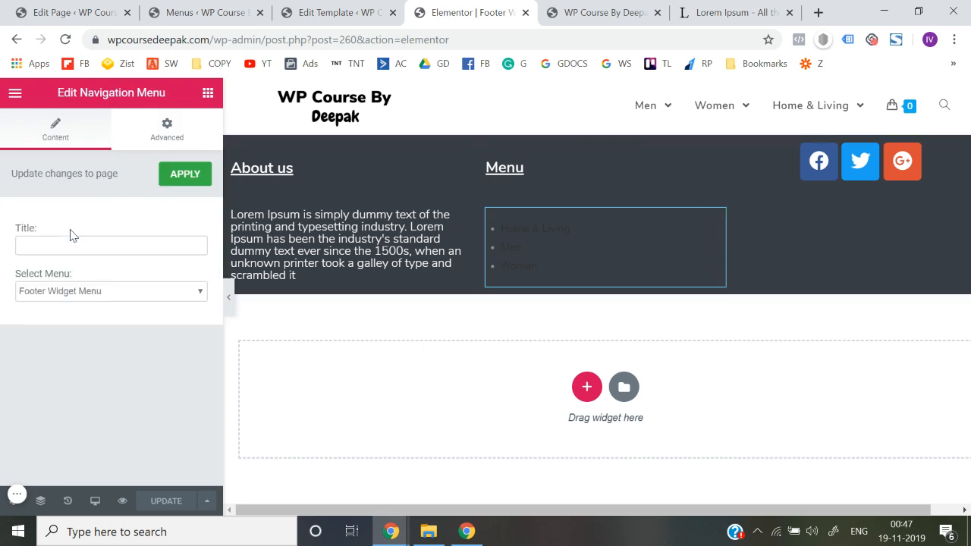
click(160, 143)
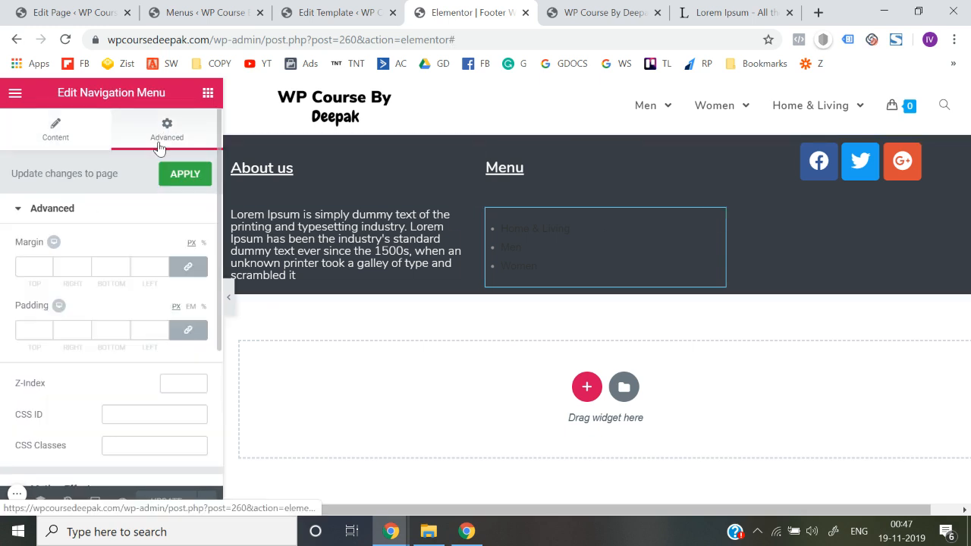
scroll(4, 315, down, 5)
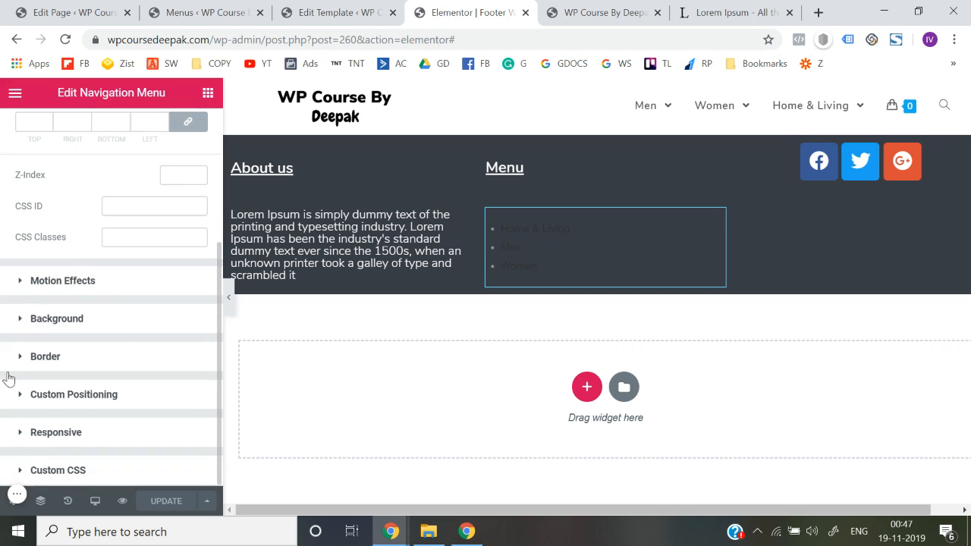
scroll(9, 378, up, 3)
scroll(3, 386, down, 2)
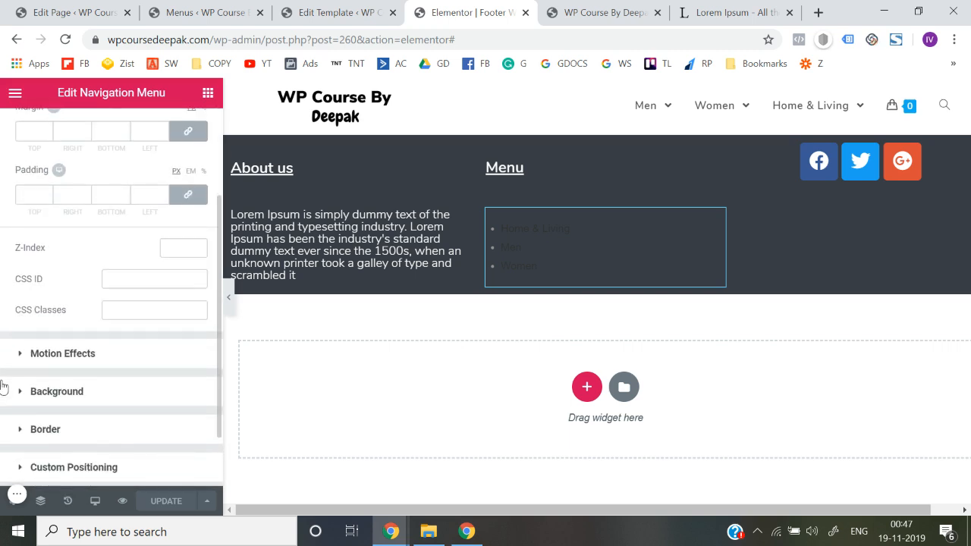
click(68, 354)
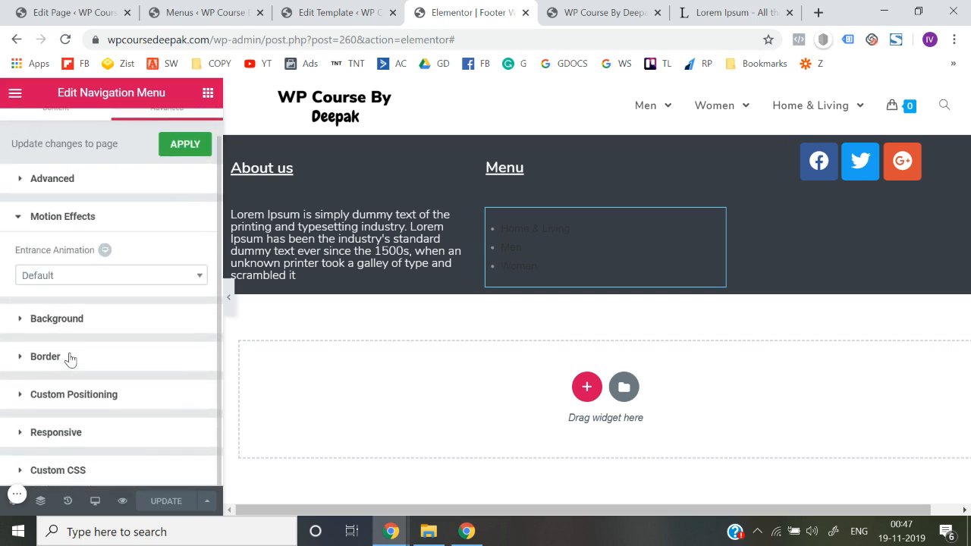
click(77, 321)
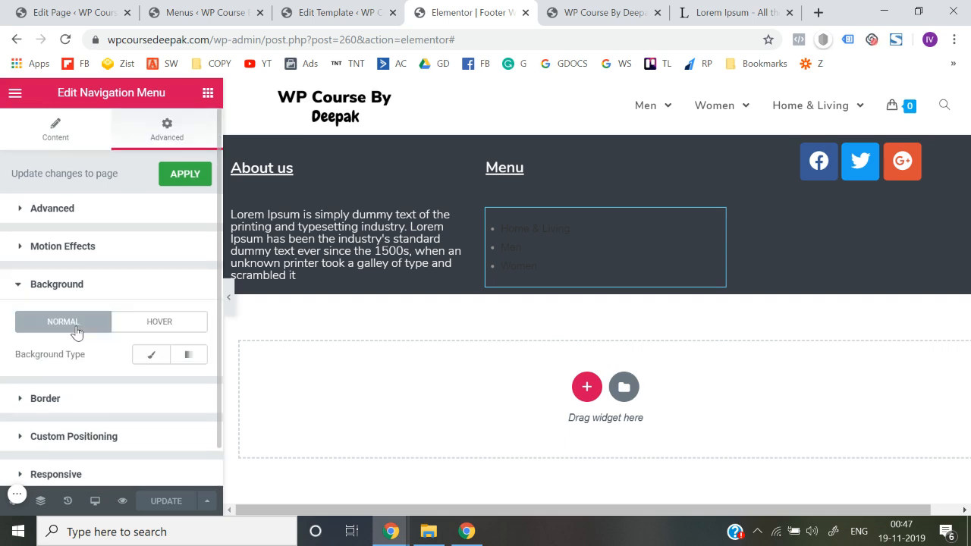
scroll(77, 331, down, 1)
click(81, 366)
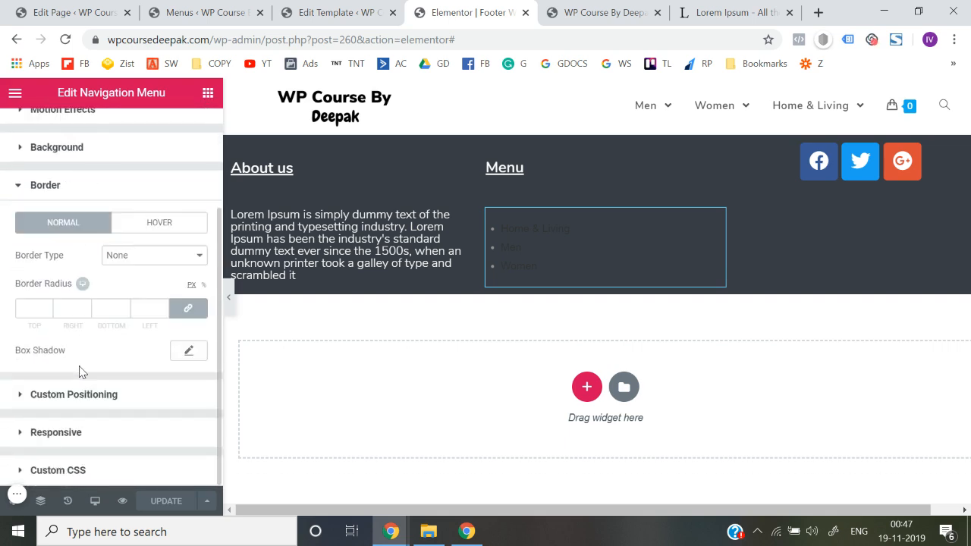
scroll(77, 433, up, 3)
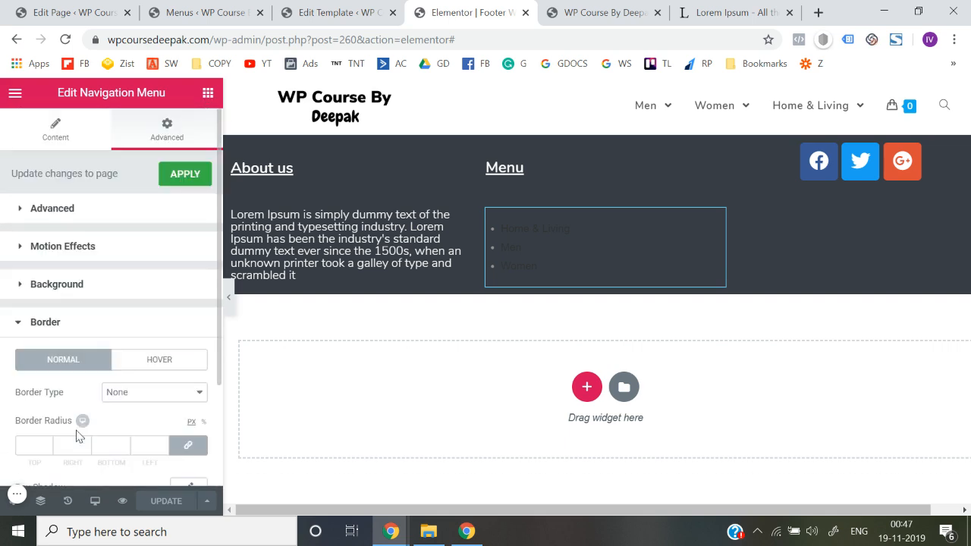
Check the Navigation Menu widget's content settings and the menus available for selection
click(58, 140)
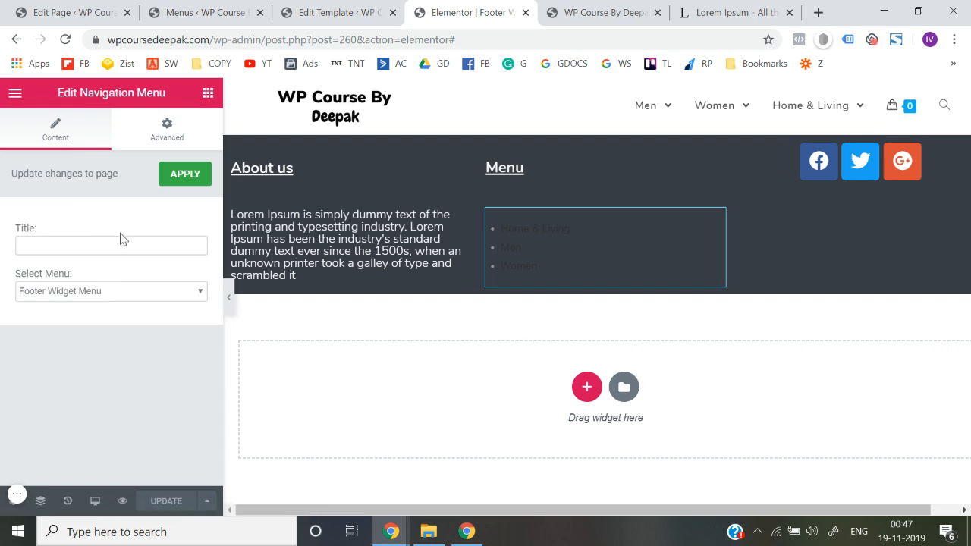
click(120, 295)
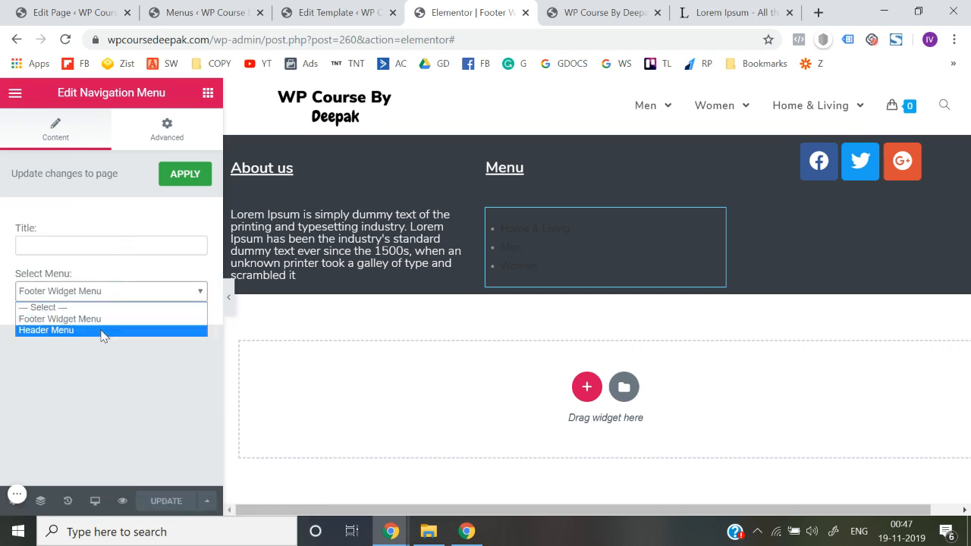
click(116, 364)
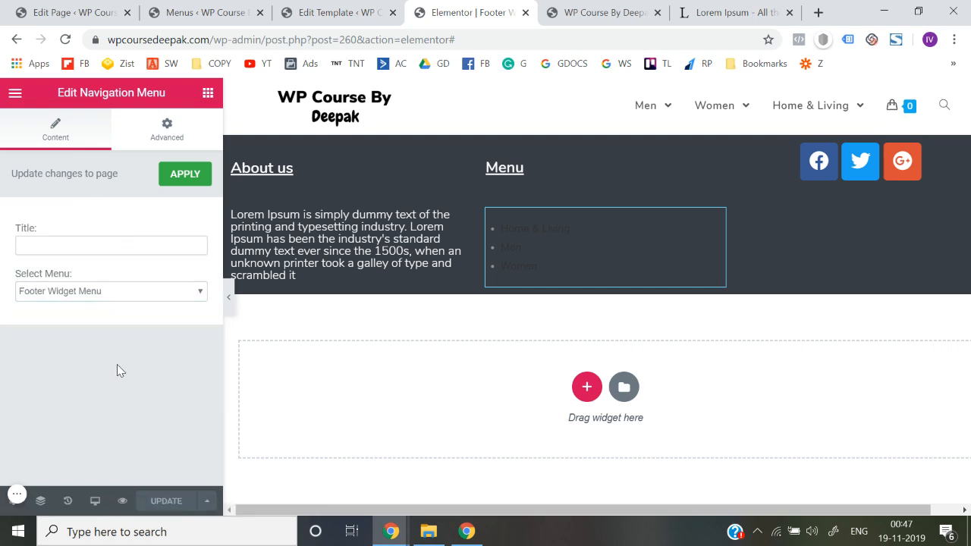
Find the Custom Menu widget by searching for "men" and place it under the footer's Menu heading, above the Navigation Menu widget
click(207, 93)
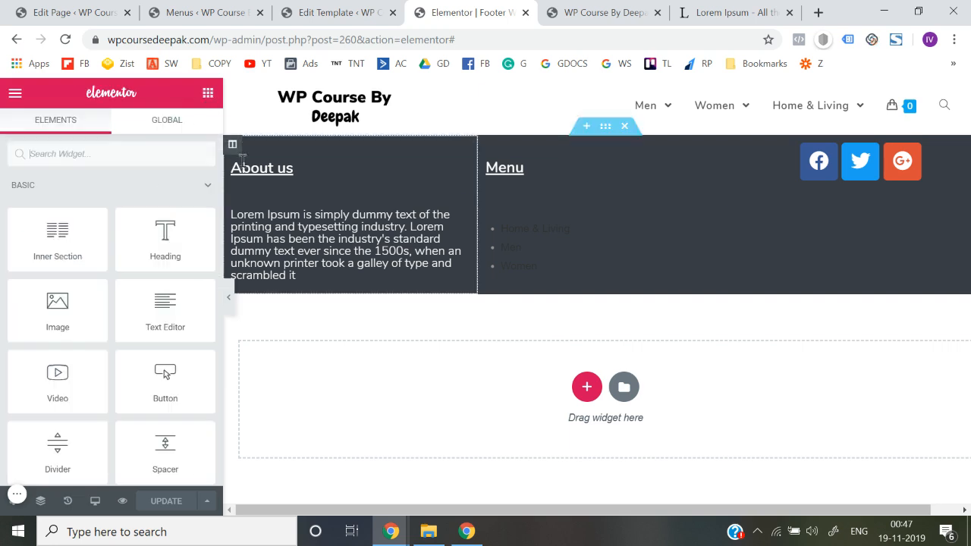
scroll(159, 284, down, 5)
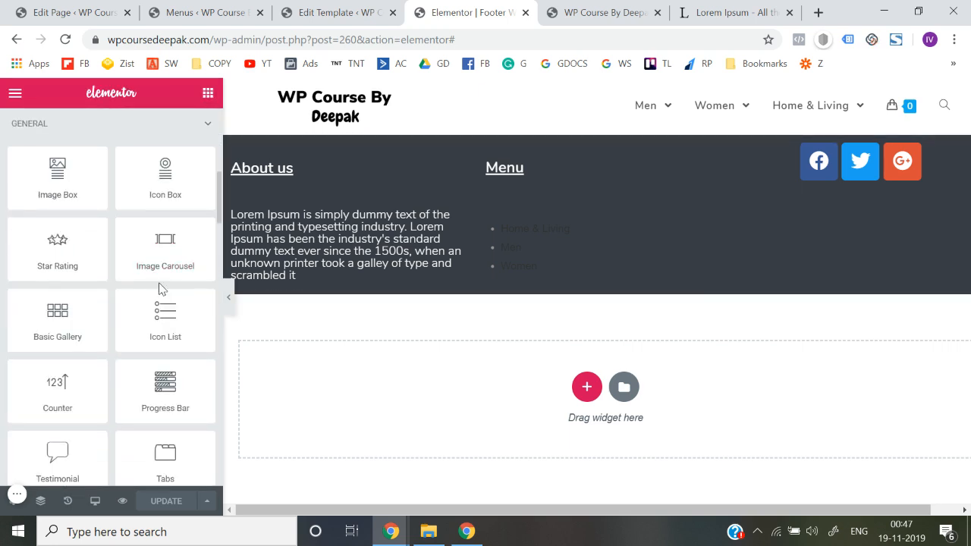
scroll(160, 288, up, 5)
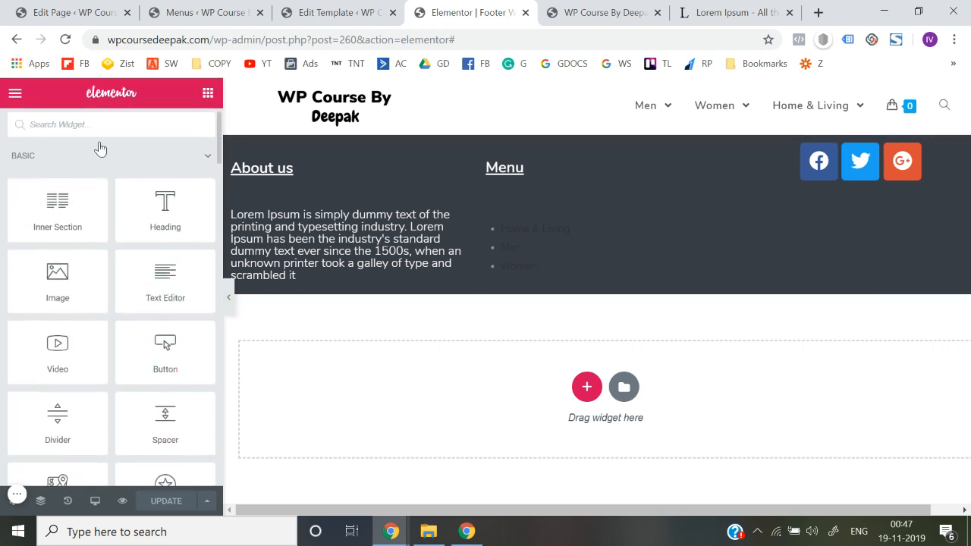
text(men)
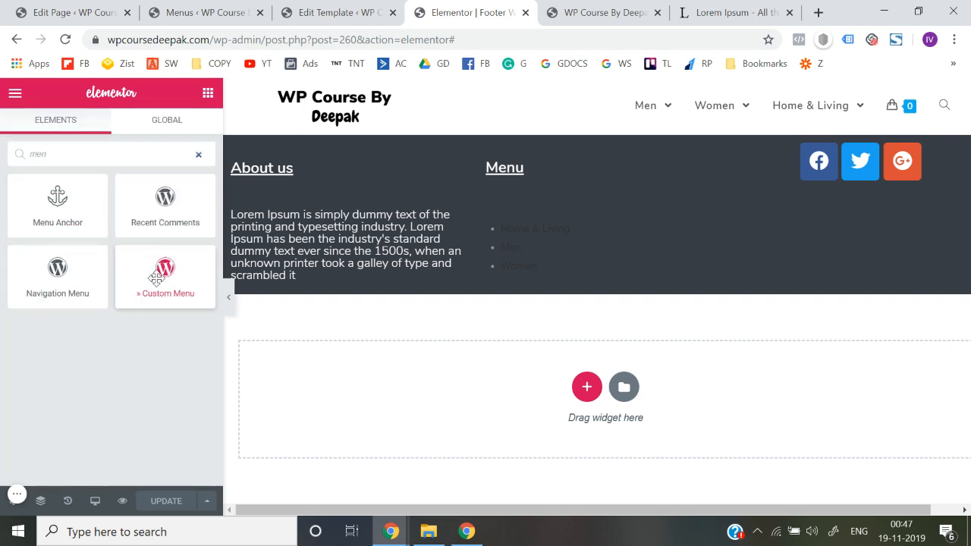
drag(156, 278, 525, 230)
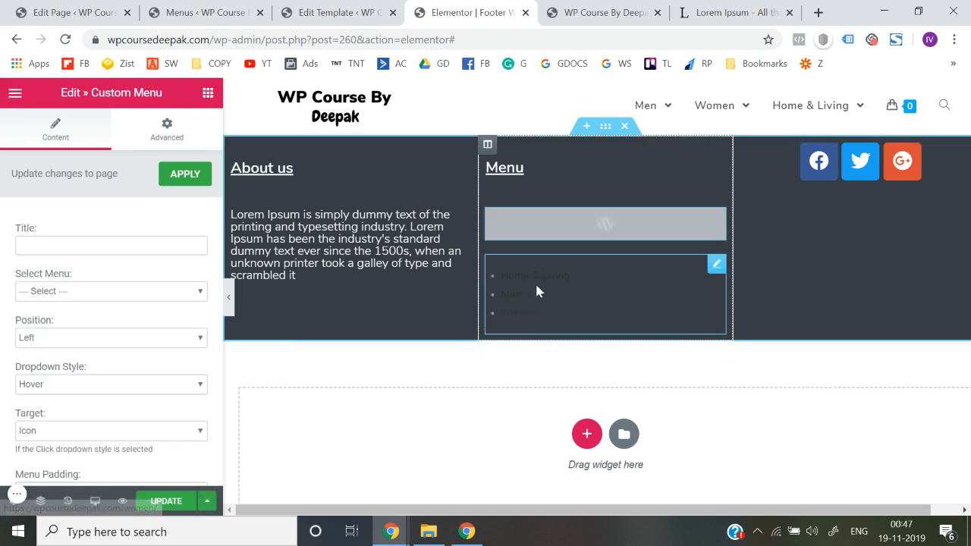
Examine the Custom Menu widget's content and advanced settings, including dropdown style, target, link colors and font options
scroll(76, 387, down, 5)
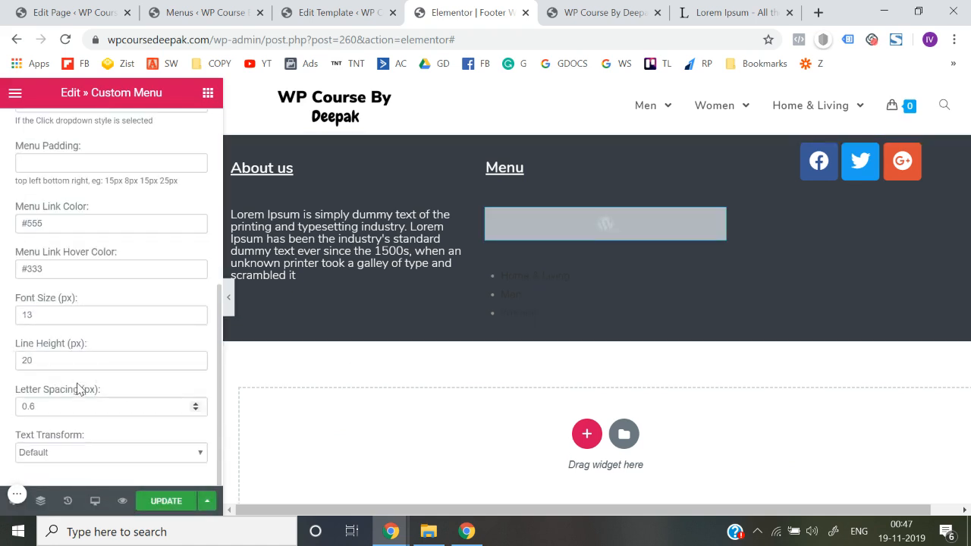
scroll(78, 389, up, 6)
click(167, 130)
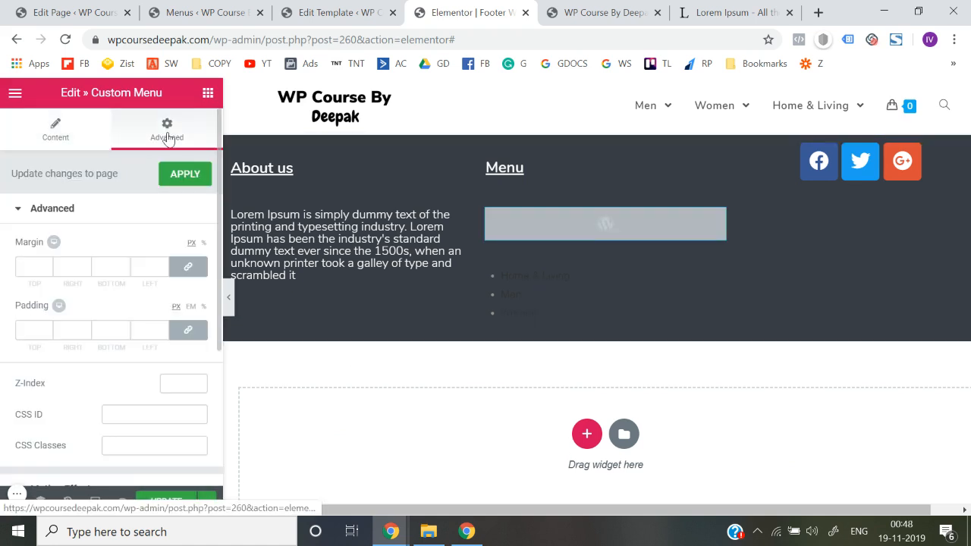
scroll(40, 302, down, 3)
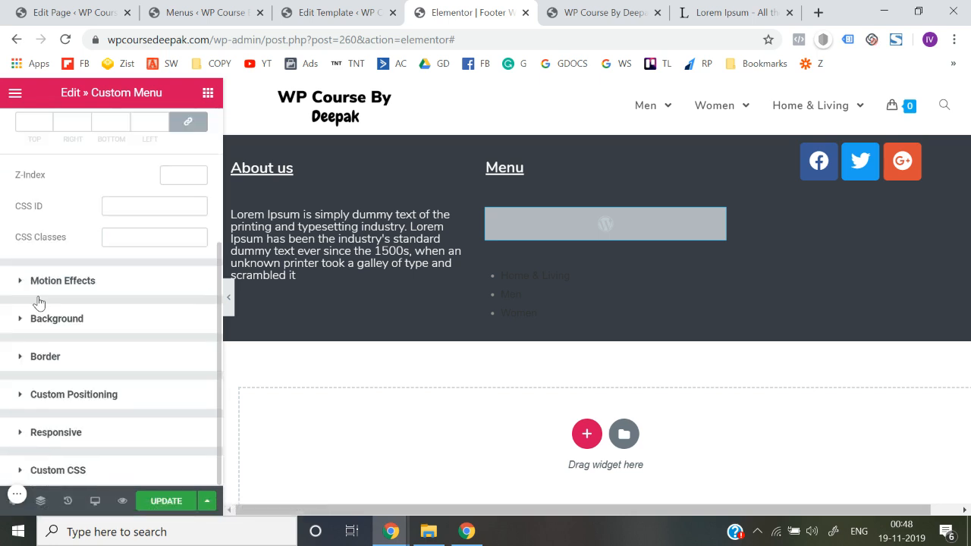
scroll(39, 302, up, 4)
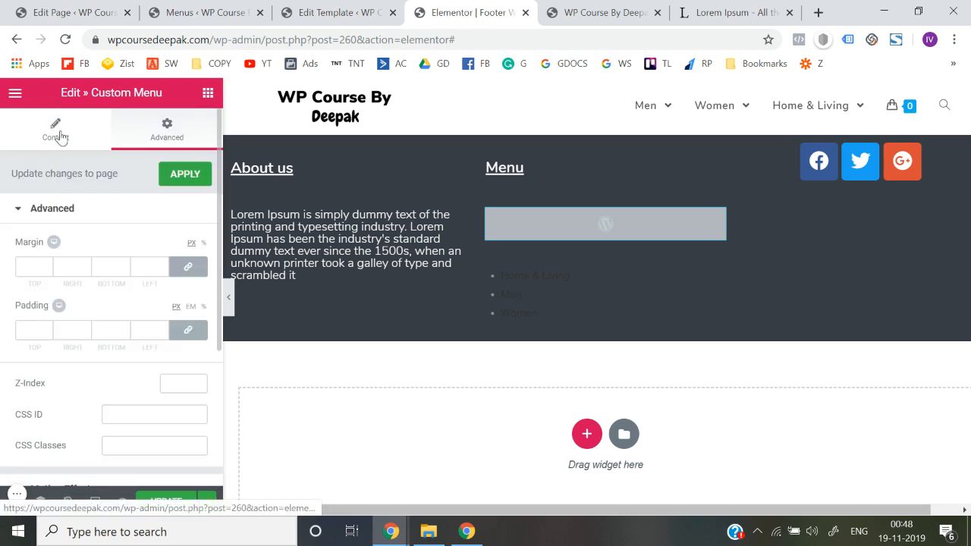
click(55, 130)
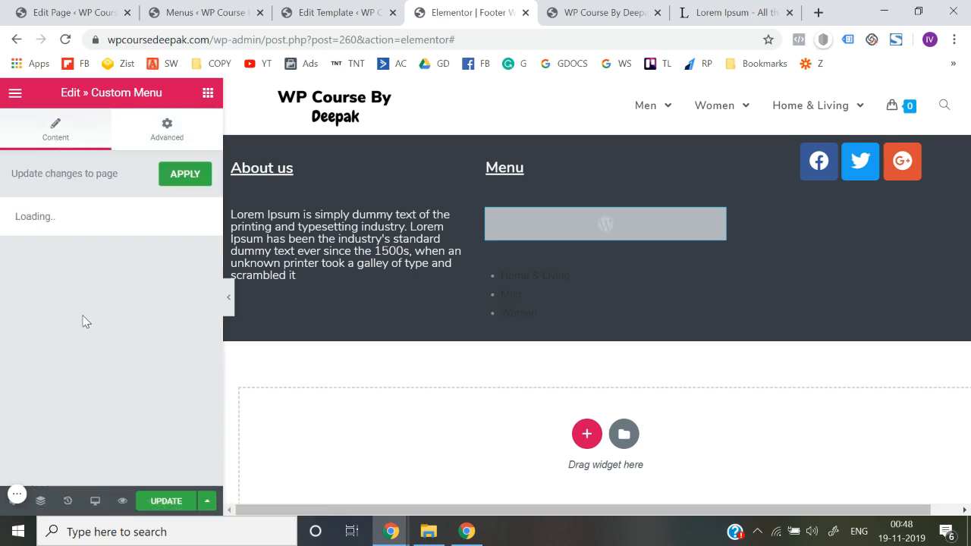
scroll(85, 322, down, 3)
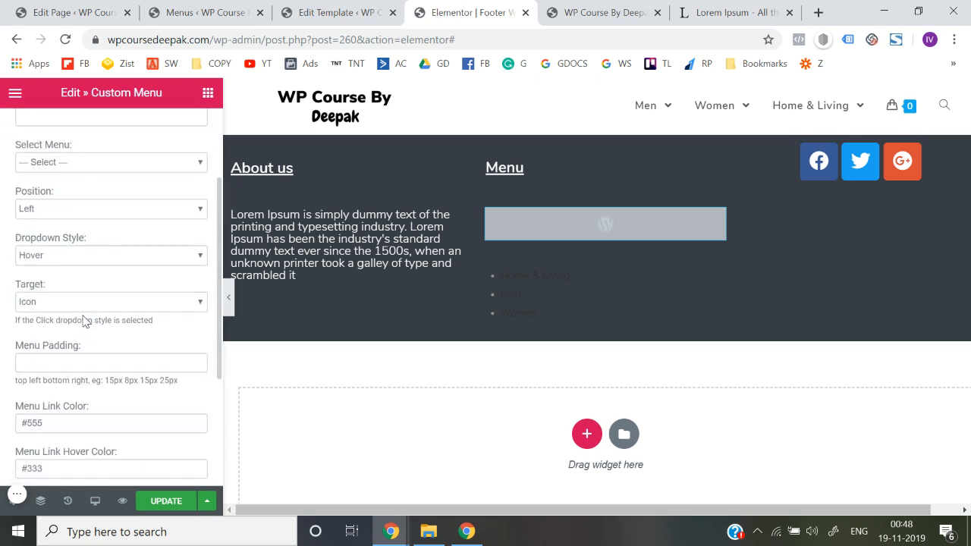
scroll(91, 311, down, 2)
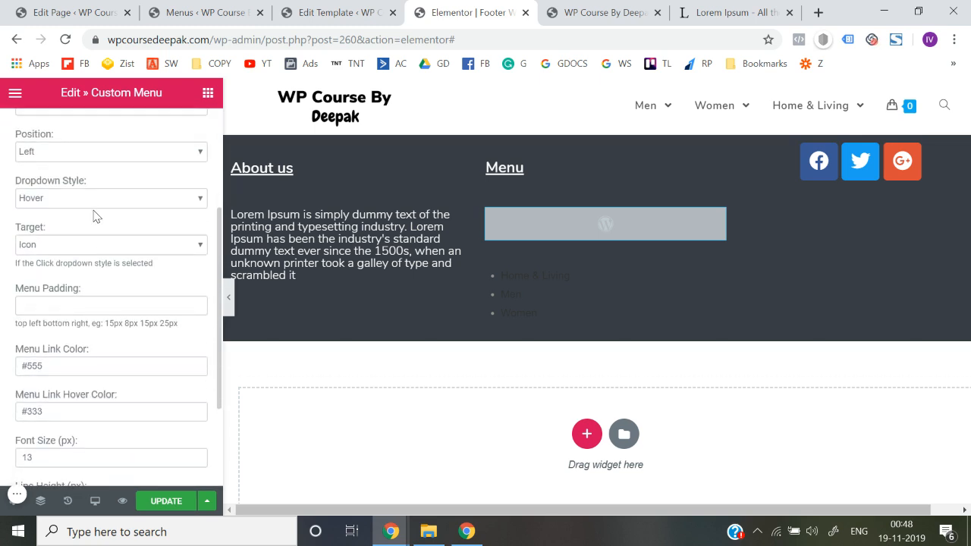
click(94, 201)
click(95, 200)
click(88, 245)
click(88, 259)
scroll(91, 314, down, 4)
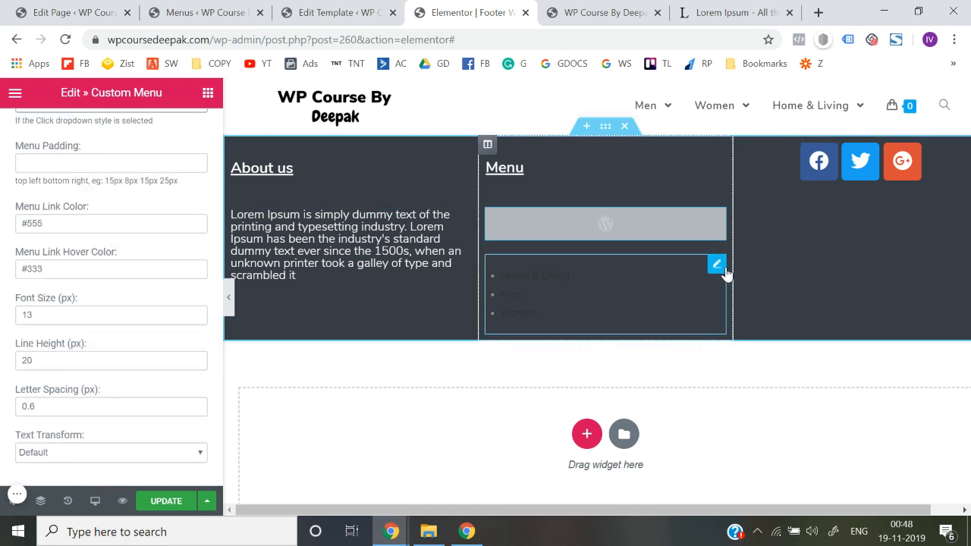
Delete the old Navigation Menu widget and assign the Footer Widget Menu to the Custom Menu widget
right_click(716, 265)
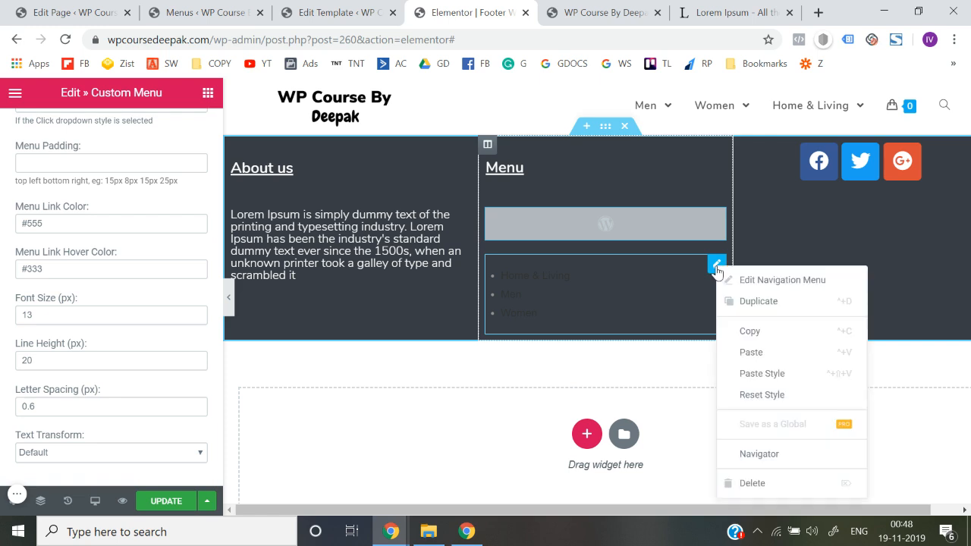
click(762, 483)
scroll(145, 273, up, 5)
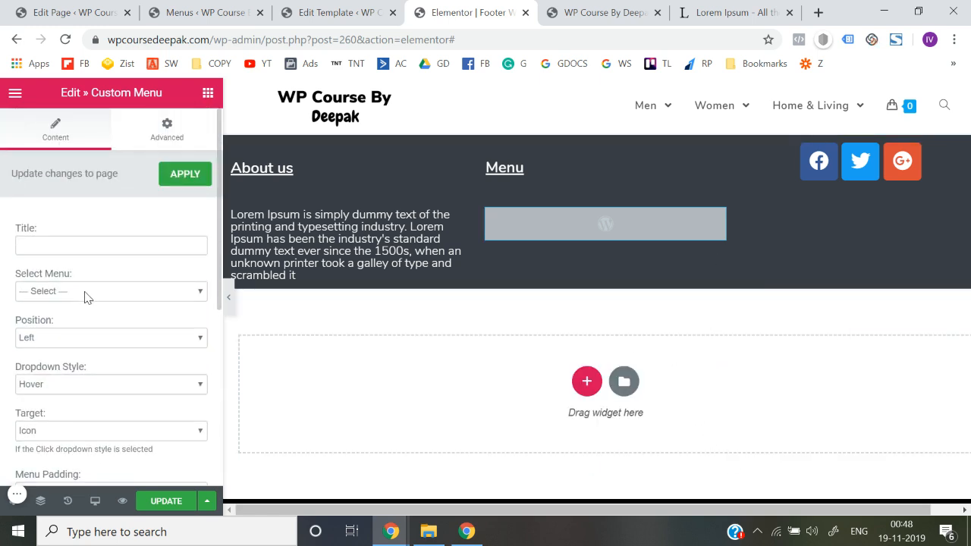
click(85, 293)
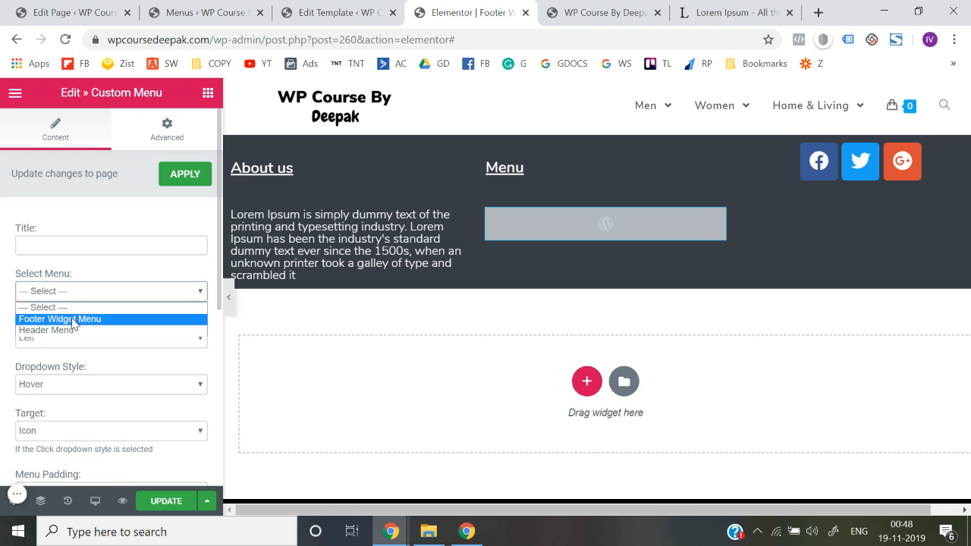
click(73, 319)
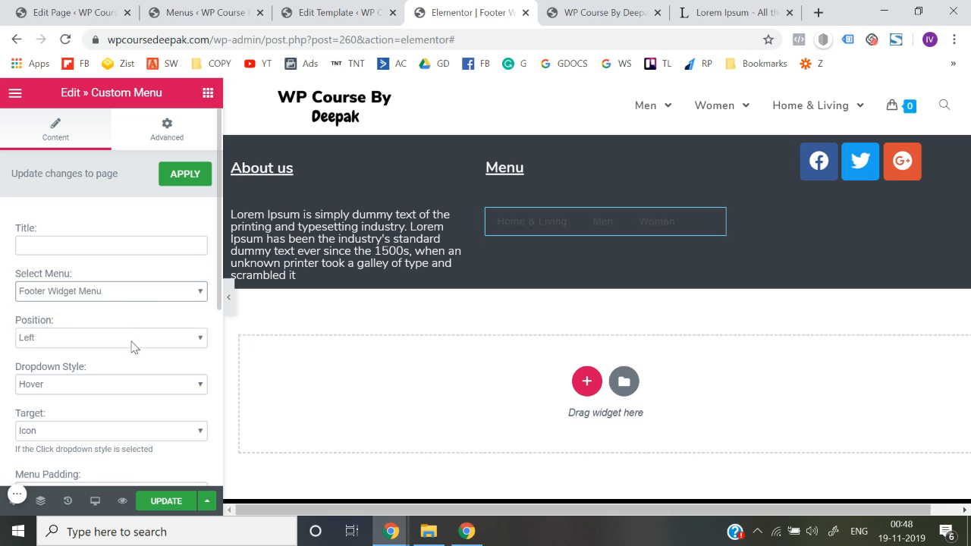
Try the Right position for the custom menu, and return it to Left
scroll(136, 347, down, 1)
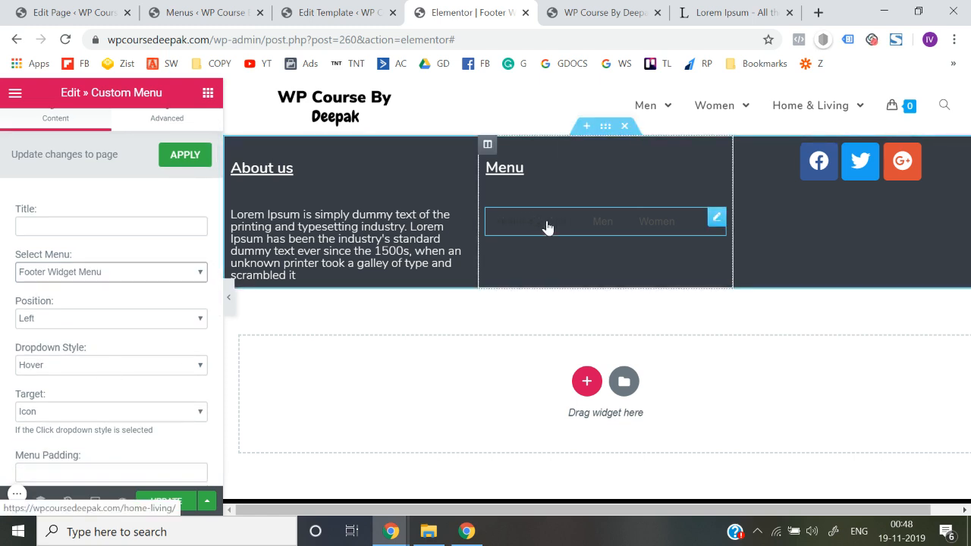
scroll(213, 294, down, 1)
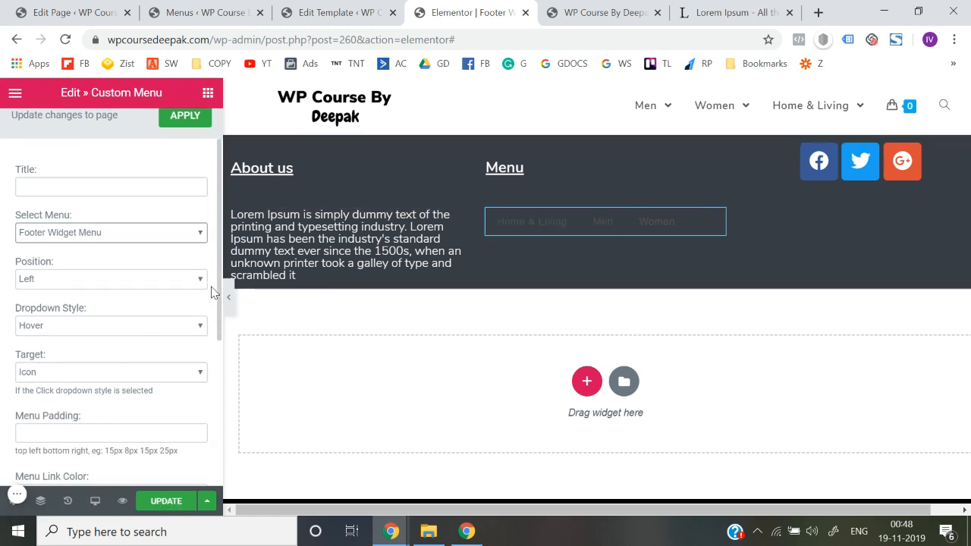
click(129, 326)
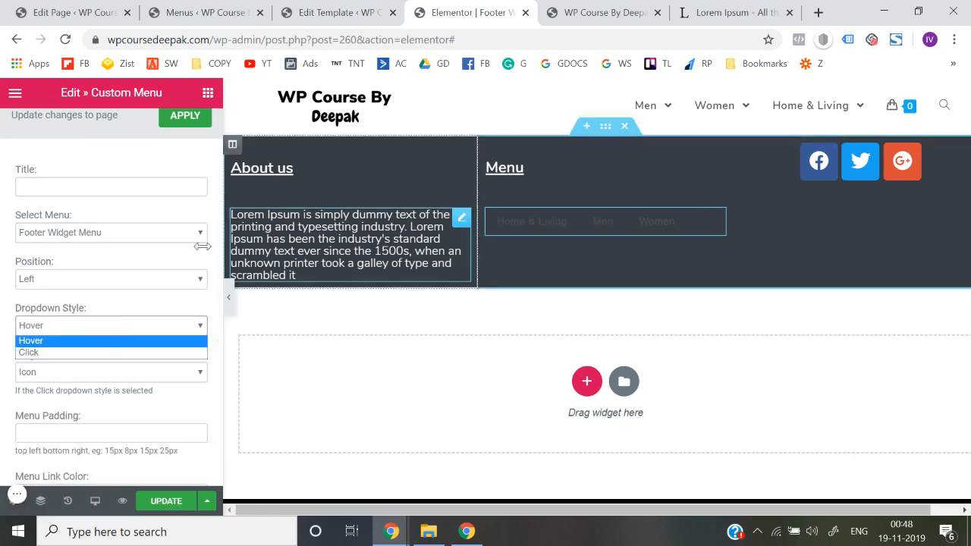
click(140, 276)
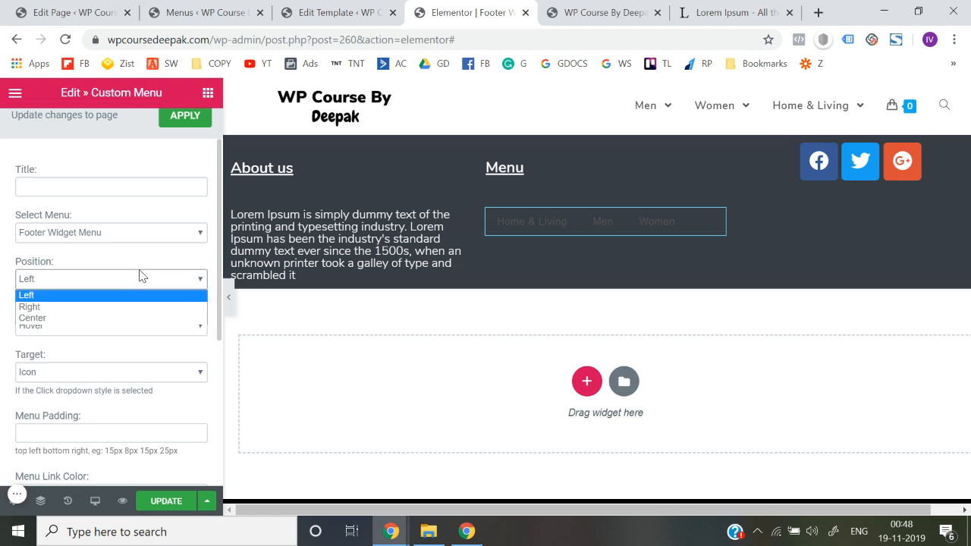
click(109, 307)
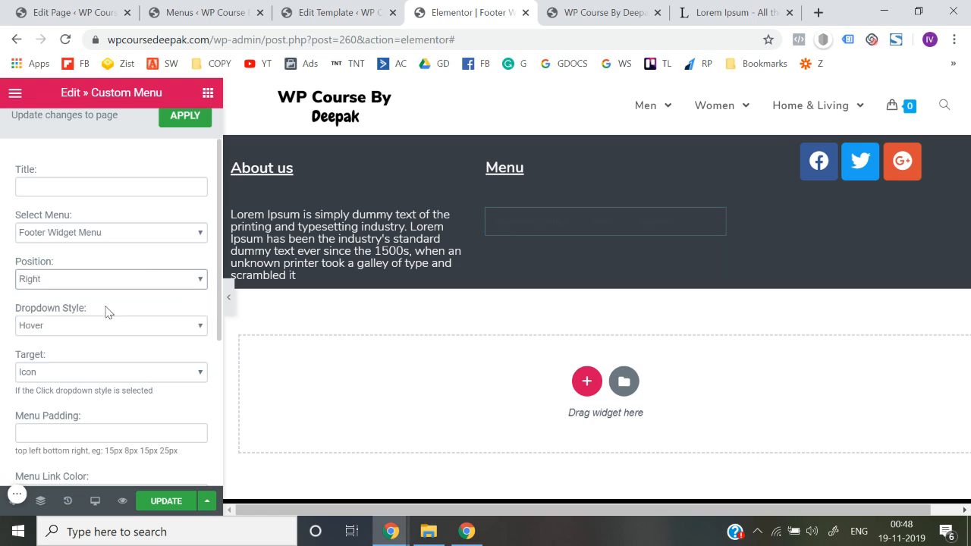
click(102, 278)
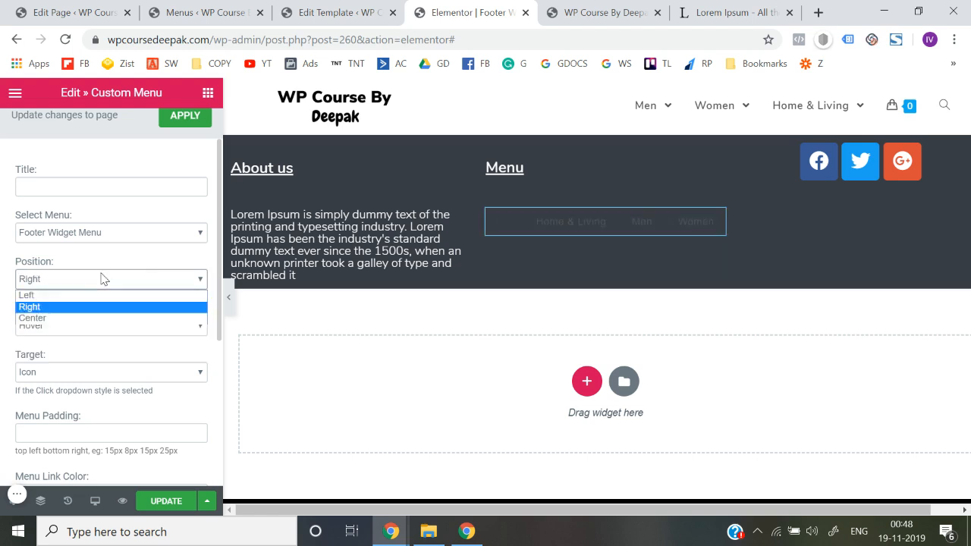
click(51, 296)
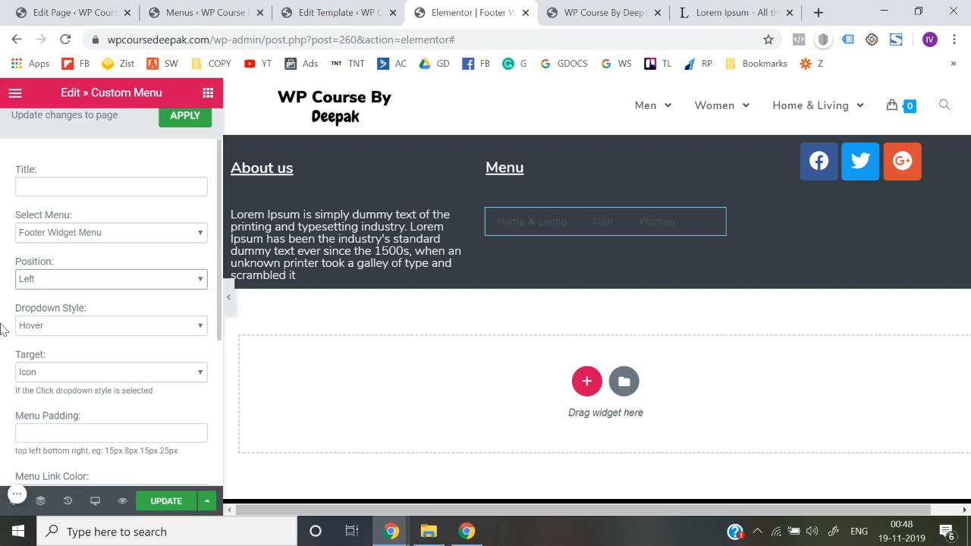
Check the Custom Menu widget's text transform, link color and dropdown style options
scroll(2, 329, down, 2)
scroll(2, 328, down, 3)
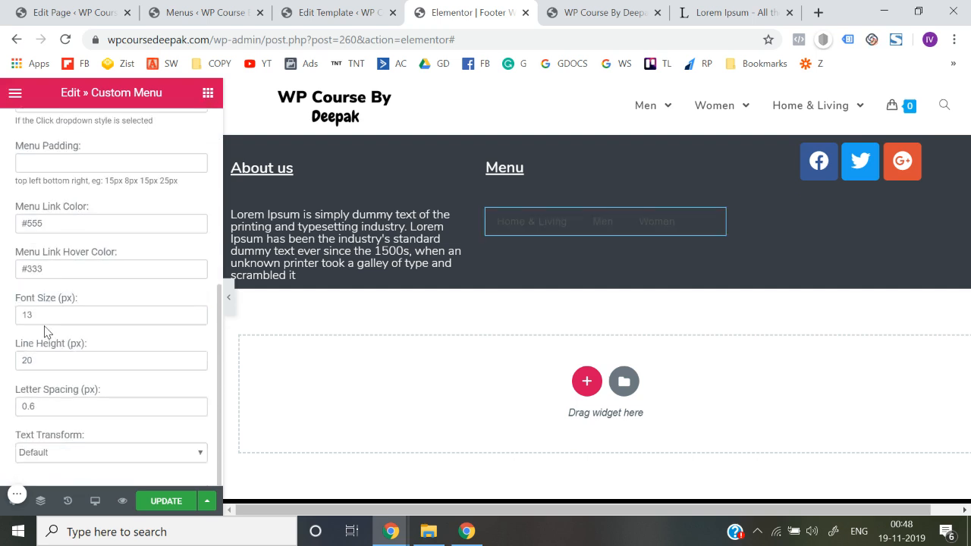
click(69, 461)
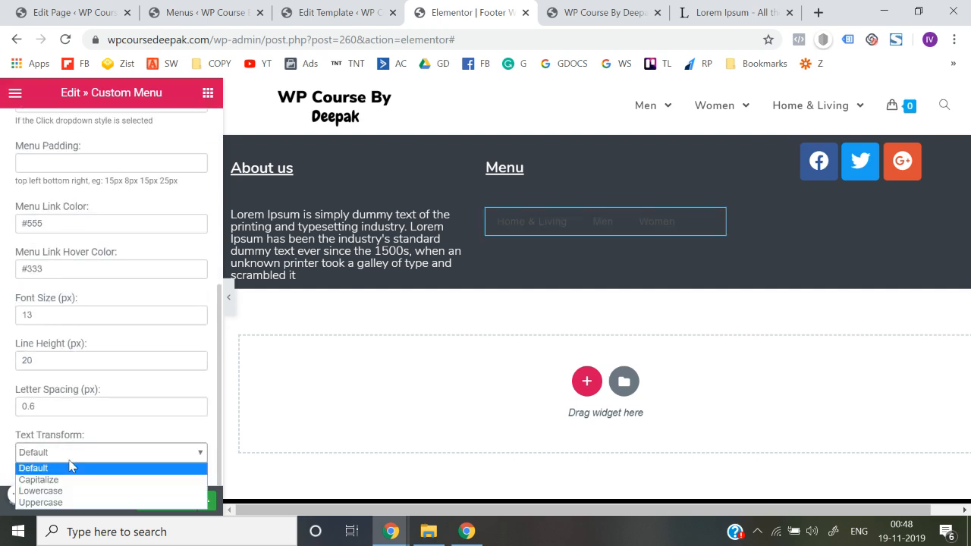
click(70, 465)
scroll(36, 339, up, 2)
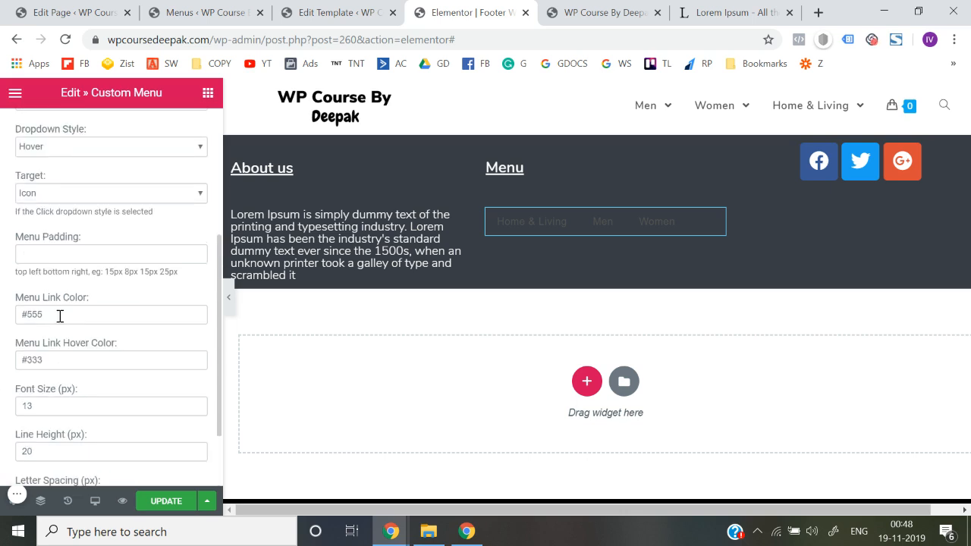
click(60, 316)
click(2, 339)
scroll(2, 343, up, 3)
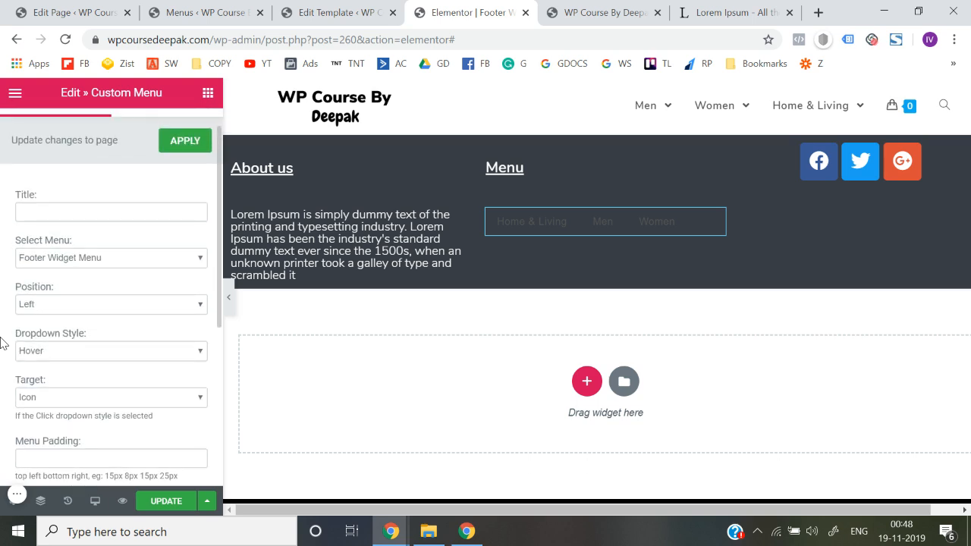
click(45, 351)
click(2, 371)
scroll(2, 371, down, 4)
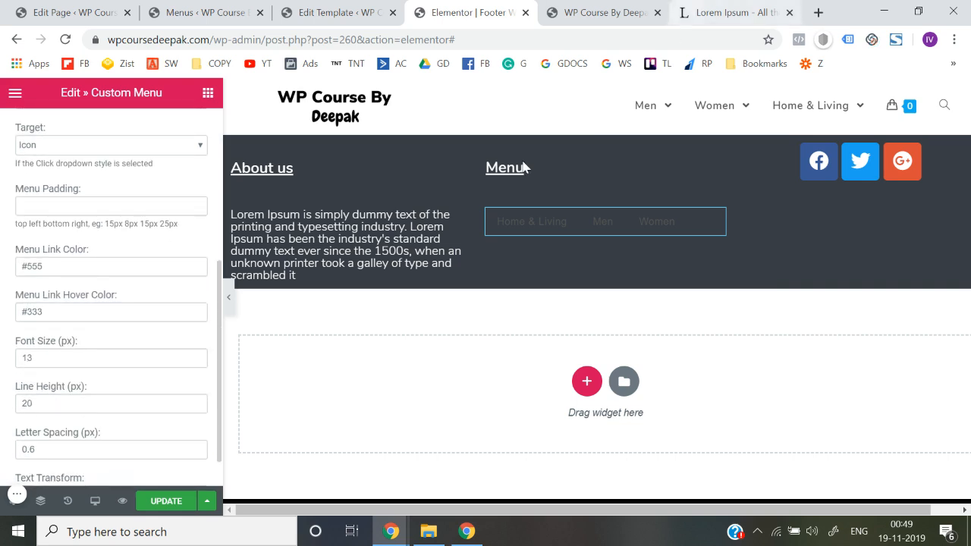
Check the text color used in the style settings of the About us paragraph
click(394, 227)
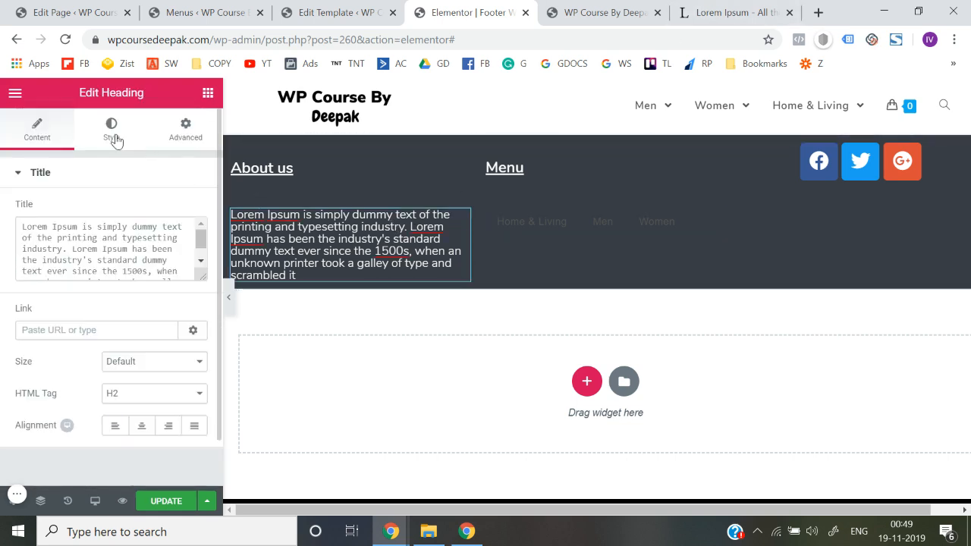
click(112, 131)
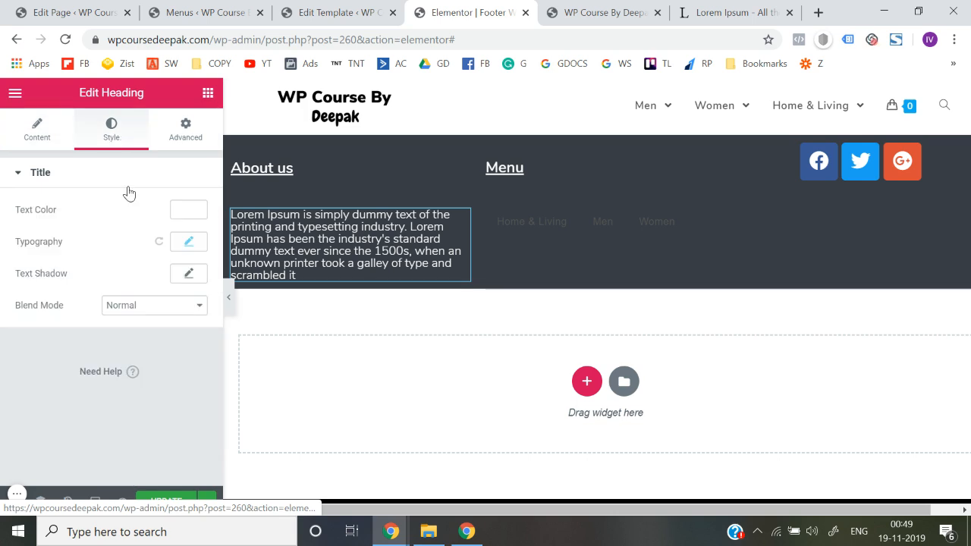
click(182, 208)
click(72, 210)
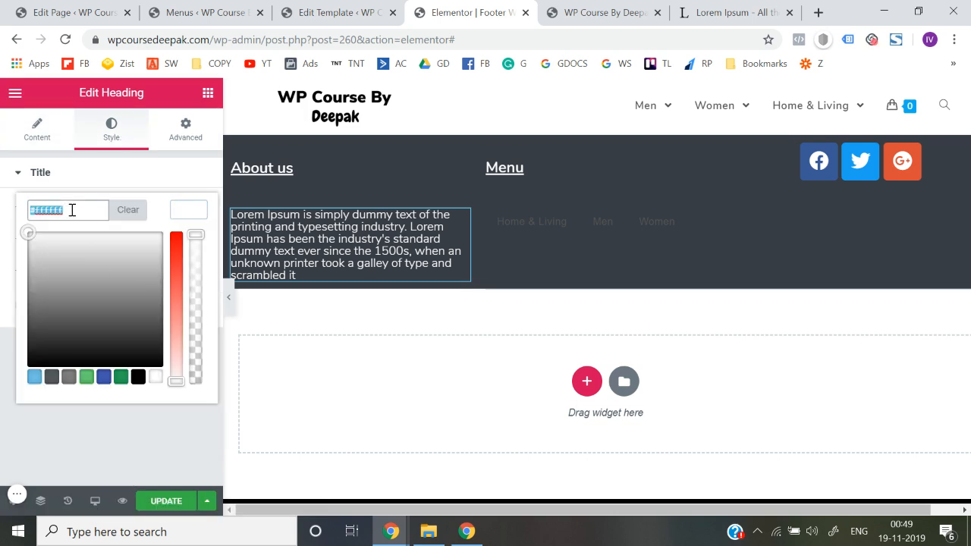
Set the Custom Menu widget's link color and link hover color both to #ffffff
click(581, 221)
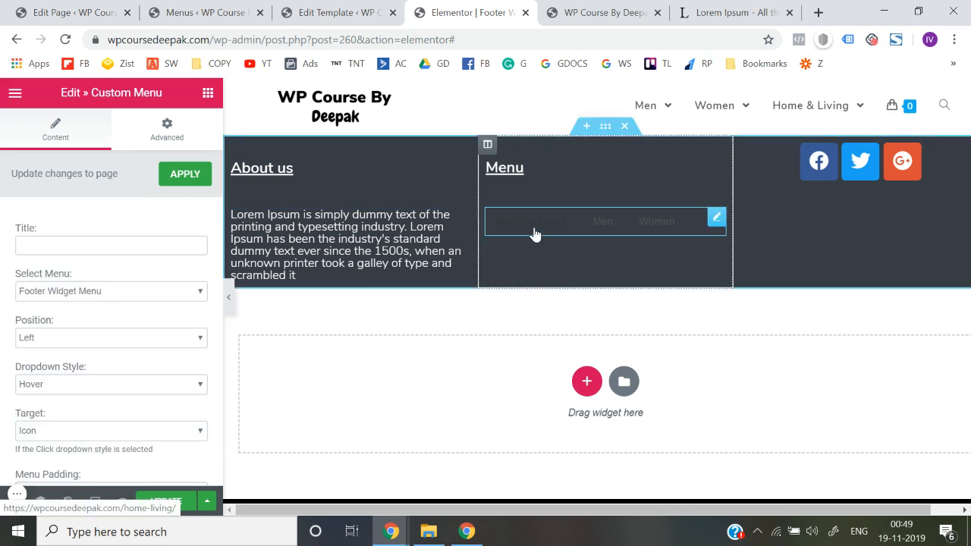
scroll(182, 353, down, 5)
triple_click(87, 270)
triple_click(66, 223)
text(#ffffff)
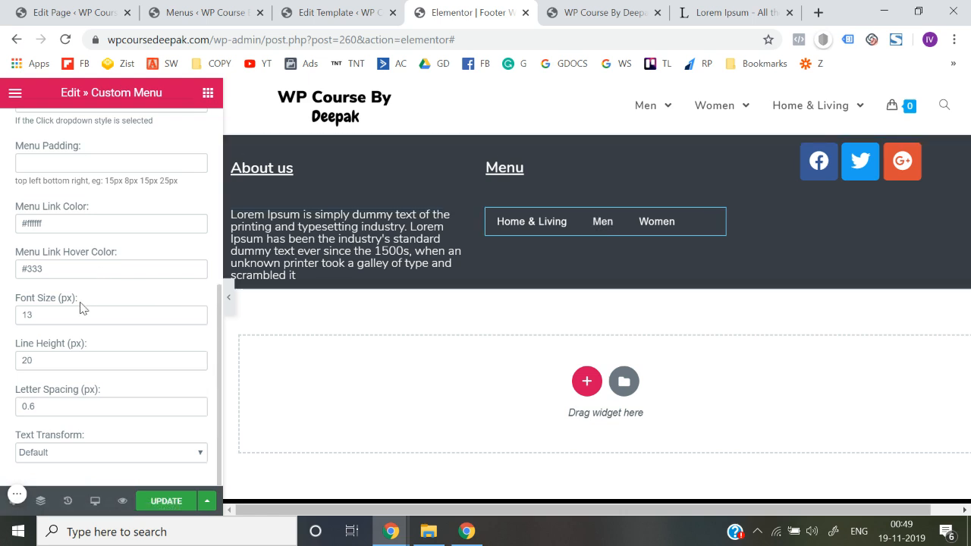
triple_click(76, 269)
text(#ffffff)
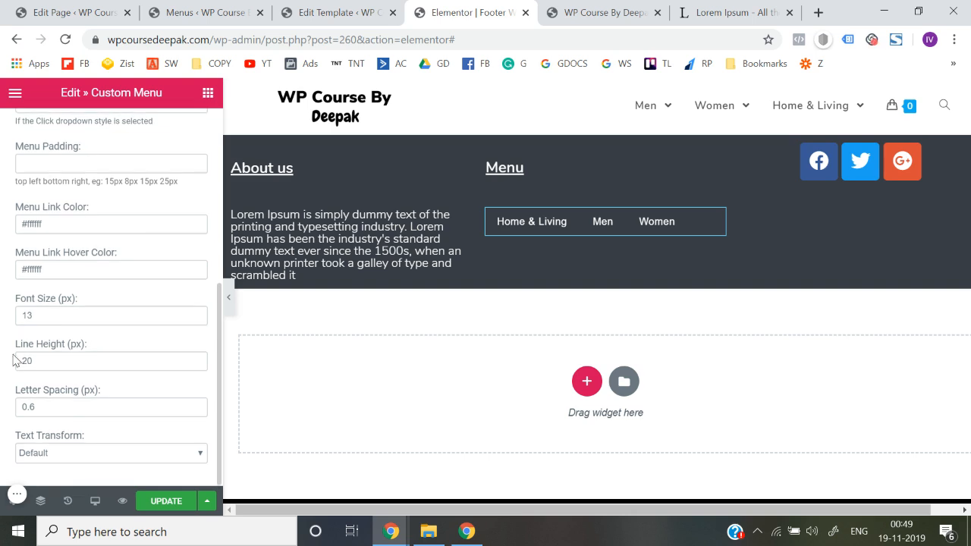
View the footer layout with the editing panel hidden, and bring the panel back
scroll(13, 359, up, 3)
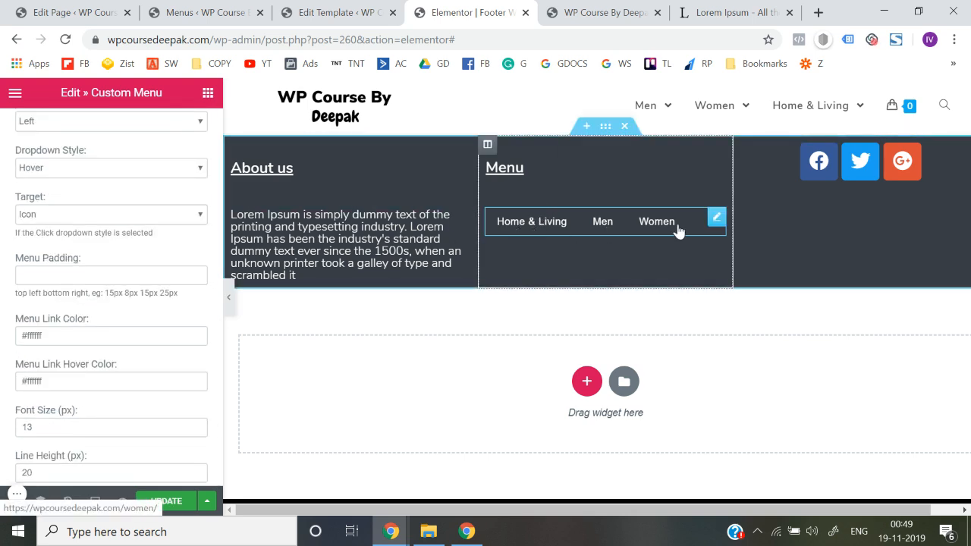
click(228, 299)
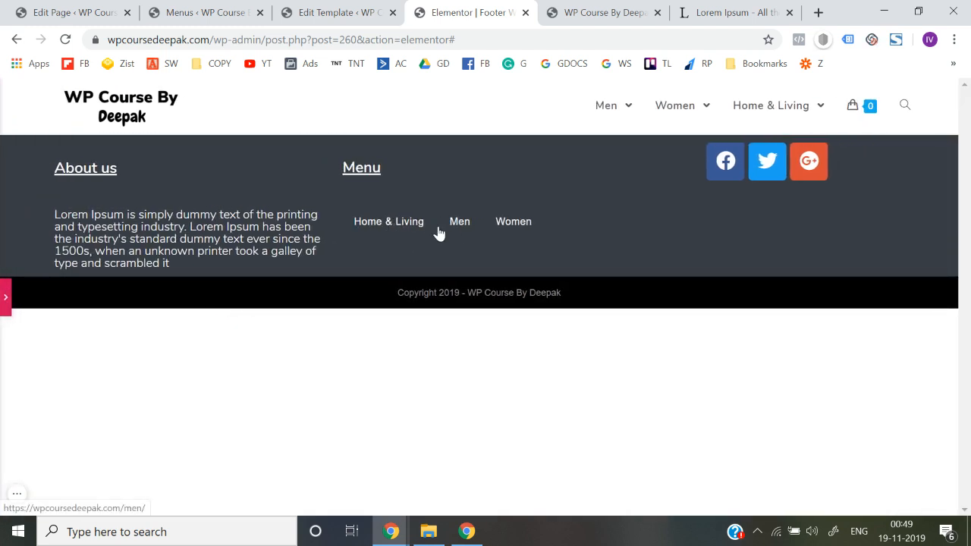
click(5, 297)
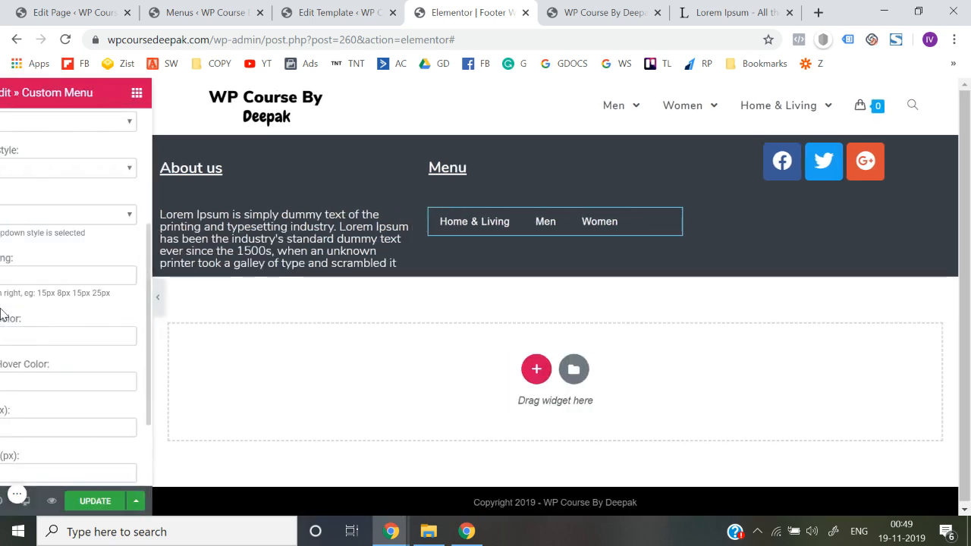
Try the Center and Right positions for the Custom Menu widget, and return it to Left
click(54, 296)
click(54, 297)
scroll(4, 319, down, 1)
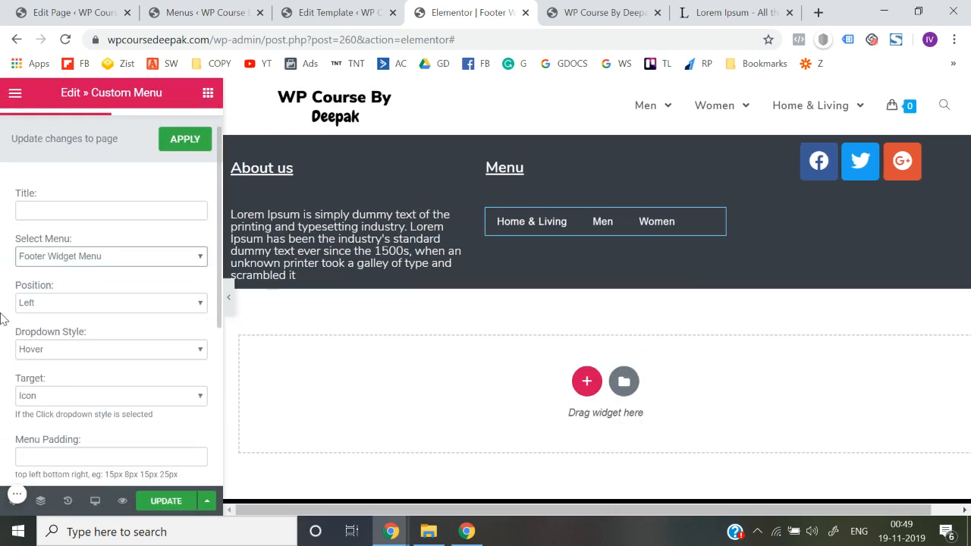
click(44, 305)
click(46, 340)
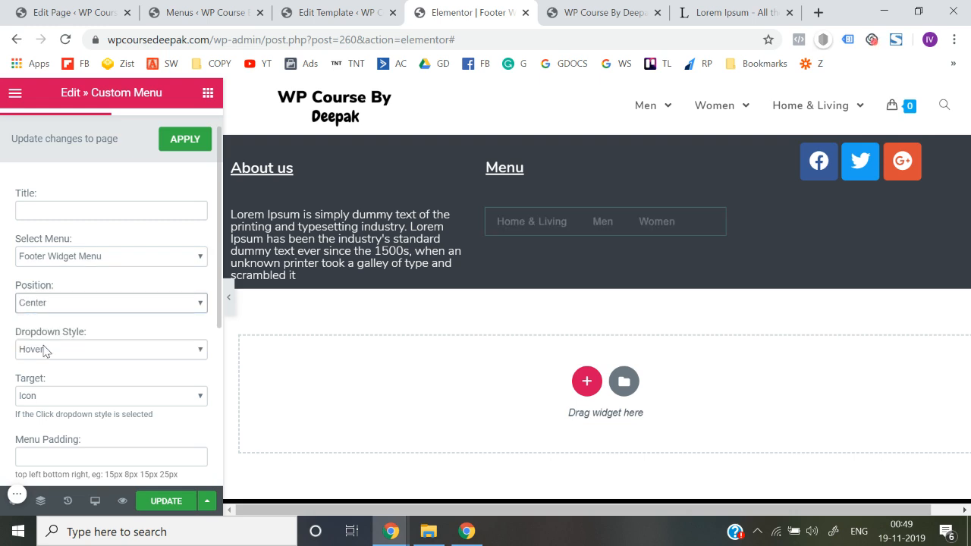
click(86, 305)
click(70, 330)
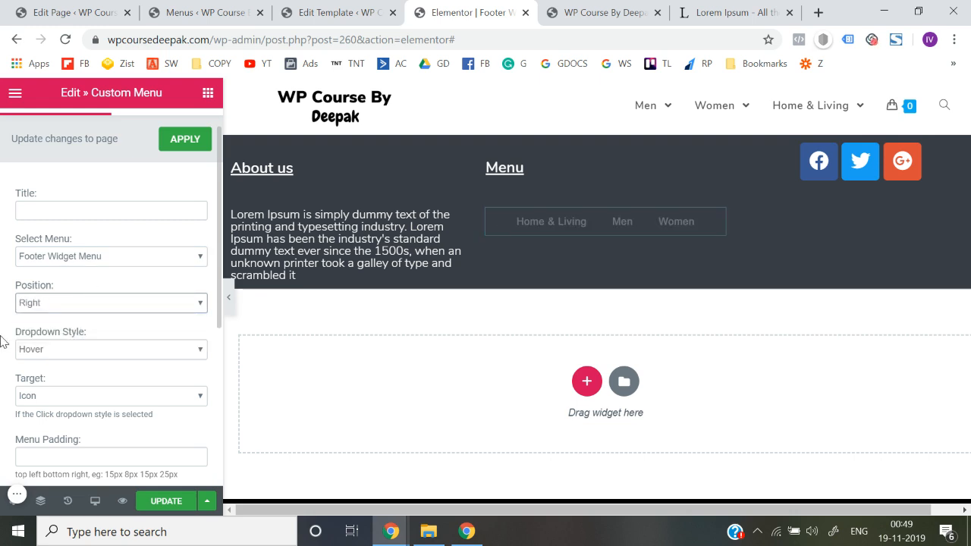
click(70, 307)
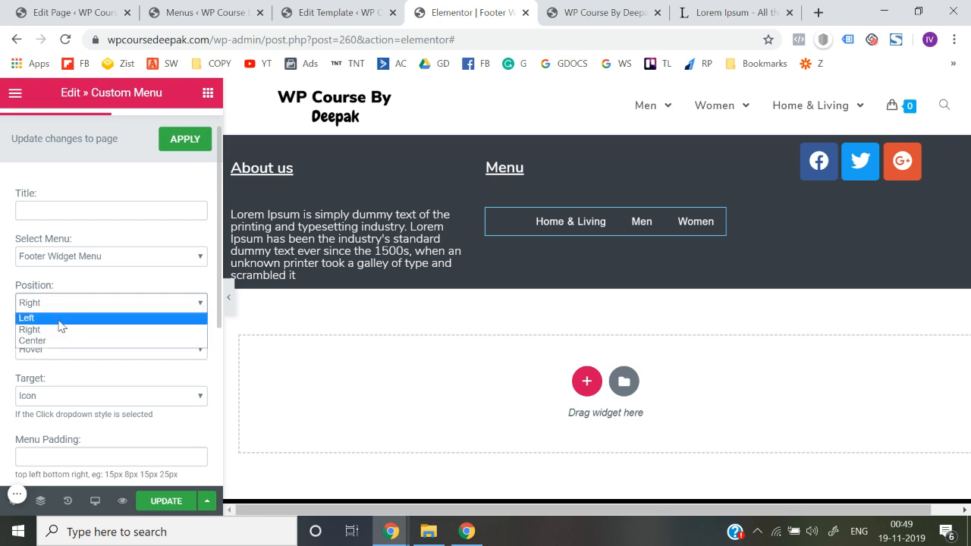
click(59, 321)
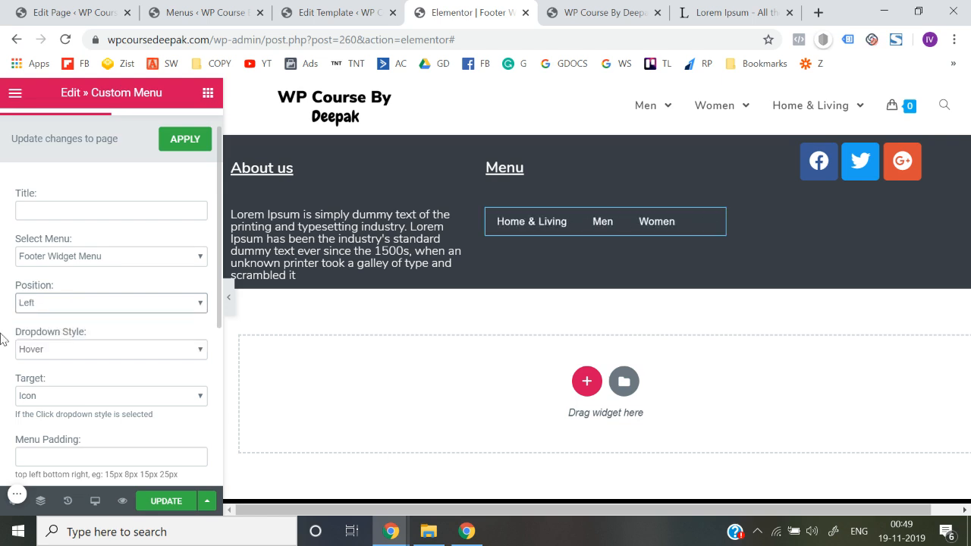
Try the Capitalize text transform on the Custom Menu widget, and return it to Default
scroll(3, 339, down, 2)
scroll(21, 331, down, 2)
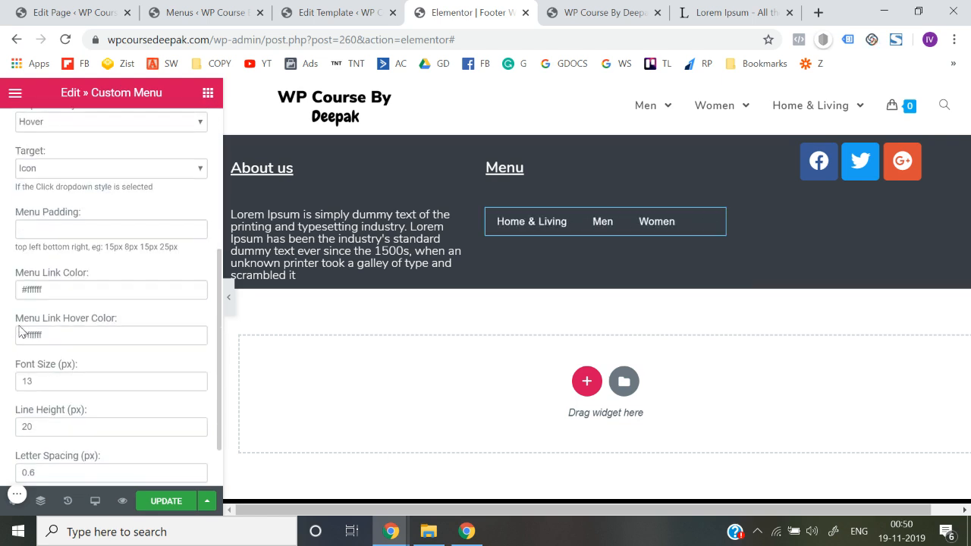
scroll(4, 368, down, 1)
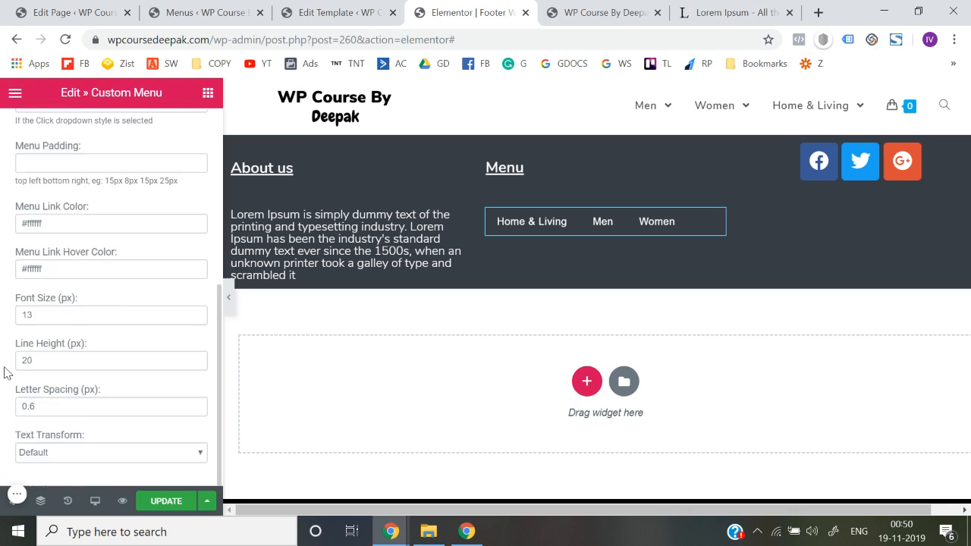
click(127, 456)
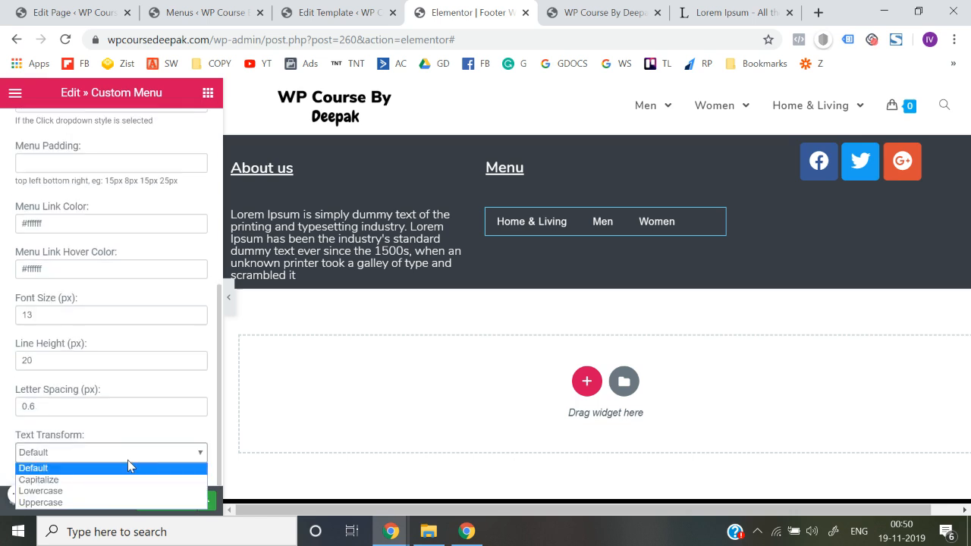
click(83, 480)
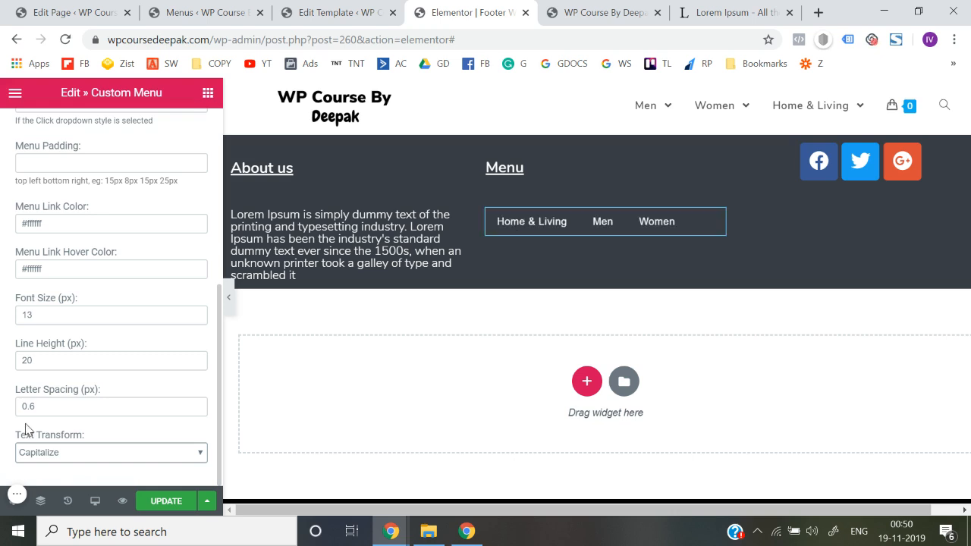
click(78, 449)
click(58, 468)
click(60, 454)
click(49, 479)
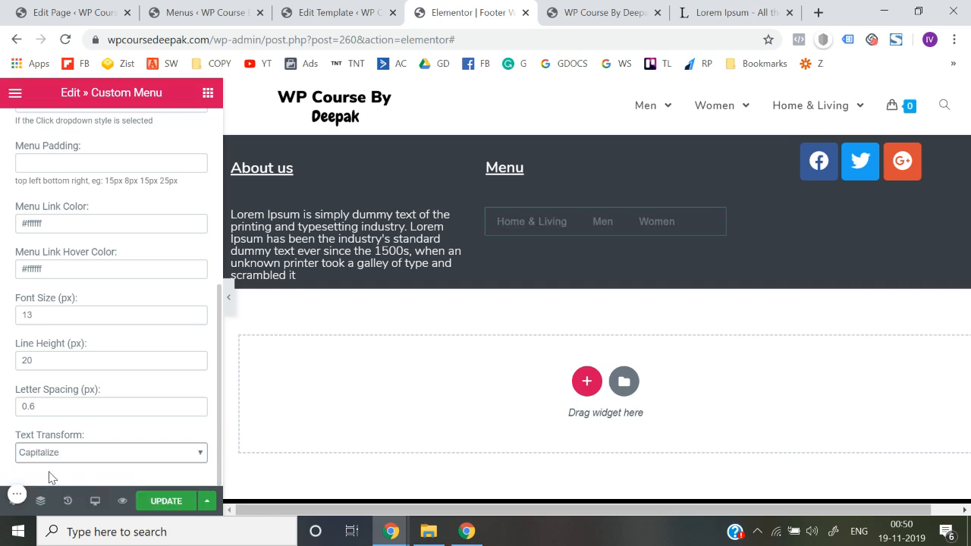
click(61, 455)
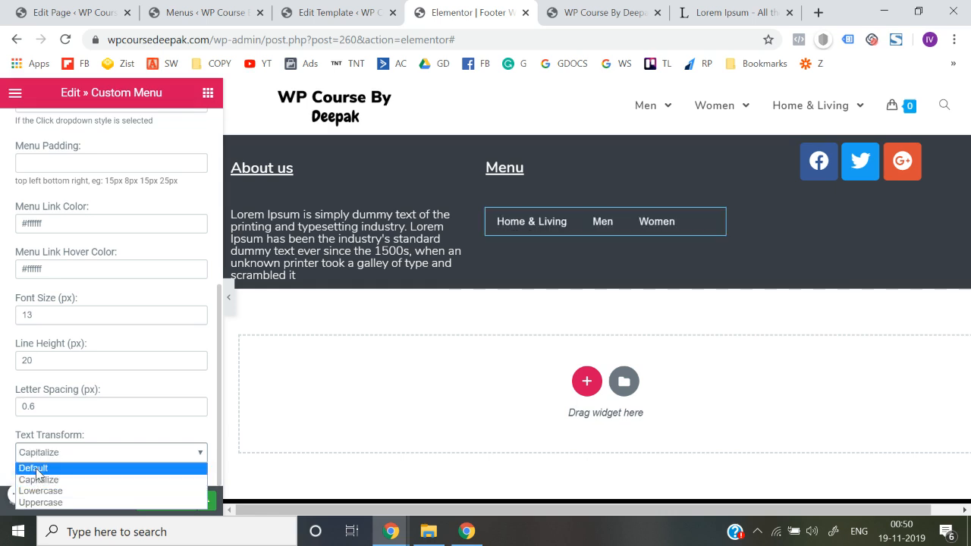
click(35, 469)
Try the Fade In and Bounce In Down entrance animations on the Custom Menu widget, and settle on Slide In Down
scroll(7, 379, up, 10)
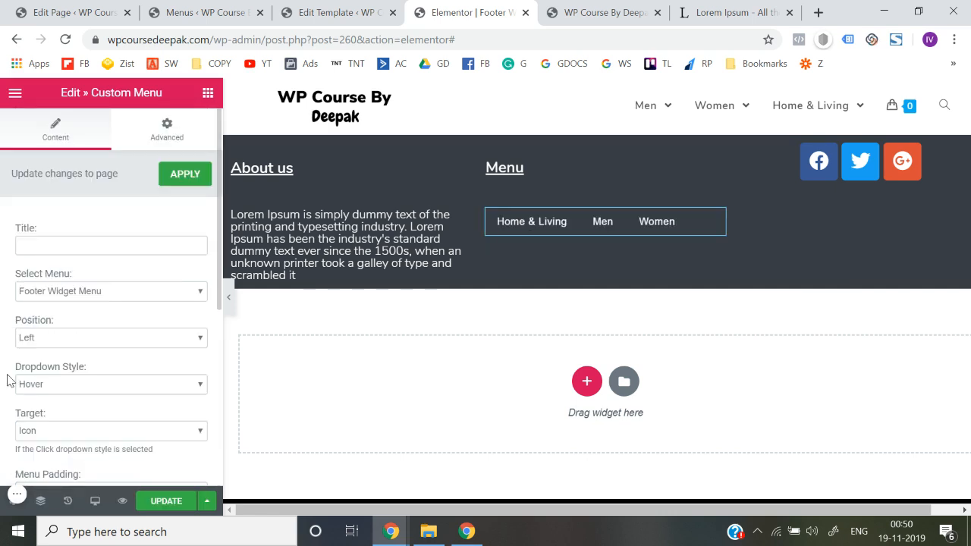
click(172, 145)
scroll(4, 311, down, 4)
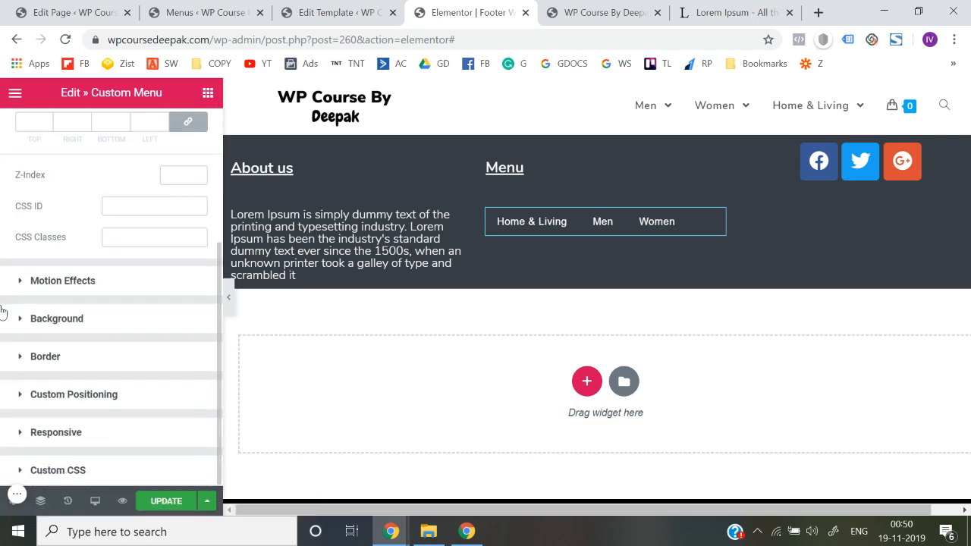
click(67, 287)
click(66, 299)
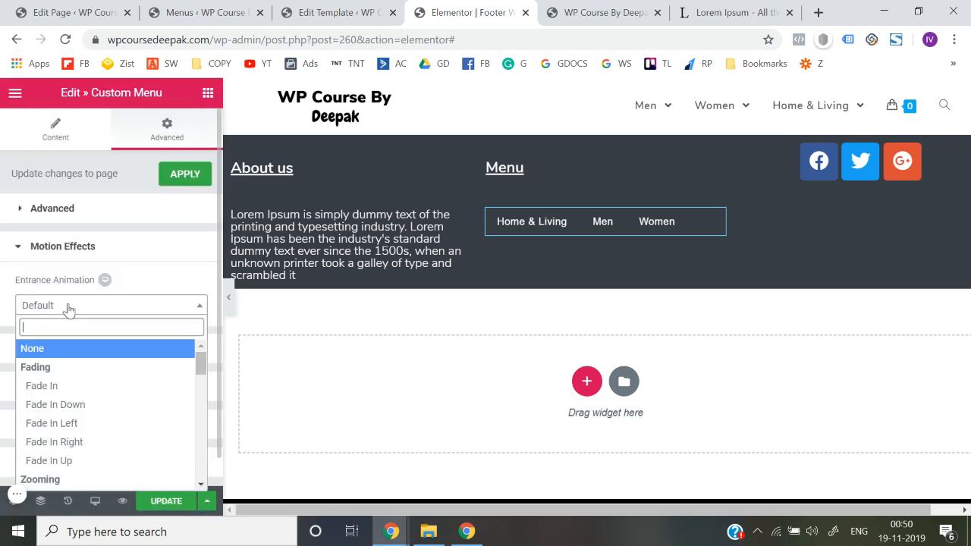
click(67, 390)
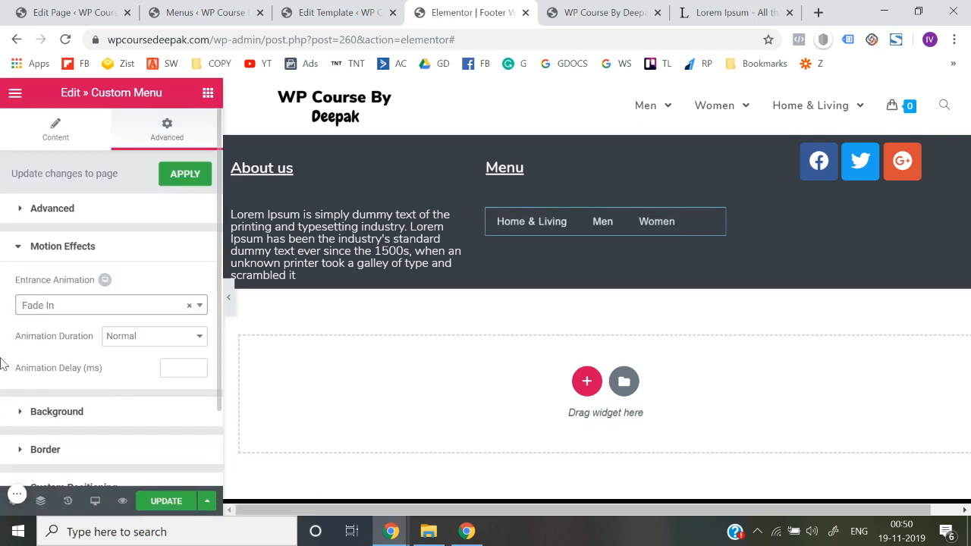
scroll(192, 364, down, 2)
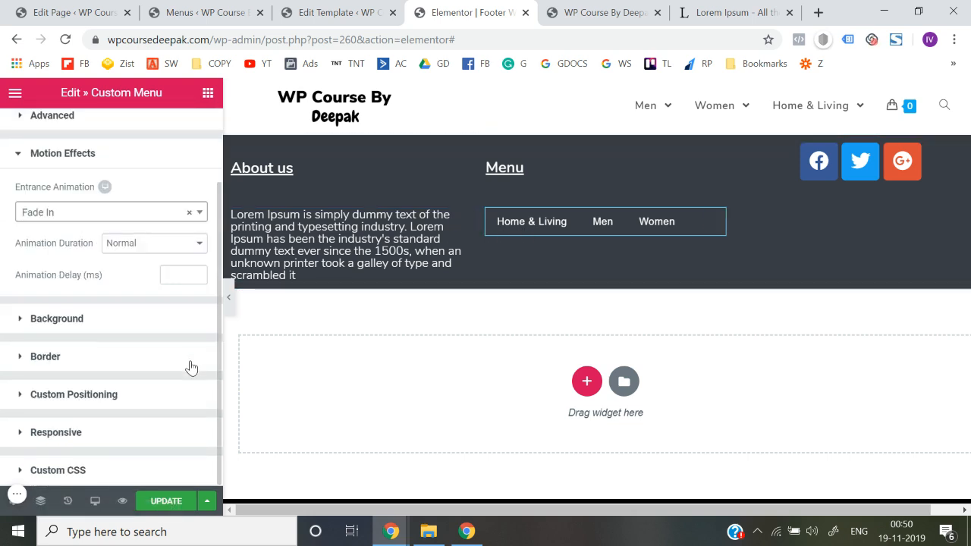
click(136, 223)
scroll(91, 357, down, 3)
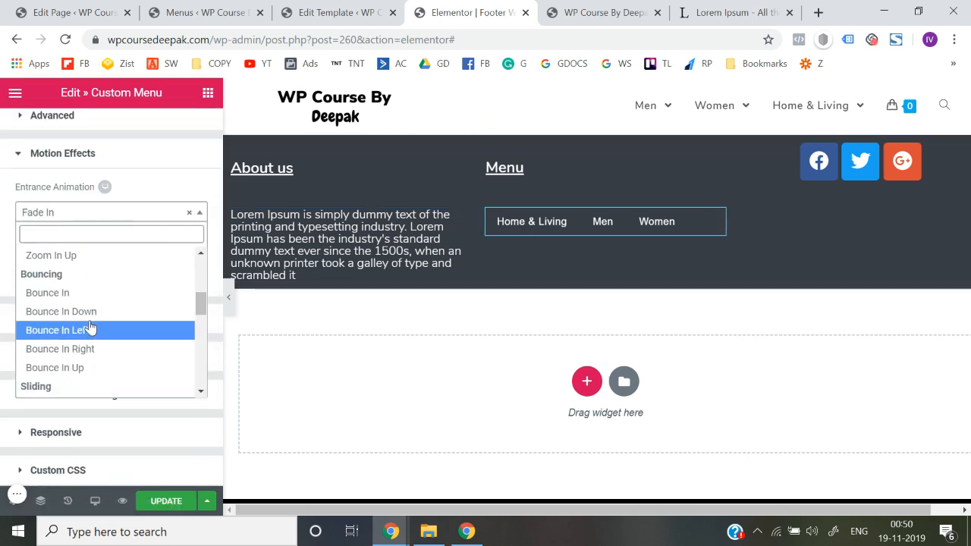
click(90, 316)
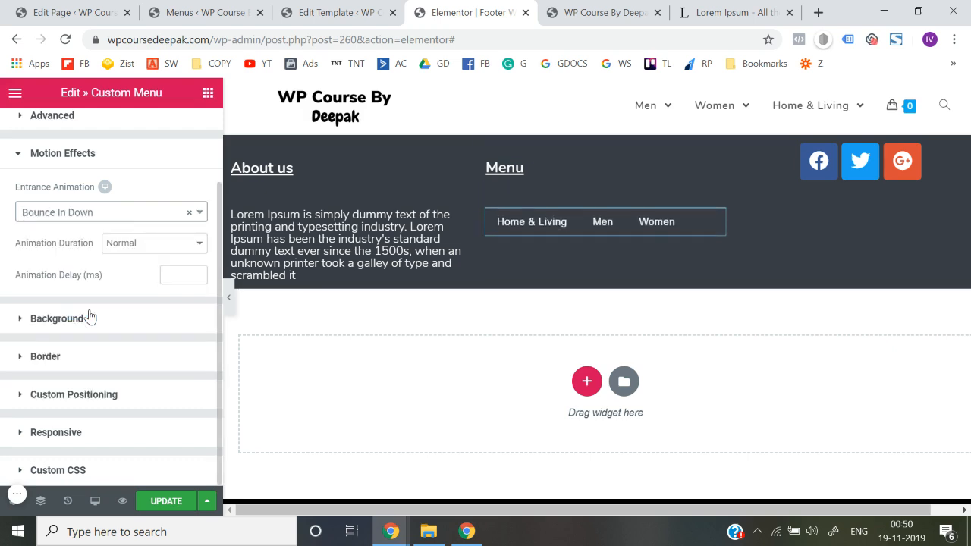
click(122, 216)
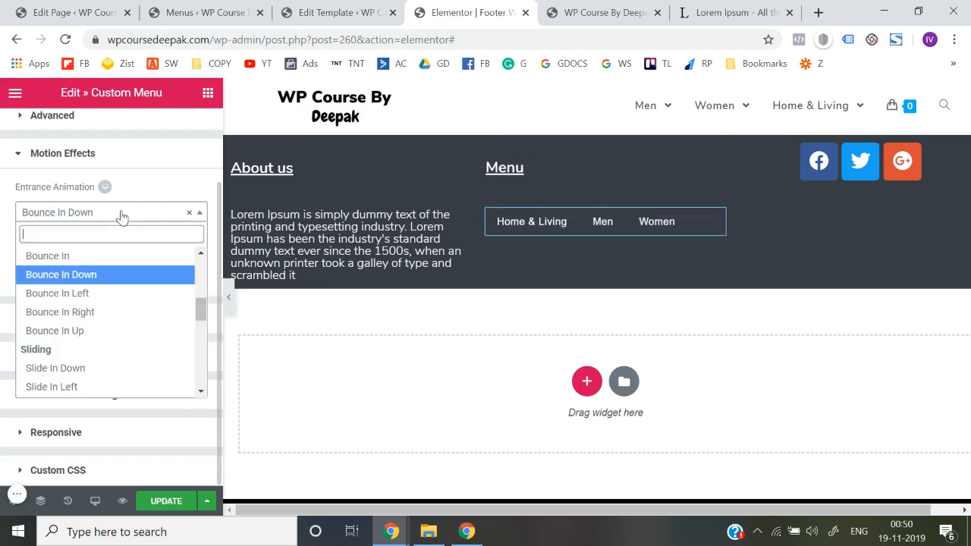
click(73, 370)
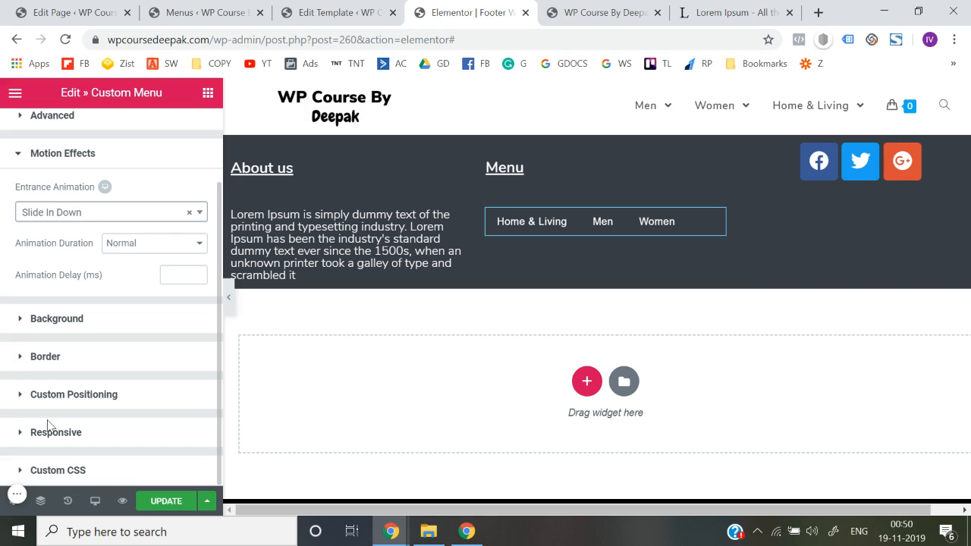
Save the Footer Widget template and open its preview in a new browser tab
click(64, 320)
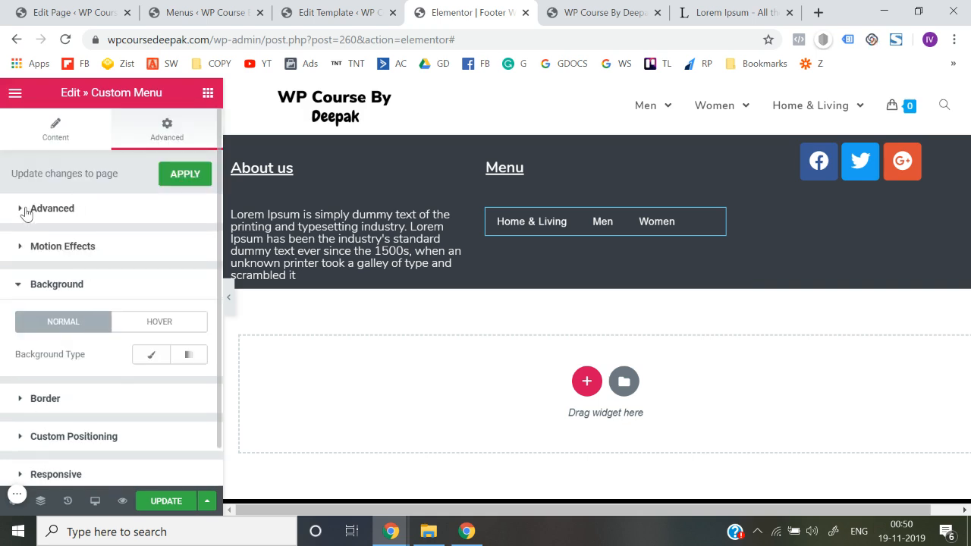
click(169, 502)
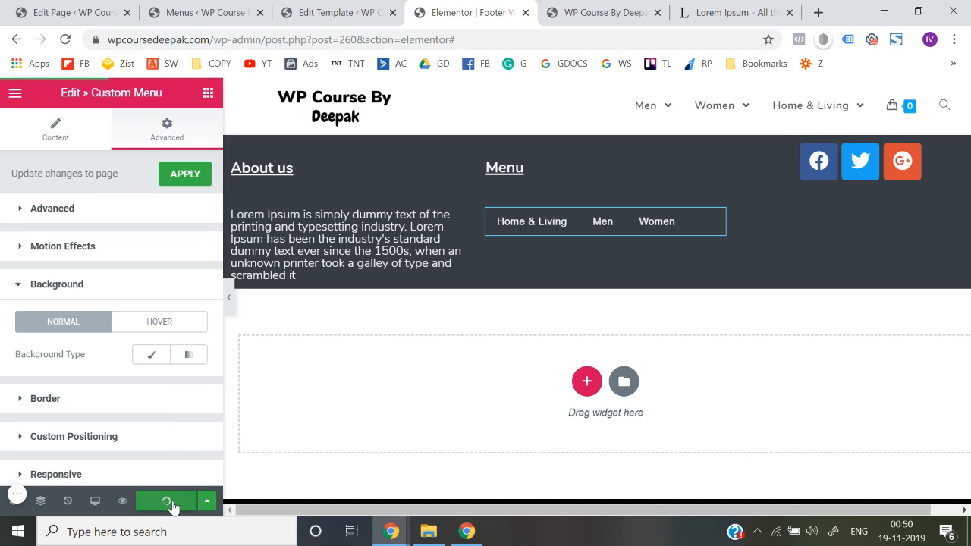
click(124, 503)
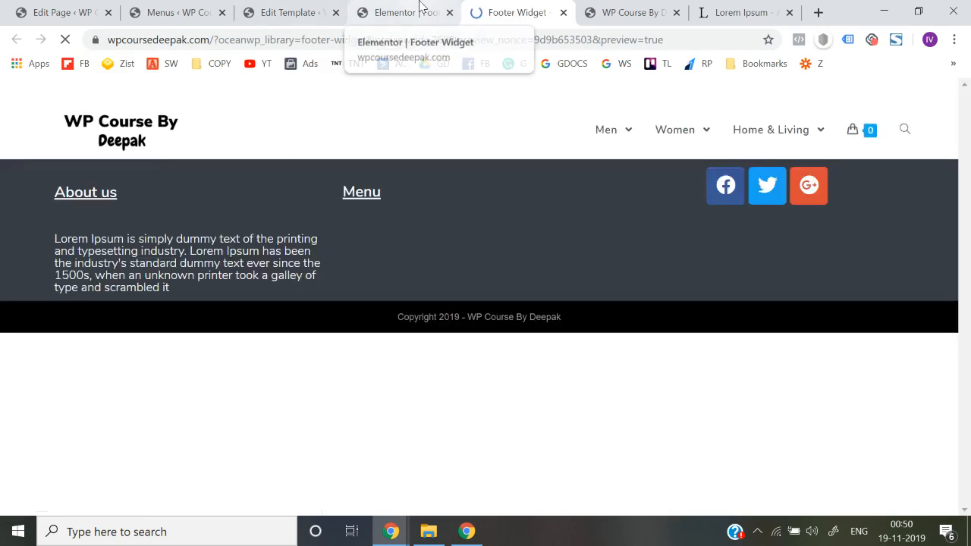
click(421, 12)
click(515, 12)
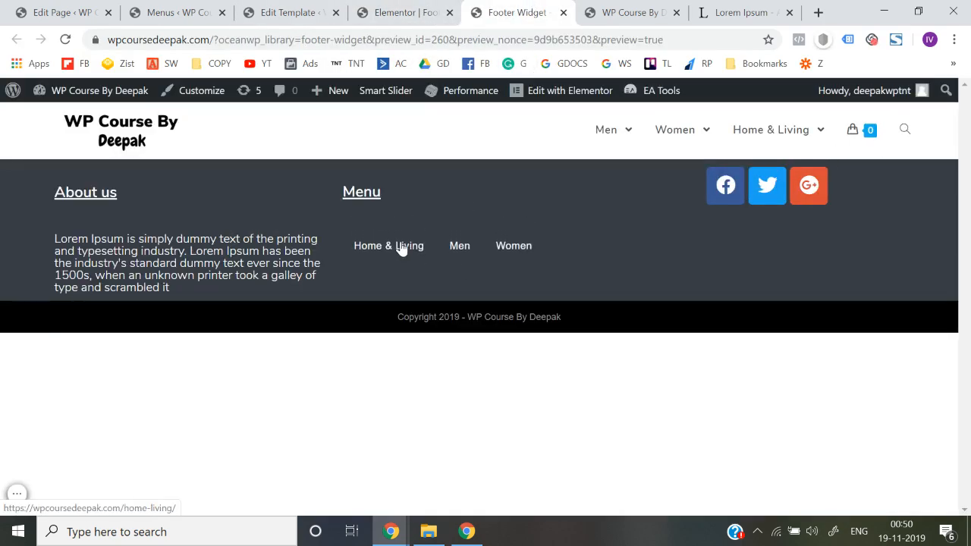
Test the Home & Living and Men links of the footer menu, returning to the footer preview after each
click(402, 247)
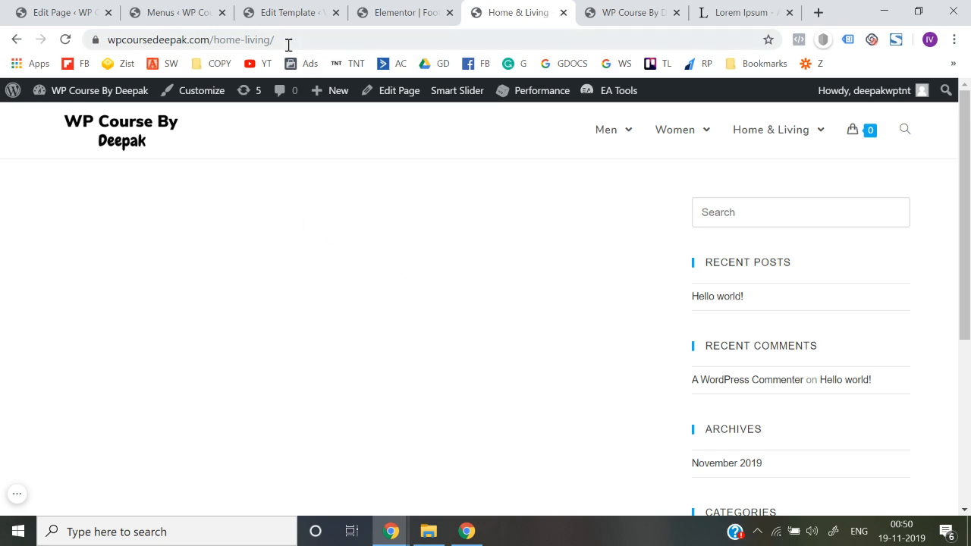
click(16, 38)
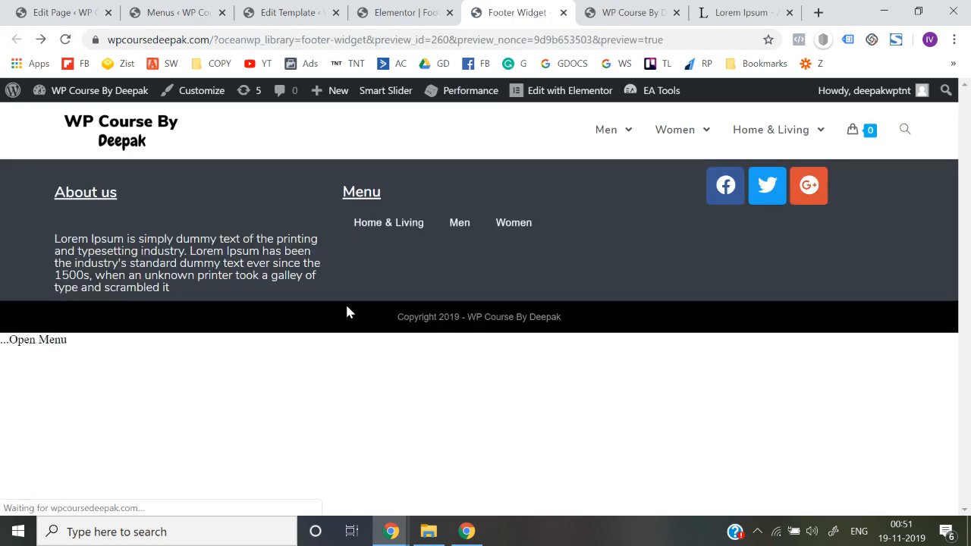
click(460, 246)
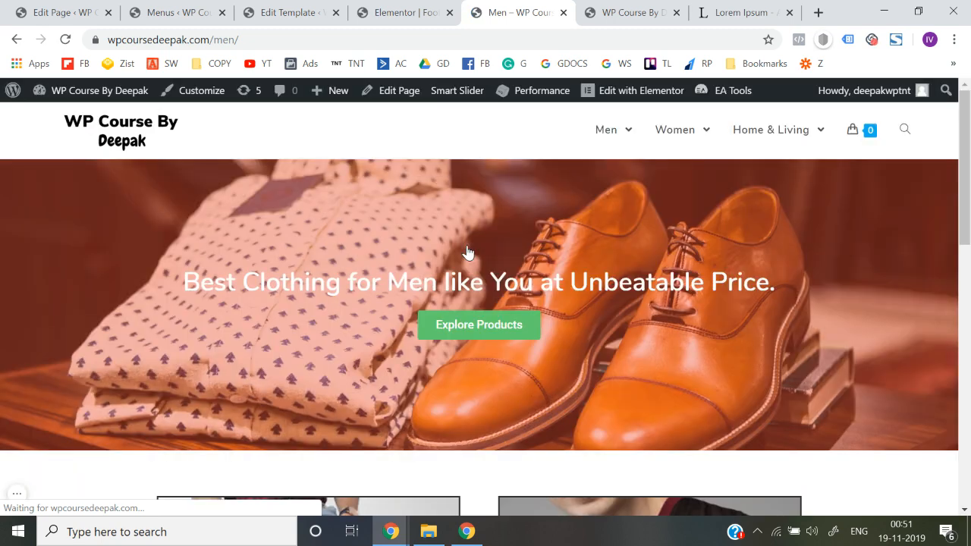
scroll(467, 252, down, 10)
scroll(467, 253, up, 3)
scroll(467, 253, up, 8)
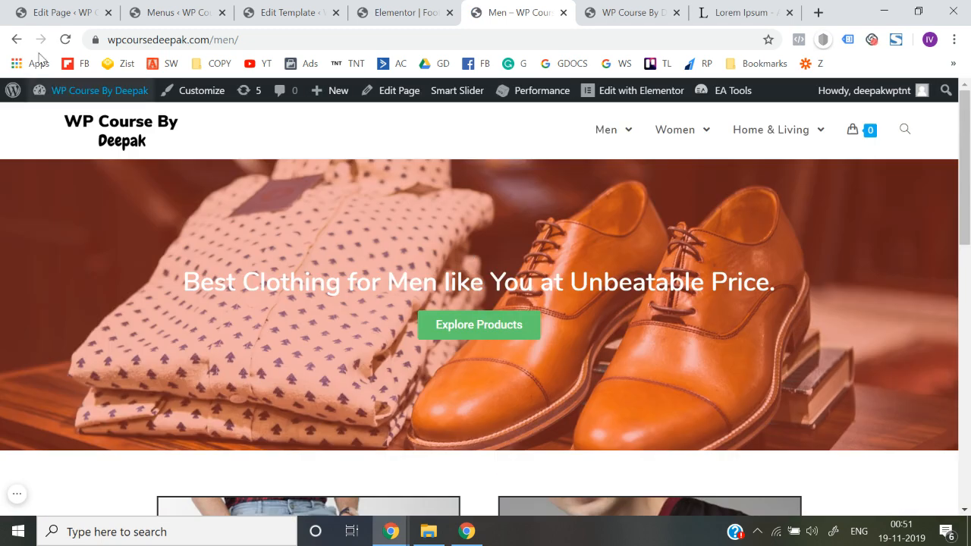
click(18, 38)
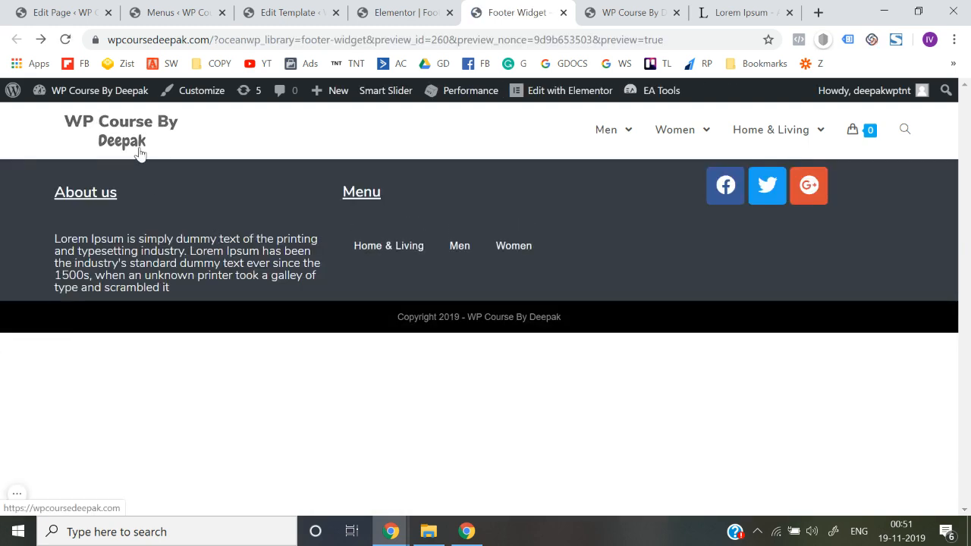
Open the WordPress dashboard in a new browser tab and switch to it
mouse_move(123, 91)
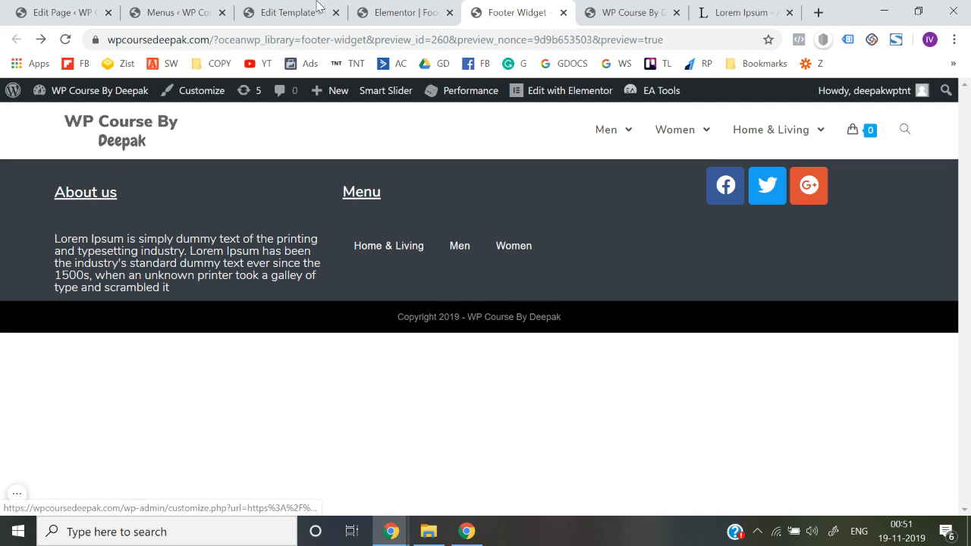
right_click(66, 116)
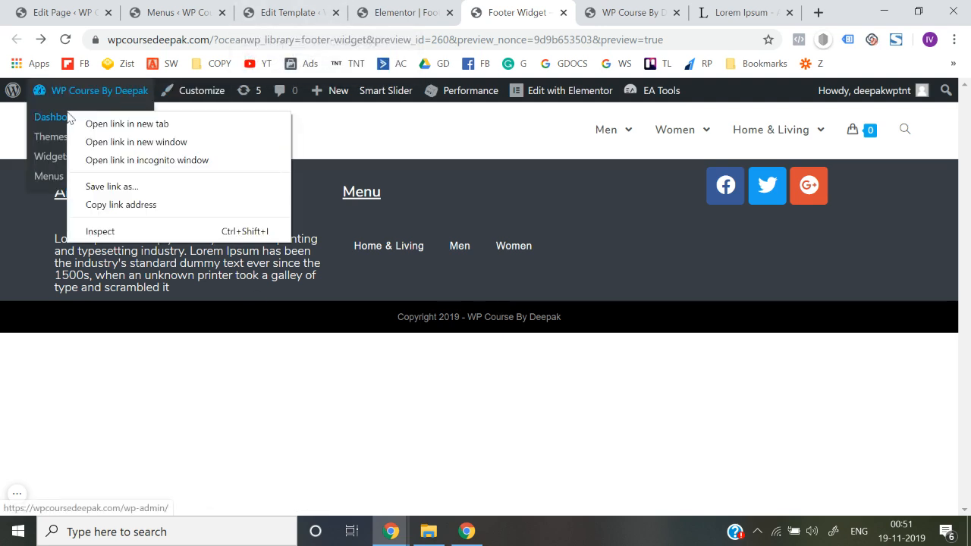
click(75, 122)
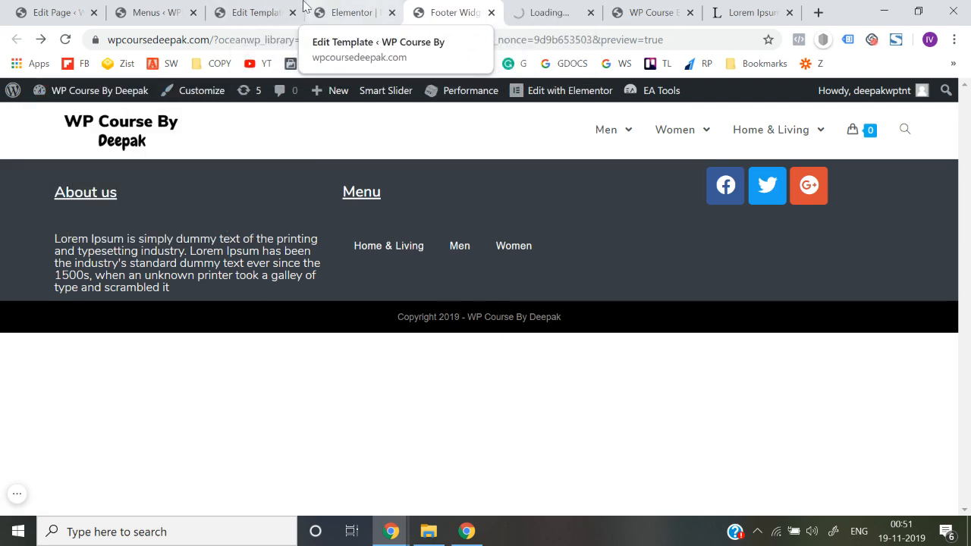
click(523, 10)
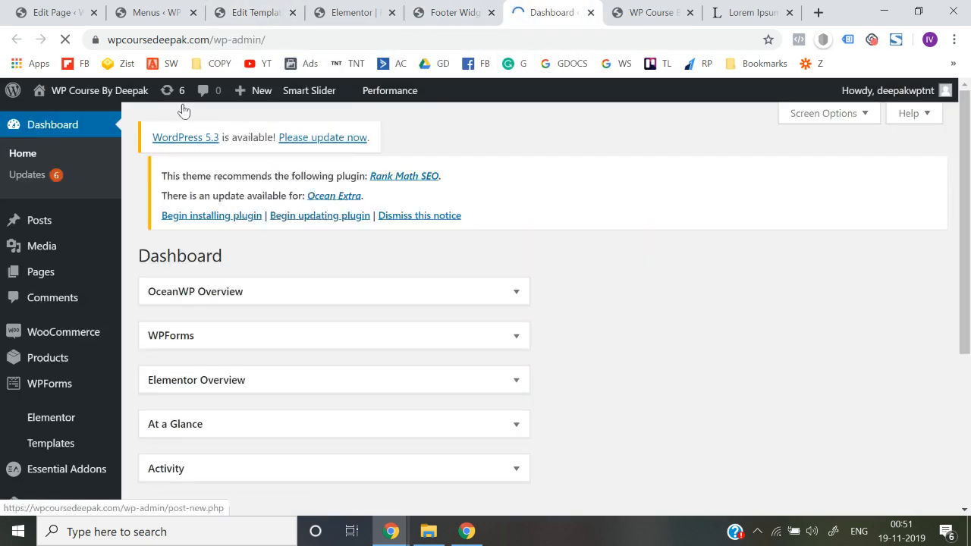
Open the live site in a new browser tab and view the bottom of the homepage
mouse_move(60, 91)
right_click(55, 119)
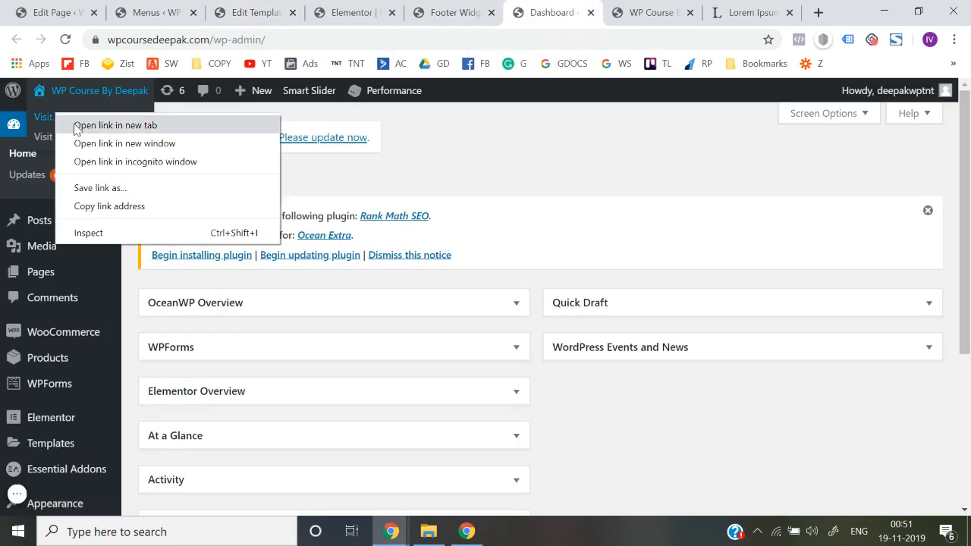
click(72, 123)
click(576, 9)
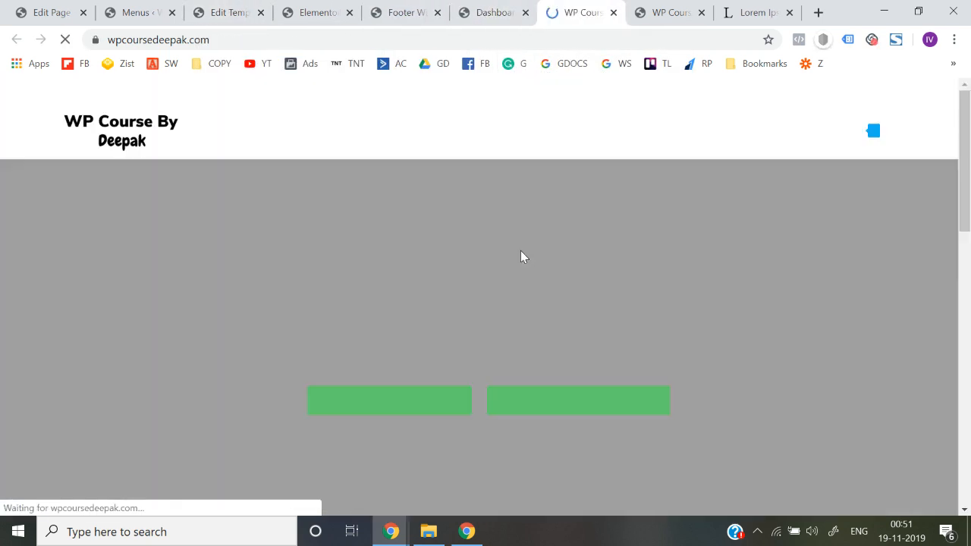
scroll(521, 250, down, 10)
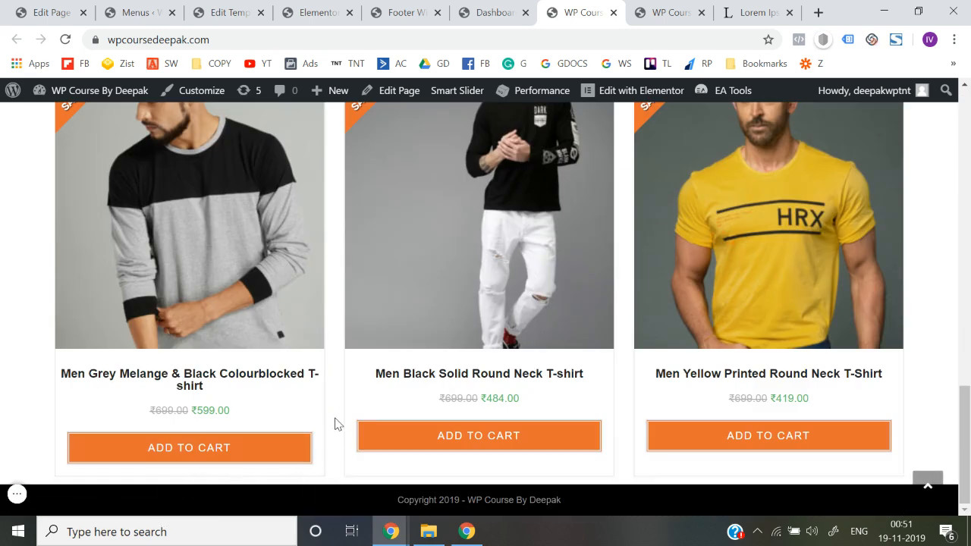
Compare the homepage's footer with the footer template preview, returning to the homepage
click(532, 7)
click(443, 9)
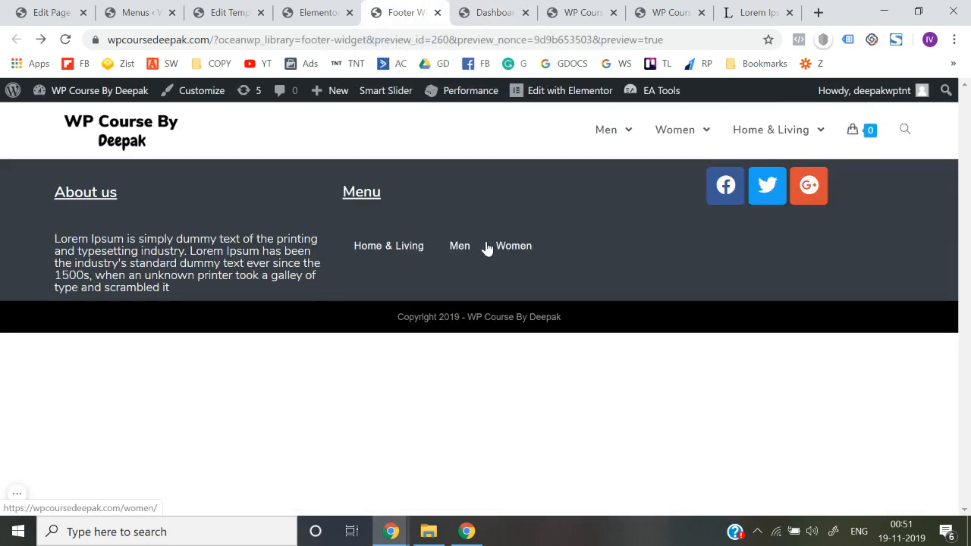
click(518, 11)
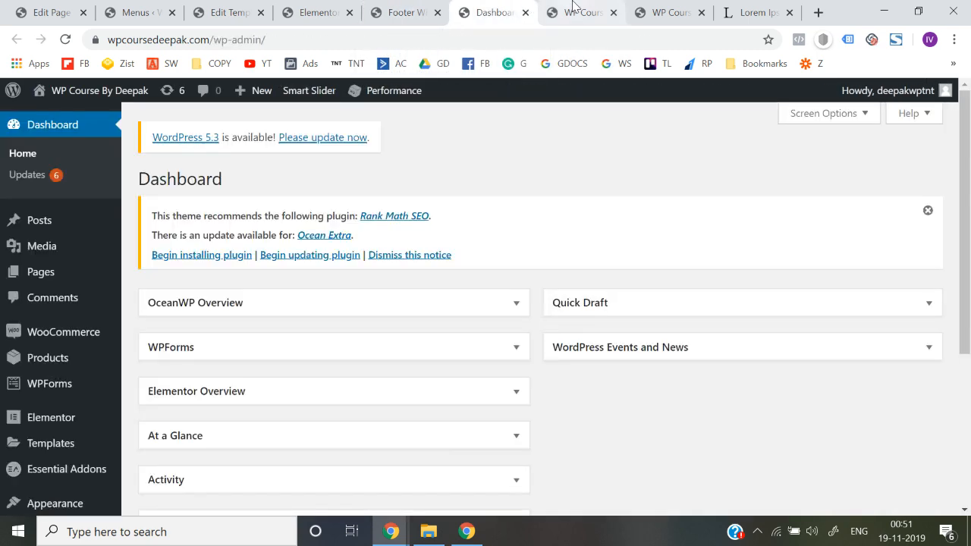
click(571, 11)
Close the dashboard, footer preview, Cart page, Menus, template and Elementor editor browser tabs, and return to the homepage
click(525, 13)
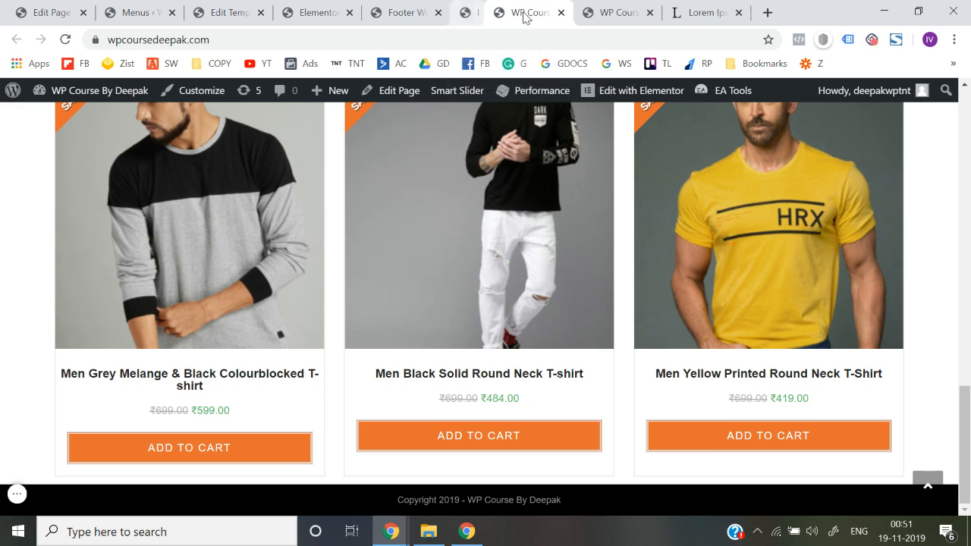
click(437, 13)
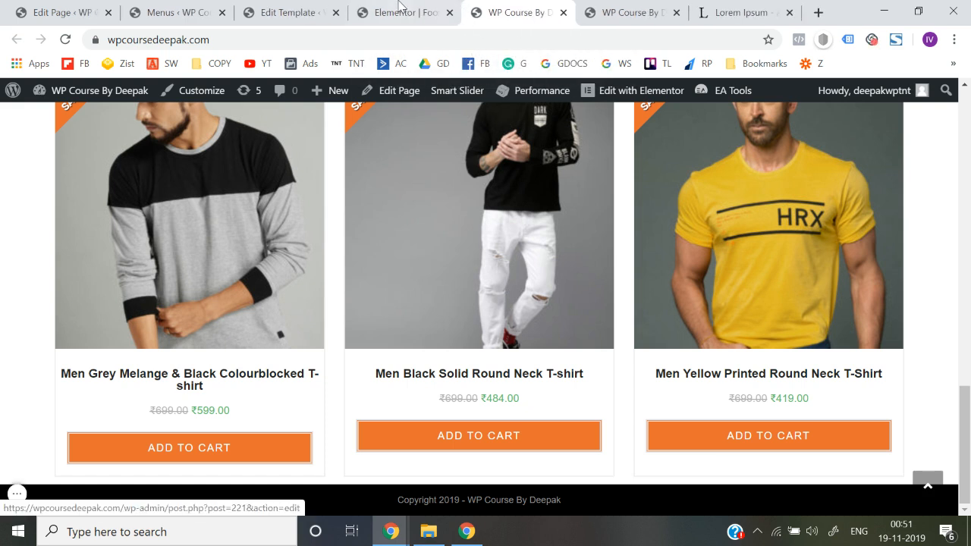
click(400, 7)
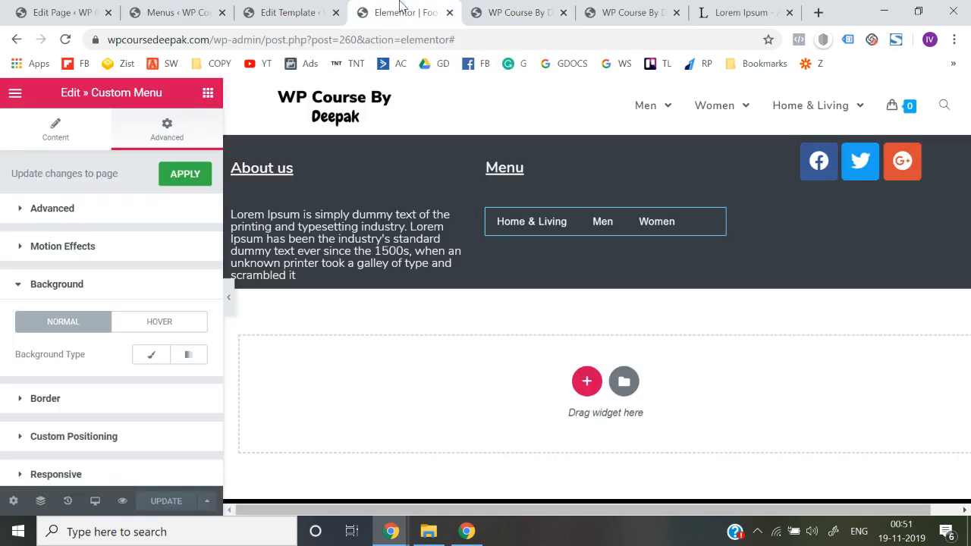
click(15, 93)
scroll(65, 347, down, 1)
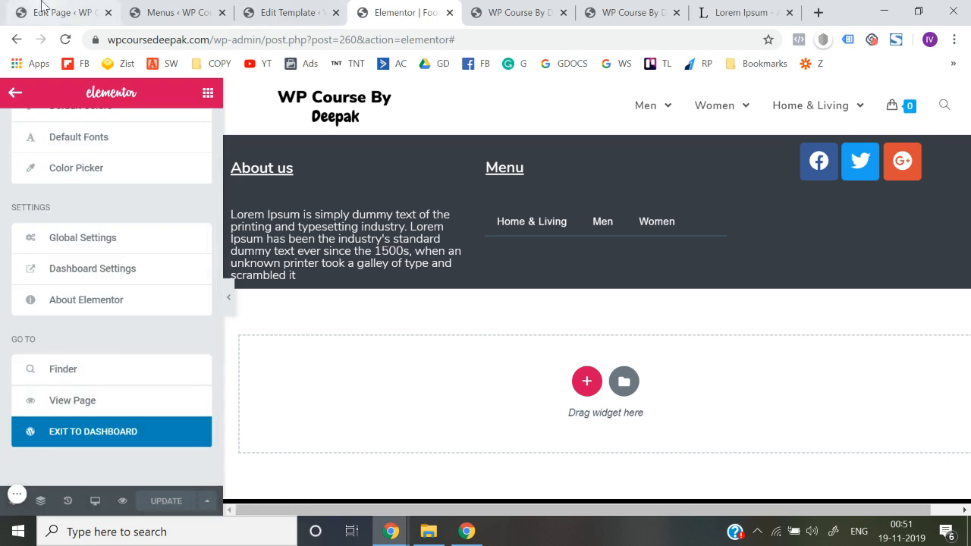
click(101, 12)
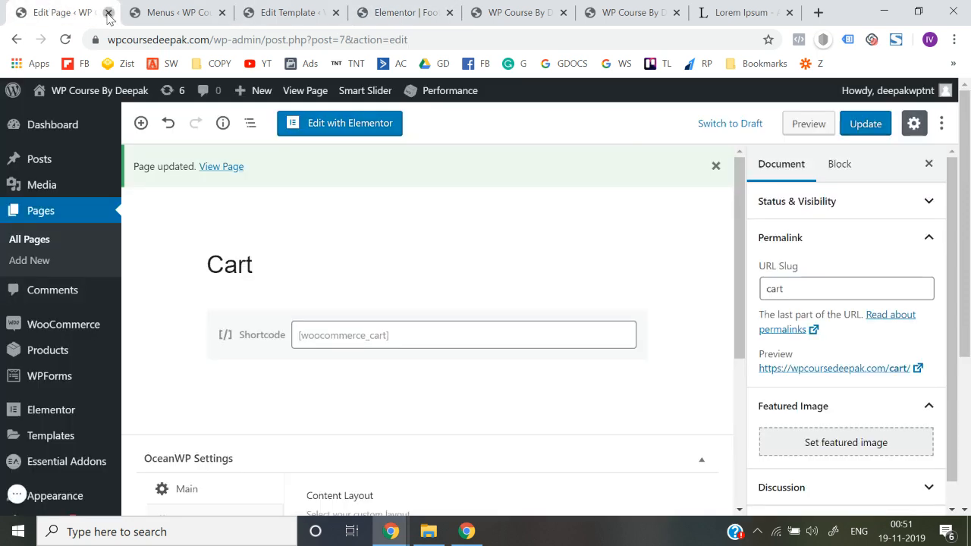
click(109, 12)
click(109, 13)
click(108, 13)
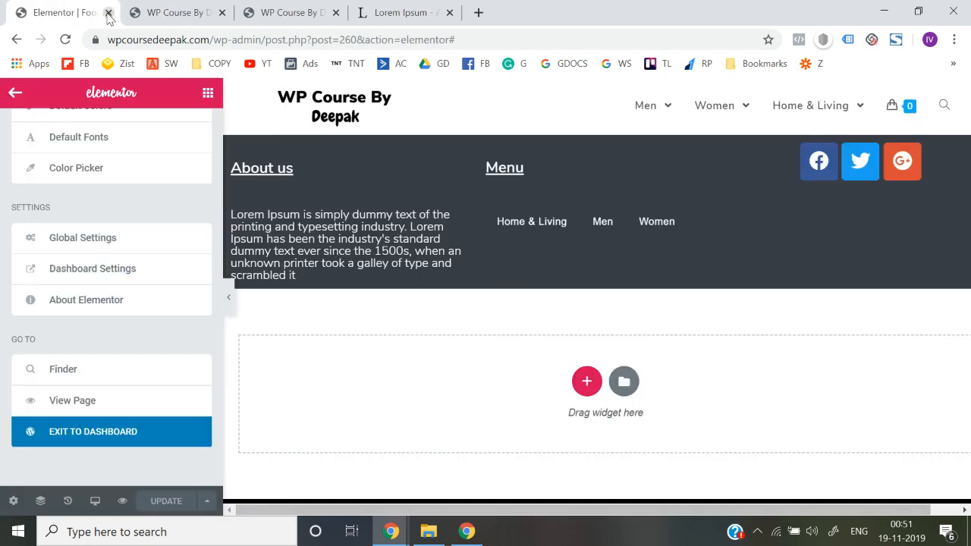
click(108, 12)
click(182, 13)
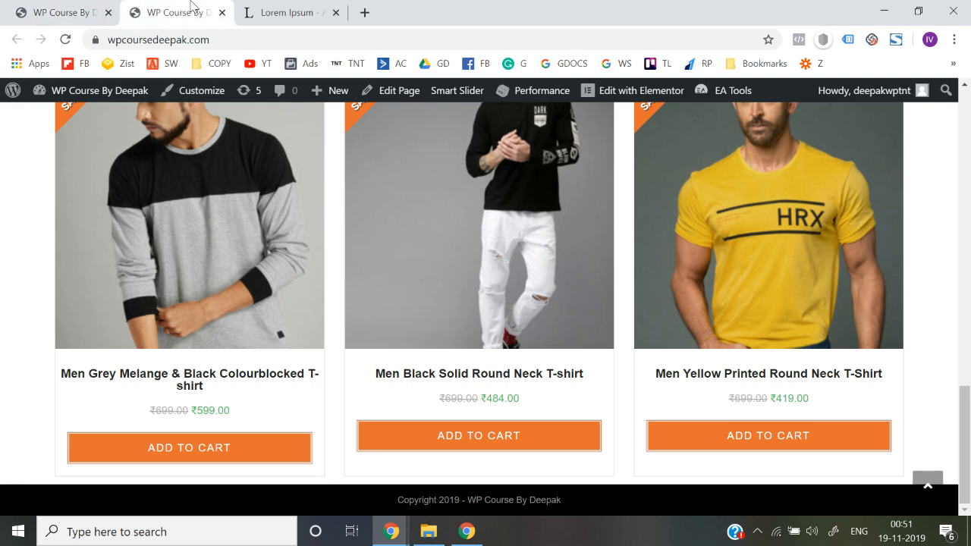
Open the homepage in the theme customizer and enable Footer Widgets
click(200, 95)
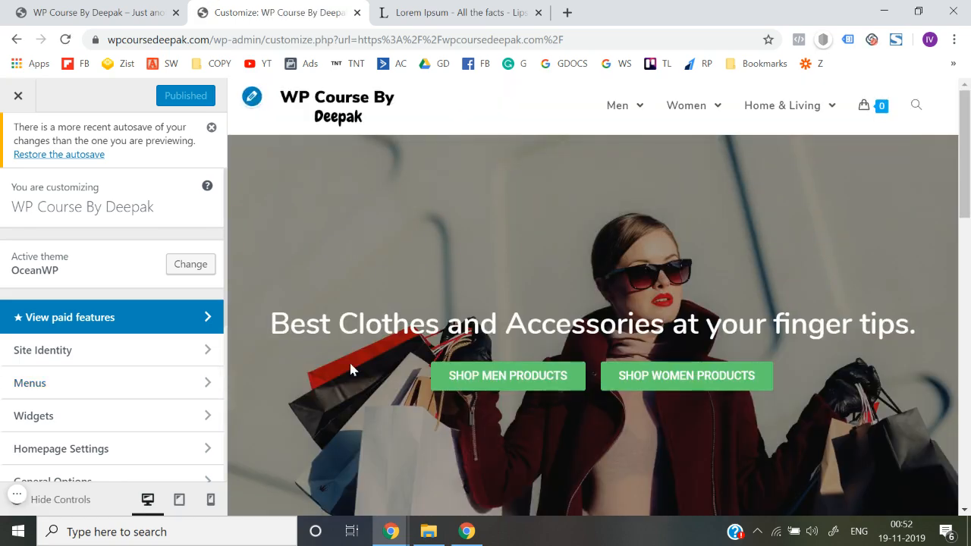
scroll(350, 369, down, 10)
scroll(98, 406, down, 4)
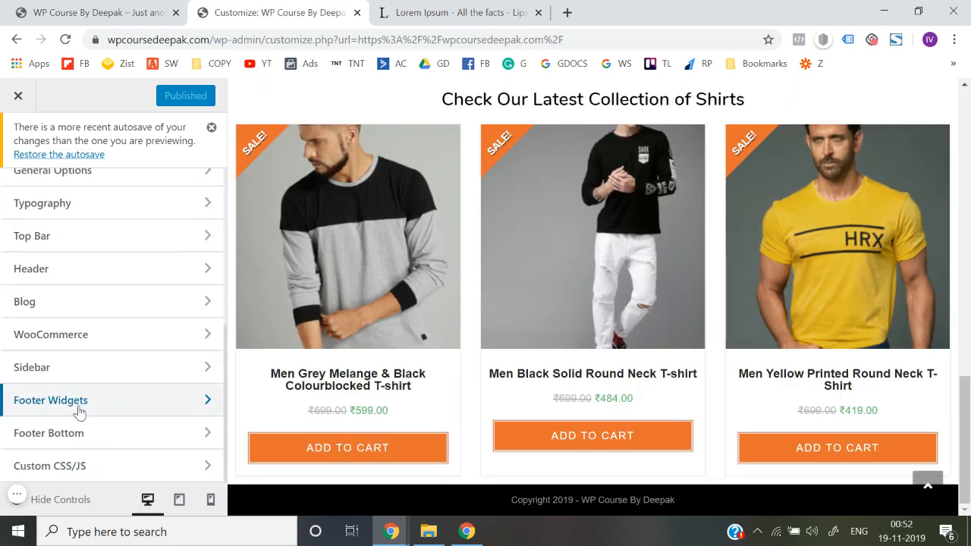
click(79, 412)
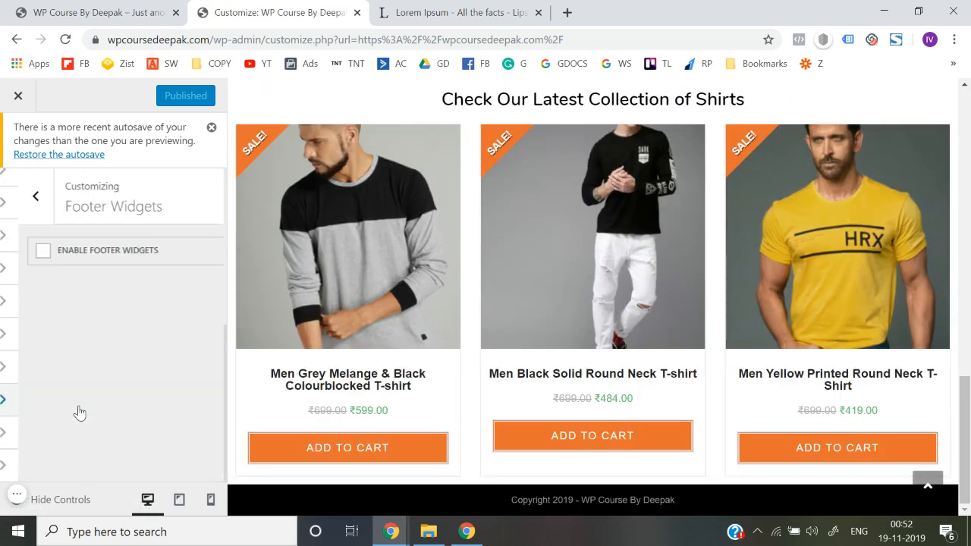
click(106, 253)
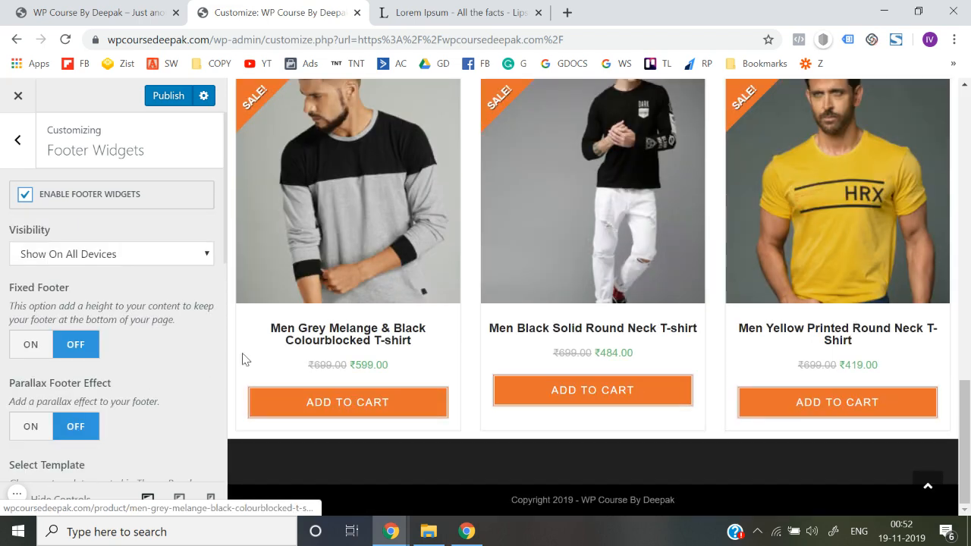
Assign the Footer Widget template to the footer widgets area and view it in the live preview
scroll(109, 345, down, 1)
scroll(96, 264, down, 4)
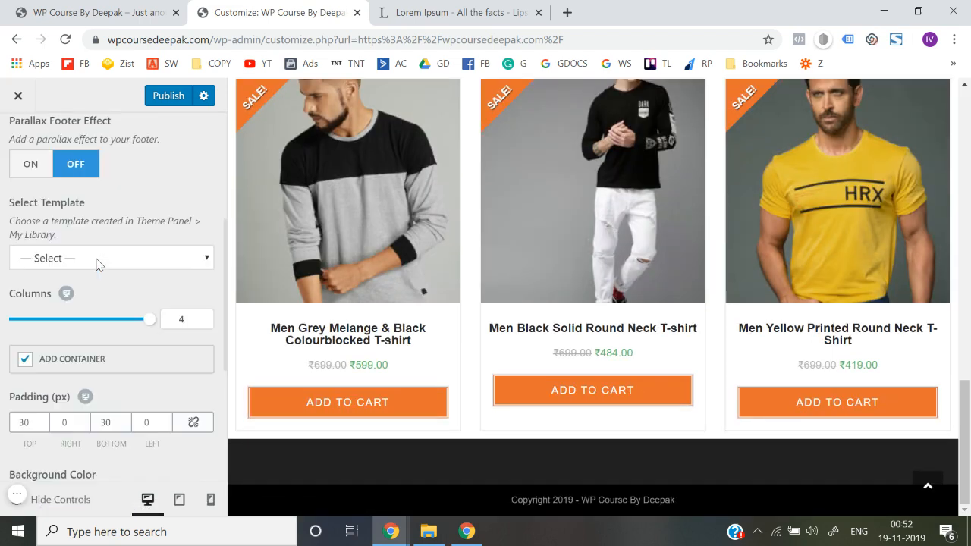
click(76, 226)
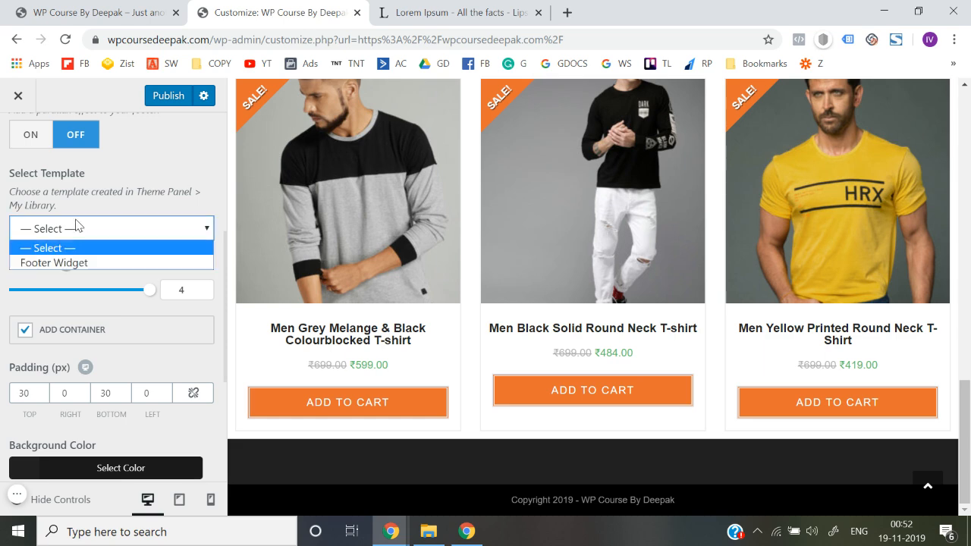
click(69, 264)
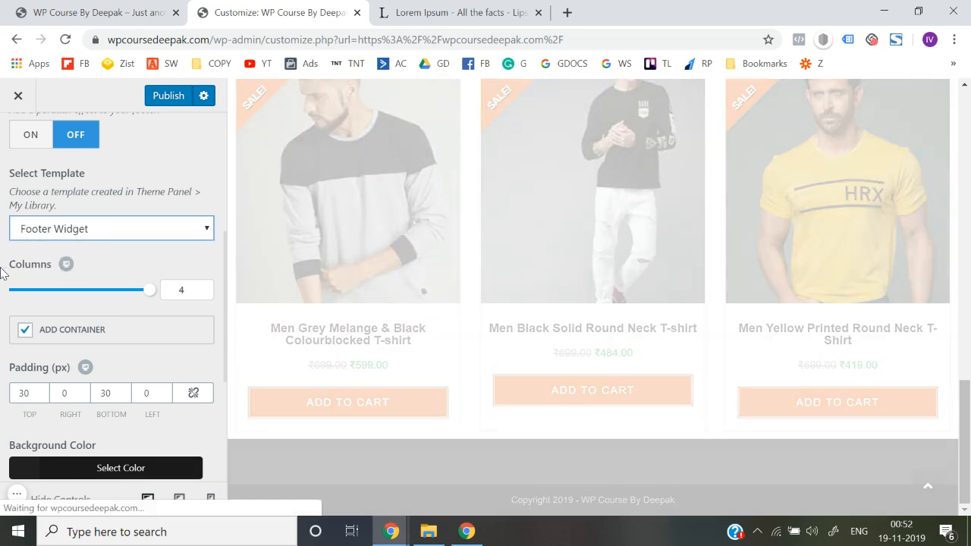
scroll(401, 441, down, 2)
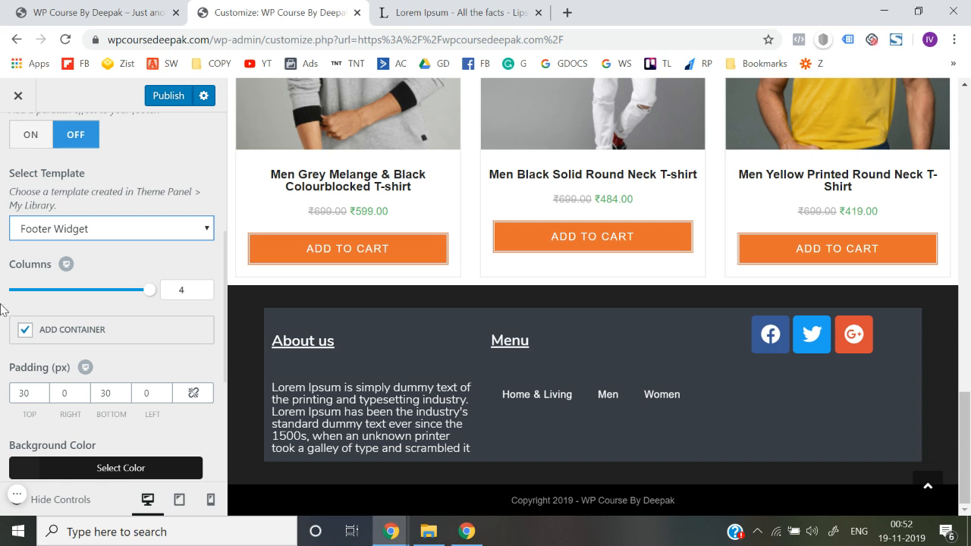
Review the remaining footer widget settings, opening and closing the Background Color picker without changing it
scroll(2, 309, up, 2)
scroll(3, 310, down, 4)
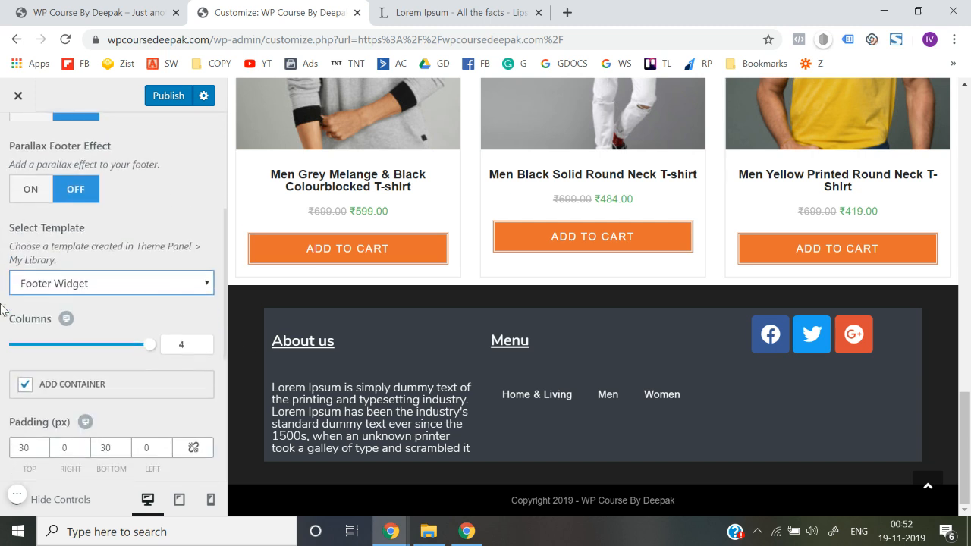
scroll(2, 309, down, 1)
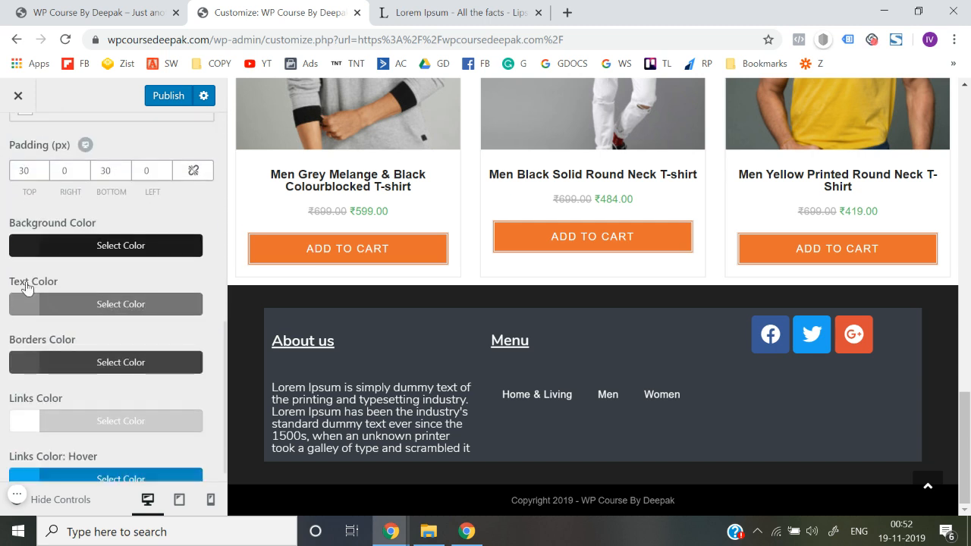
click(56, 253)
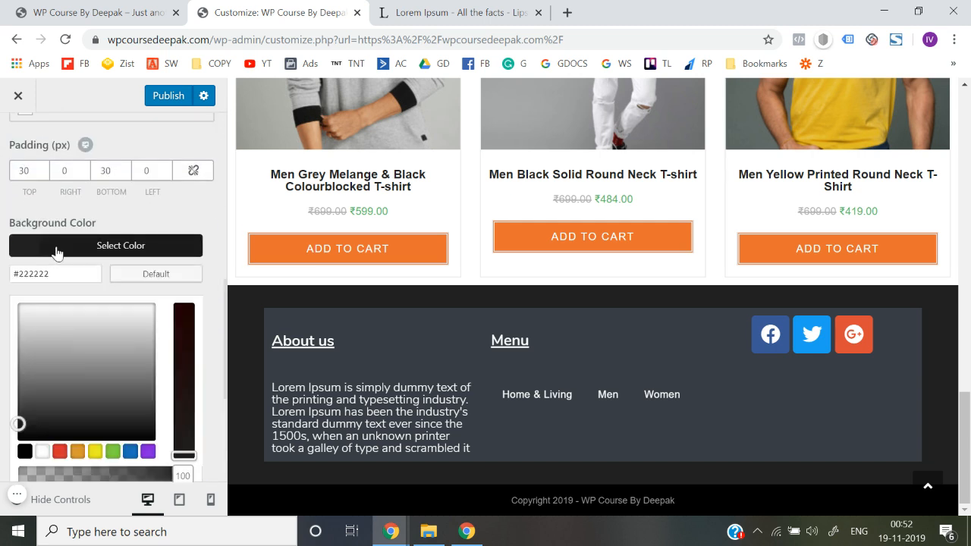
click(4, 323)
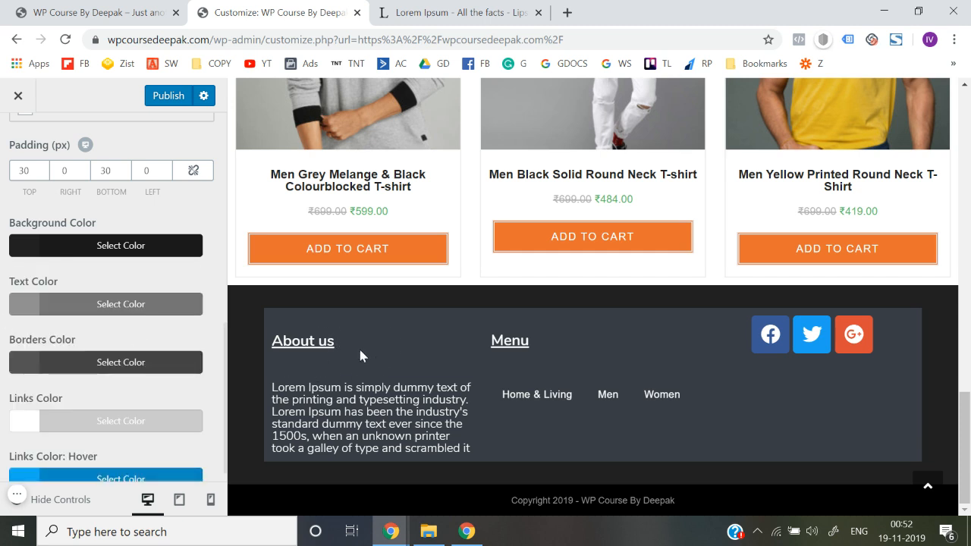
scroll(5, 346, down, 1)
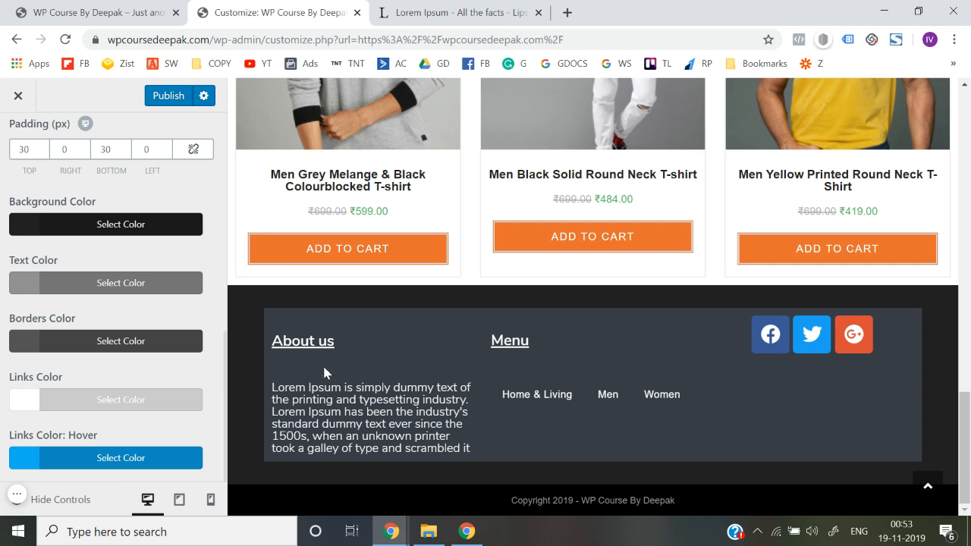
Publish the footer changes, leave the customizer and check the footer on the live homepage
click(163, 99)
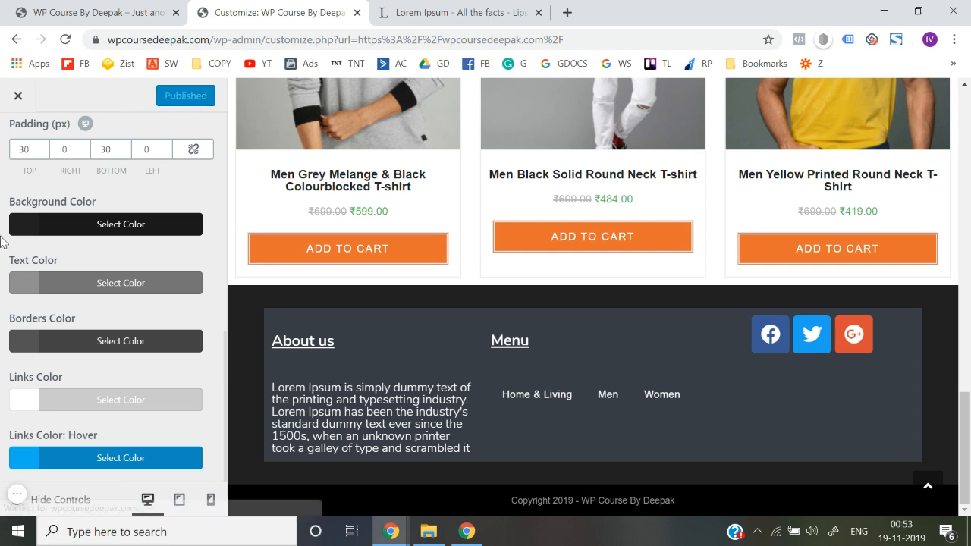
click(18, 93)
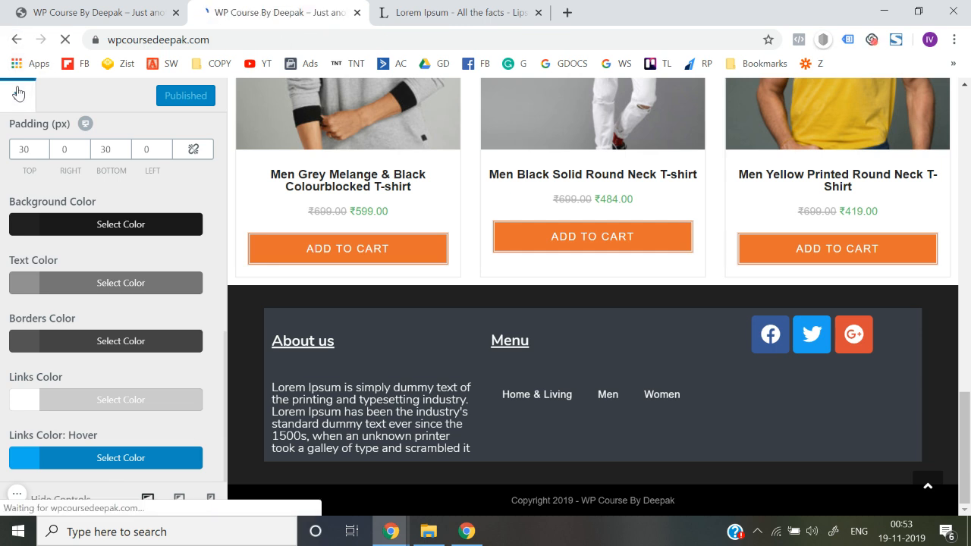
scroll(282, 284, down, 15)
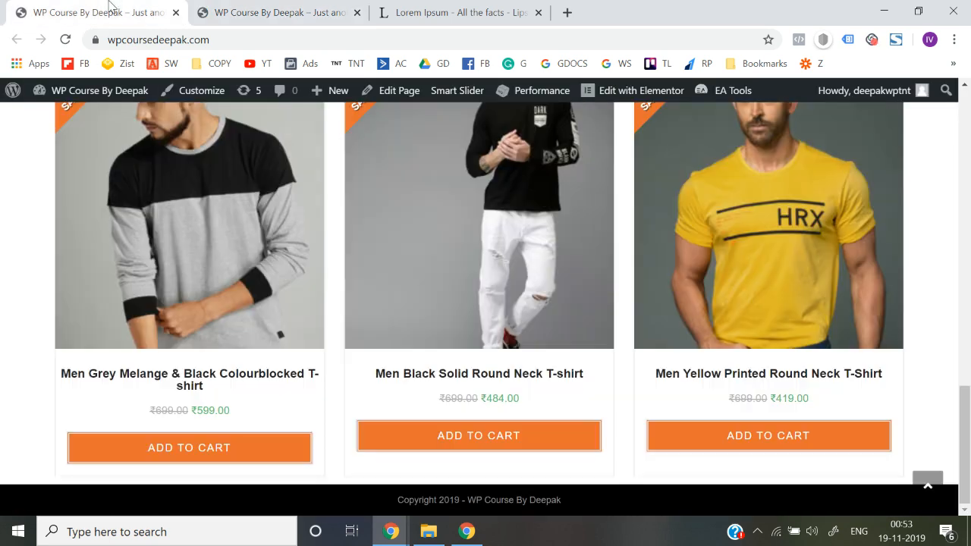
scroll(35, 362, up, 3)
Open the WordPress dashboard in the older homepage tab, glance at the new footer, and leave only the dashboard tab open
mouse_move(72, 92)
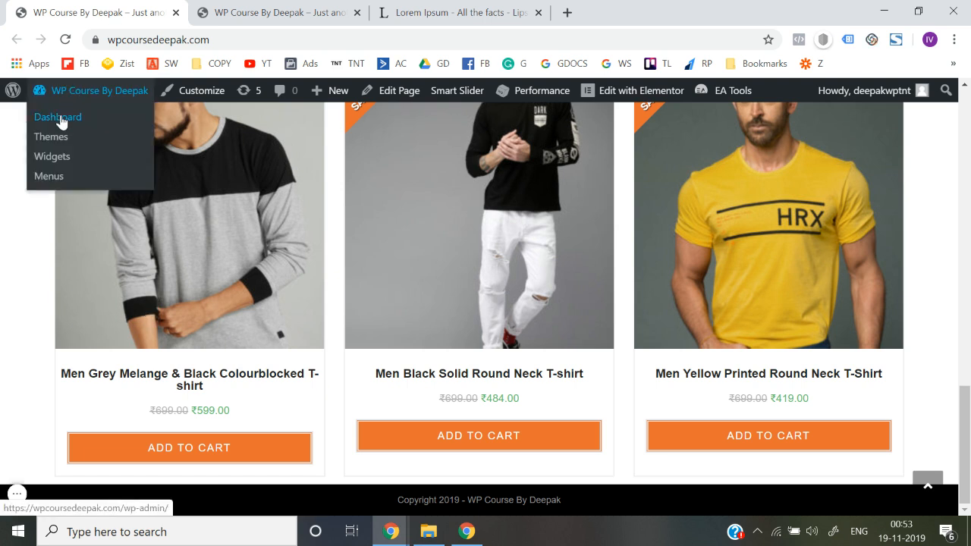
click(61, 118)
click(285, 8)
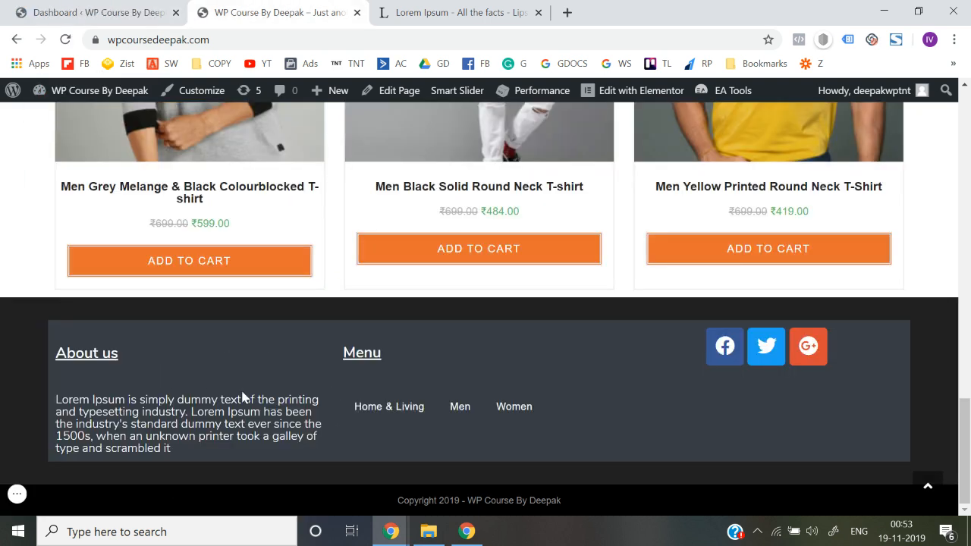
click(106, 12)
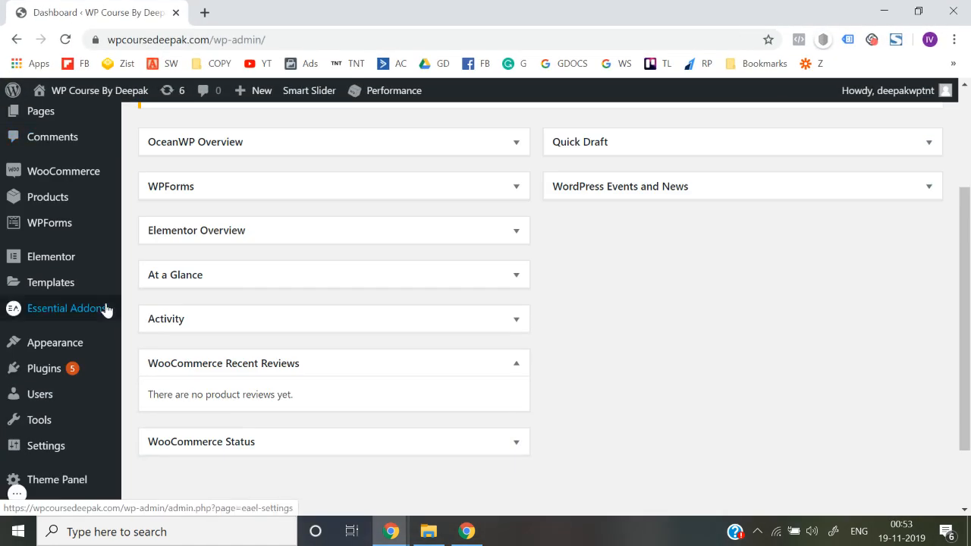
Open My Library under the Theme Panel to list the saved templates
scroll(76, 370, down, 1)
mouse_move(66, 392)
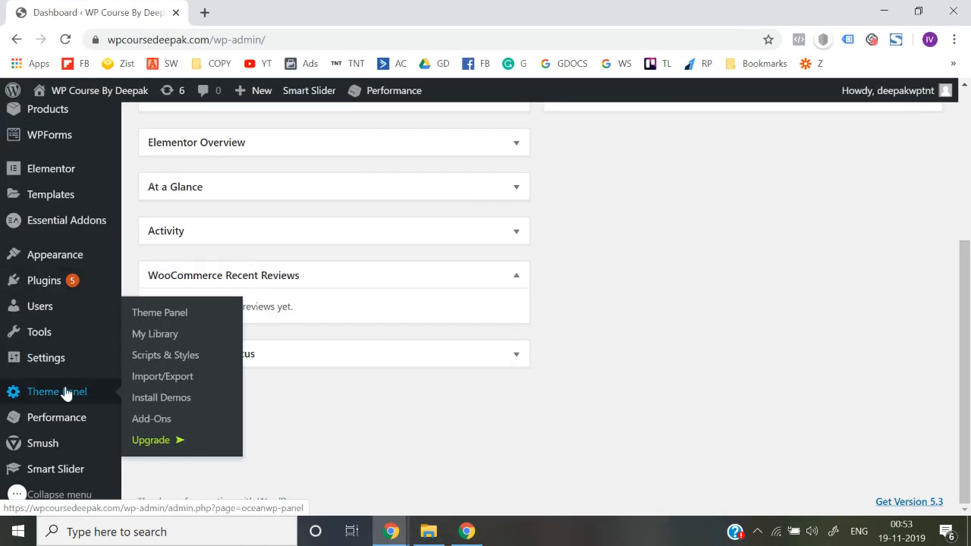
click(156, 334)
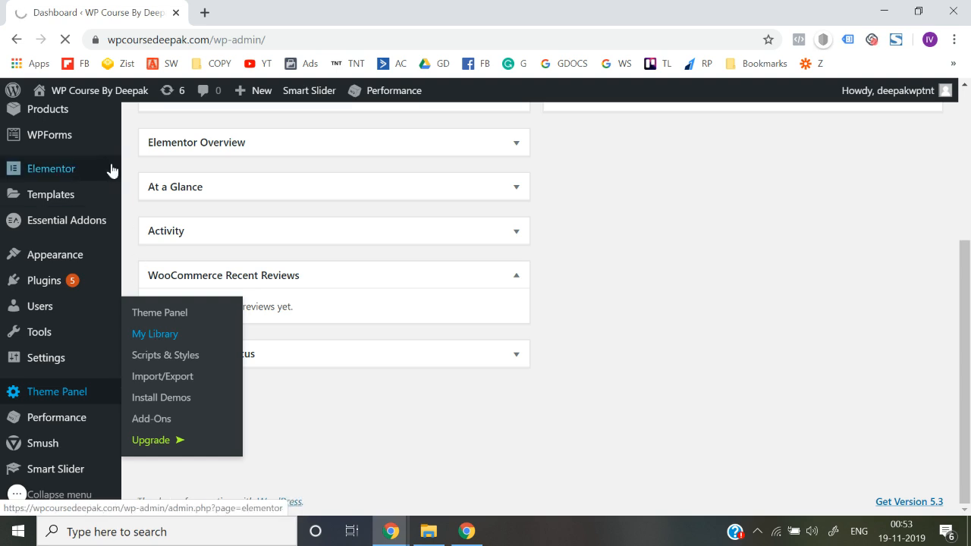
Open the live site in a new browser tab while staying on the template library
mouse_move(80, 91)
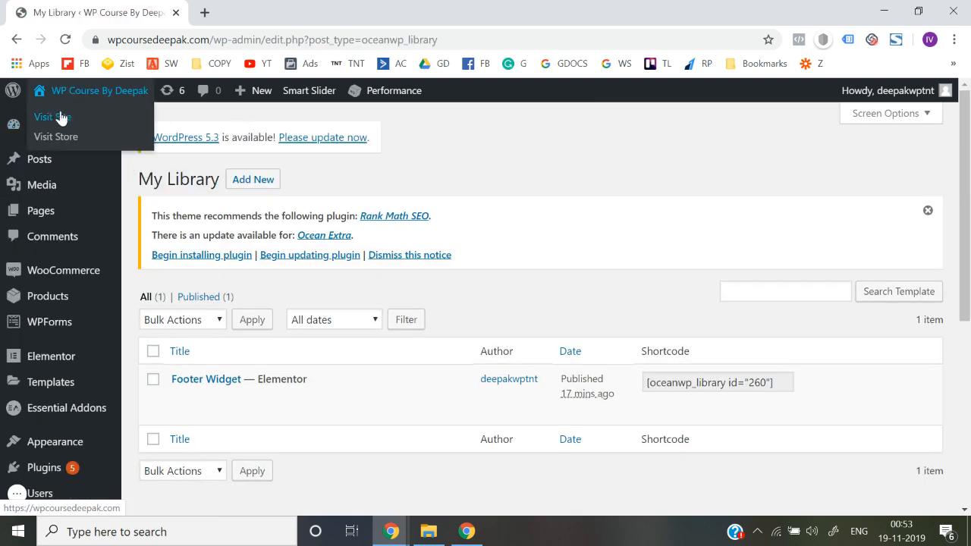
right_click(60, 114)
click(73, 123)
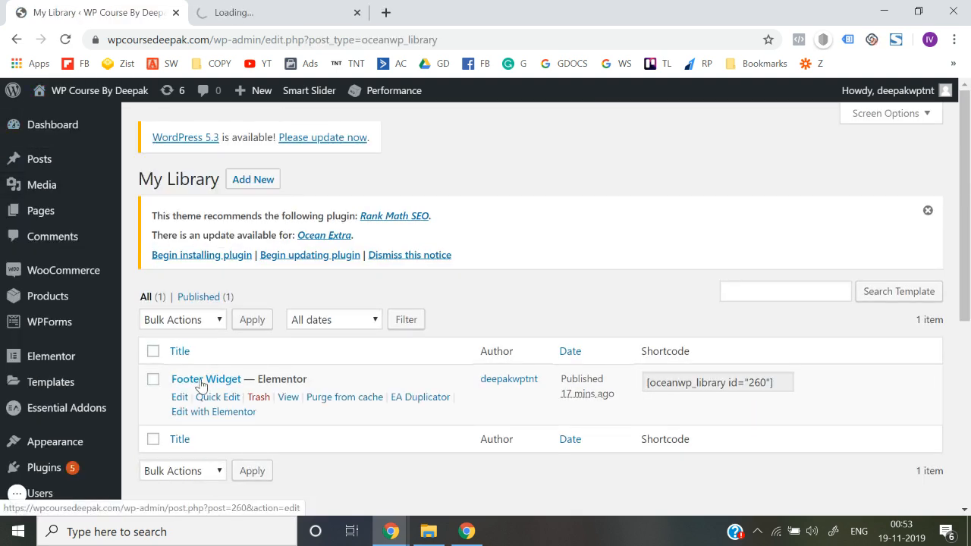
Open the Footer Widget template for editing and check how the footer looks on the live homepage
click(179, 400)
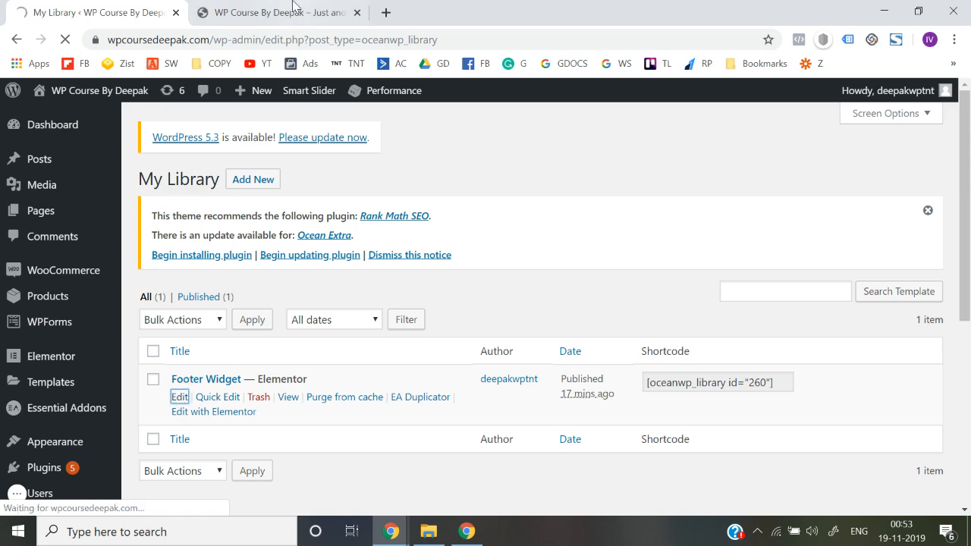
click(277, 13)
scroll(456, 457, down, 10)
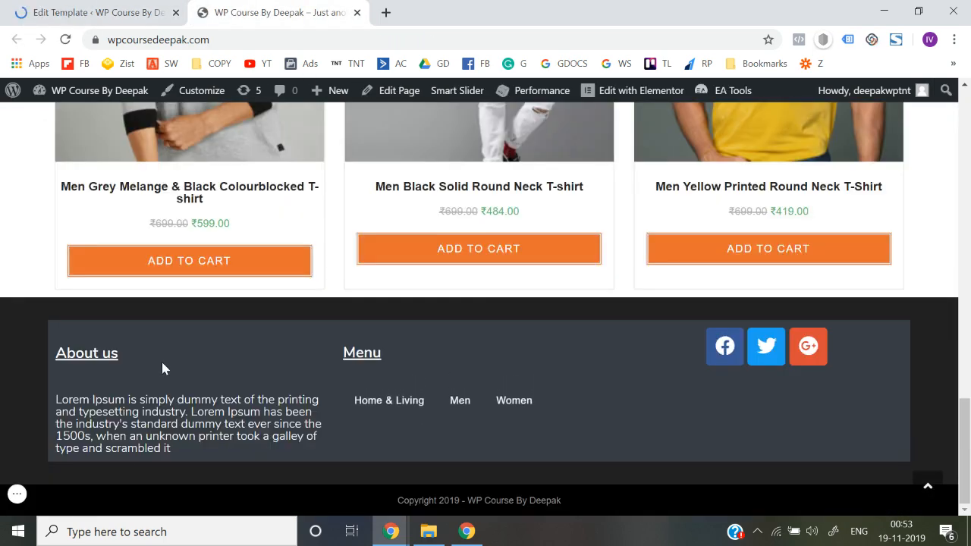
click(103, 12)
scroll(385, 311, down, 6)
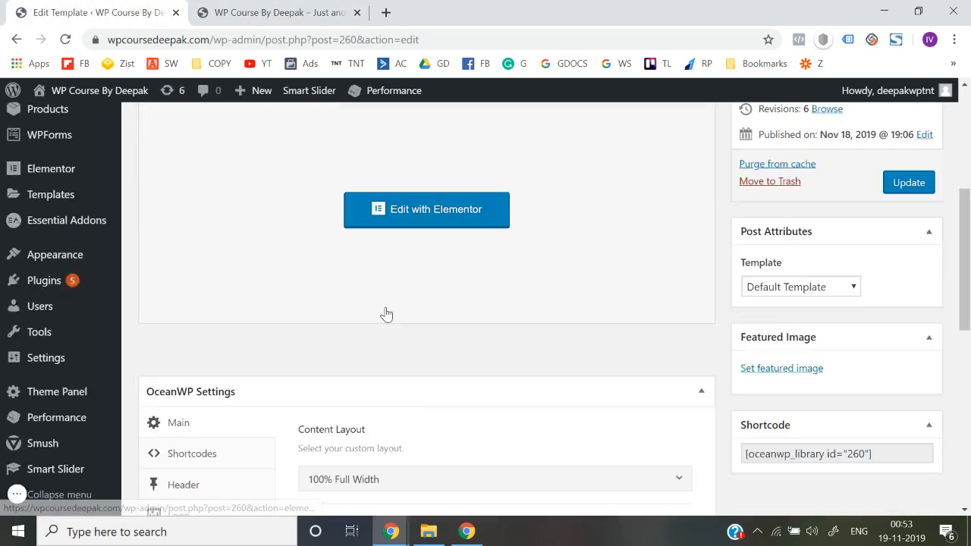
Review the template's Content Layout options in OceanWP Settings, keep 100% Full Width, and compare with the live footer
click(381, 287)
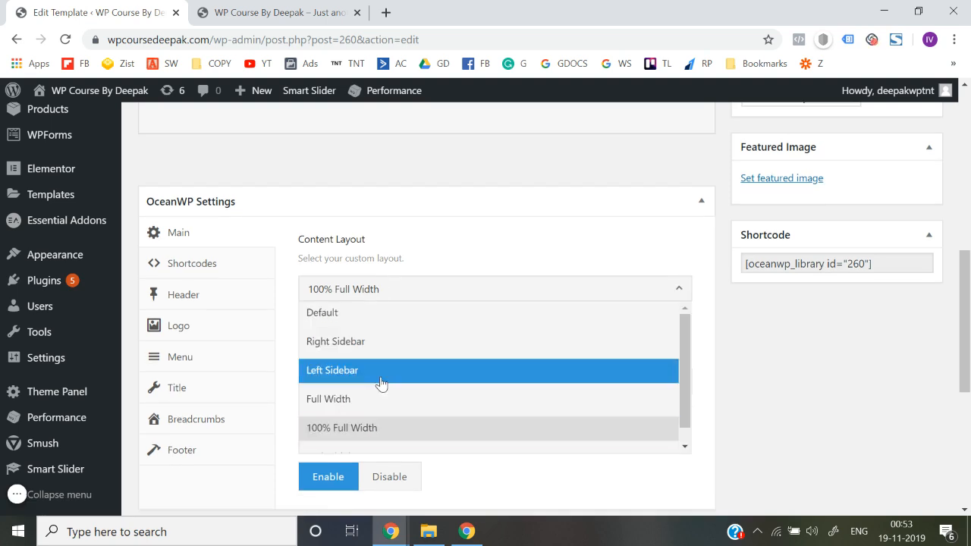
scroll(379, 385, down, 1)
click(364, 416)
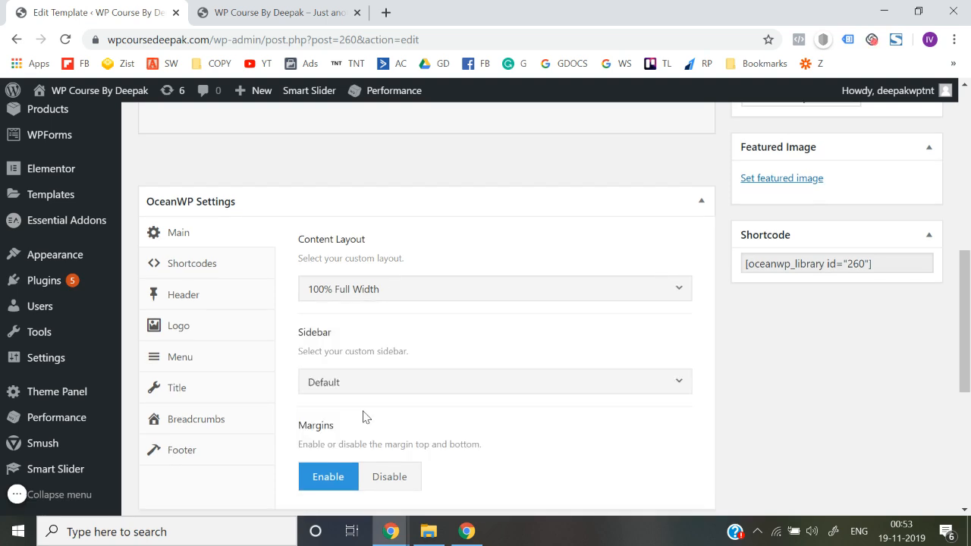
click(273, 12)
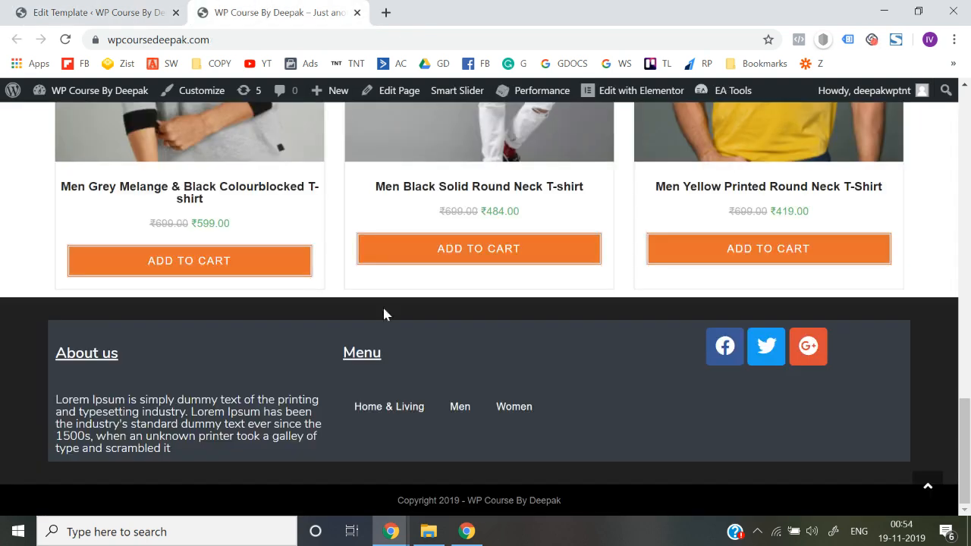
click(91, 12)
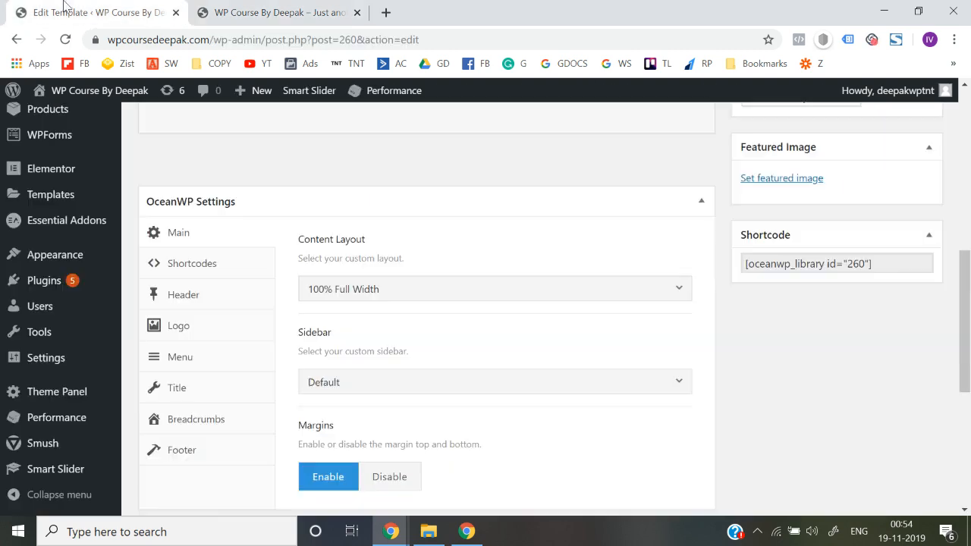
Look through the Sidebar choices in the template's OceanWP Settings and keep Default selected
scroll(422, 338, down, 1)
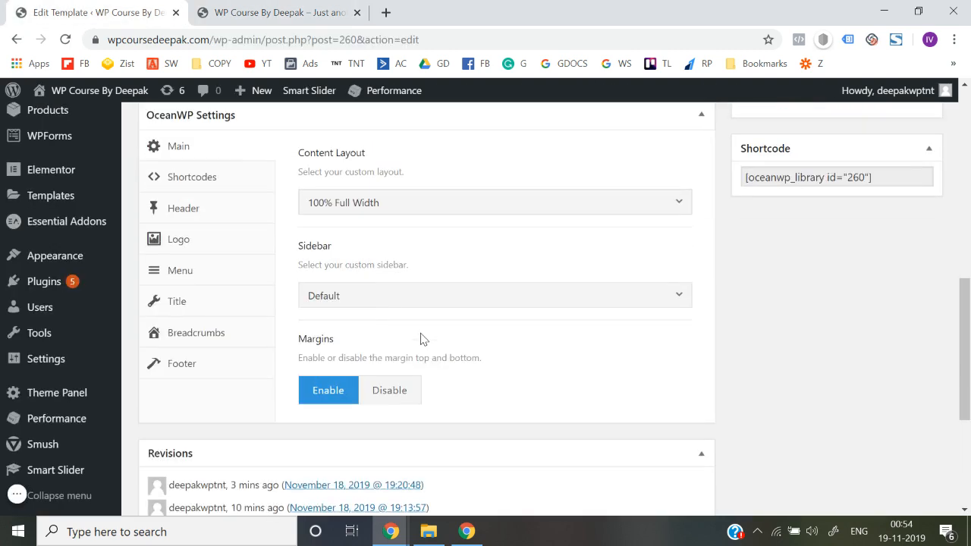
click(366, 295)
scroll(369, 400, down, 2)
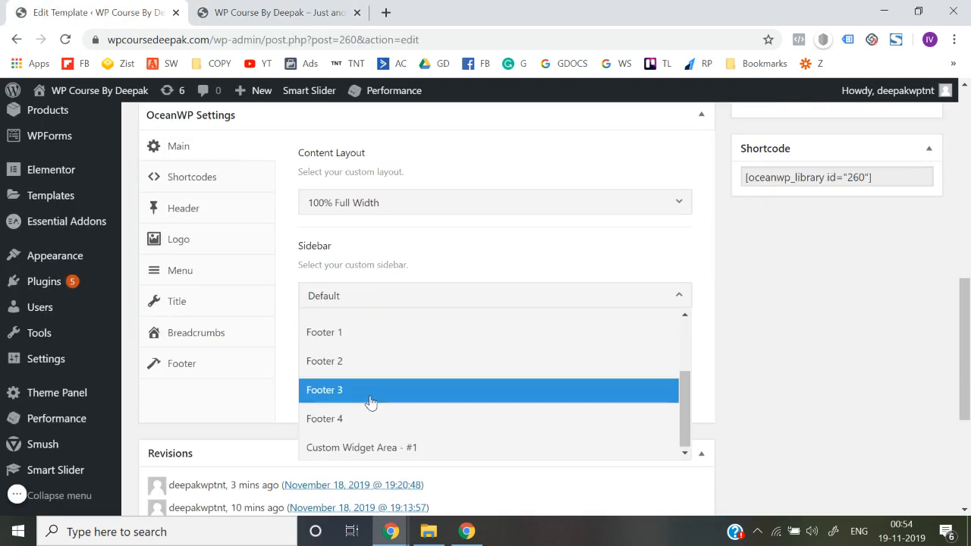
scroll(385, 457, up, 2)
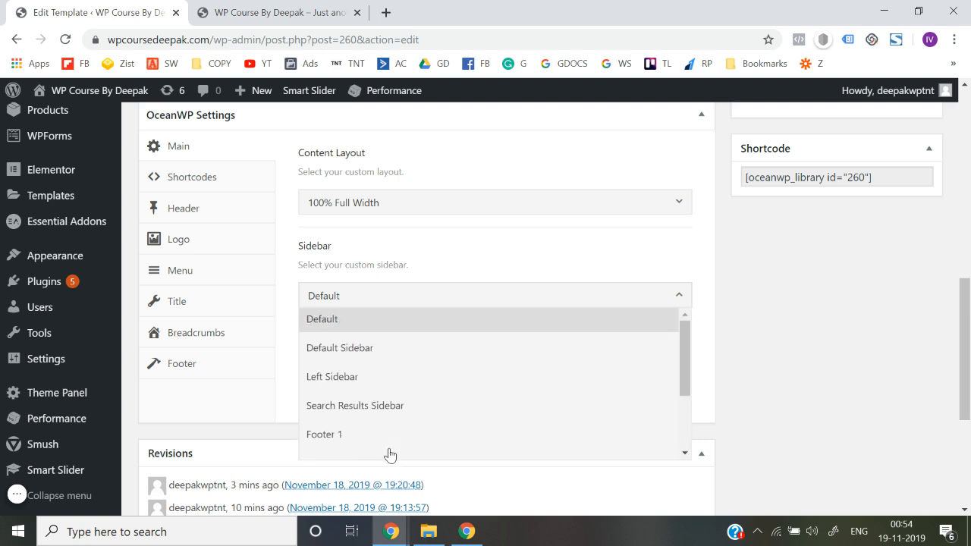
scroll(386, 346, down, 2)
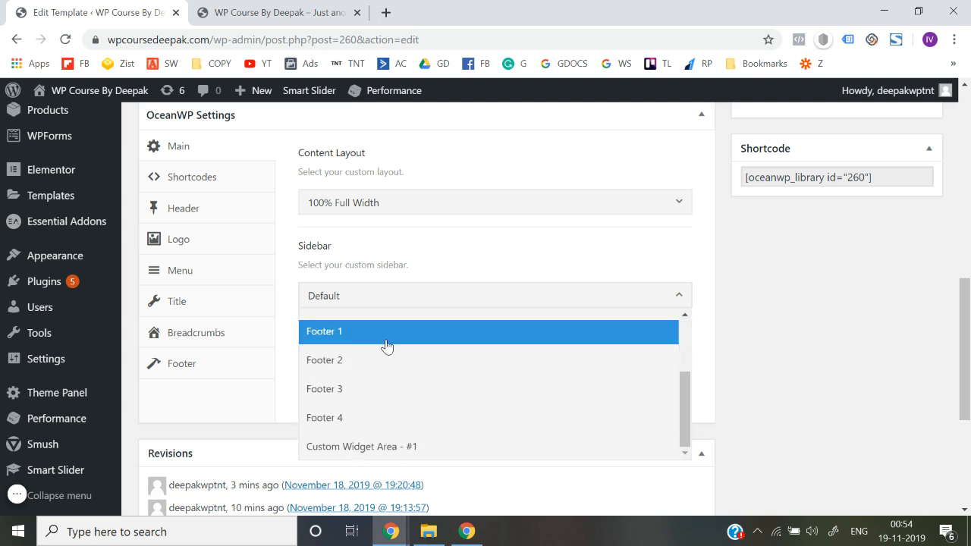
scroll(386, 346, up, 1)
scroll(386, 346, up, 1)
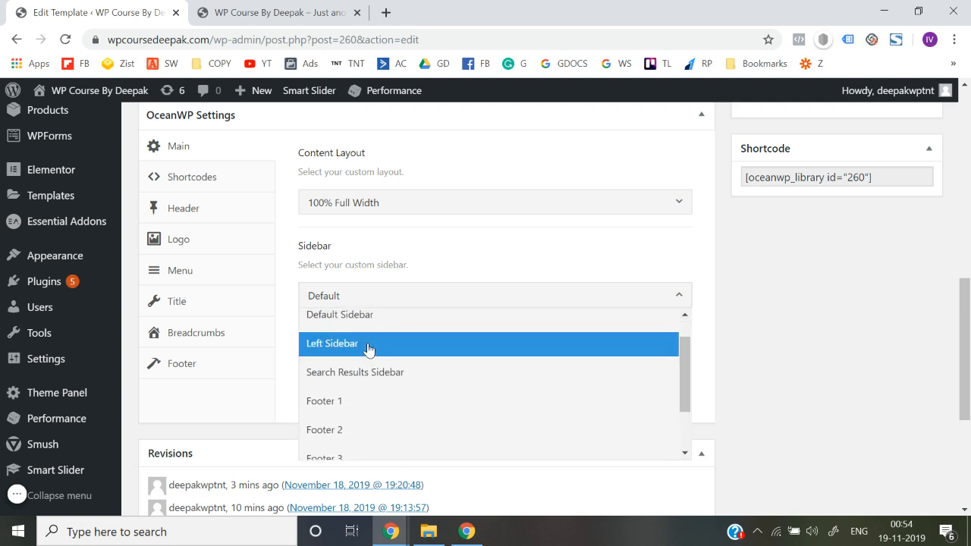
scroll(372, 353, up, 1)
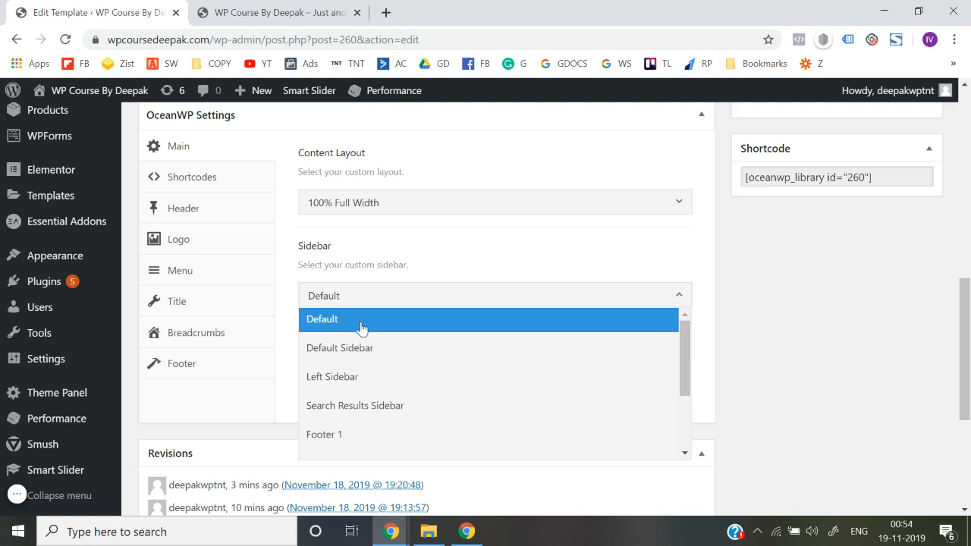
click(362, 328)
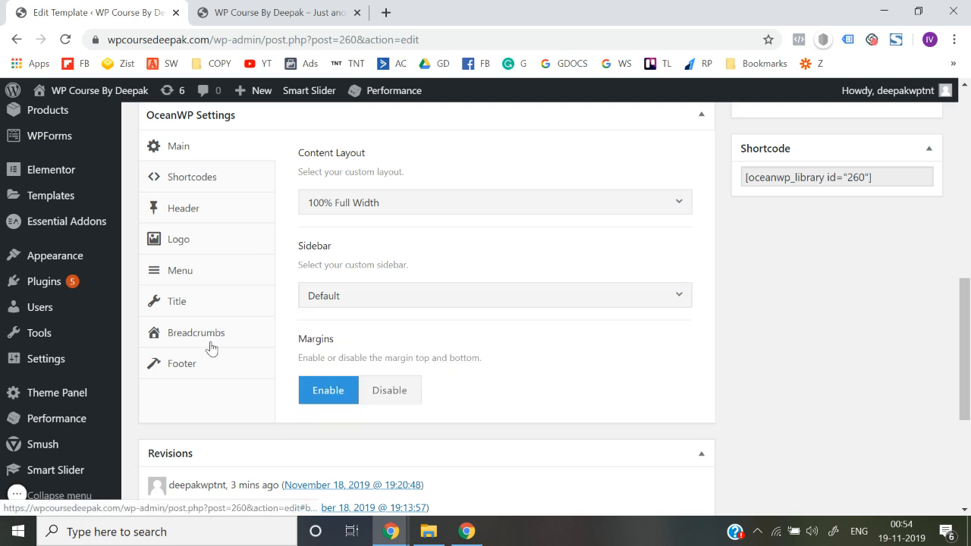
Examine the Footer section of the template's OceanWP Settings and compare it with the live homepage footer
click(199, 375)
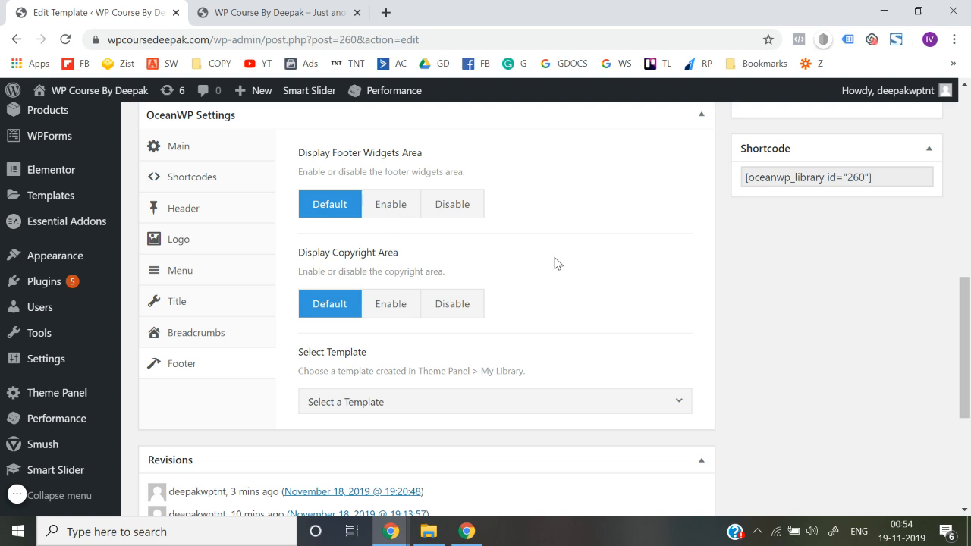
scroll(554, 264, up, 1)
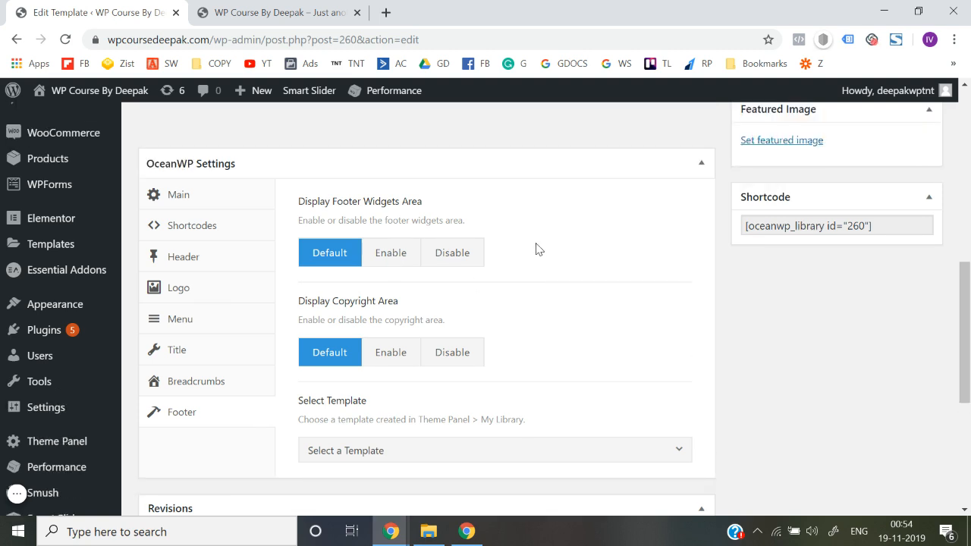
click(277, 12)
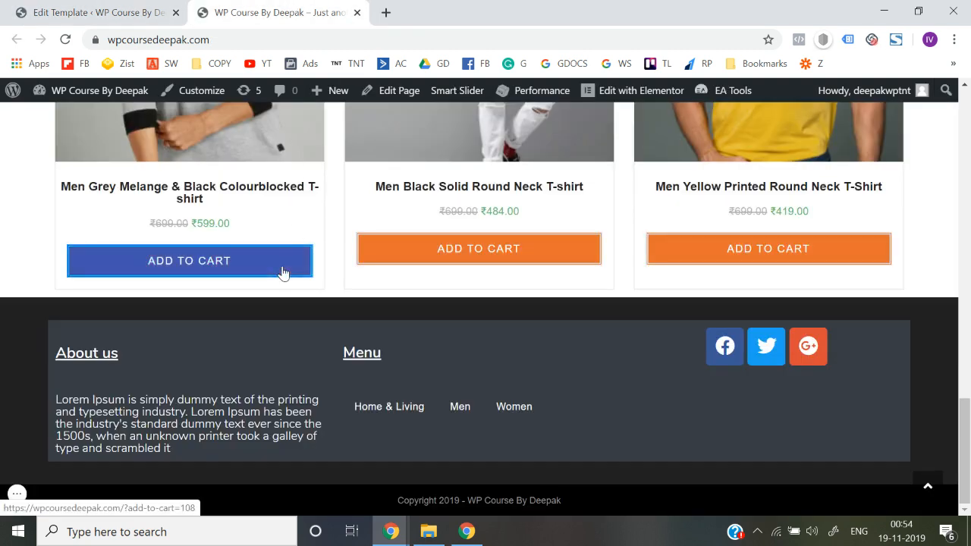
click(125, 6)
click(254, 8)
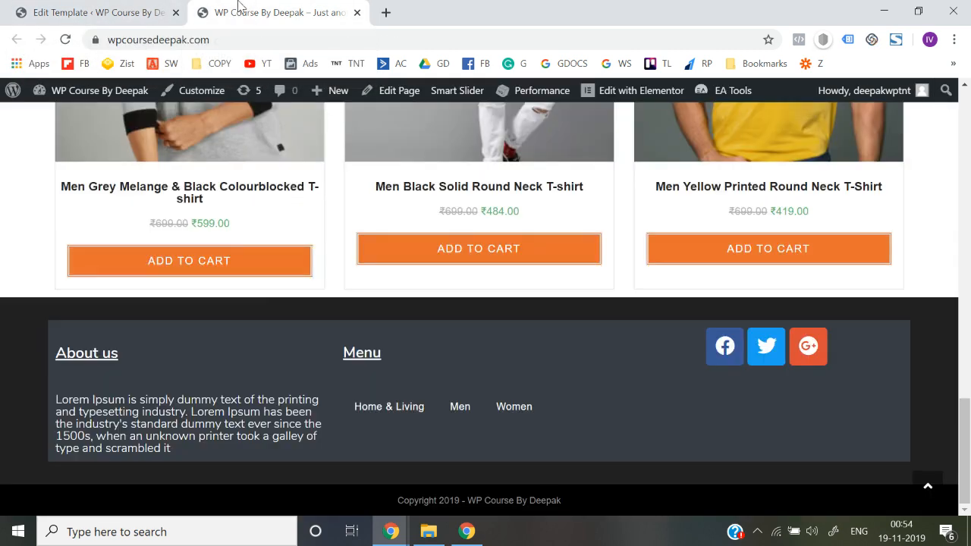
key(ctrl+Page_Up)
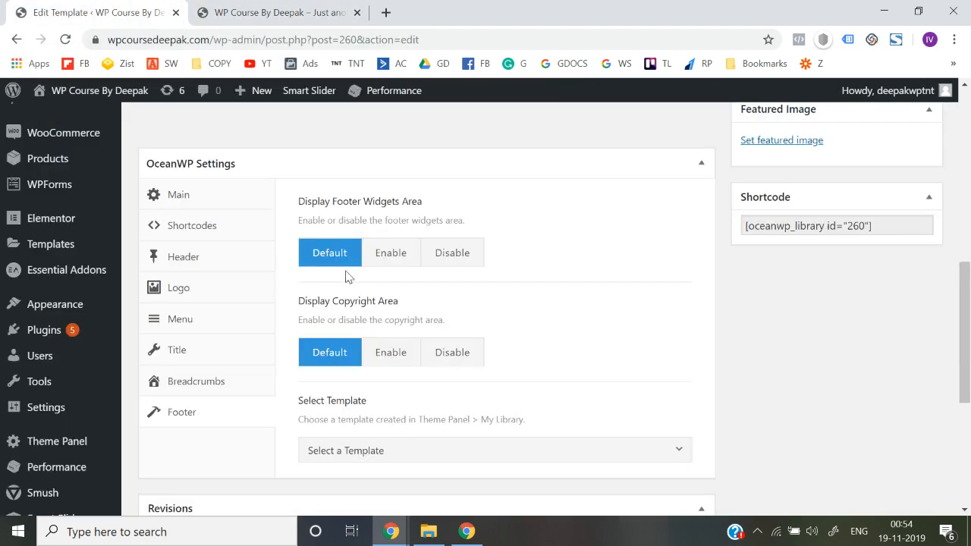
Open the Footer Widget template in Elementor, viewing the live footer while the editor loads
scroll(368, 303, up, 10)
scroll(379, 319, down, 1)
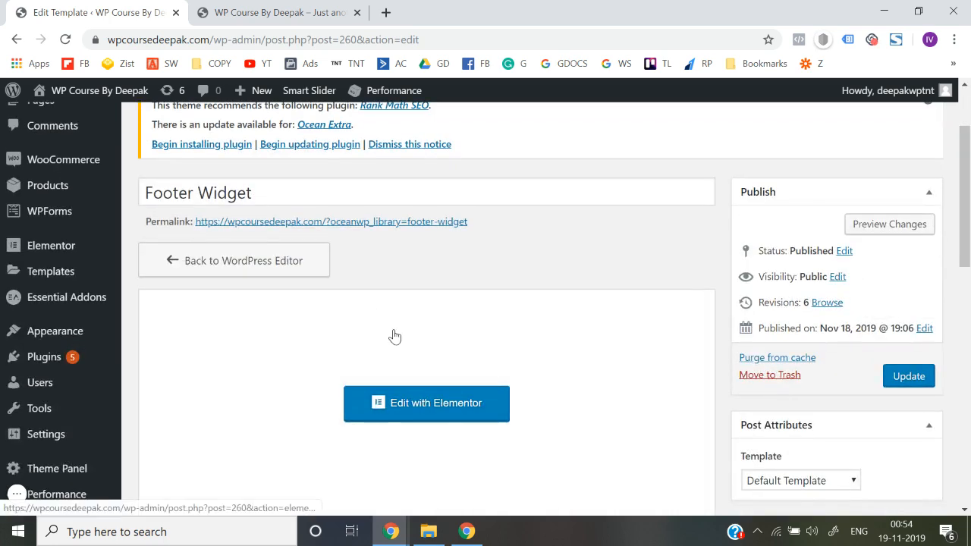
click(430, 413)
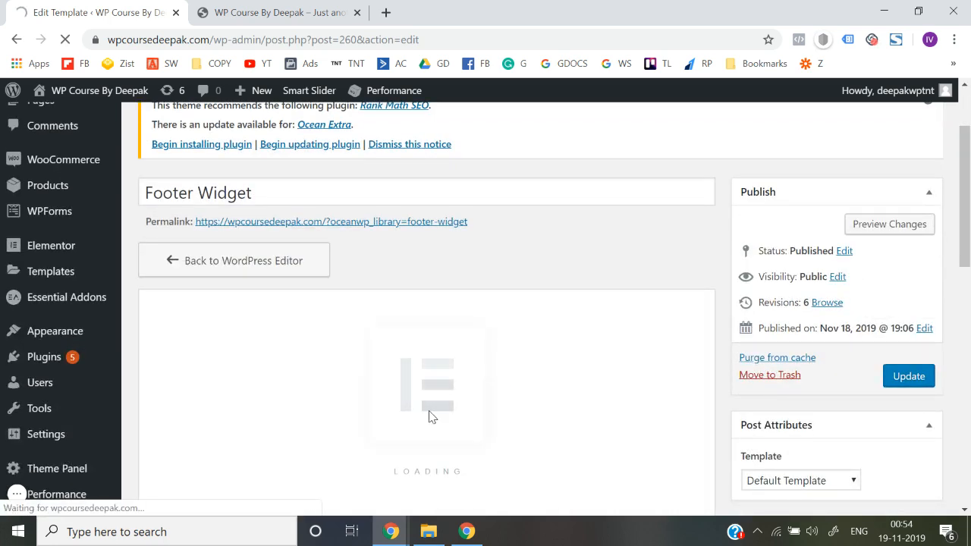
key(ctrl+Page_Down)
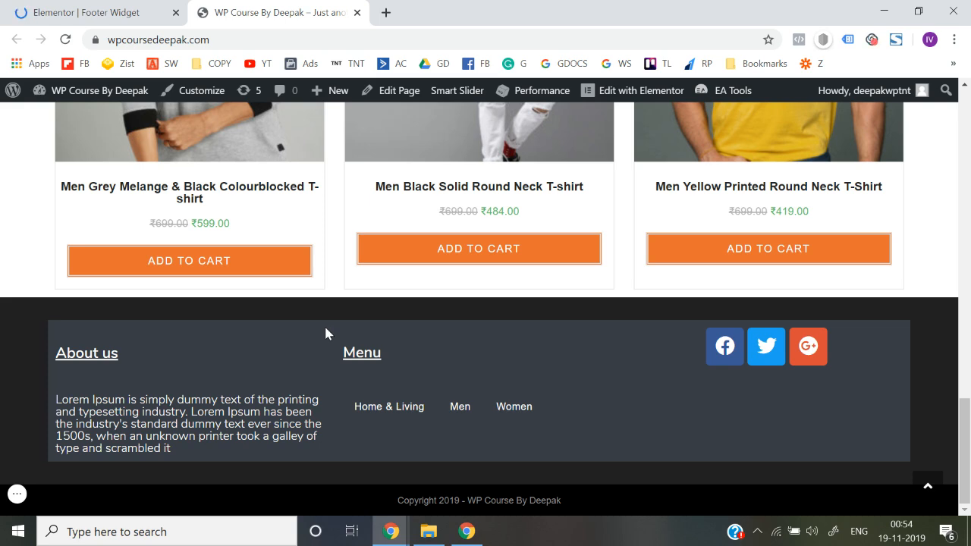
click(121, 11)
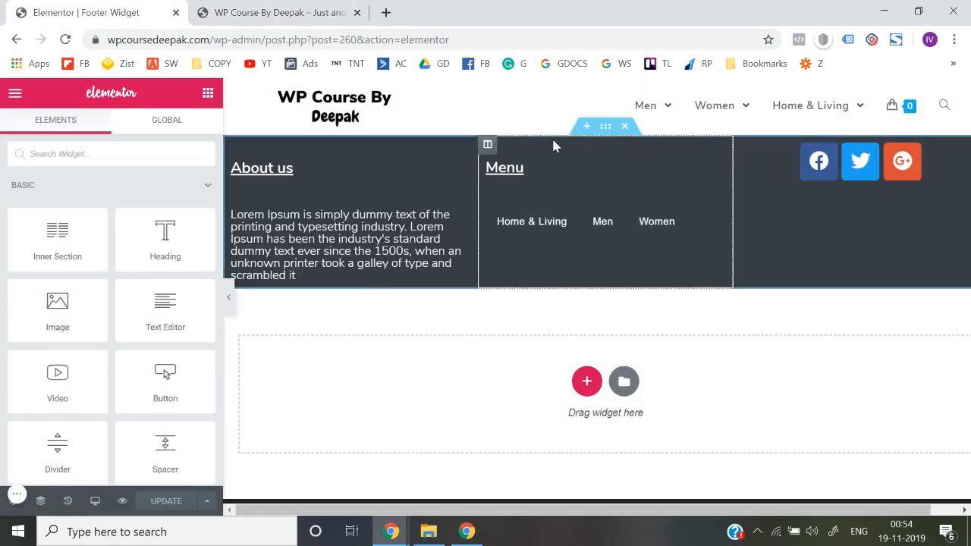
Copy the footer section's normal background colour code from its style settings and close the Elementor browser tab
click(605, 126)
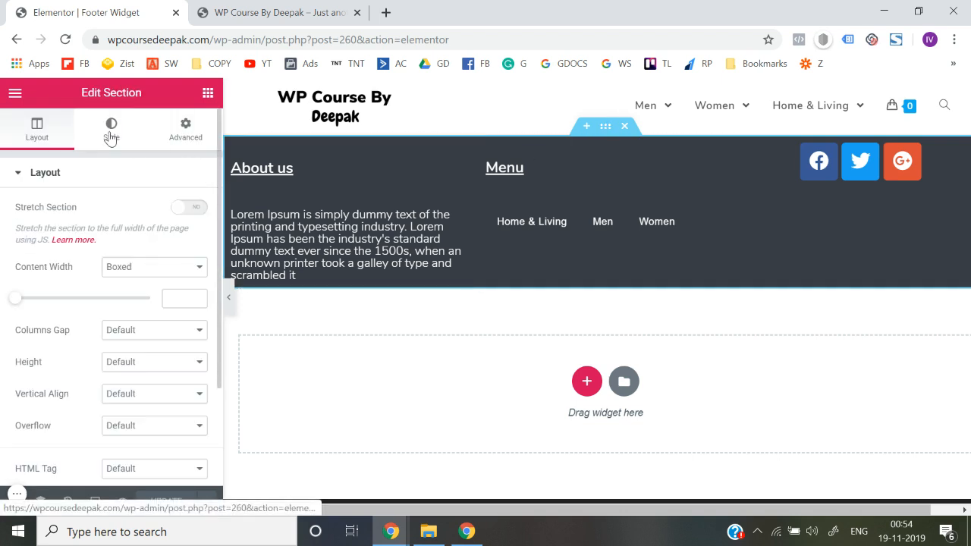
click(111, 135)
click(190, 277)
triple_click(71, 269)
key(ctrl+c)
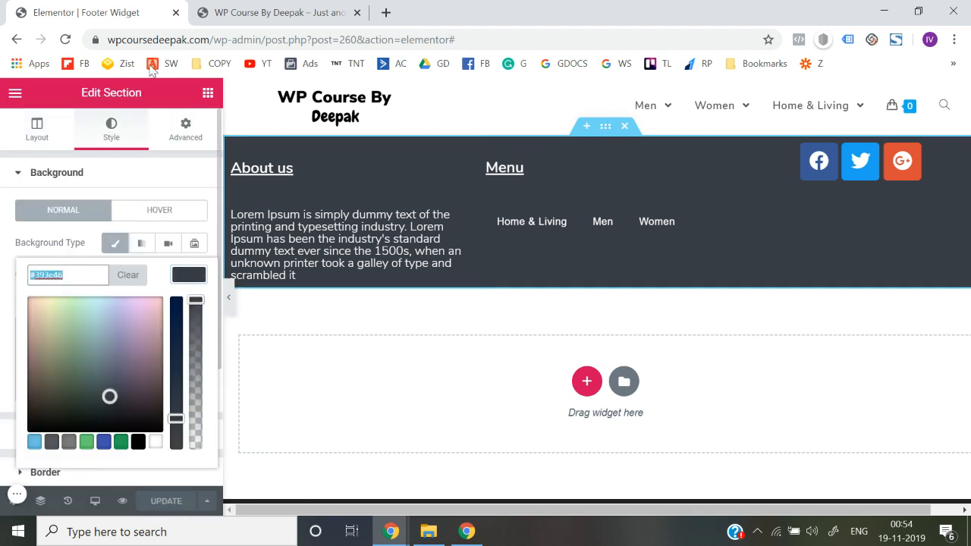
click(175, 12)
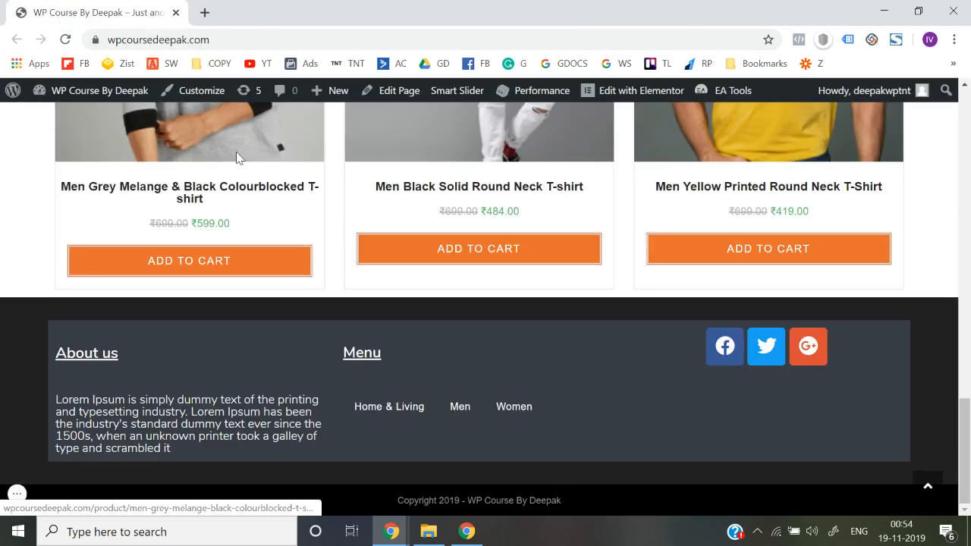
Open the theme customizer from the live homepage and review the Footer Widgets settings down to the container, padding and colour options
click(194, 93)
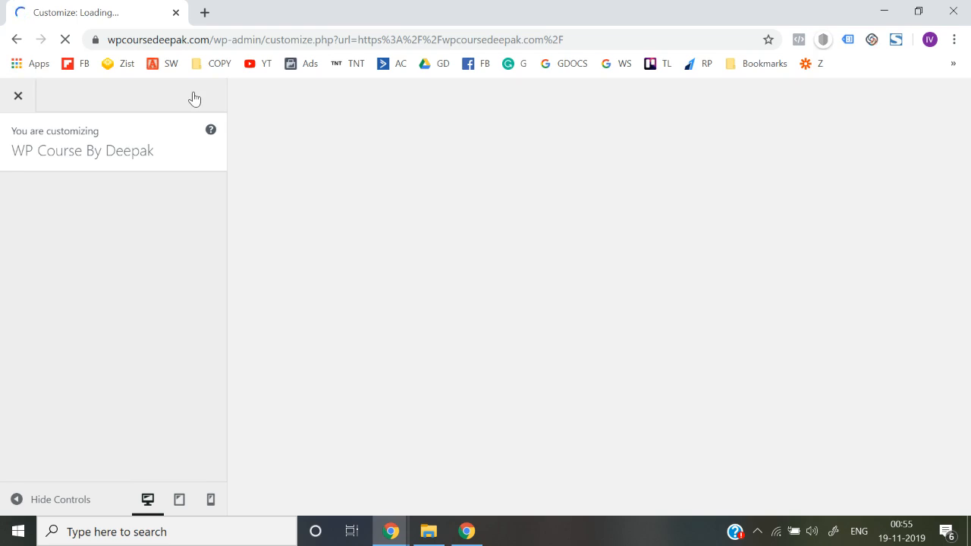
scroll(150, 355, down, 3)
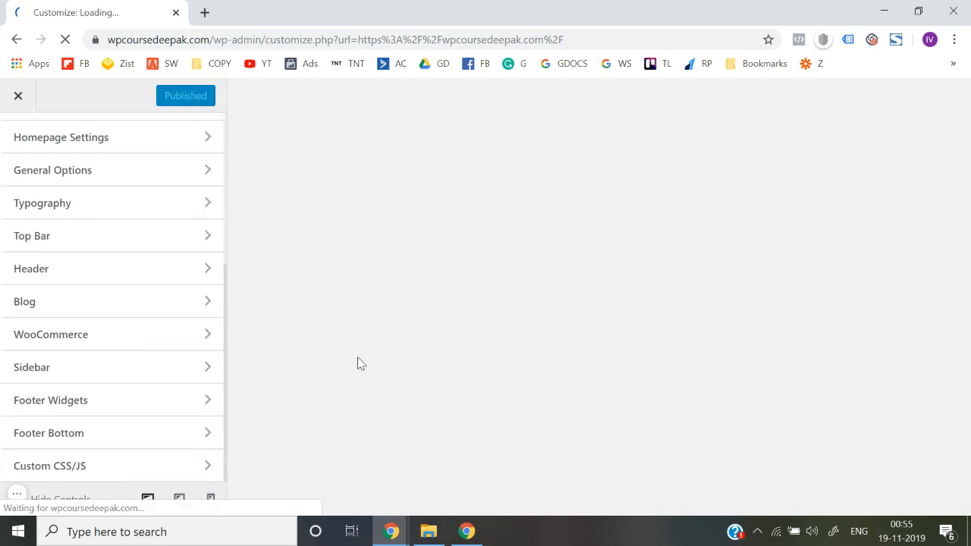
scroll(359, 363, down, 15)
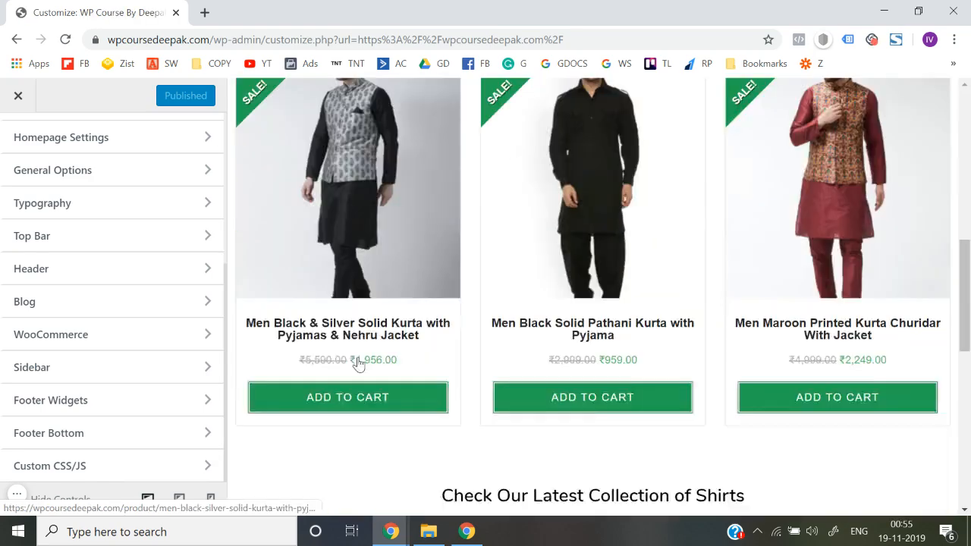
click(102, 400)
scroll(104, 396, down, 1)
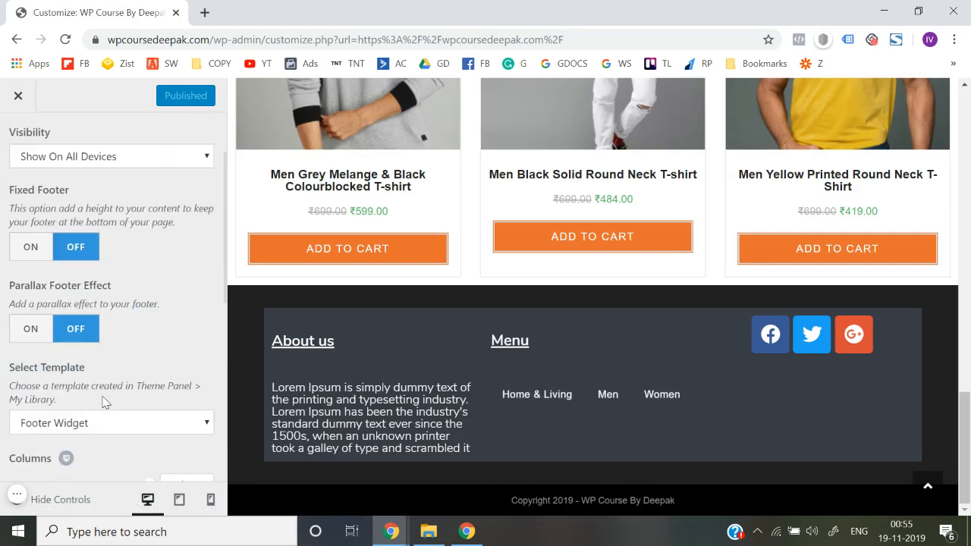
scroll(104, 399, up, 1)
scroll(103, 397, down, 1)
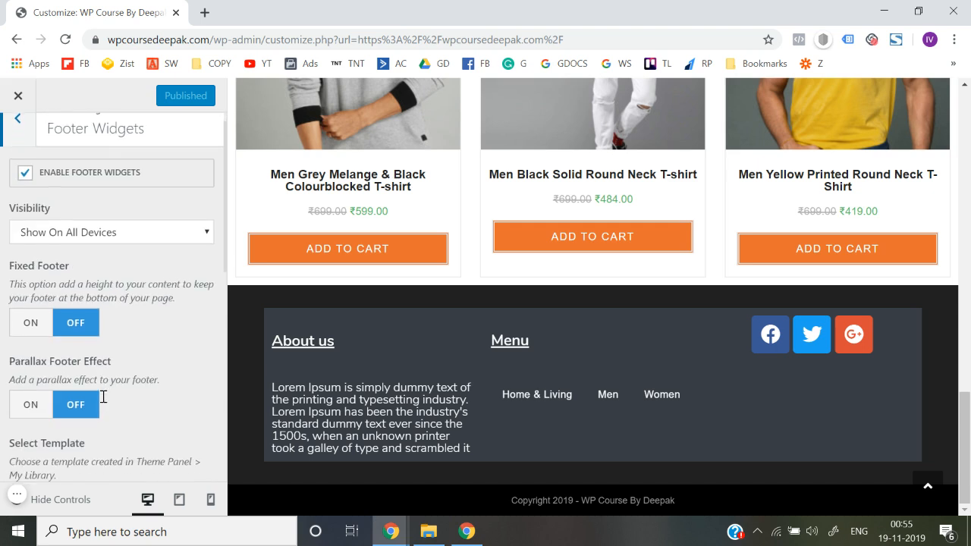
scroll(103, 402, down, 3)
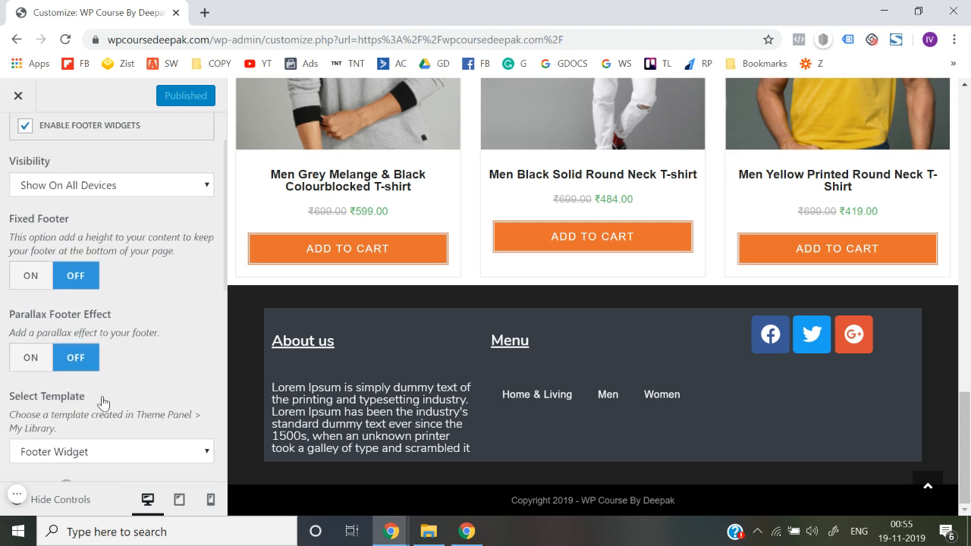
scroll(104, 402, down, 2)
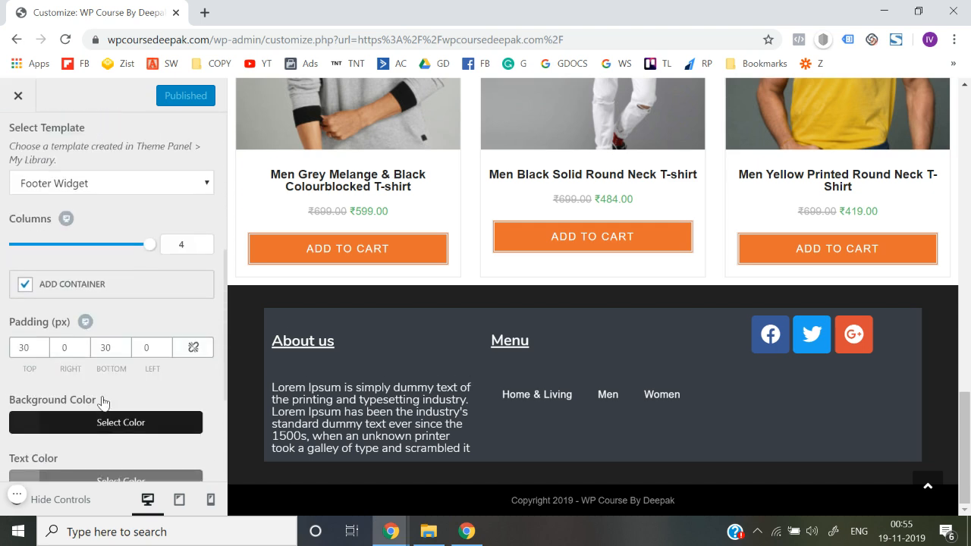
Disable Add Container for the footer widgets and clear the top, right, bottom and left padding values
click(26, 286)
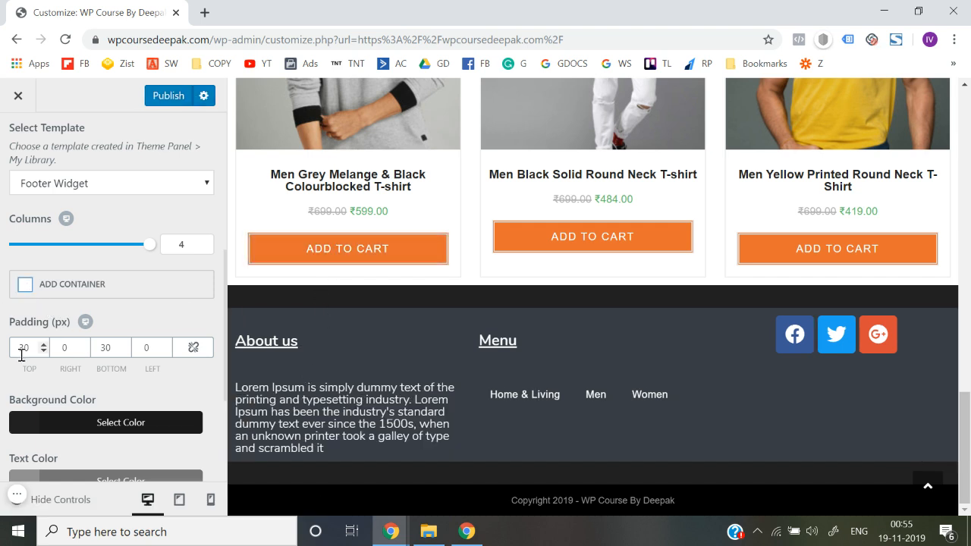
key(Tab)
key(Tab)
key(Tab)
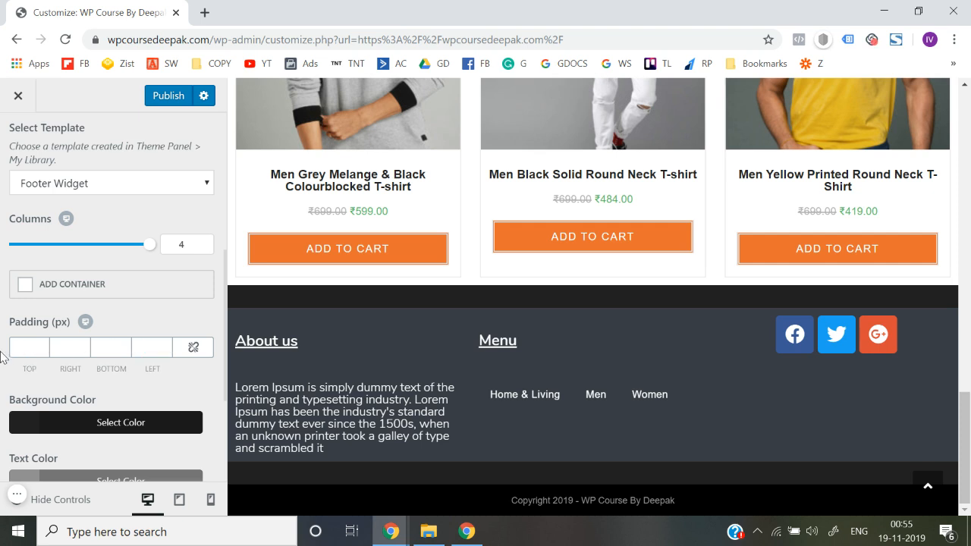
Set the footer widgets' background colour to the copied code #393e46 in the Footer Widgets settings
scroll(2, 356, down, 4)
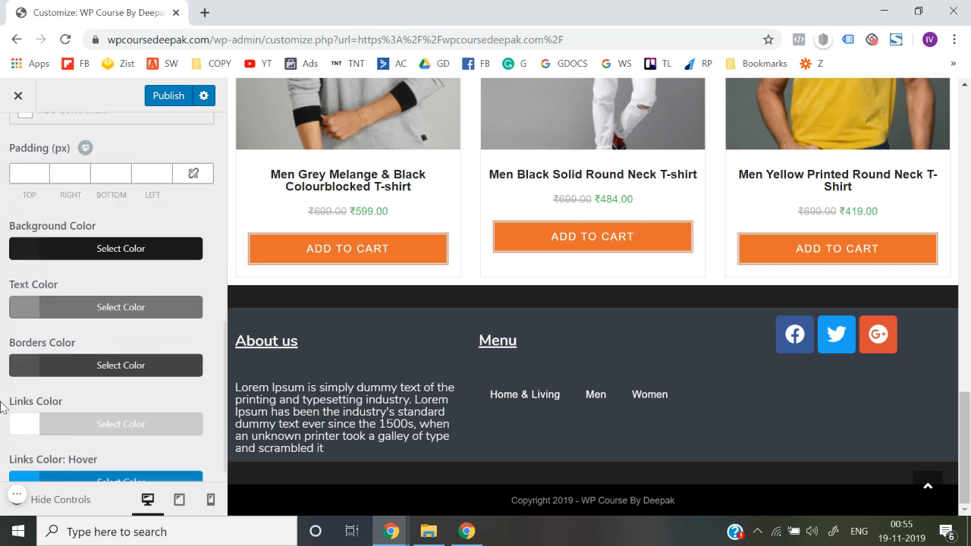
scroll(1, 408, down, 1)
scroll(1, 398, up, 7)
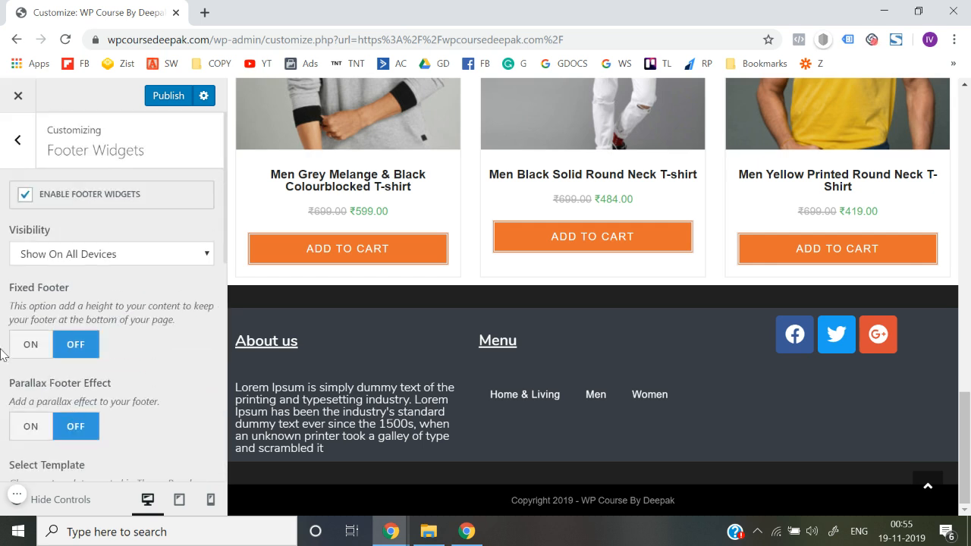
scroll(2, 334, down, 3)
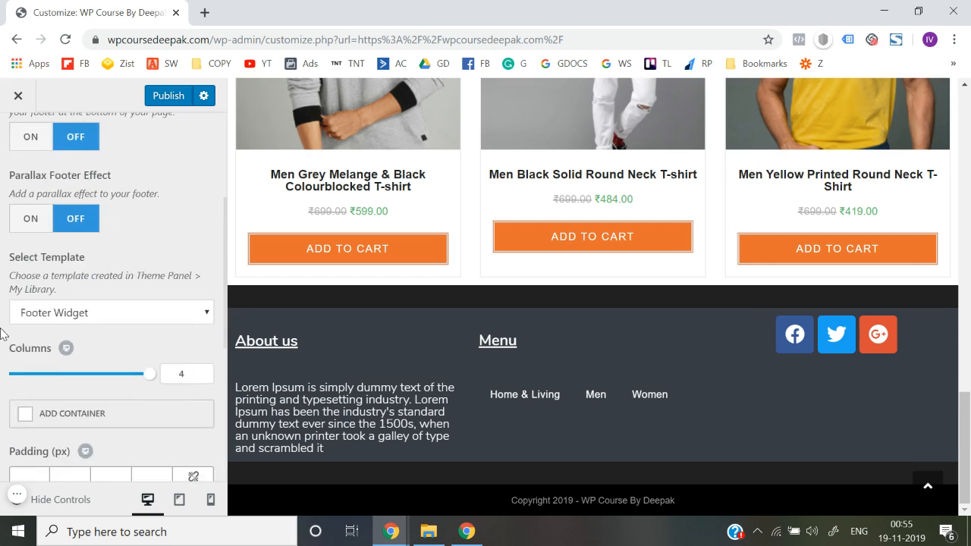
scroll(2, 334, down, 4)
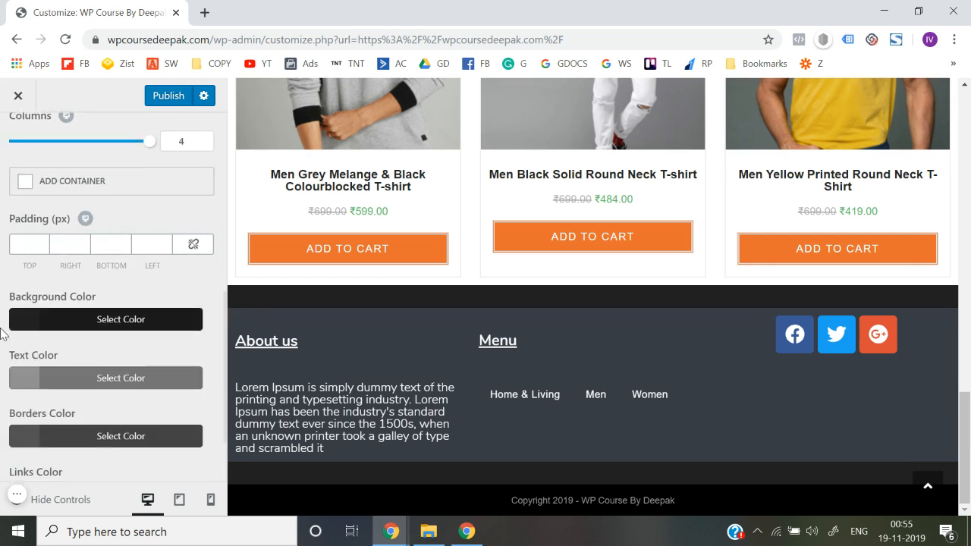
scroll(3, 334, down, 2)
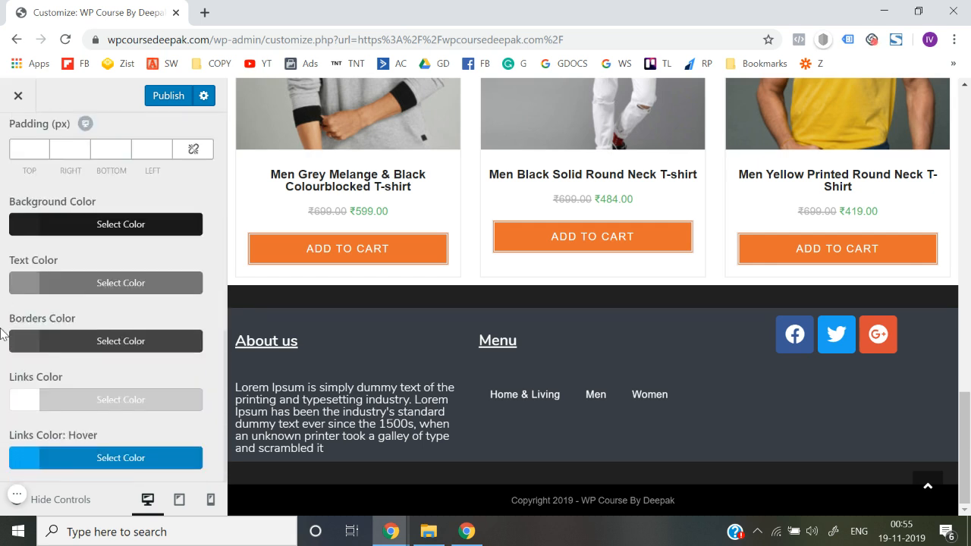
click(70, 230)
triple_click(55, 254)
key(ctrl+v)
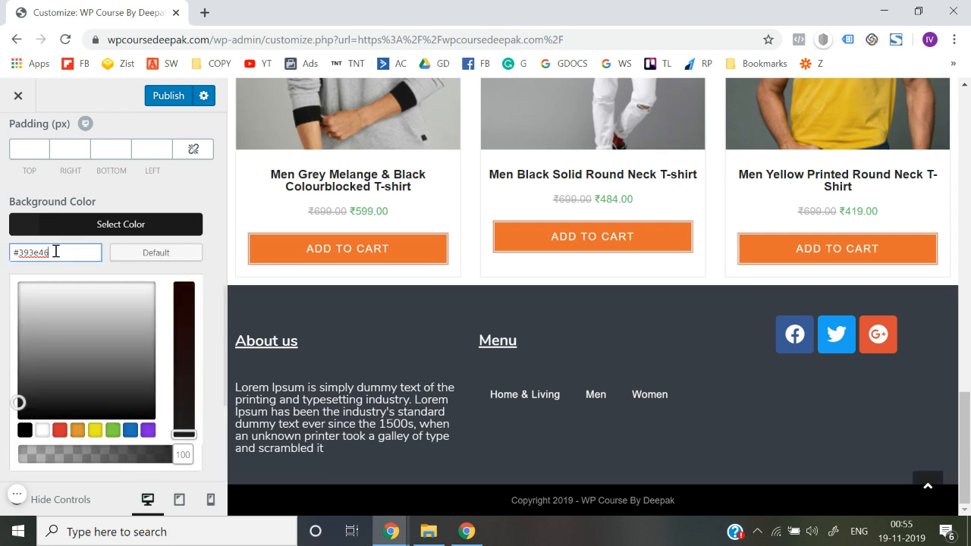
click(2, 270)
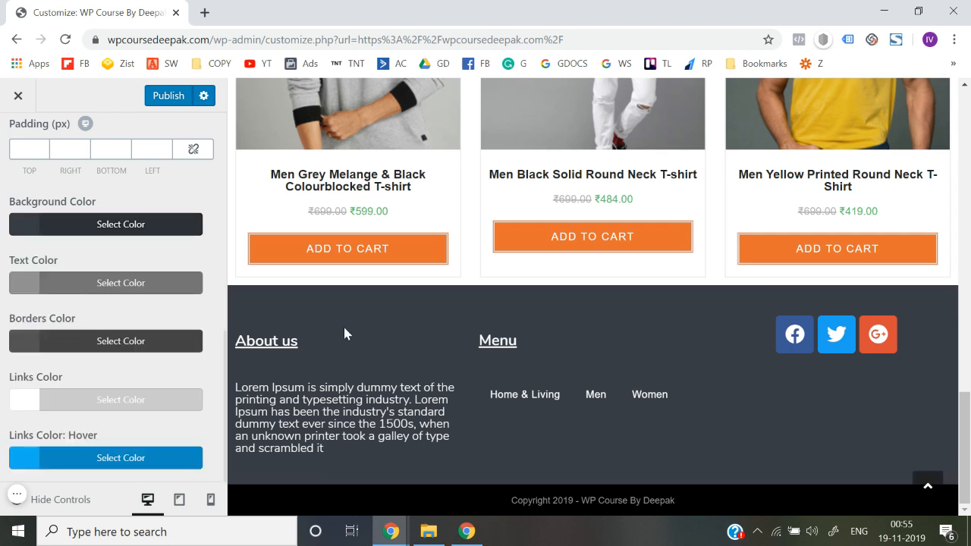
Publish the footer widget changes and close the customizer to return to the live homepage
click(164, 96)
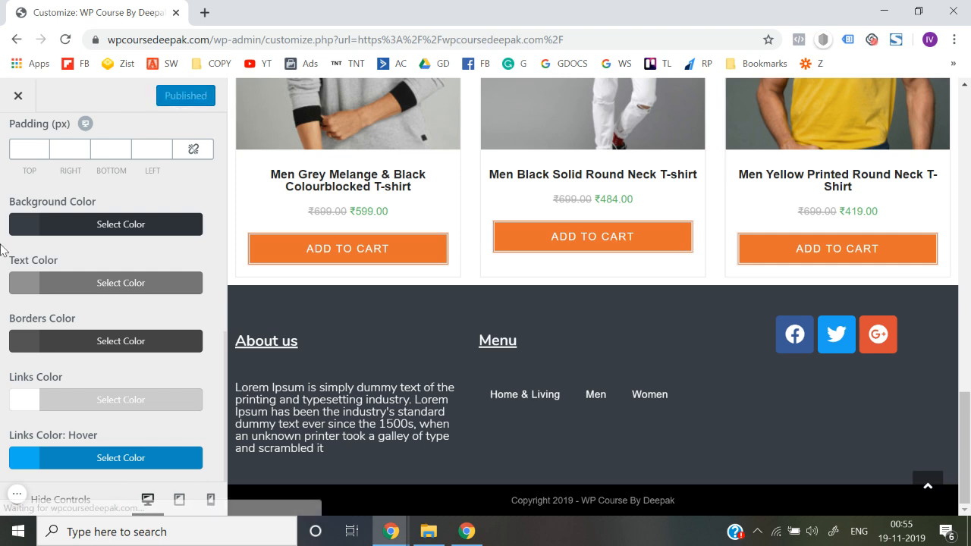
scroll(3, 250, up, 10)
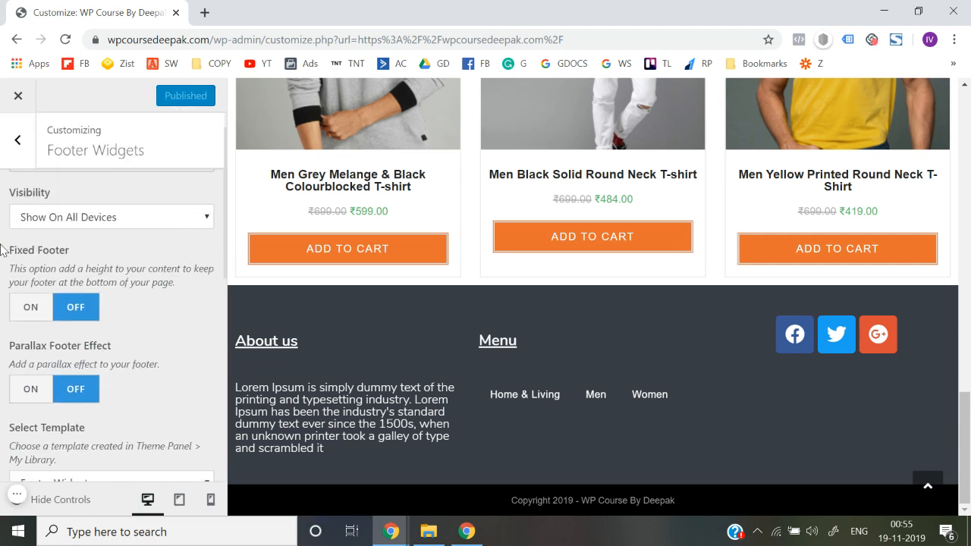
click(17, 97)
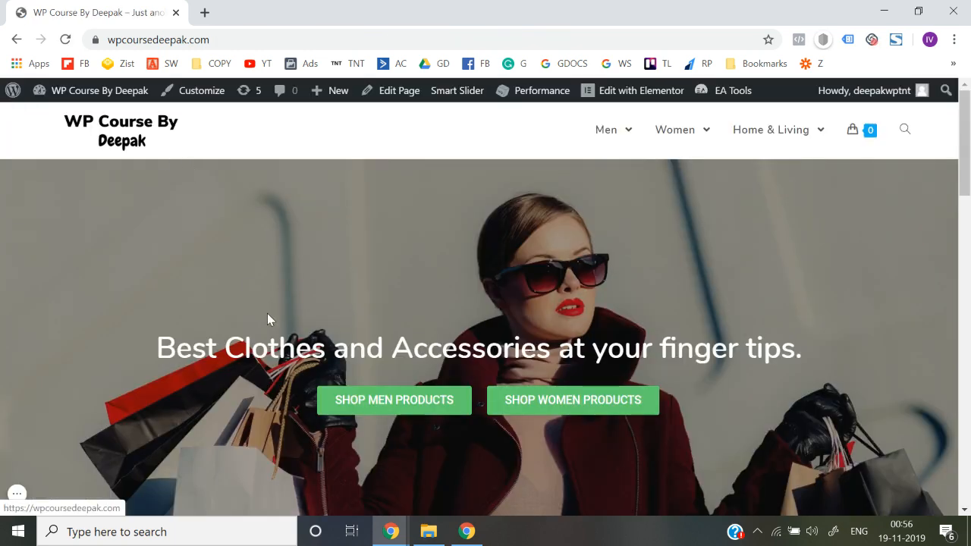
Examine the footer on the live homepage and on the Men Grey Melange & Black Colourblocked T-shirt product page
scroll(267, 313, down, 5)
scroll(267, 314, down, 10)
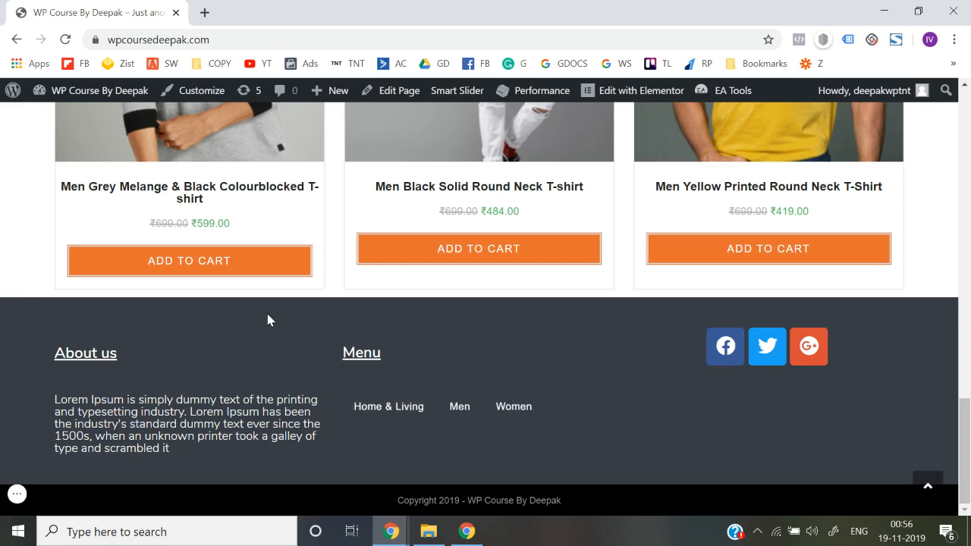
scroll(302, 312, up, 4)
click(176, 280)
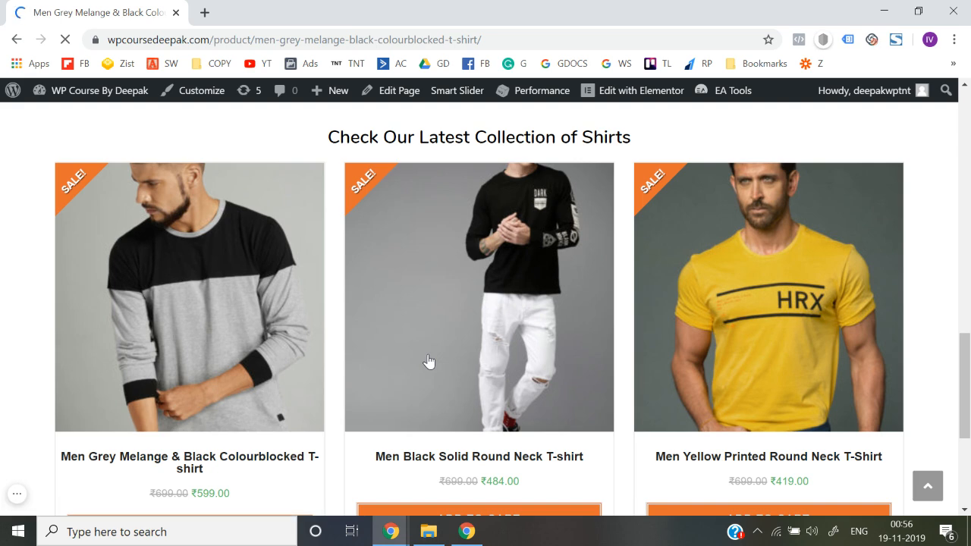
scroll(429, 362, down, 15)
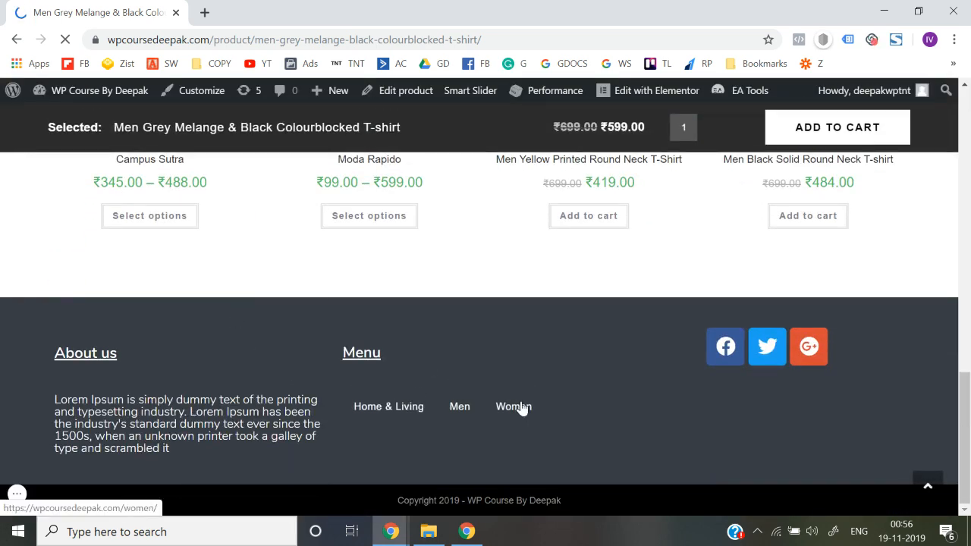
scroll(522, 409, up, 15)
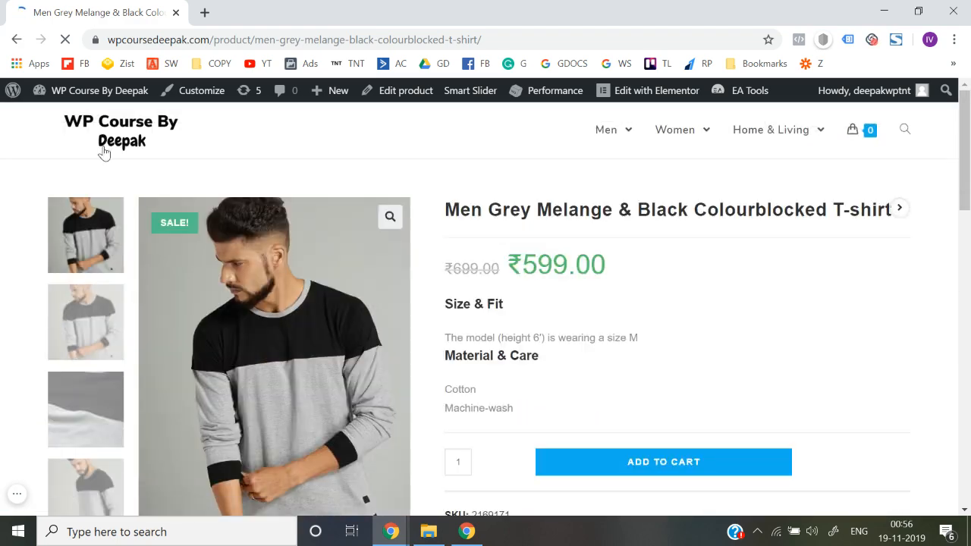
Return to the homepage and check the footer there and on the Men Black Solid Round Neck T-shirt product page
click(104, 148)
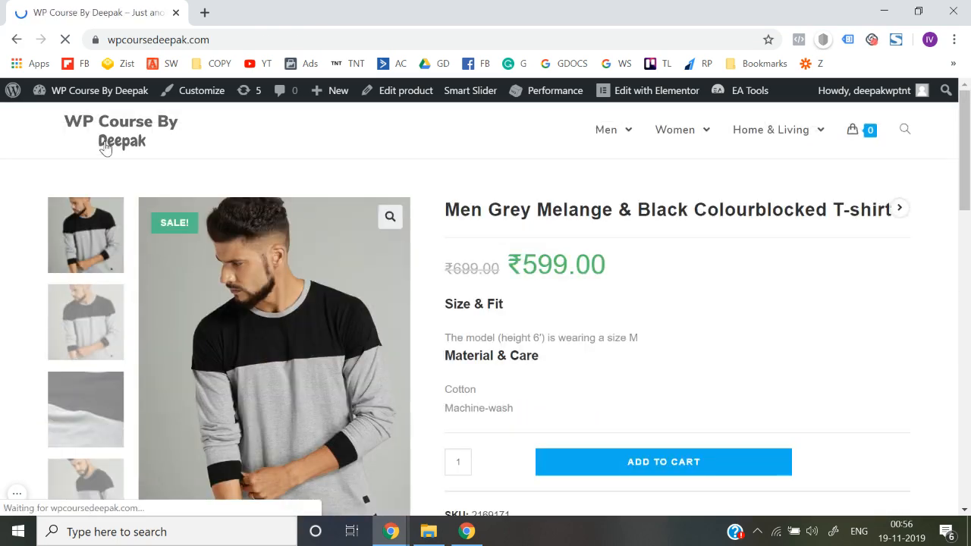
scroll(378, 303, down, 15)
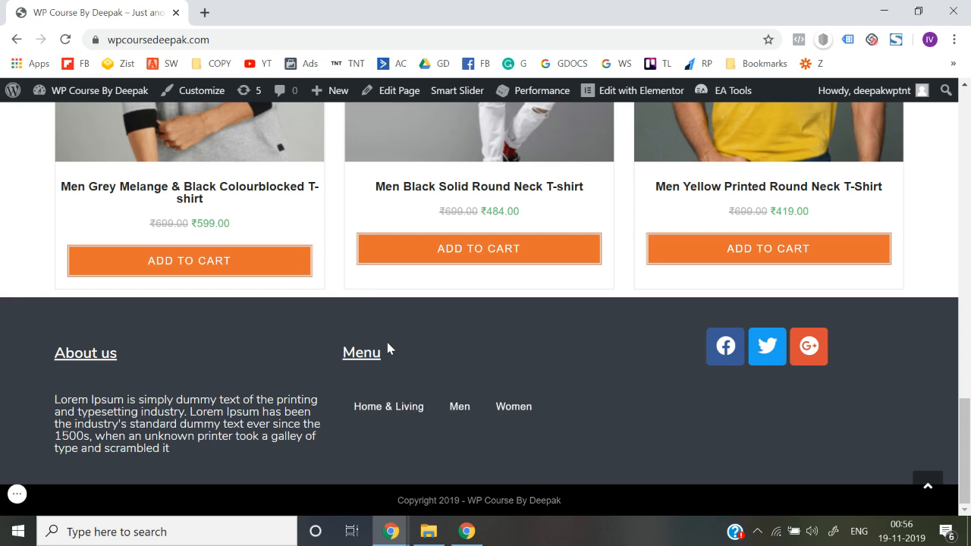
scroll(387, 347, up, 2)
click(447, 252)
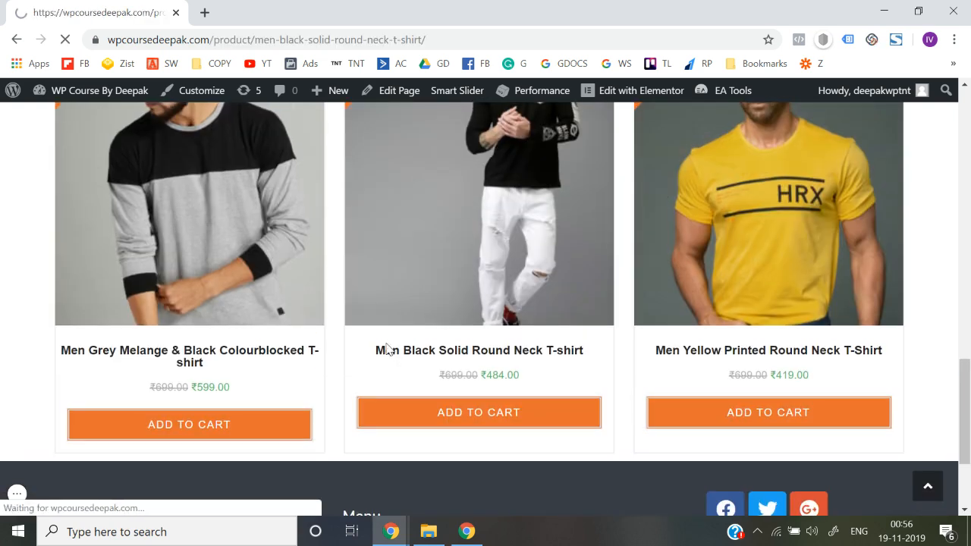
scroll(387, 349, down, 12)
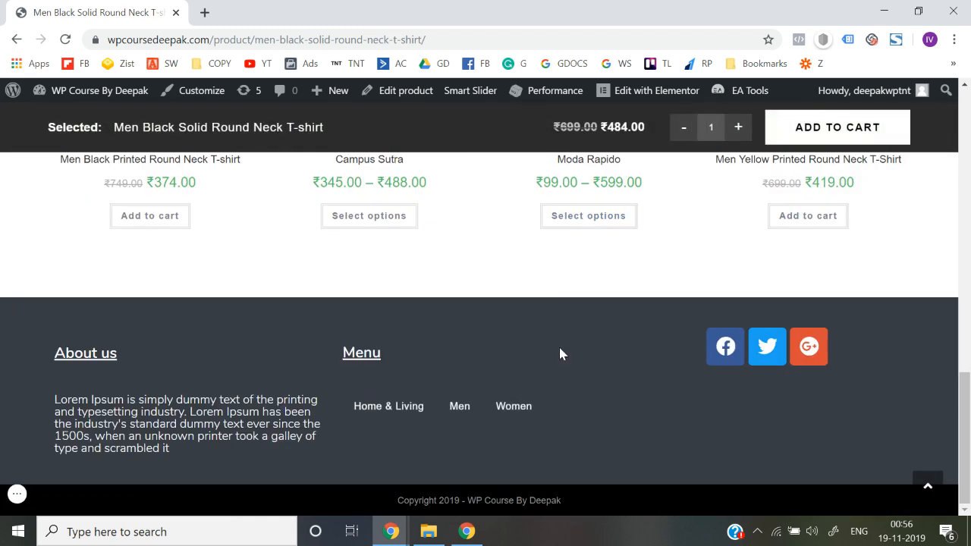
scroll(559, 354, up, 12)
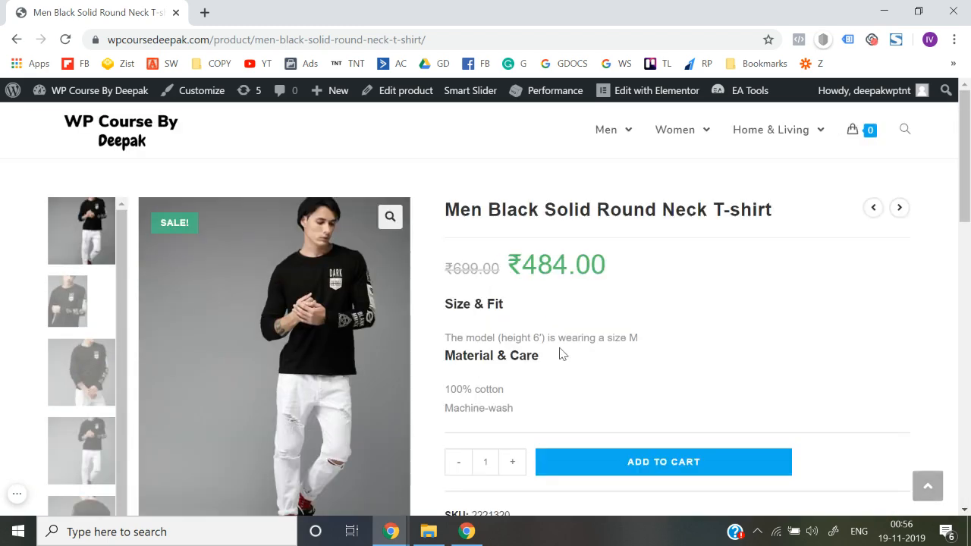